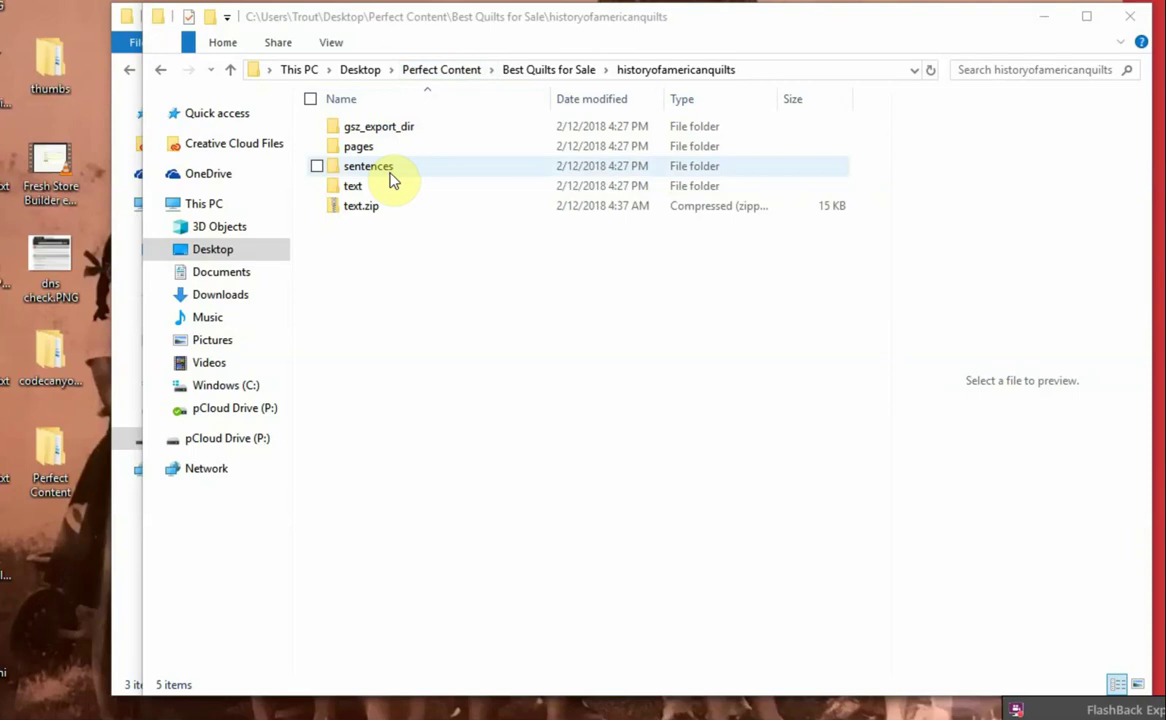
Confirm the brushes folder under Perfect Content is empty, then minimize both Explorer windows
left_click(385, 26)
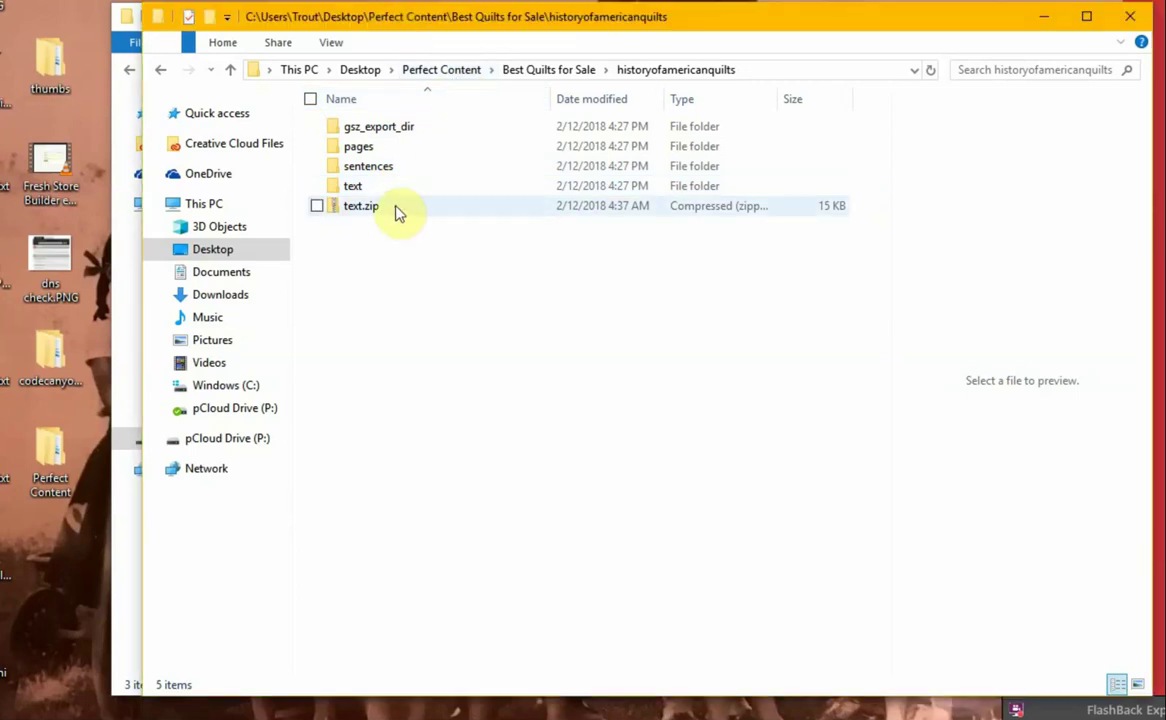
left_click(429, 74)
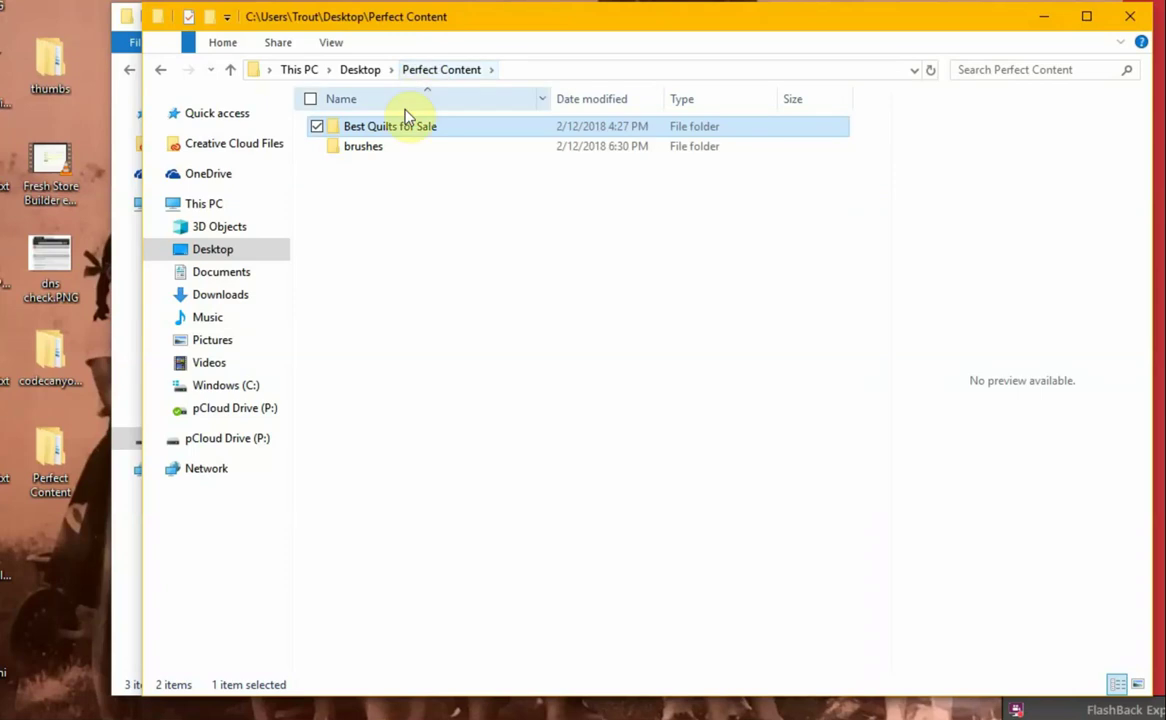
left_click(345, 150)
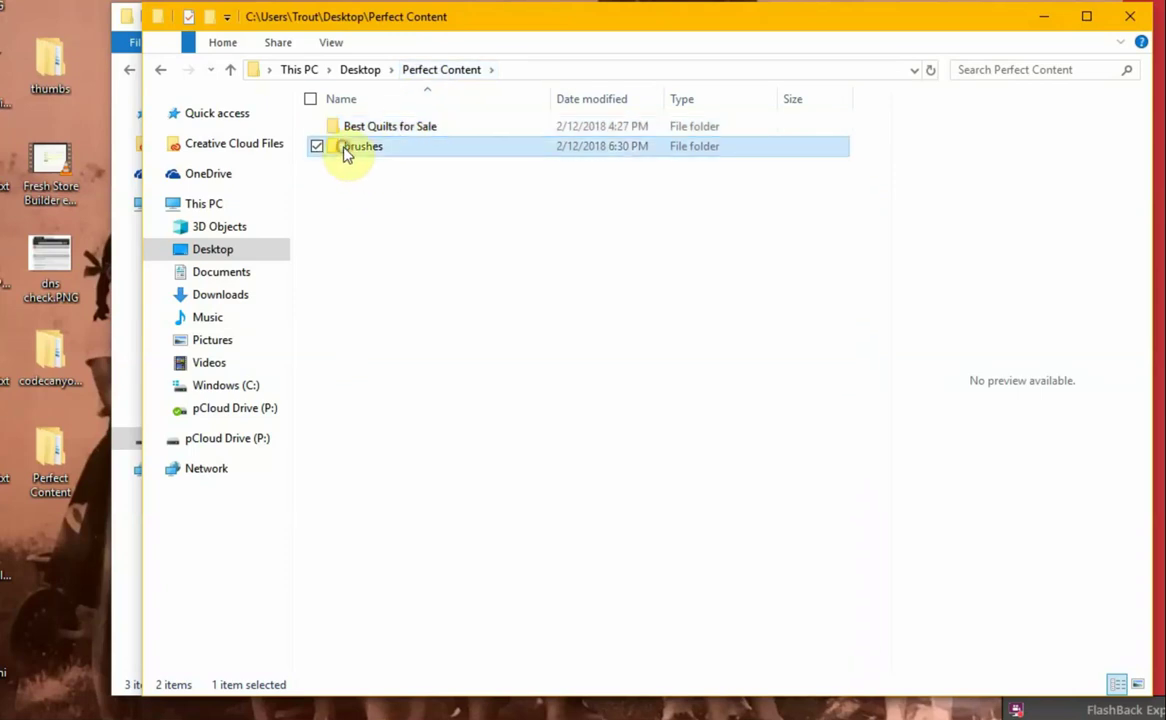
double_click(358, 158)
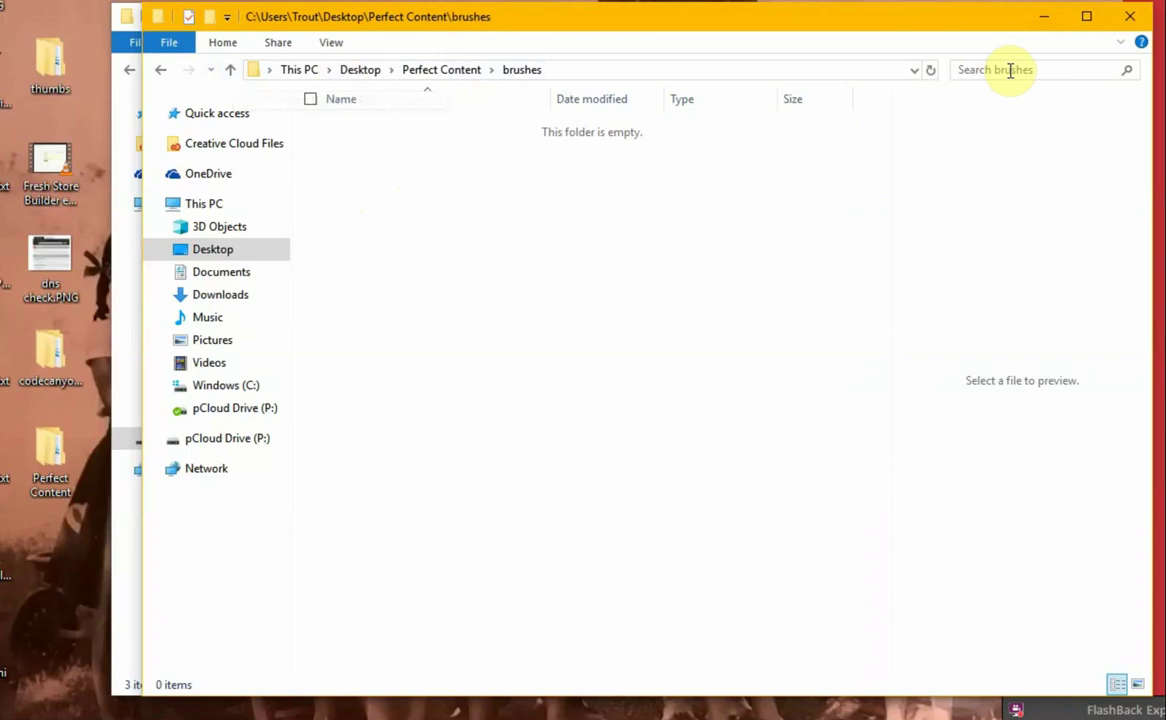
left_click(1044, 18)
left_click(1013, 18)
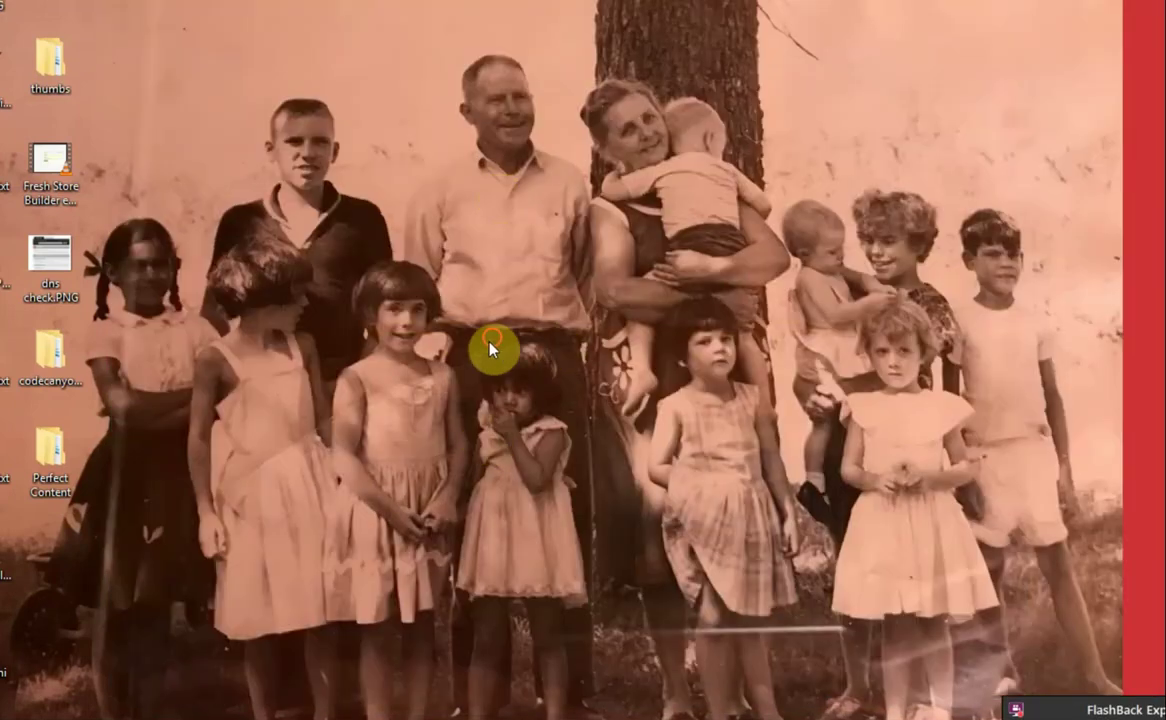
Replace the three long keyword phrases with hair brushes, combs and hair care, one per line
left_click_drag(495, 333, 546, 463)
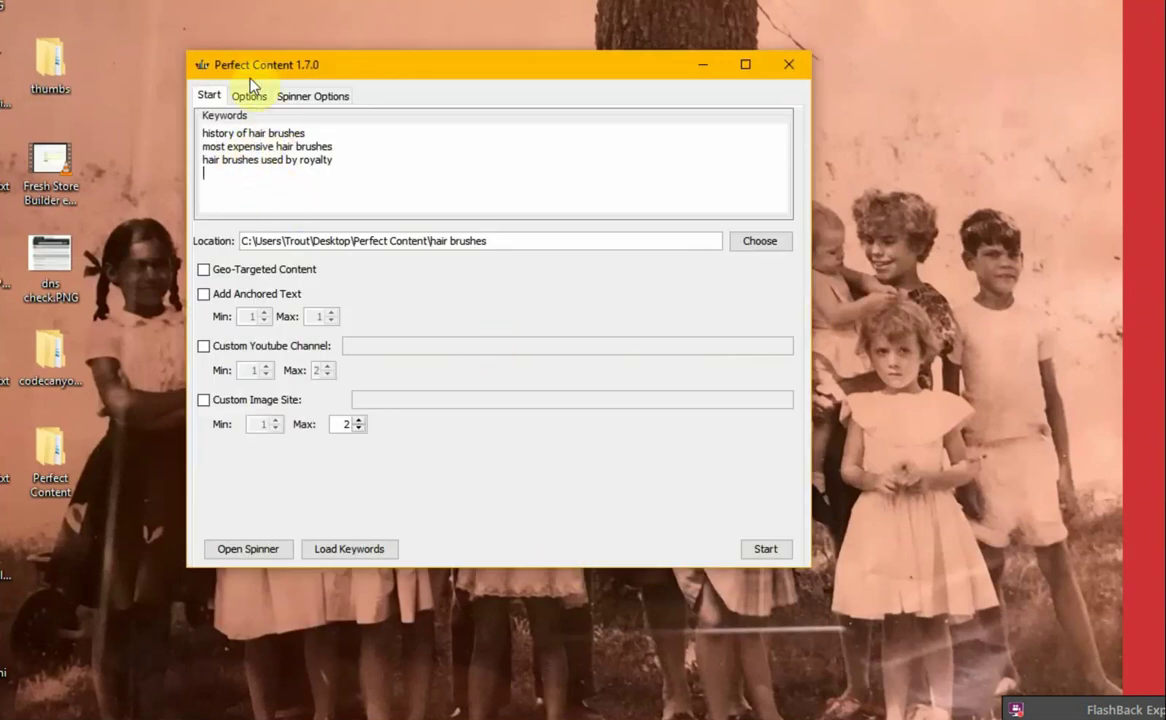
left_click(229, 168)
left_click_drag(203, 133, 409, 177)
key("ctrl+c")
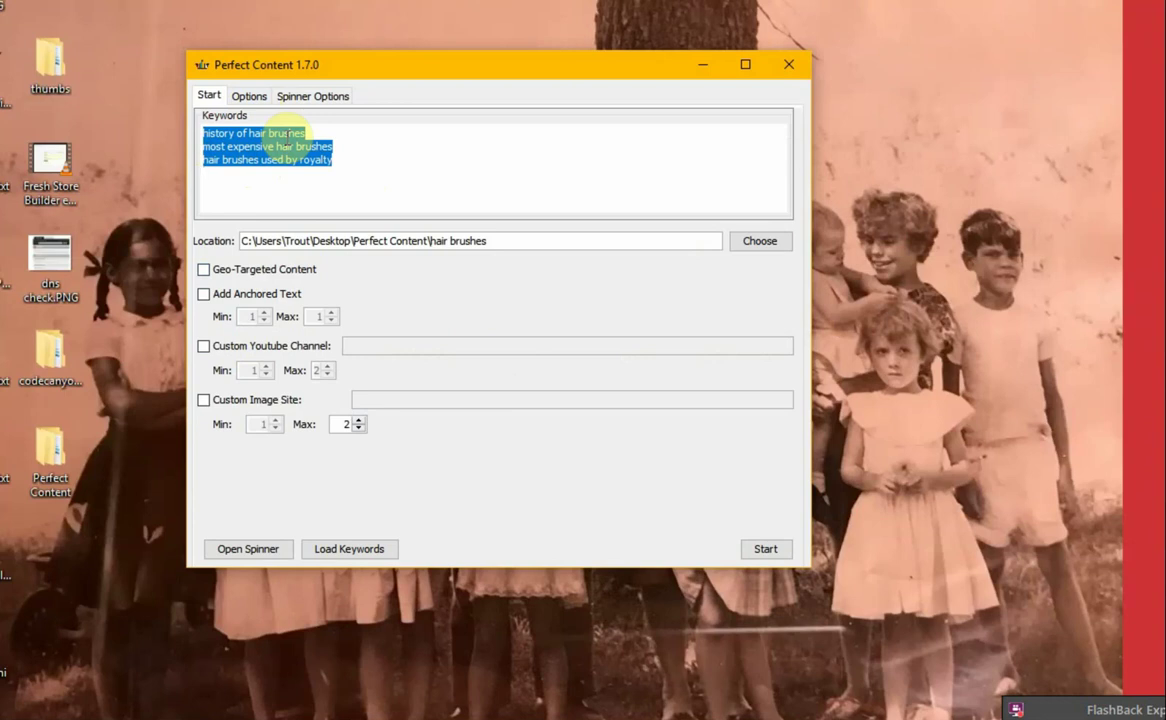
key("BackSpace")
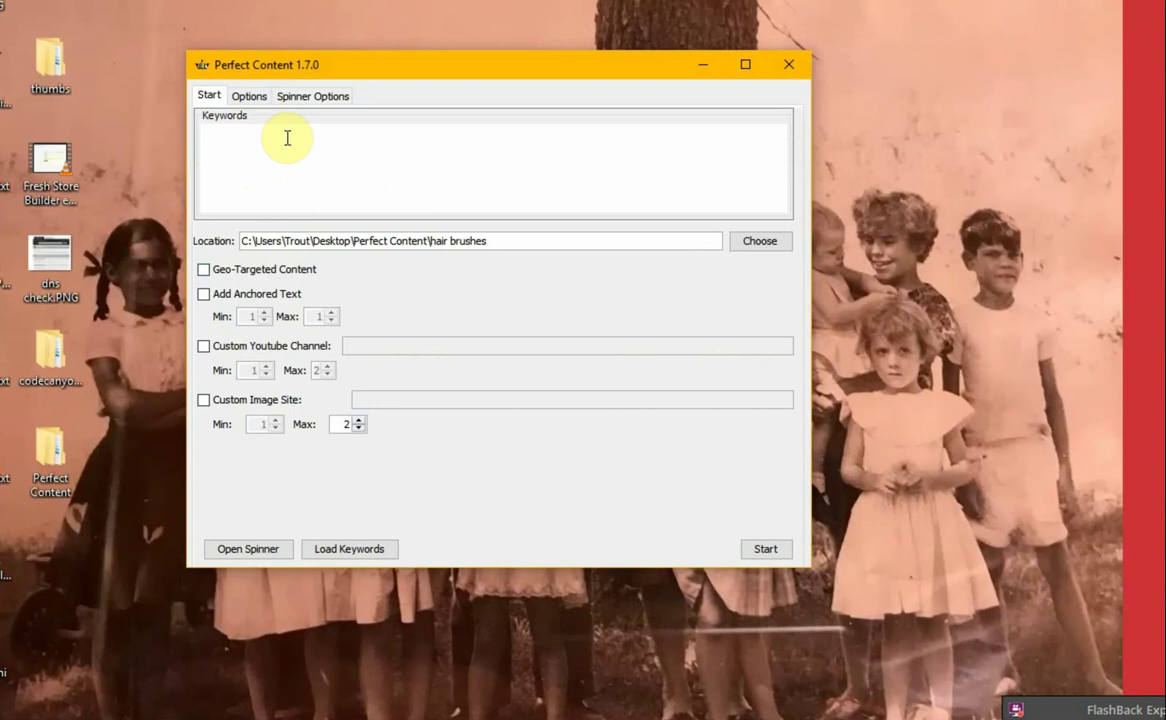
type("hair brushes")
type("combs ")
type("hair care")
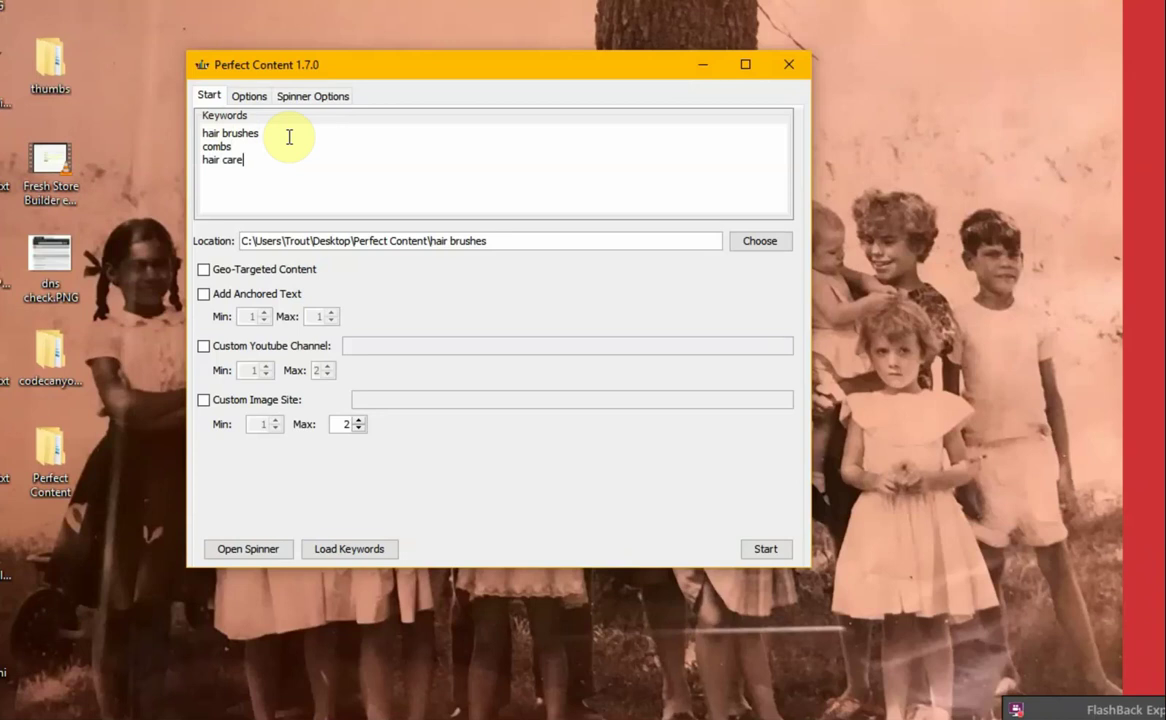
key("shift+Up")
key("shift+Up")
key("shift+Left")
key("shift+Left")
key("shift+Left")
key("shift+Left")
key("shift+Left")
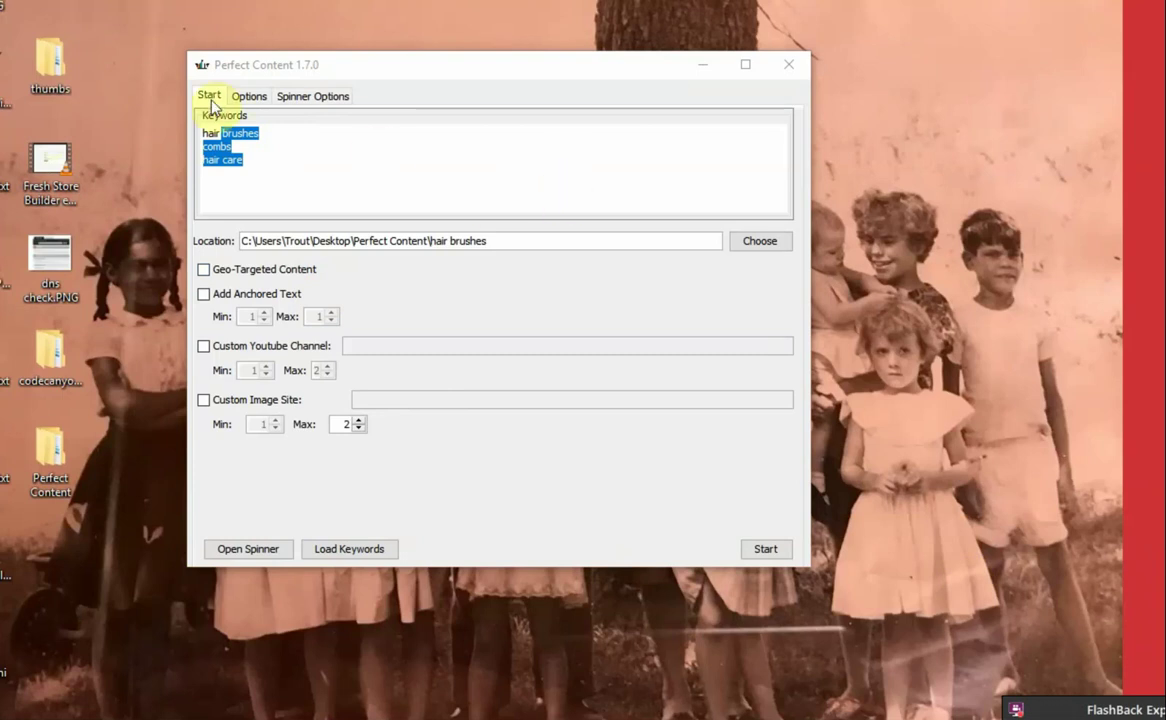
Paste back history of hair brushes, most expensive hair brushes and hair brushes used by royalty
left_click(200, 130)
left_click_drag(202, 133, 321, 181)
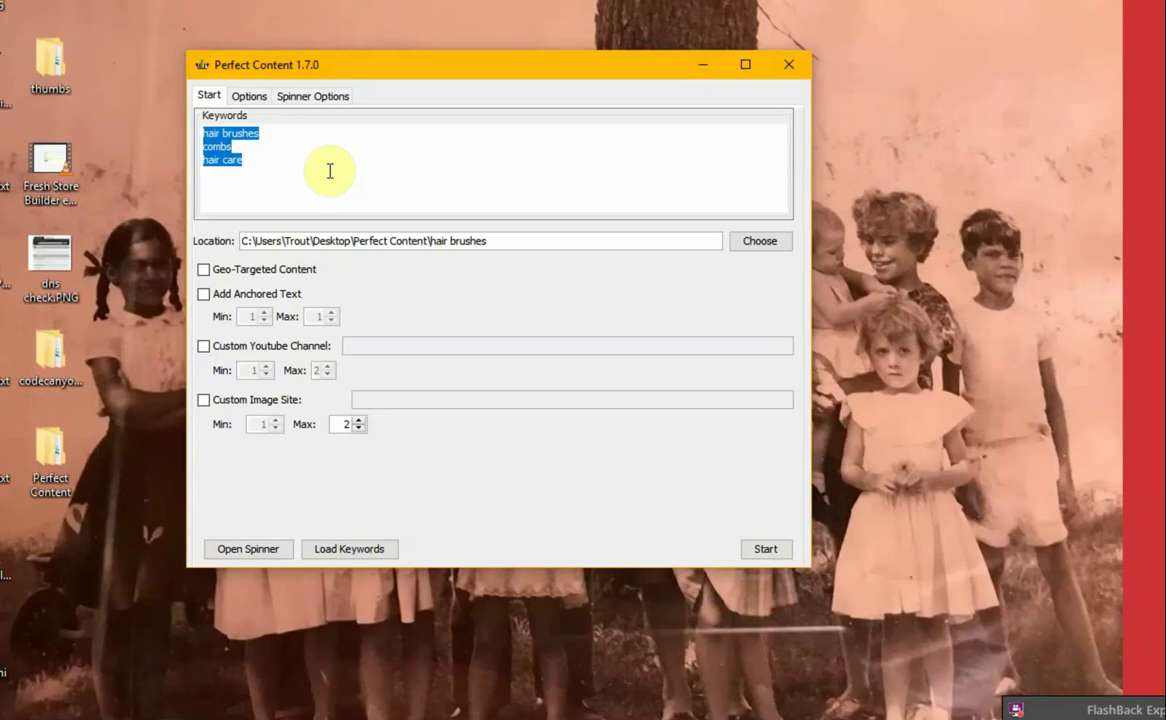
key("ctrl+v")
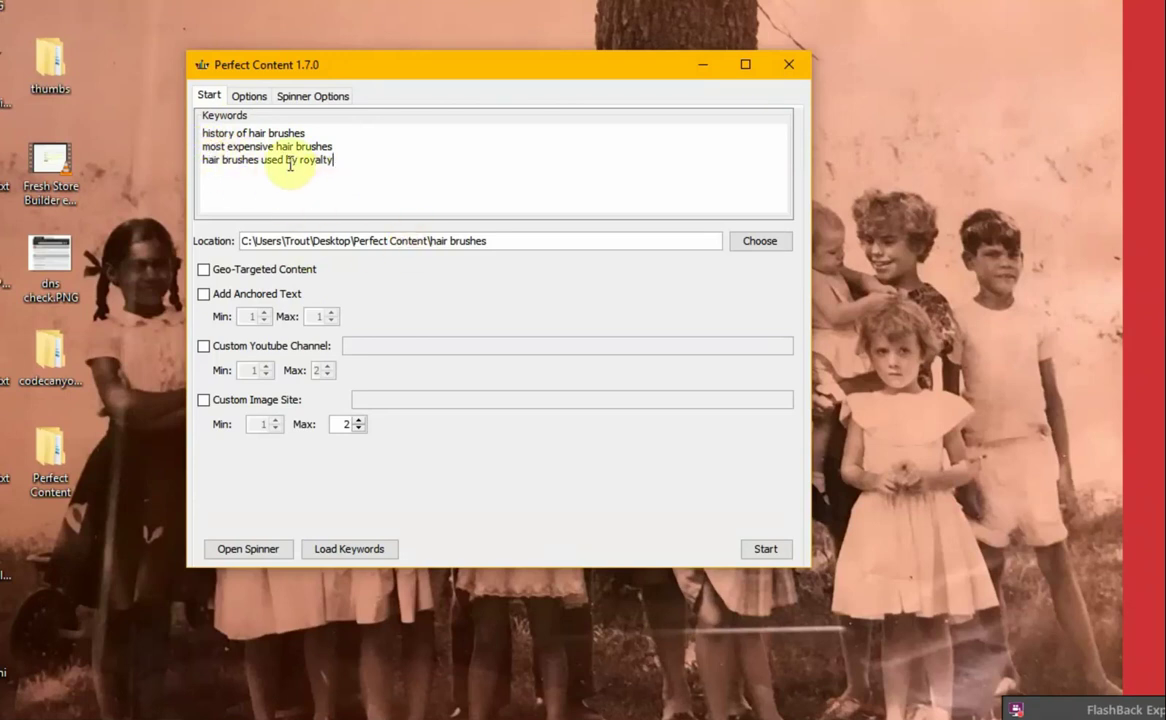
left_click_drag(332, 160, 195, 160)
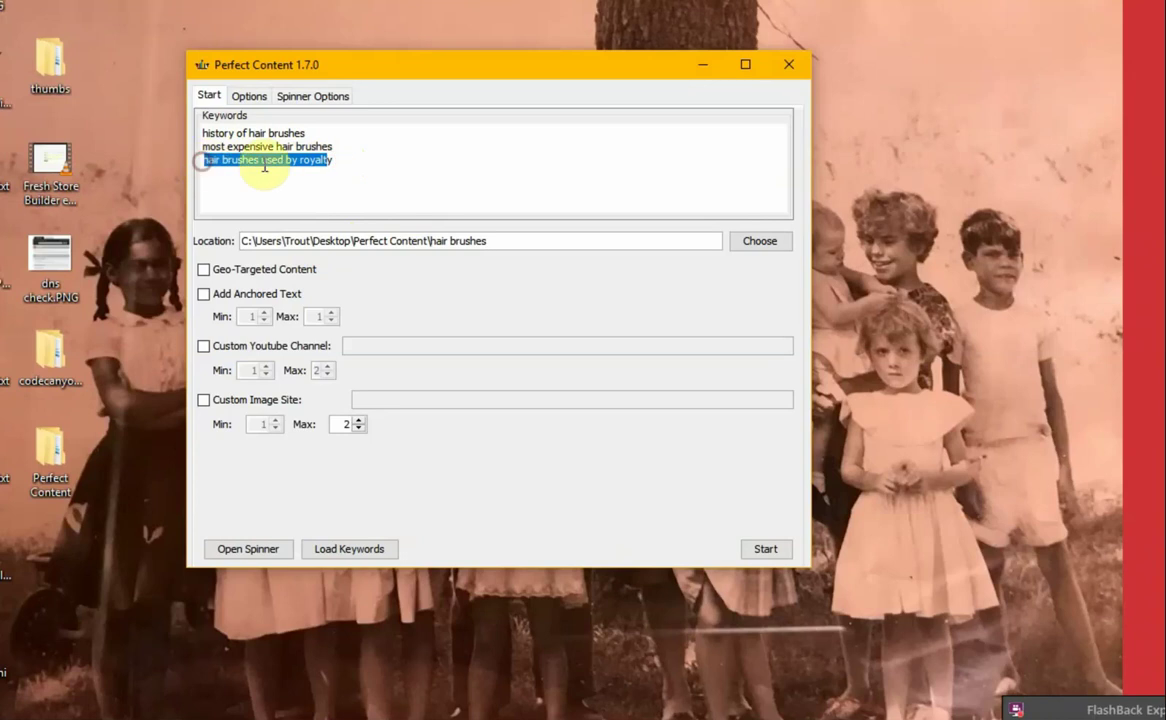
left_click(333, 163)
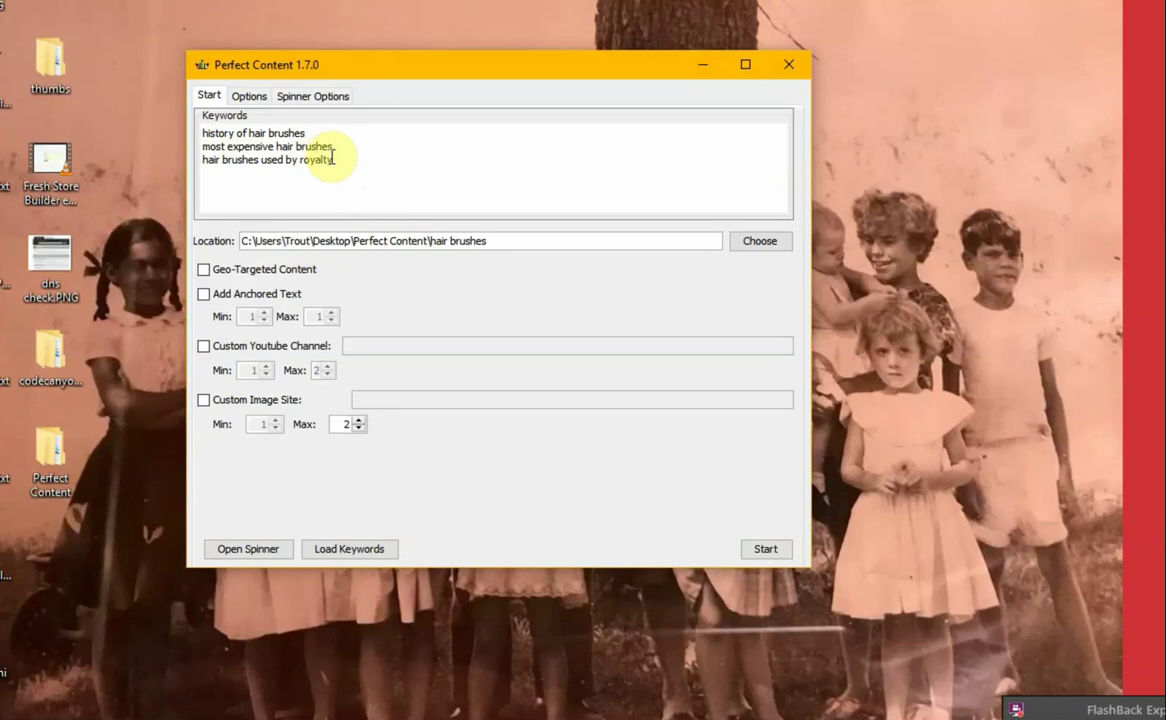
left_click_drag(340, 160, 203, 158)
left_click(300, 152)
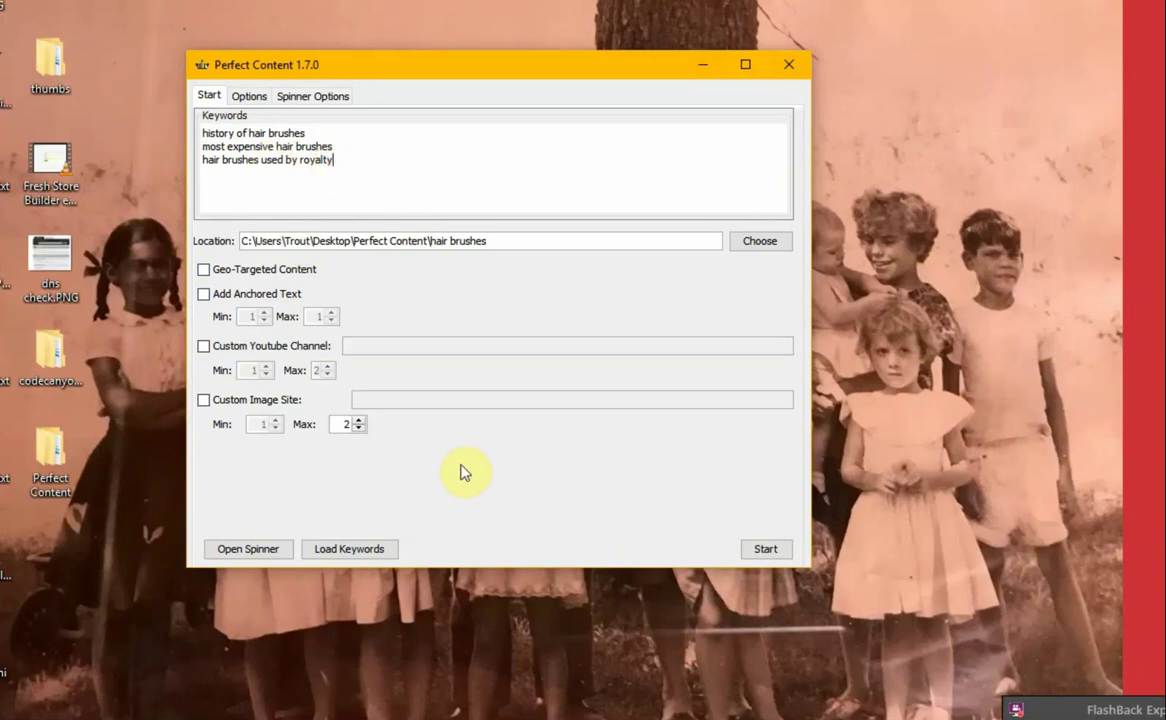
Check the negative words free, cheap and walmart in settings, then return to the keyword page
left_click(249, 95)
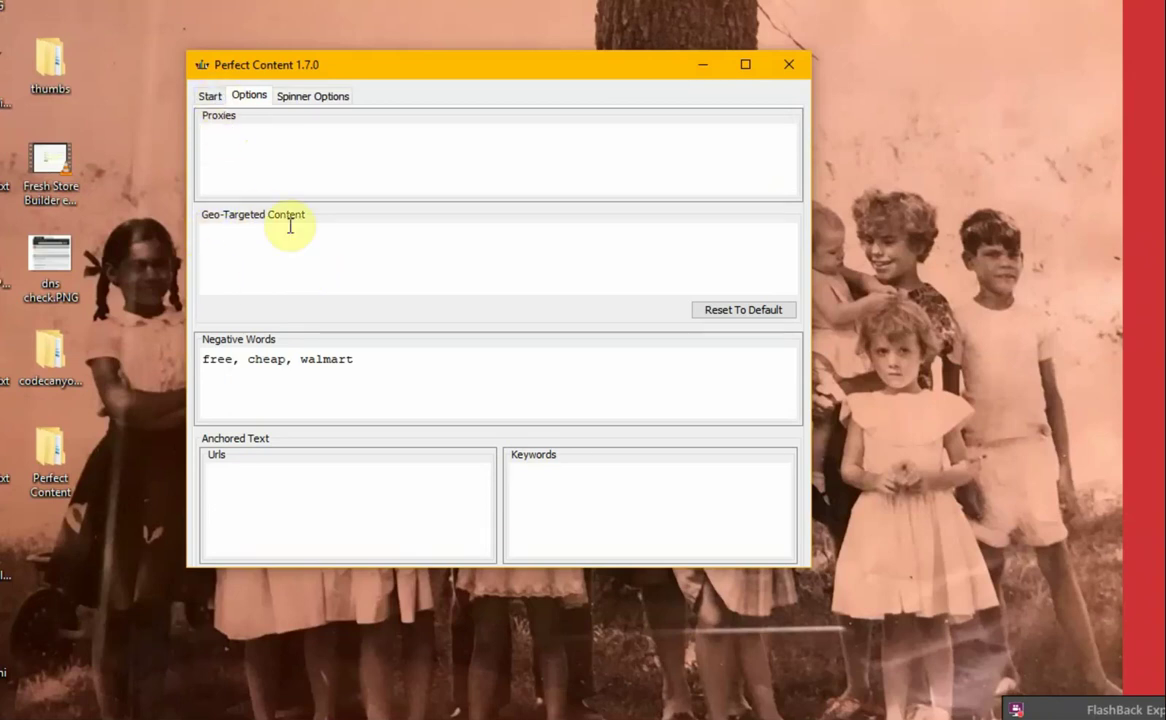
left_click(395, 370)
key("ctrl+a")
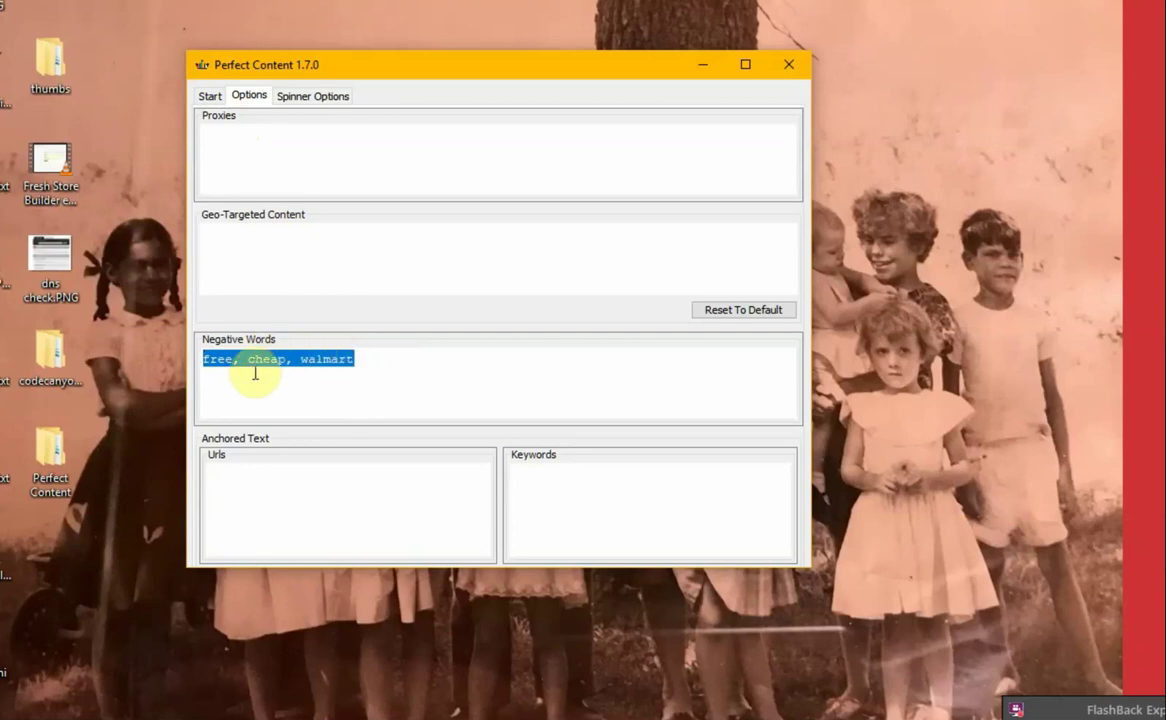
left_click(388, 361)
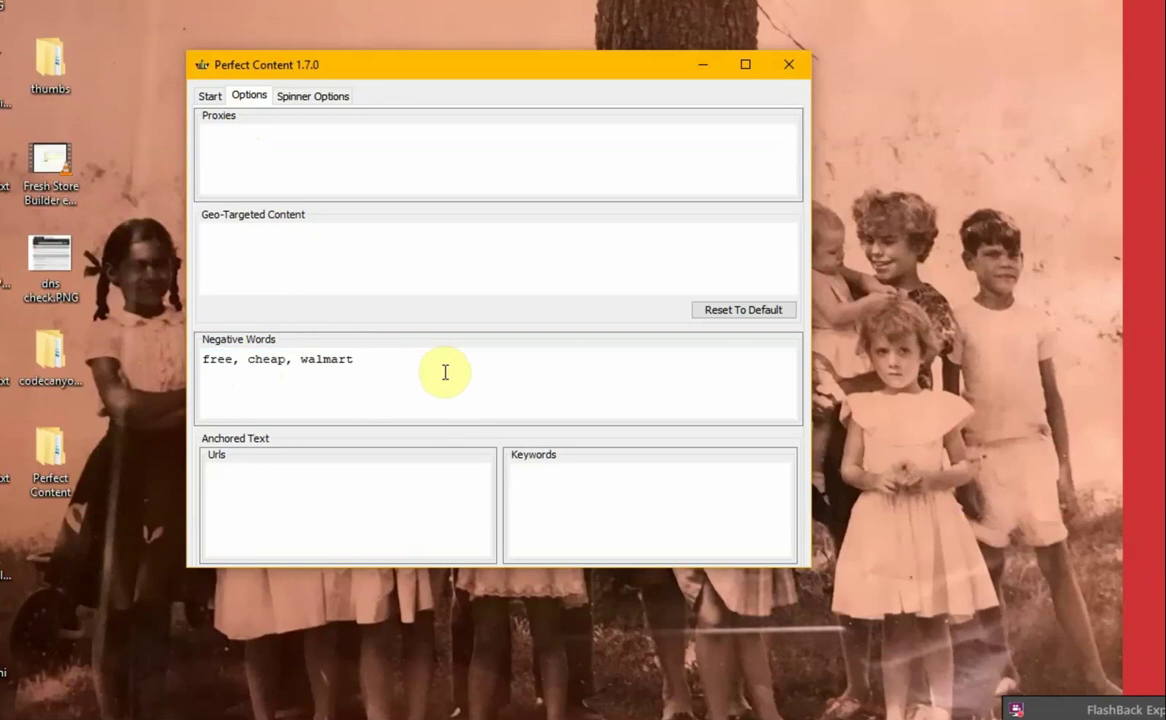
left_click(209, 95)
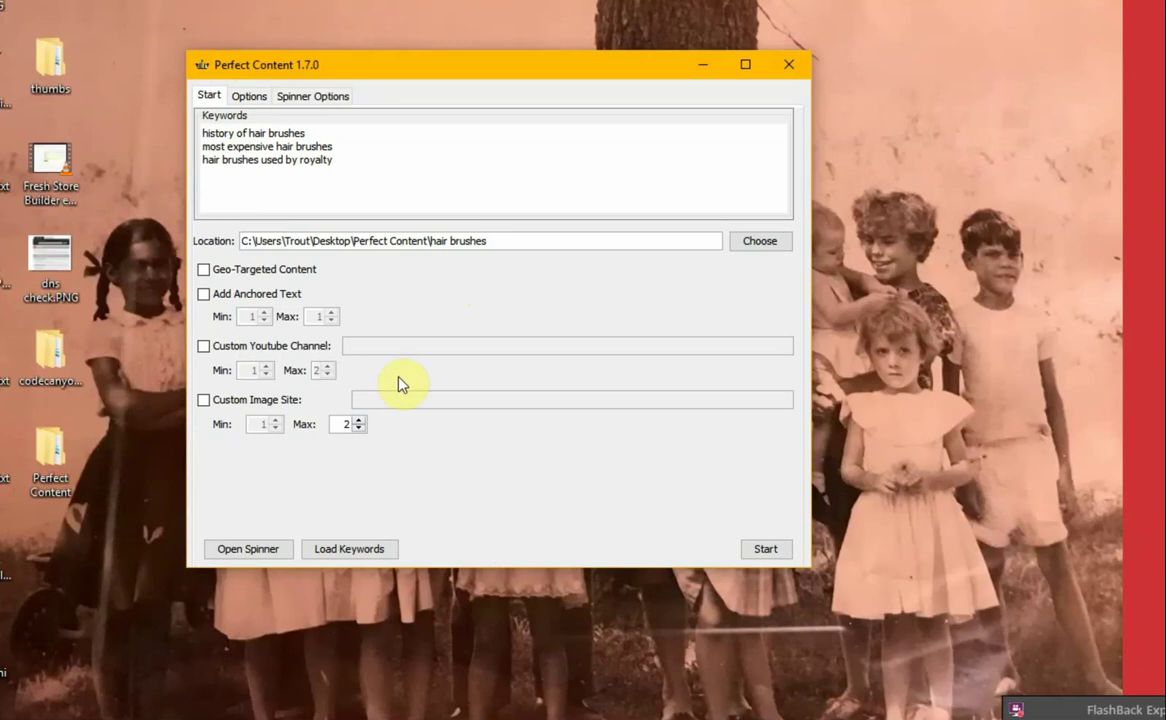
Start the keyword run for the hair-brush phrases and confirm the selected keywords
left_click(765, 548)
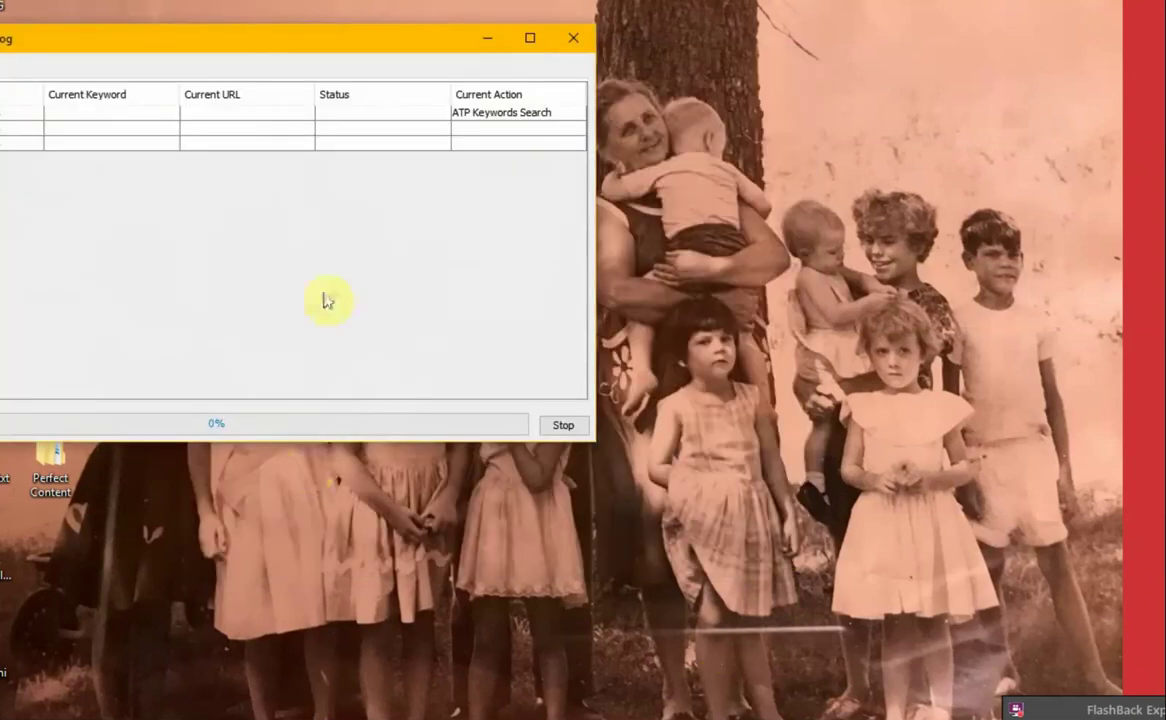
left_click_drag(275, 45, 318, 47)
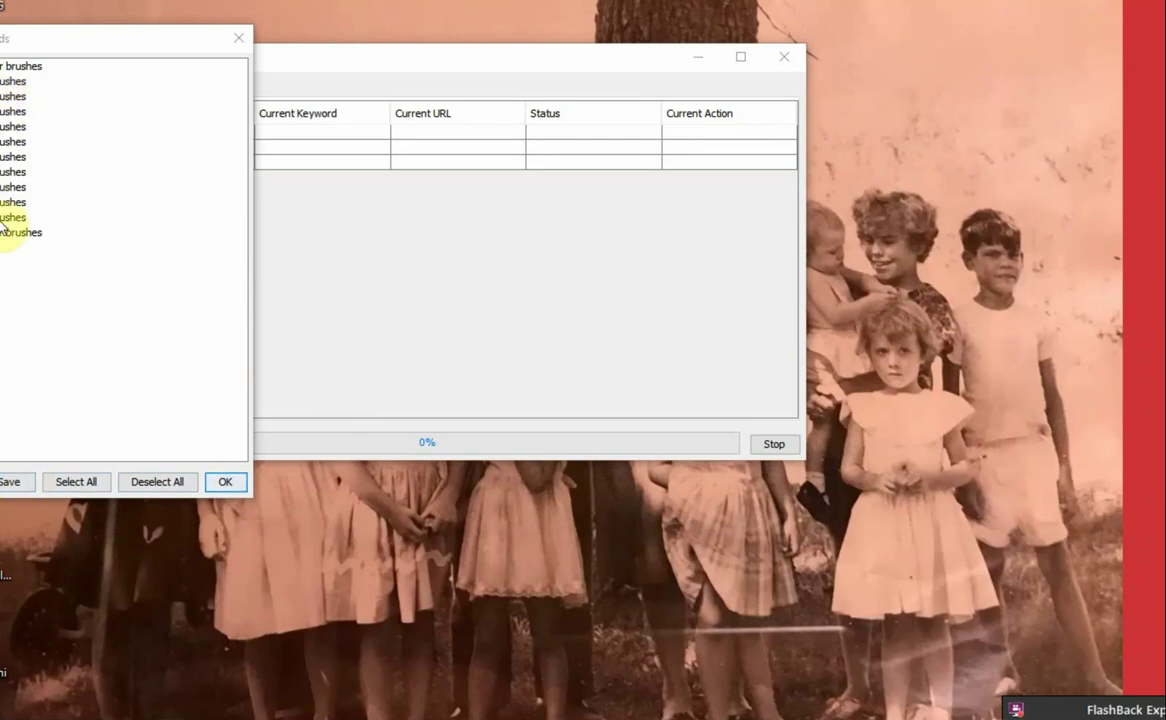
left_click(225, 481)
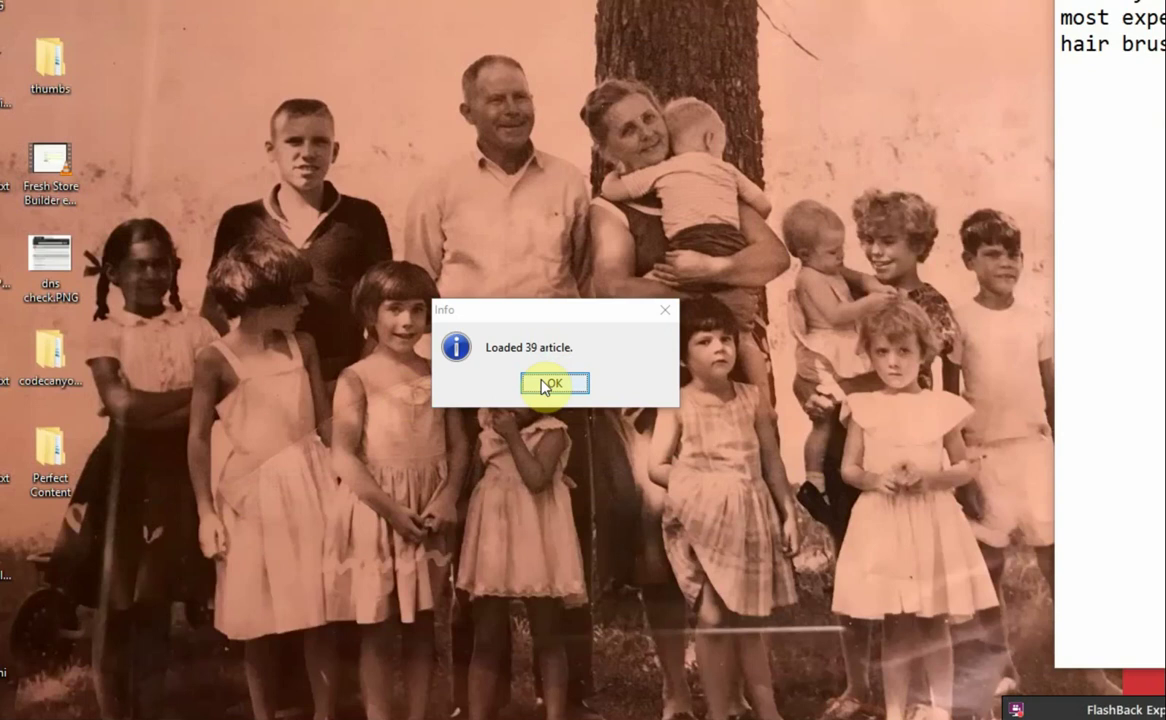
left_click(552, 385)
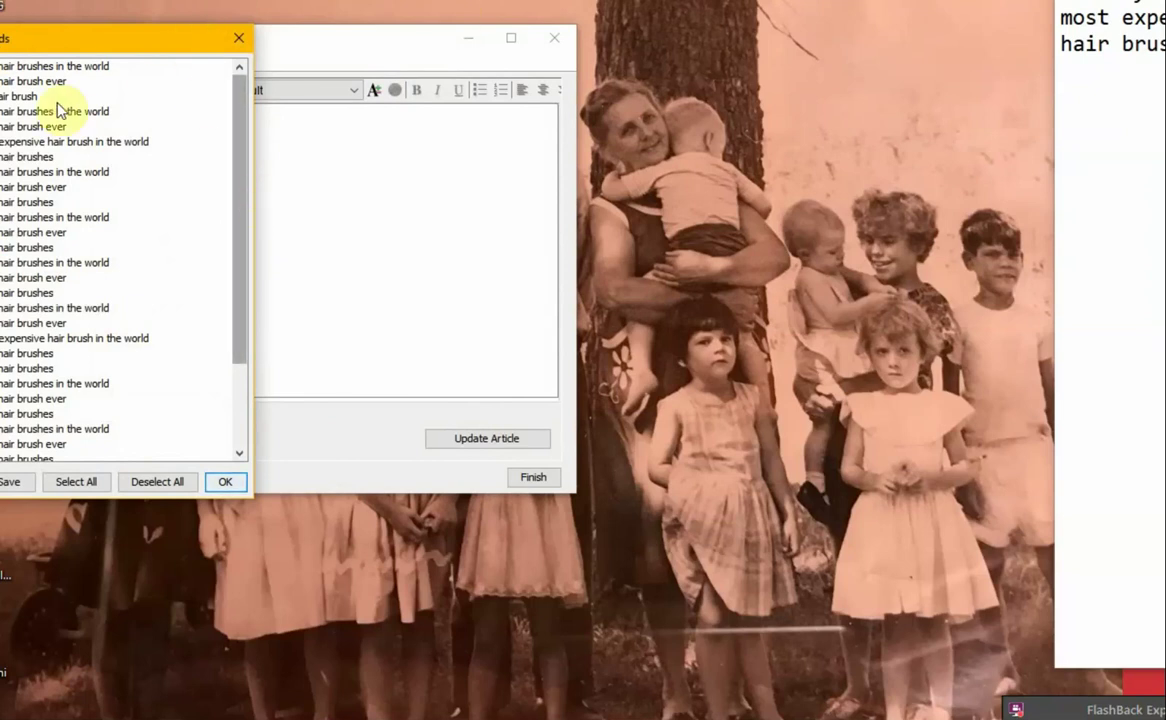
left_click(1062, 103)
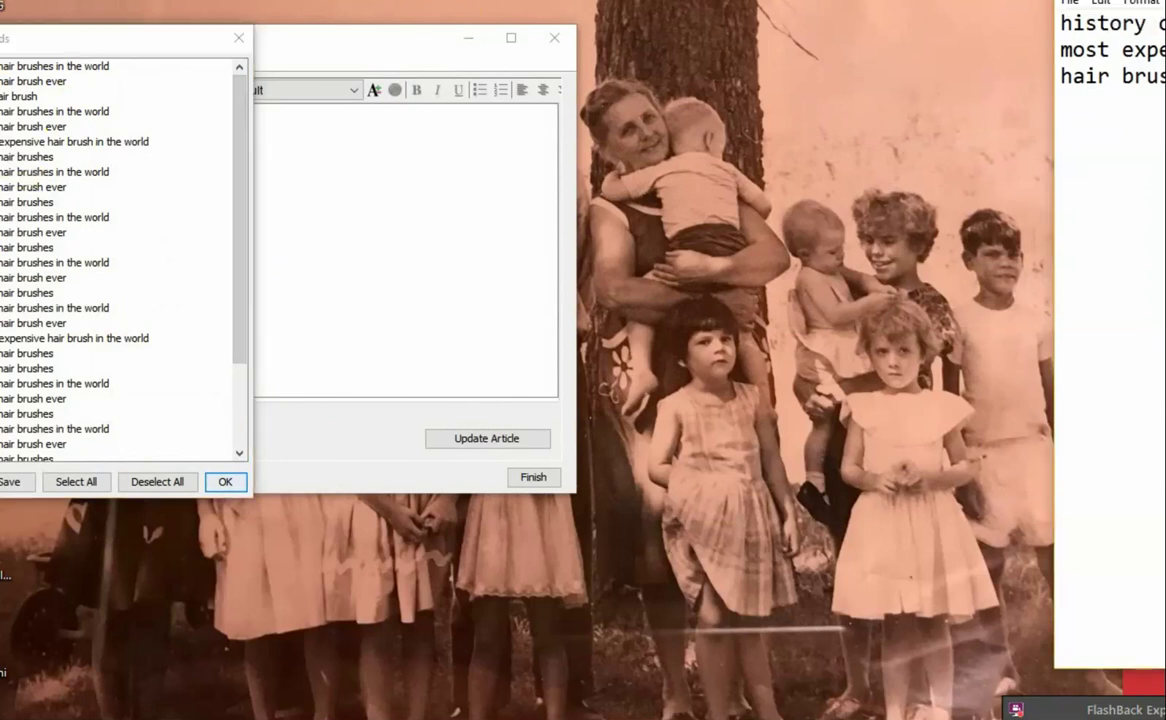
left_click_drag(1160, 3, 918, 18)
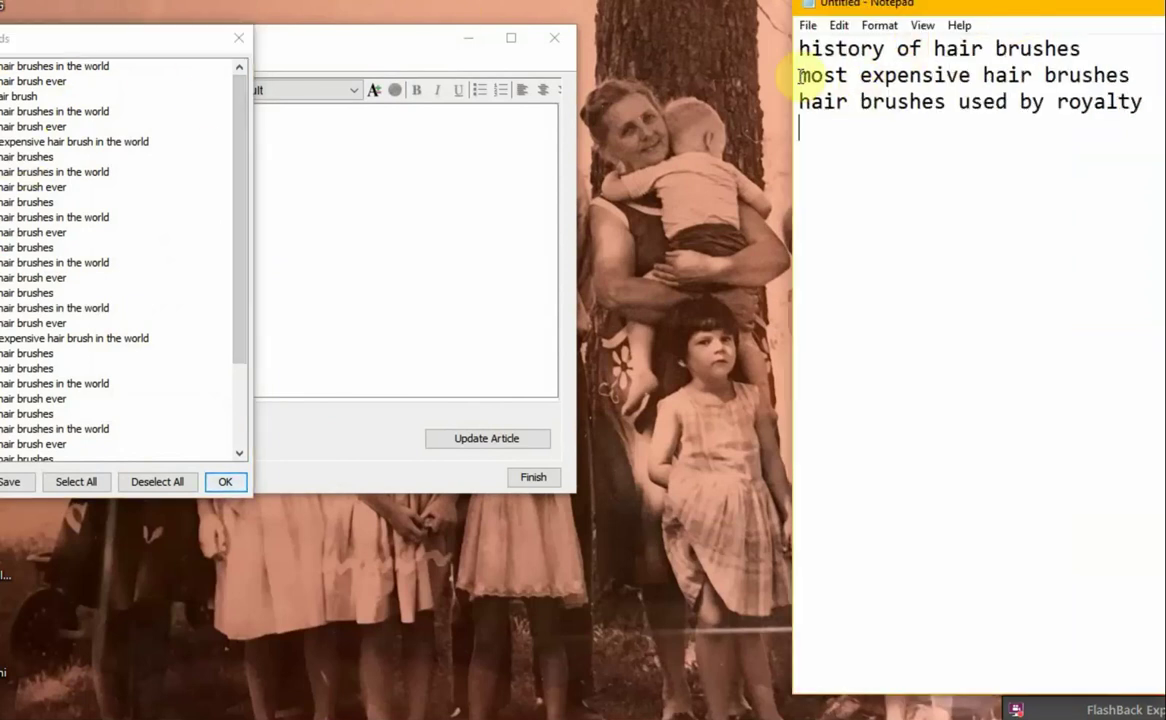
left_click_drag(800, 75, 1132, 75)
left_click_drag(1030, 4, 1165, 4)
key("super+Up")
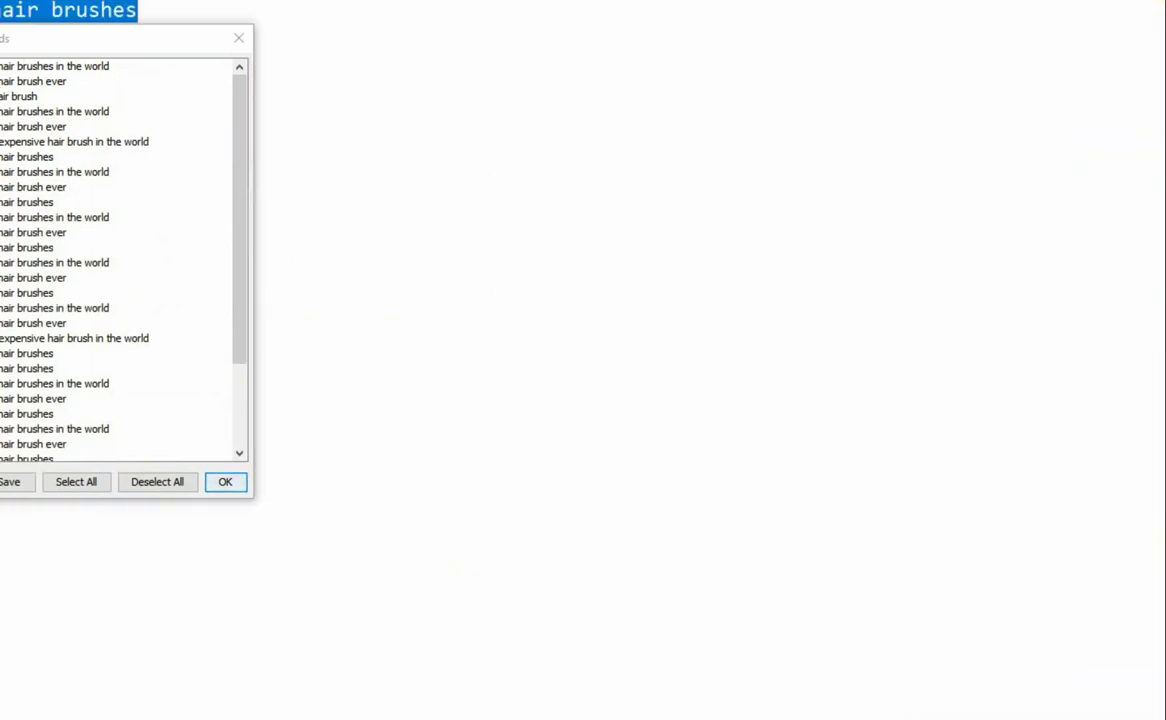
key("super+Down")
left_click_drag(916, 18, 1150, 21)
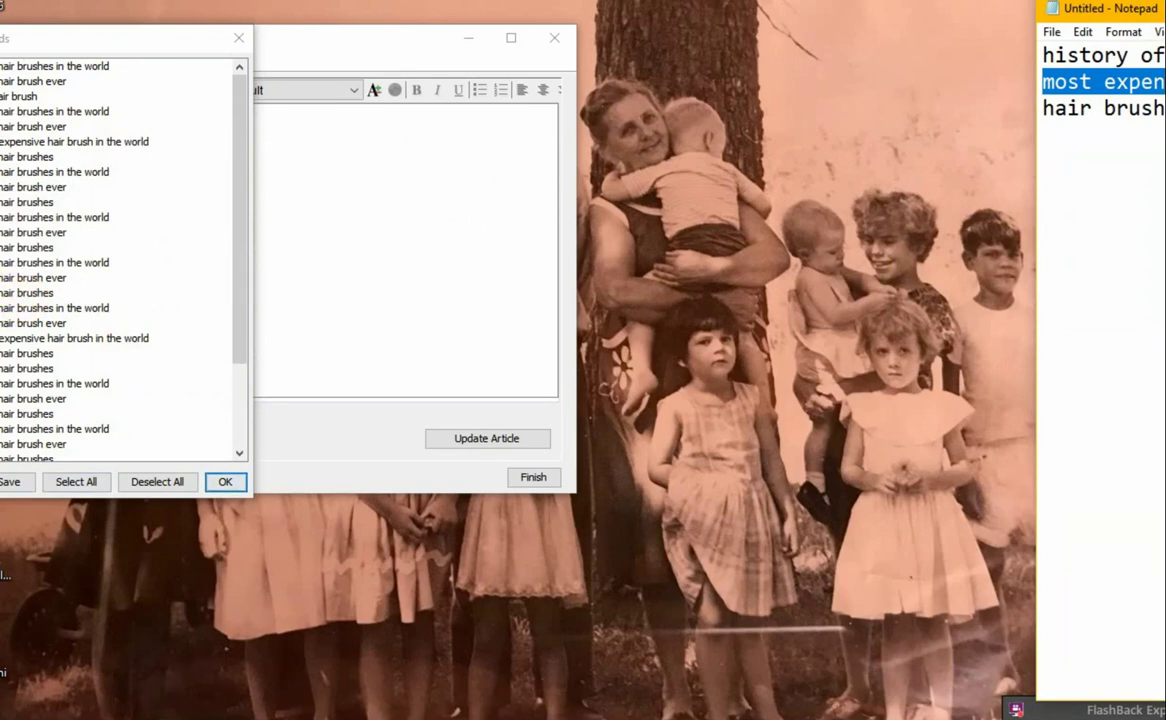
left_click(30, 81)
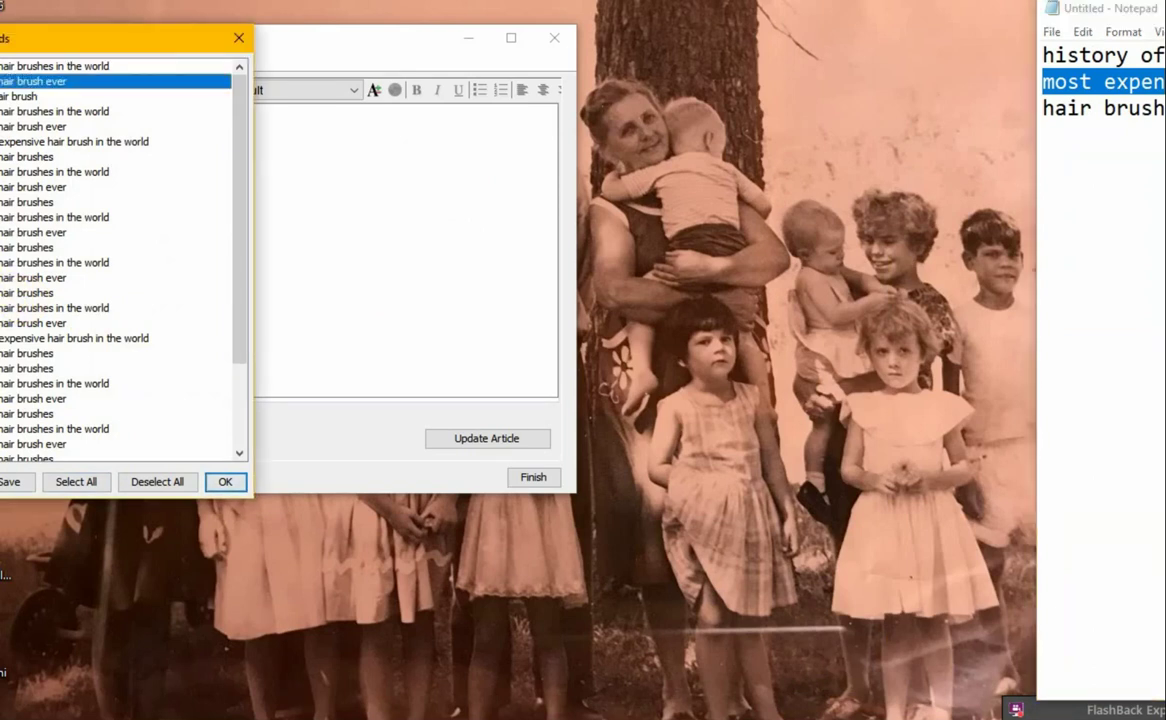
left_click(20, 96)
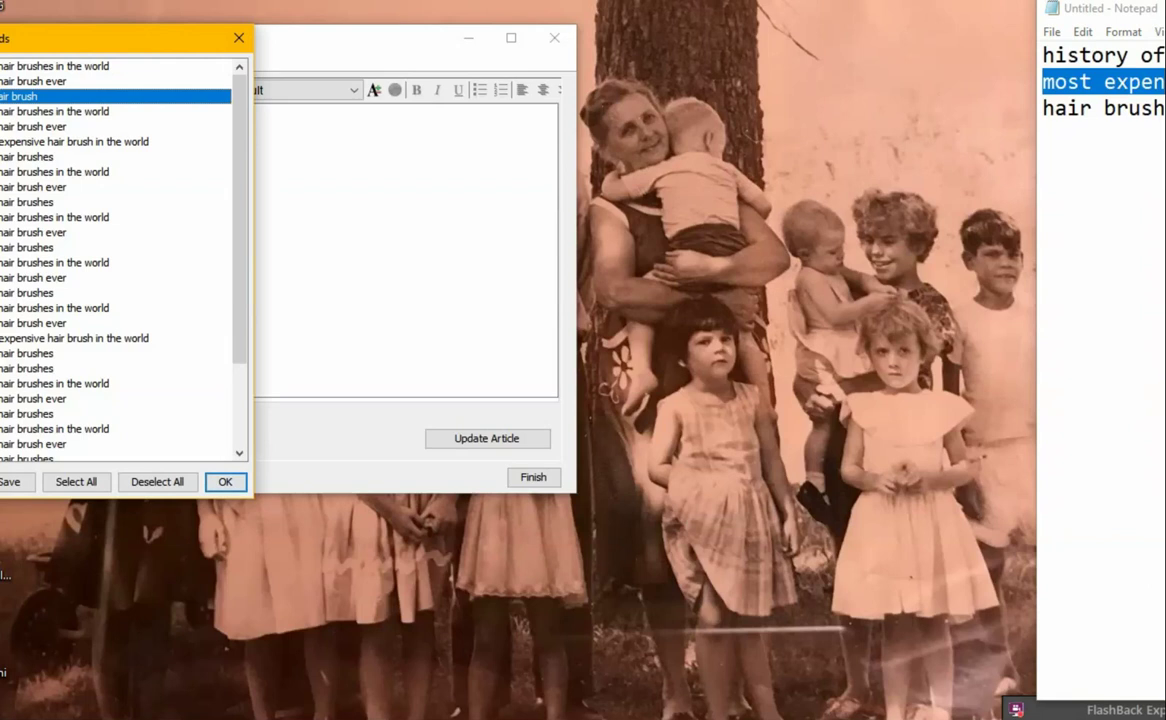
left_click(30, 126)
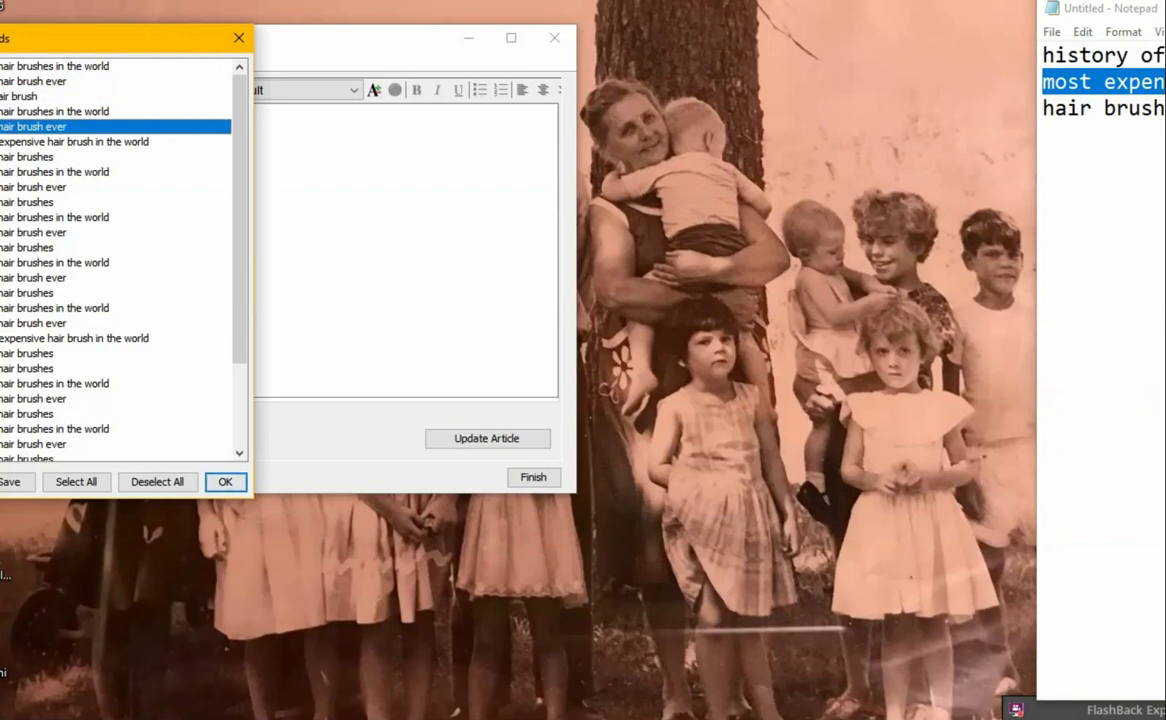
left_click(40, 111)
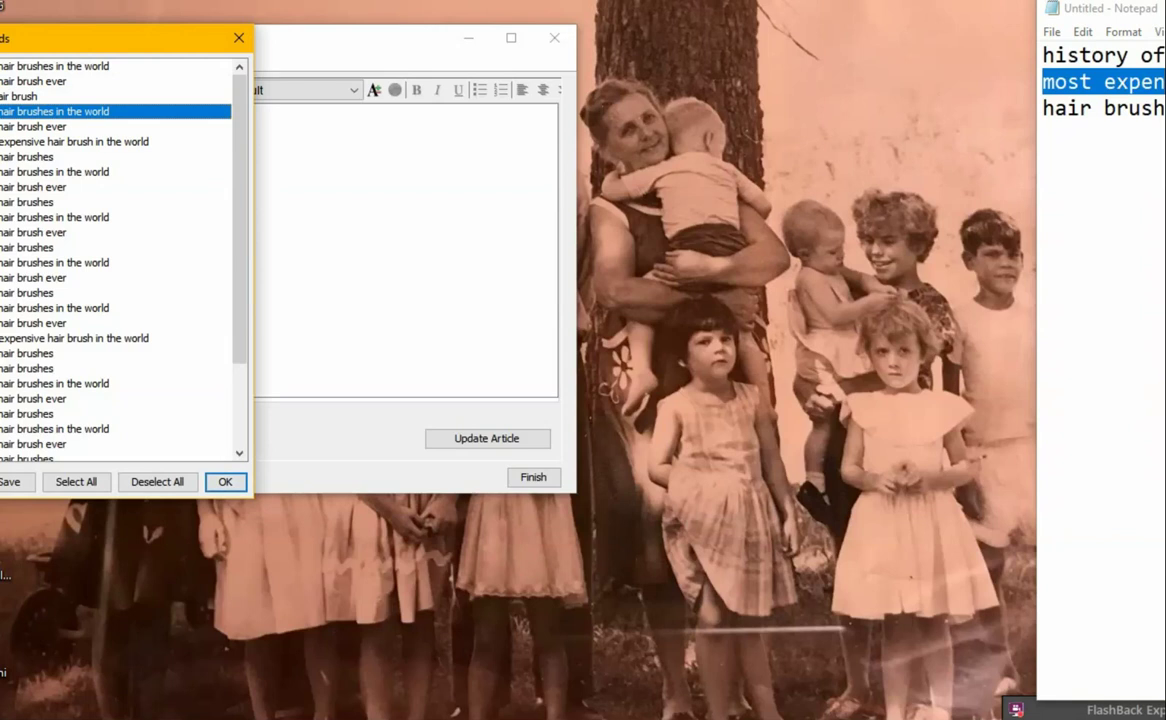
left_click(60, 202)
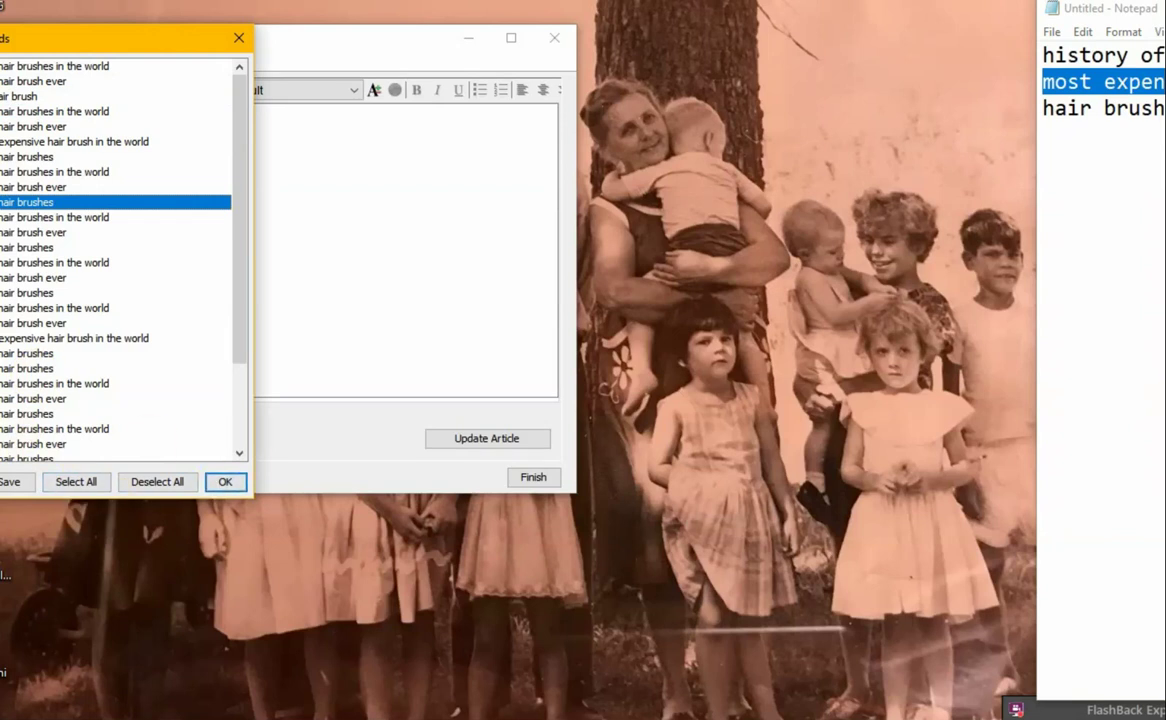
key("Down")
key("Down")
key("Down")
key("Down")
key("Down")
key("Down")
key("Down")
key("Down")
key("Down")
key("Down")
key("Down")
key("Down")
key("Down")
key("Down")
key("Down")
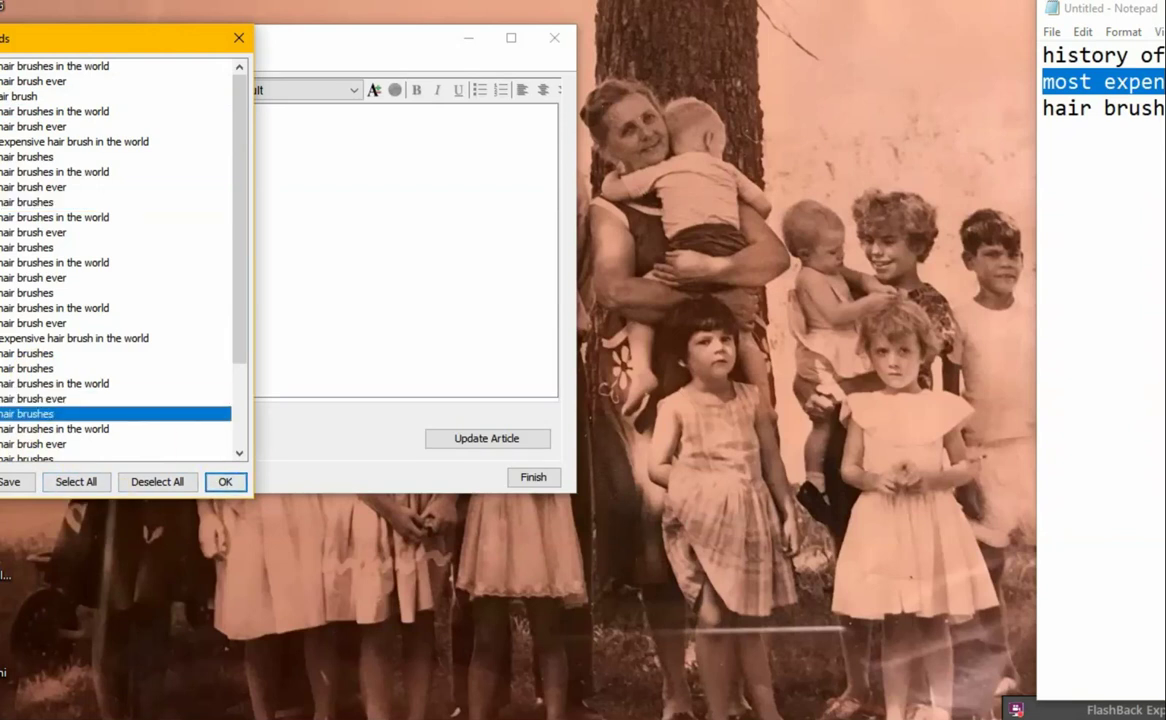
key("Down")
key("Down")
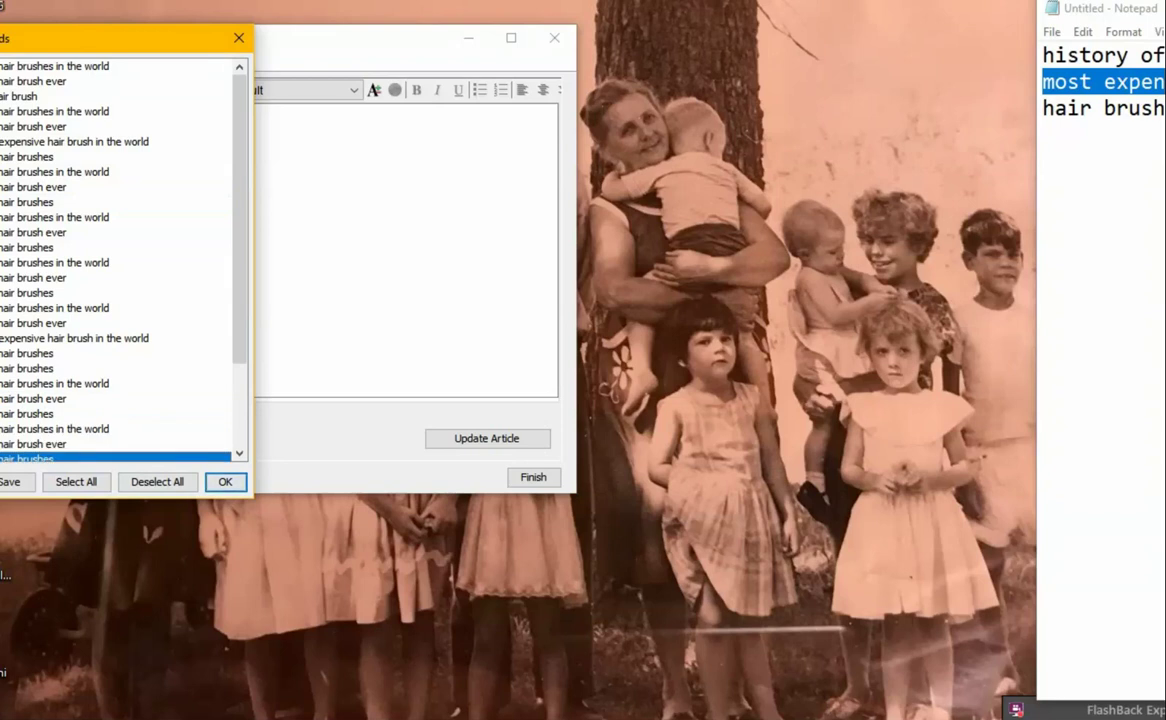
key("Down")
key("Down")
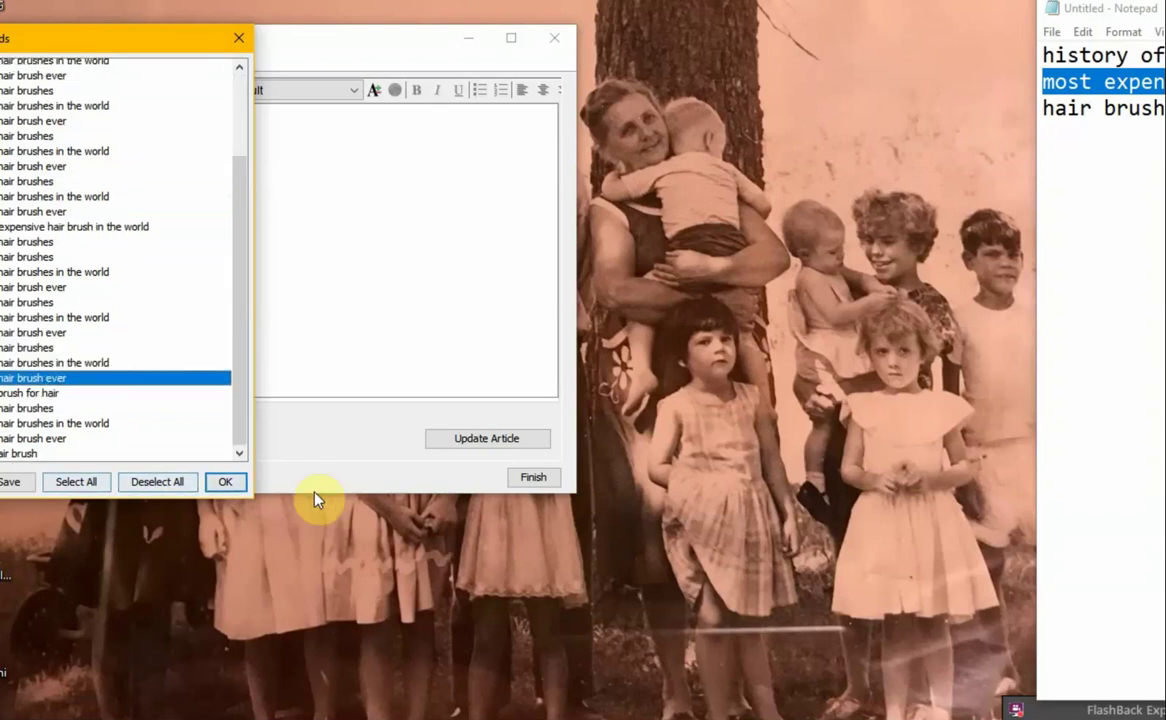
Enlarge the Content Selector with wider panes; adding every article fails on the 30-article limit
left_click(225, 483)
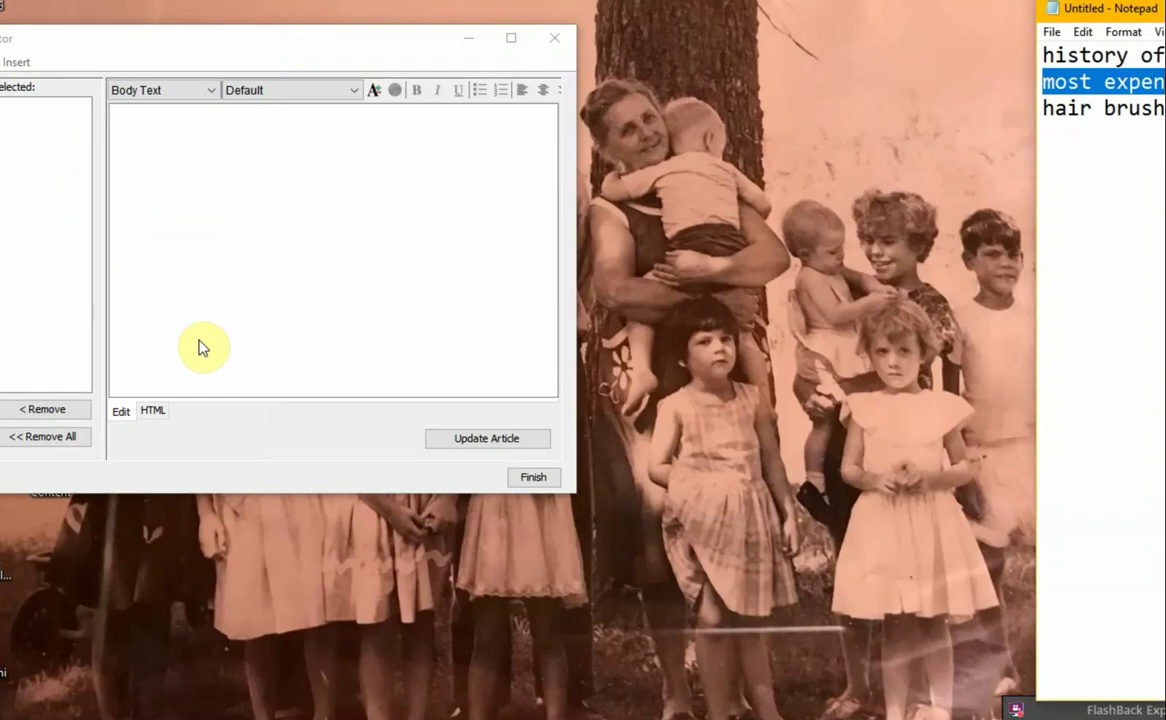
left_click(215, 45)
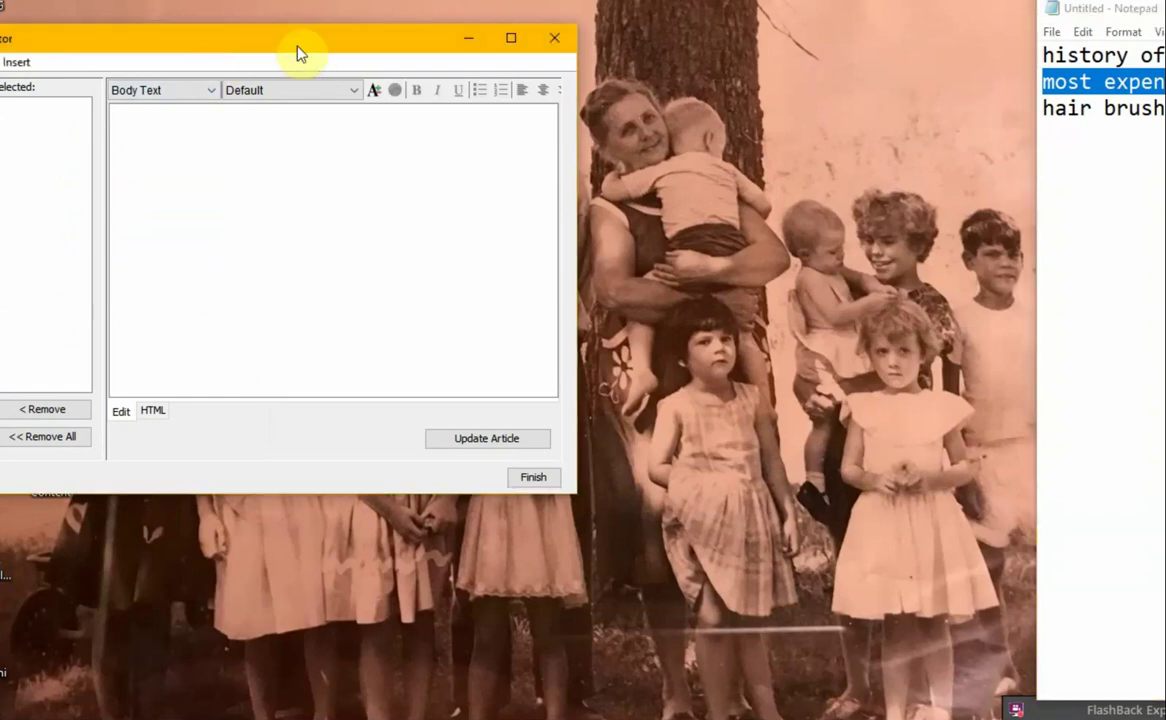
left_click_drag(285, 45, 393, 31)
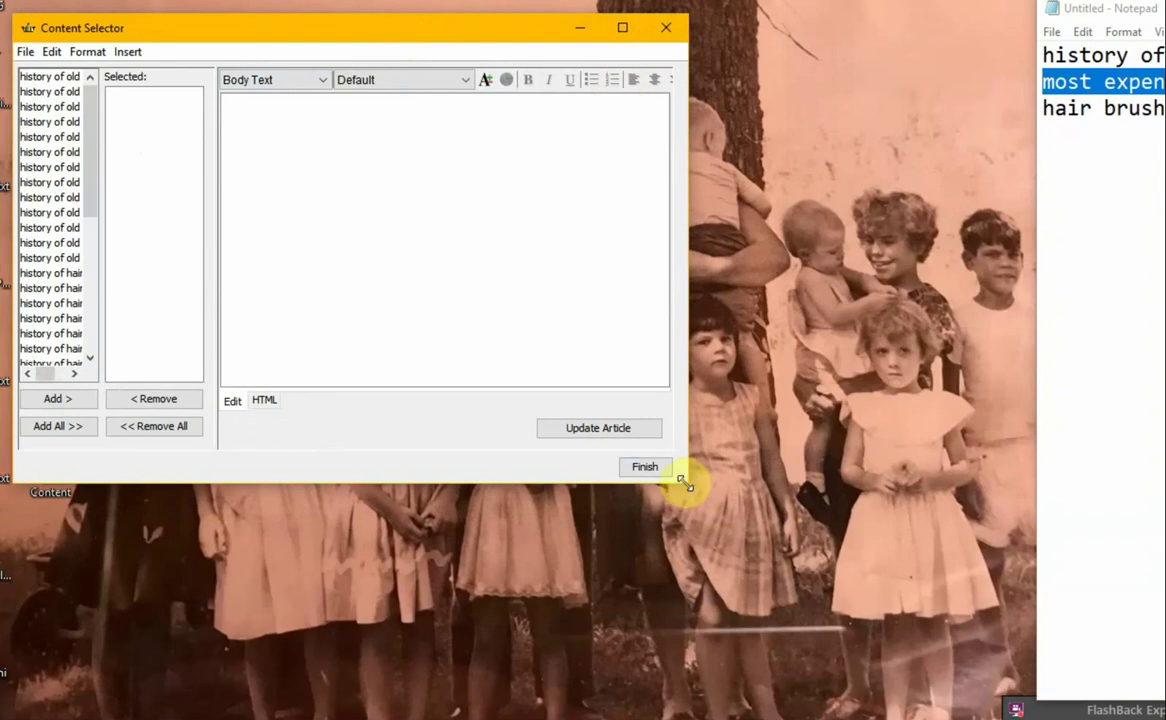
left_click_drag(687, 488, 975, 688)
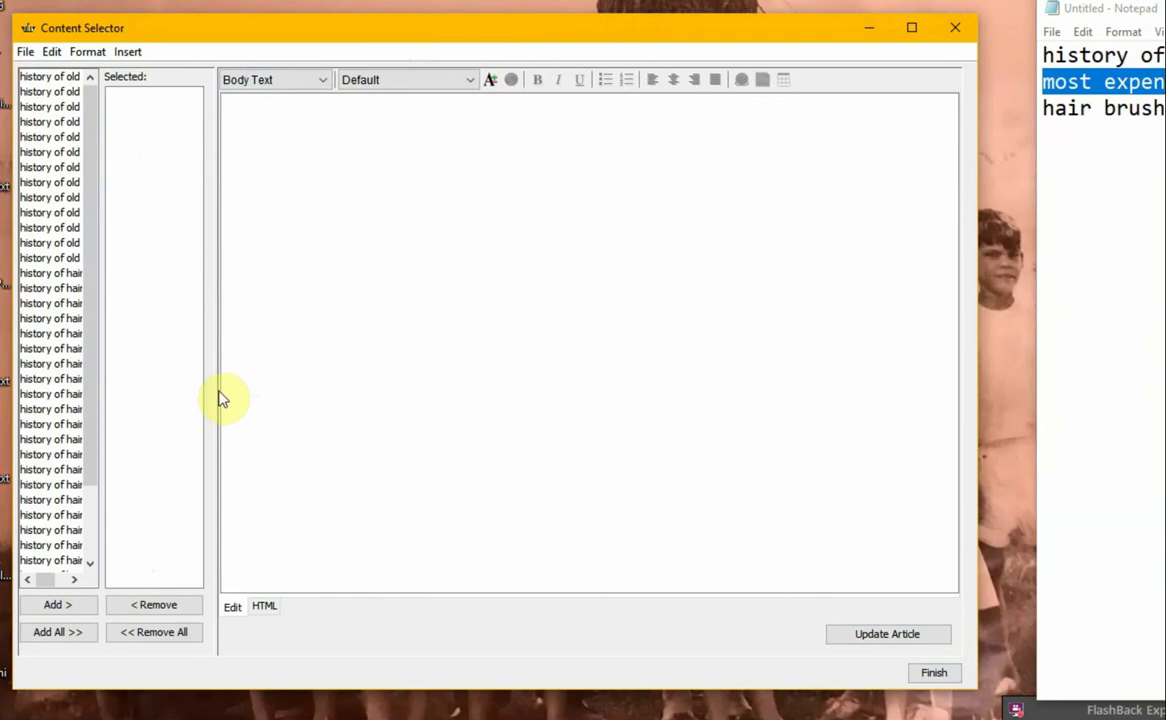
left_click_drag(216, 390, 336, 396)
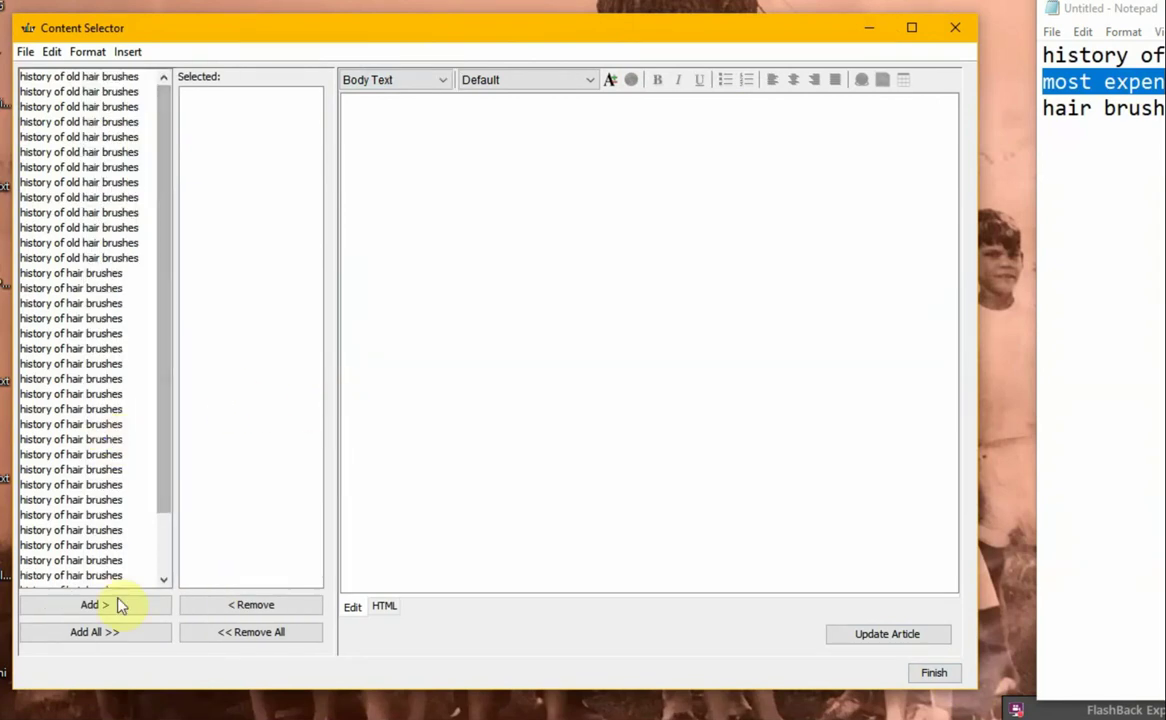
left_click(95, 631)
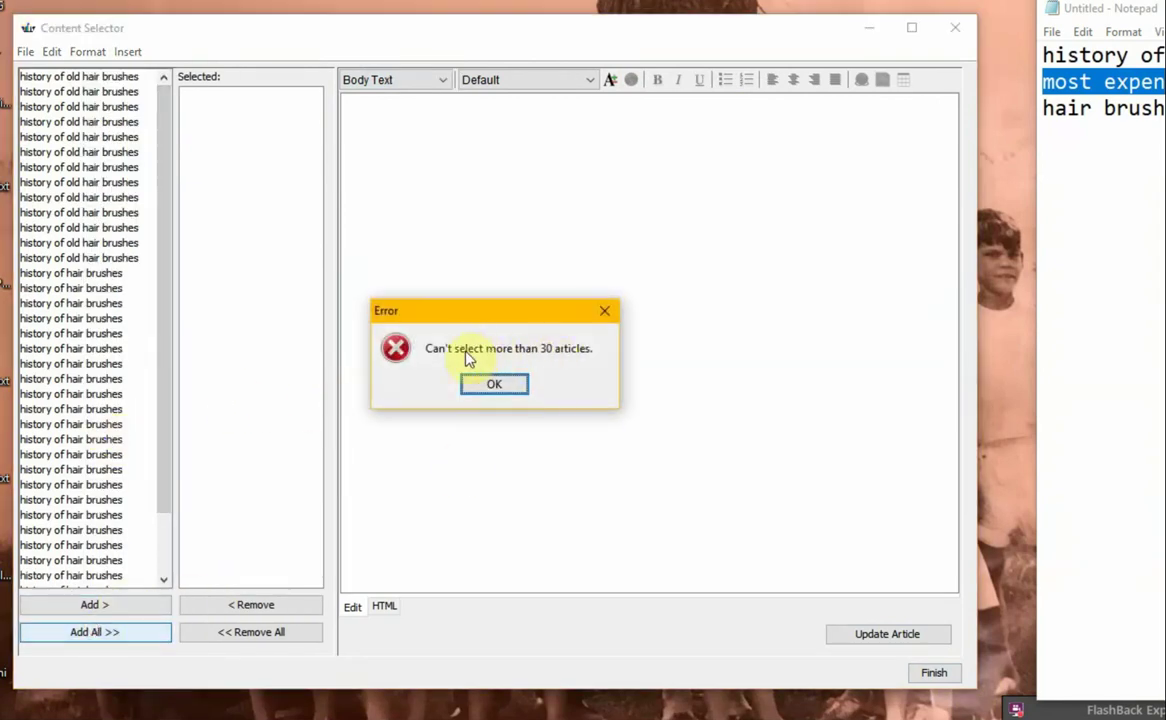
left_click(487, 388)
Add 13 history of old hair brushes and 13 history of hair brushes articles to Selected
left_click(85, 77)
left_click(118, 257)
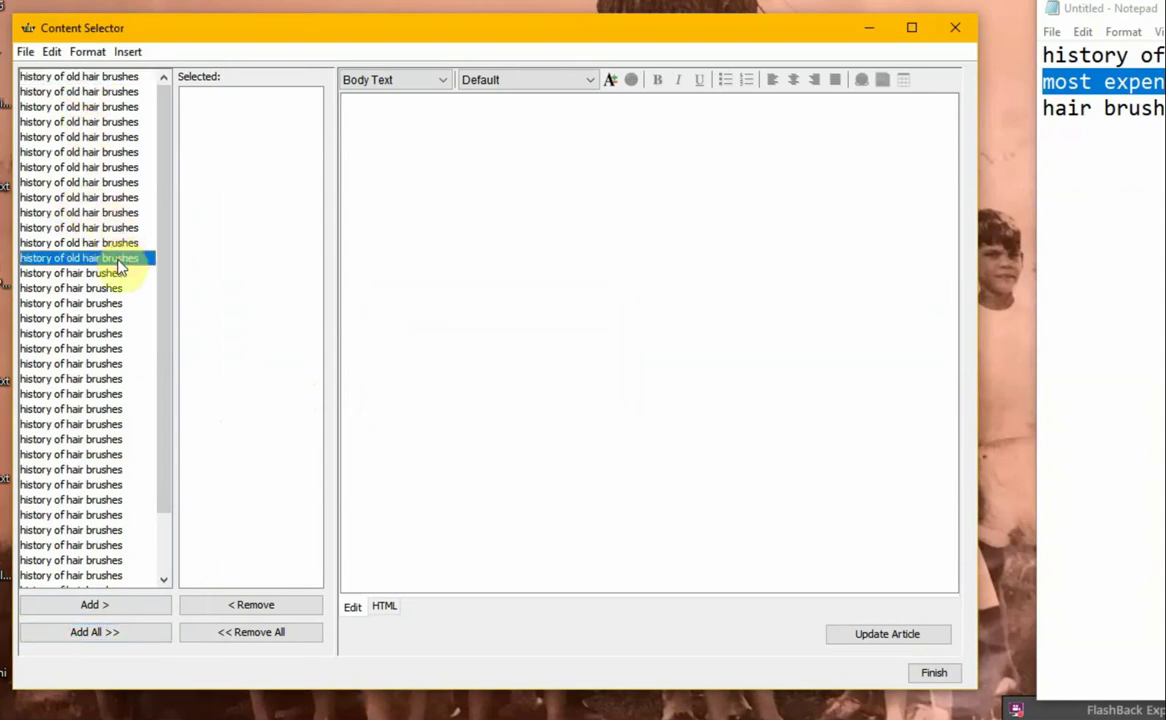
left_click(85, 77, "shift")
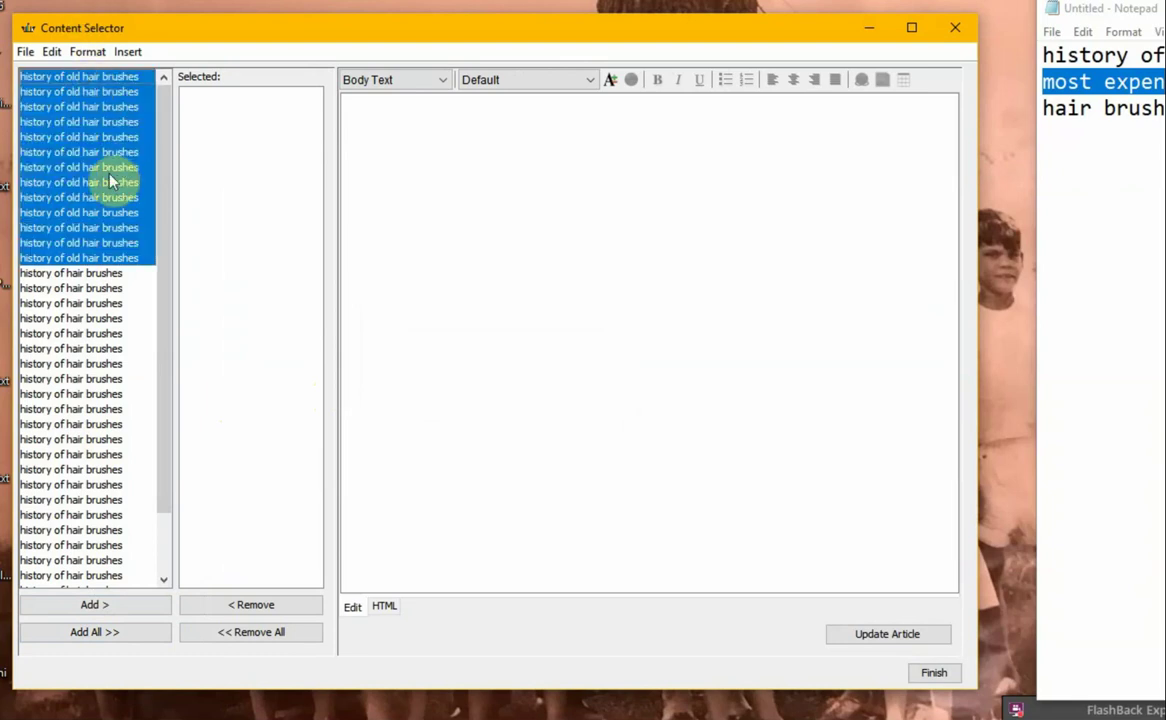
left_click(92, 604)
left_click(72, 78)
left_click(82, 259, "shift")
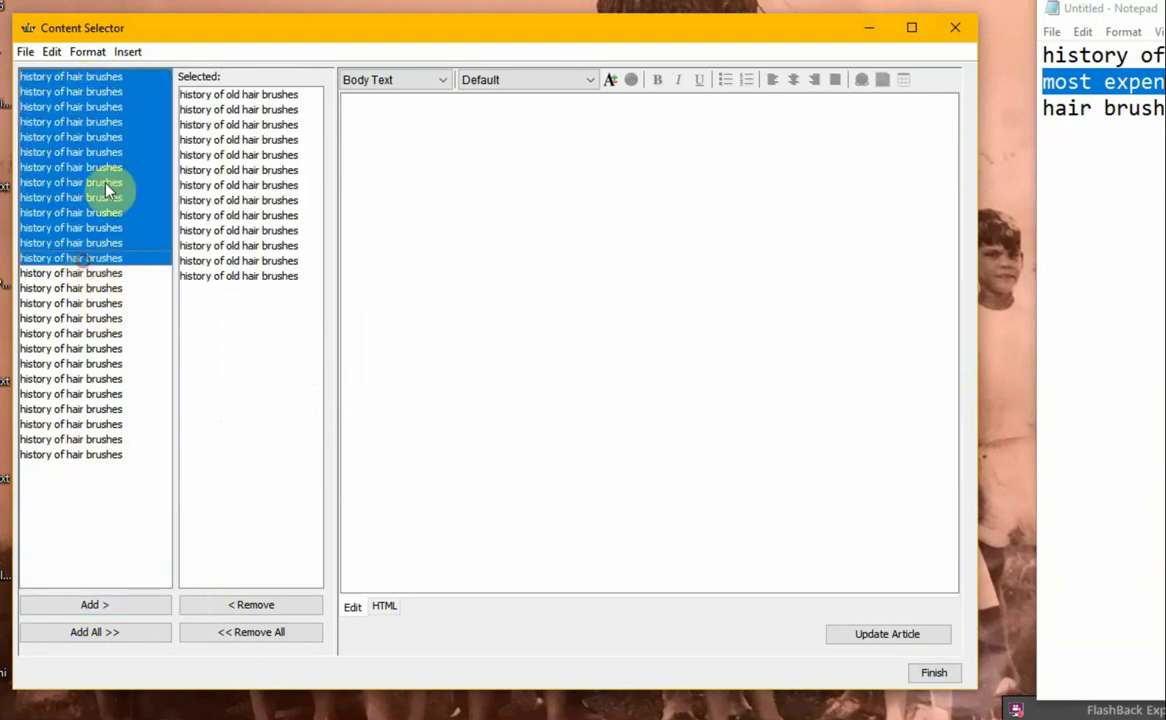
left_click(112, 607)
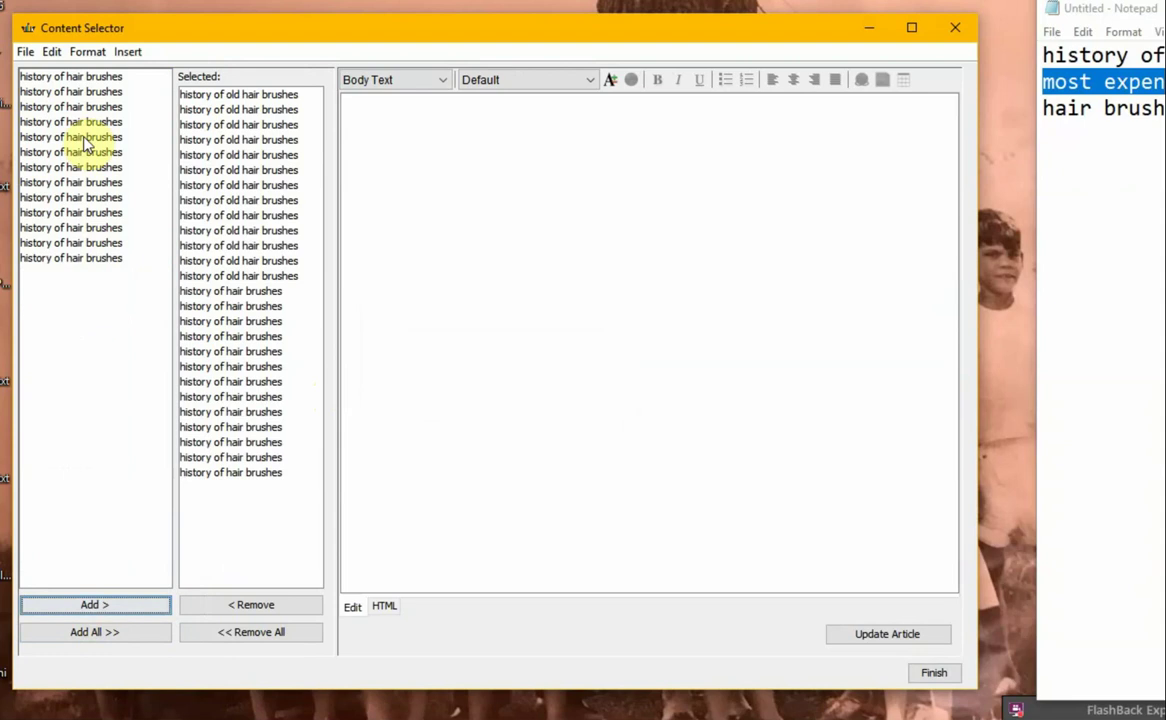
Try adding the remaining 13 history of hair brushes articles and dismiss the 30-article limit error
left_click(90, 78)
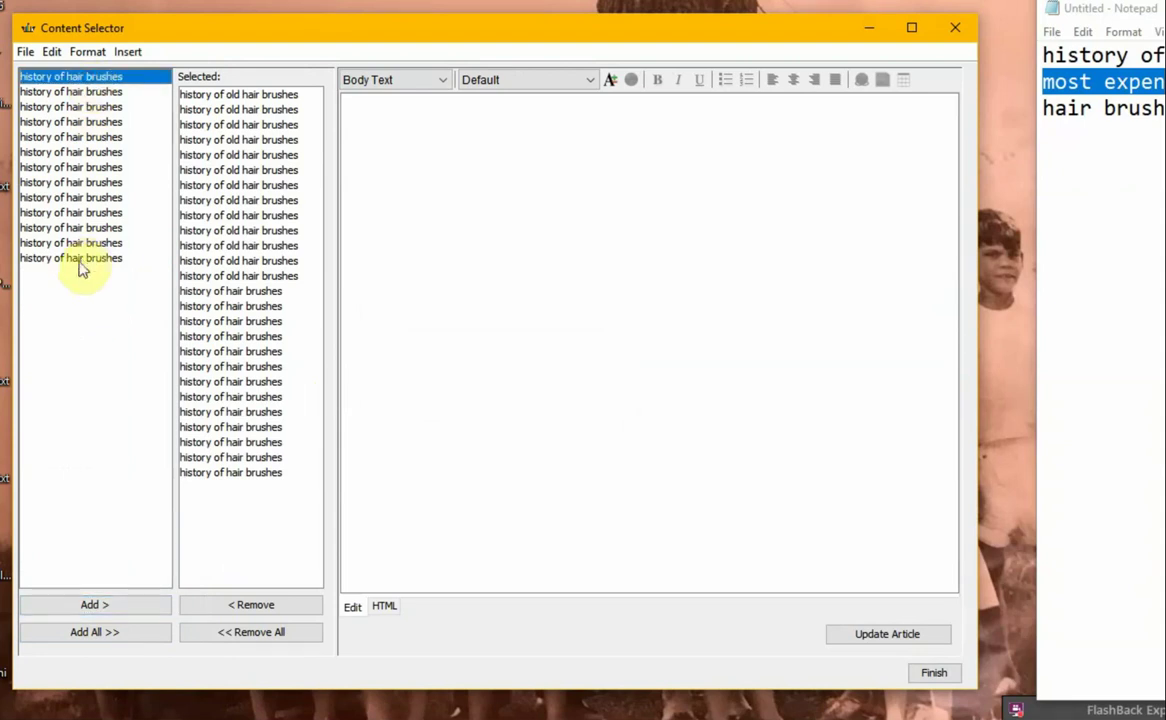
left_click(82, 259, "shift")
left_click(97, 604)
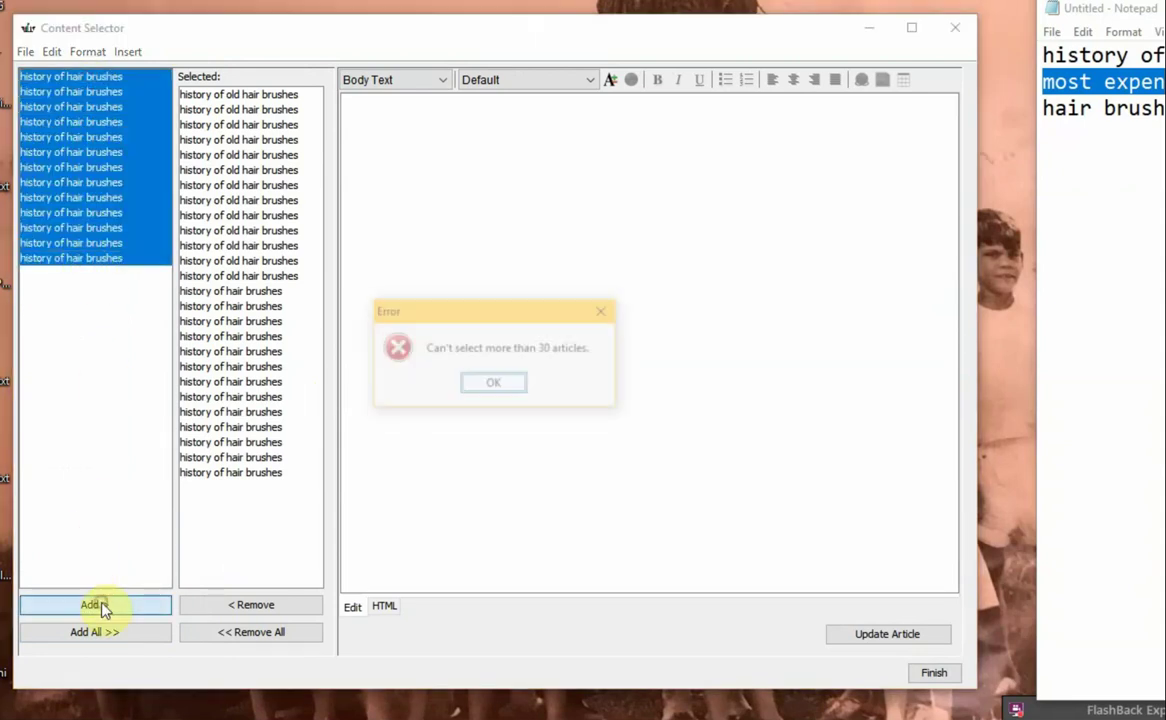
left_click(494, 385)
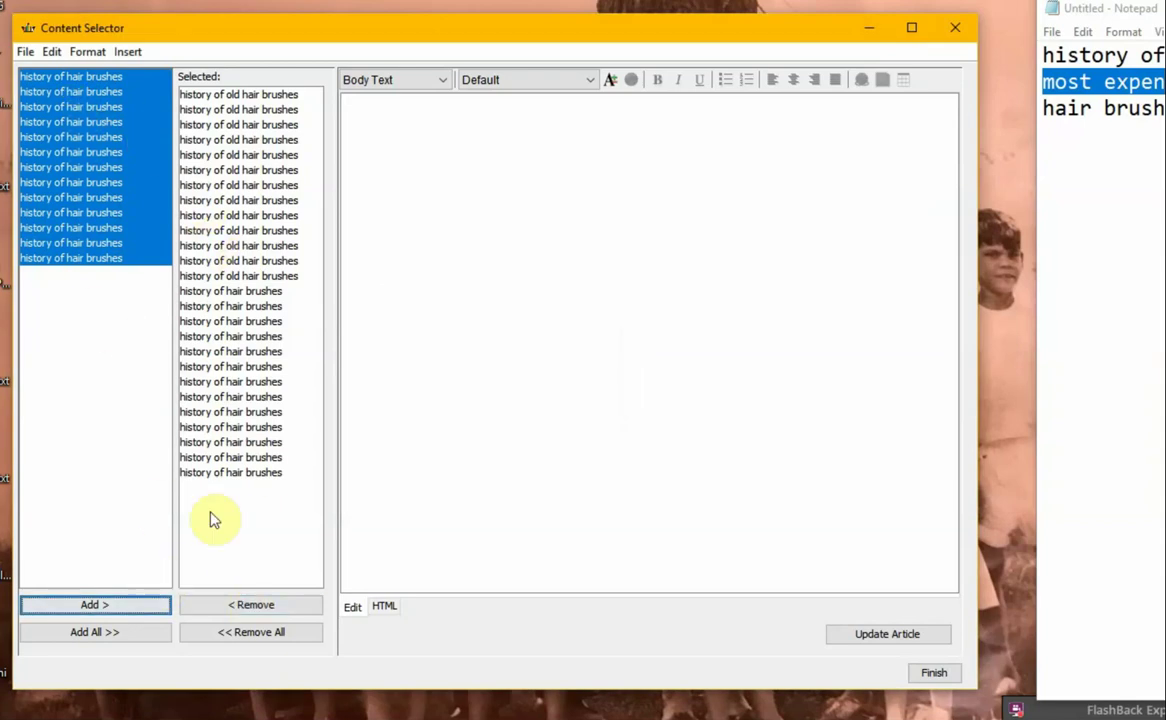
Preview several selected history of hair brushes and old hair brushes articles
left_click(236, 308)
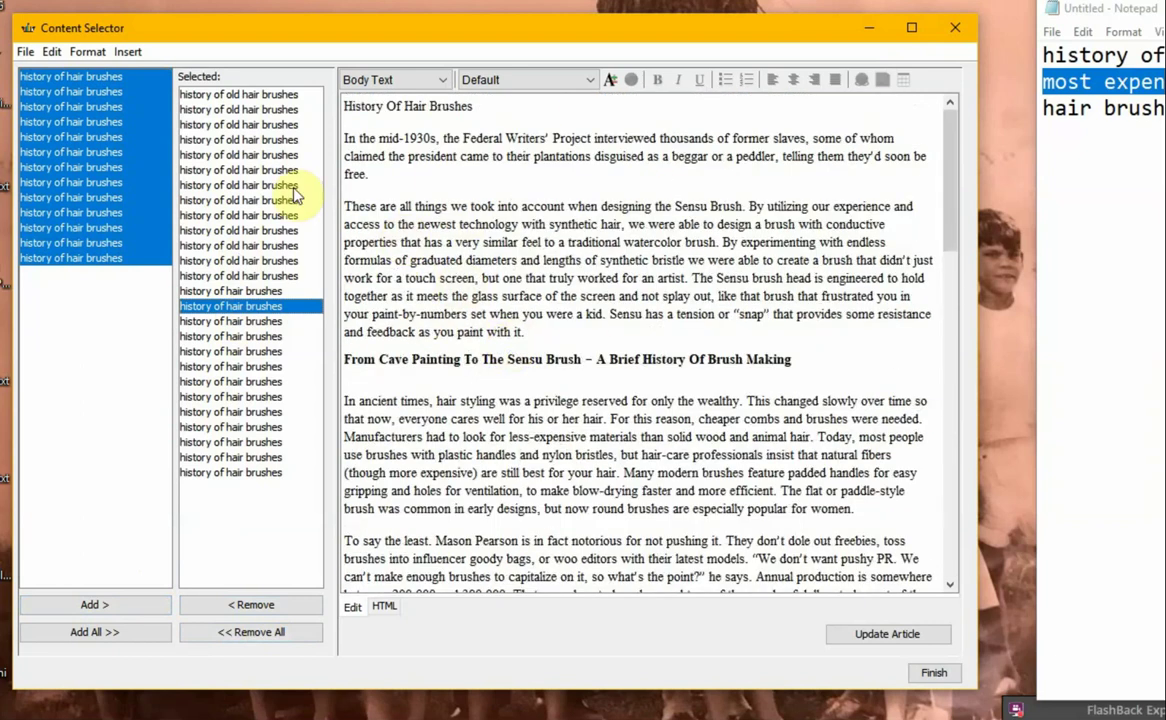
left_click(280, 187)
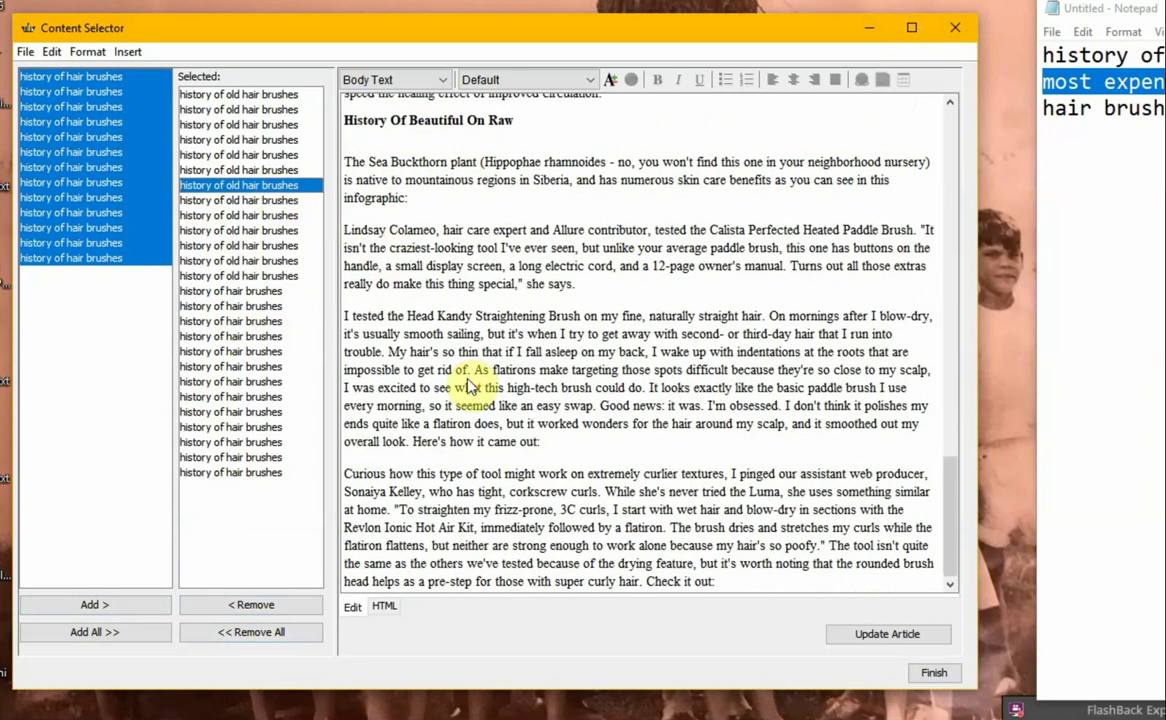
scroll(472, 383, "up", 10)
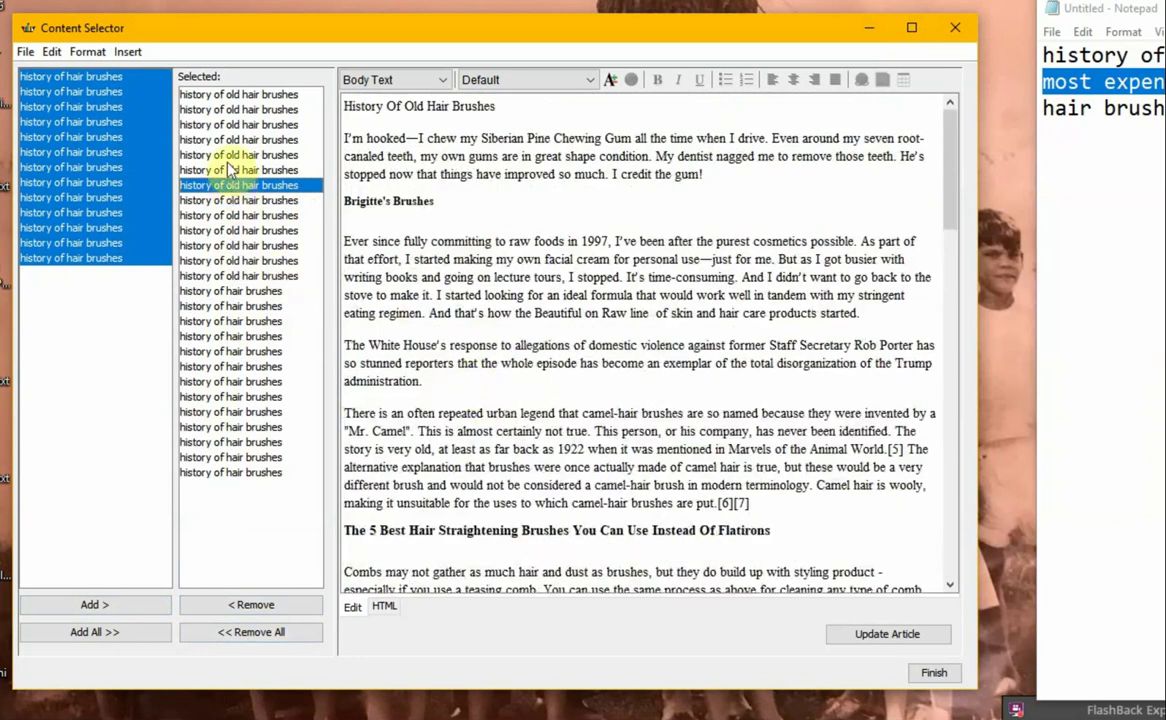
left_click(229, 157)
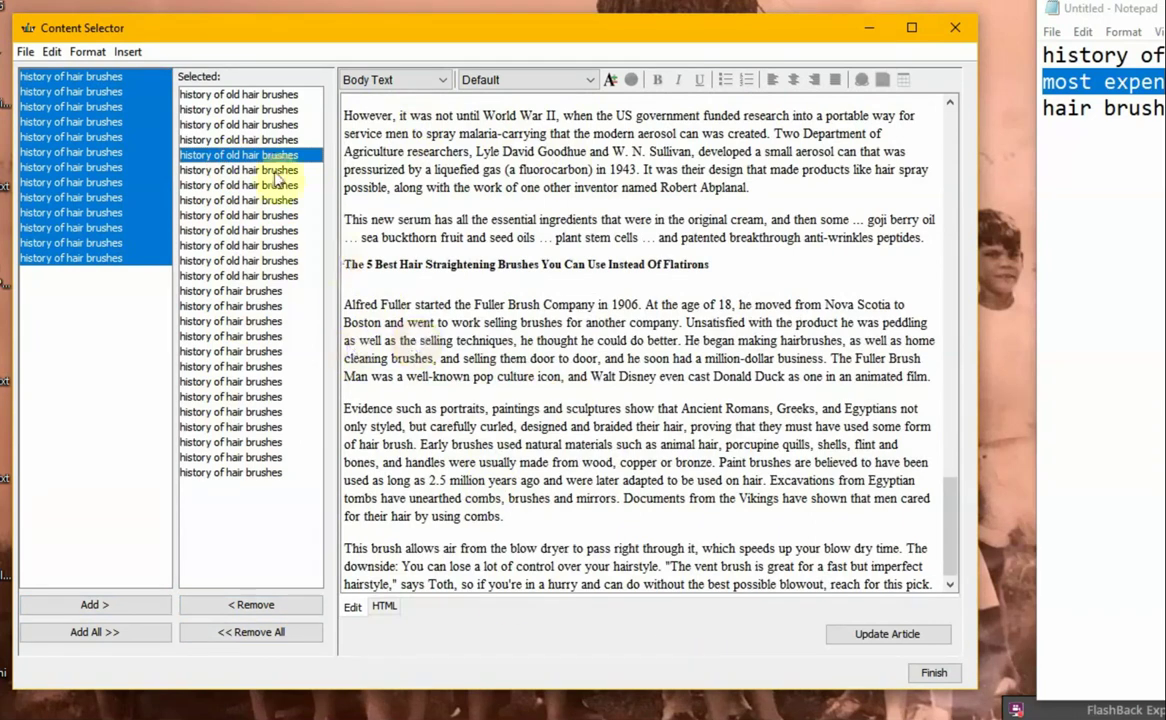
Finish, decline spinning the 26 articles, and close the Content Selector
left_click(933, 672)
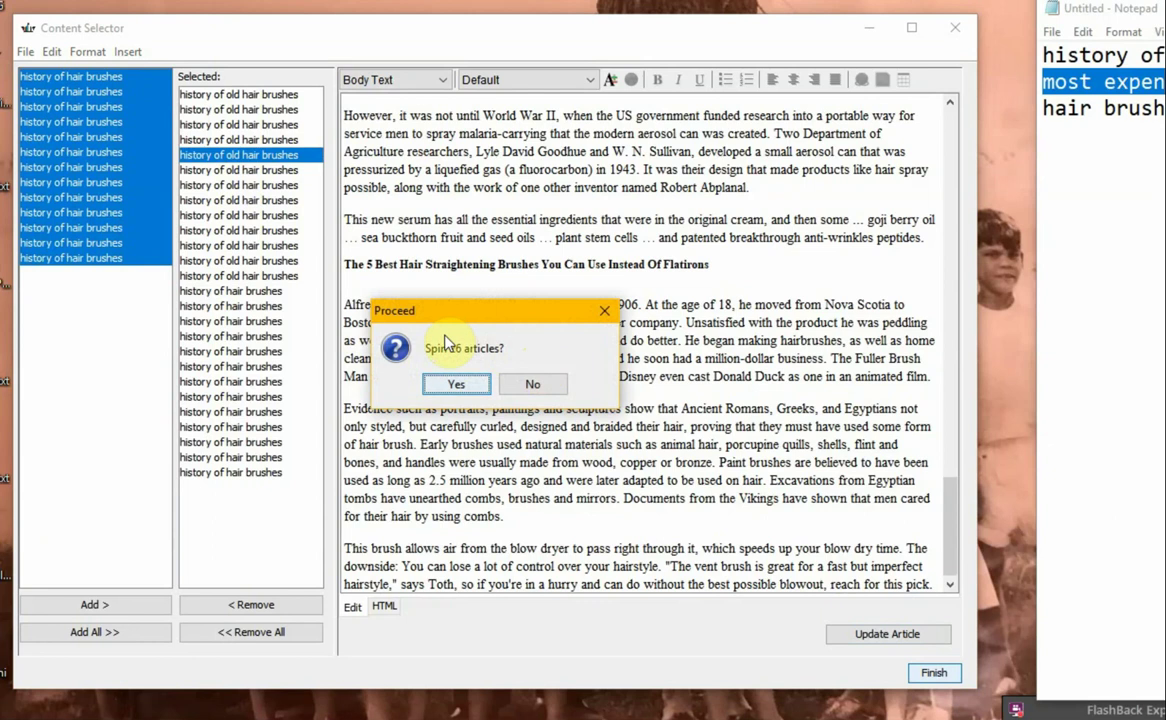
left_click(533, 386)
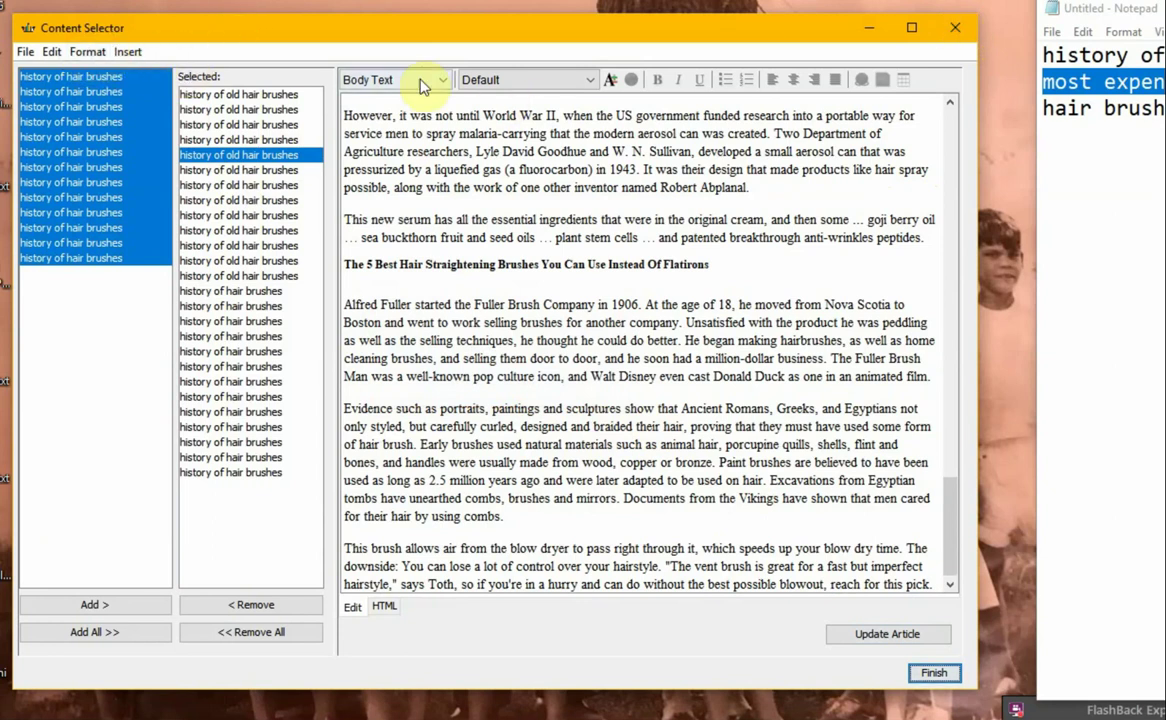
left_click(958, 30)
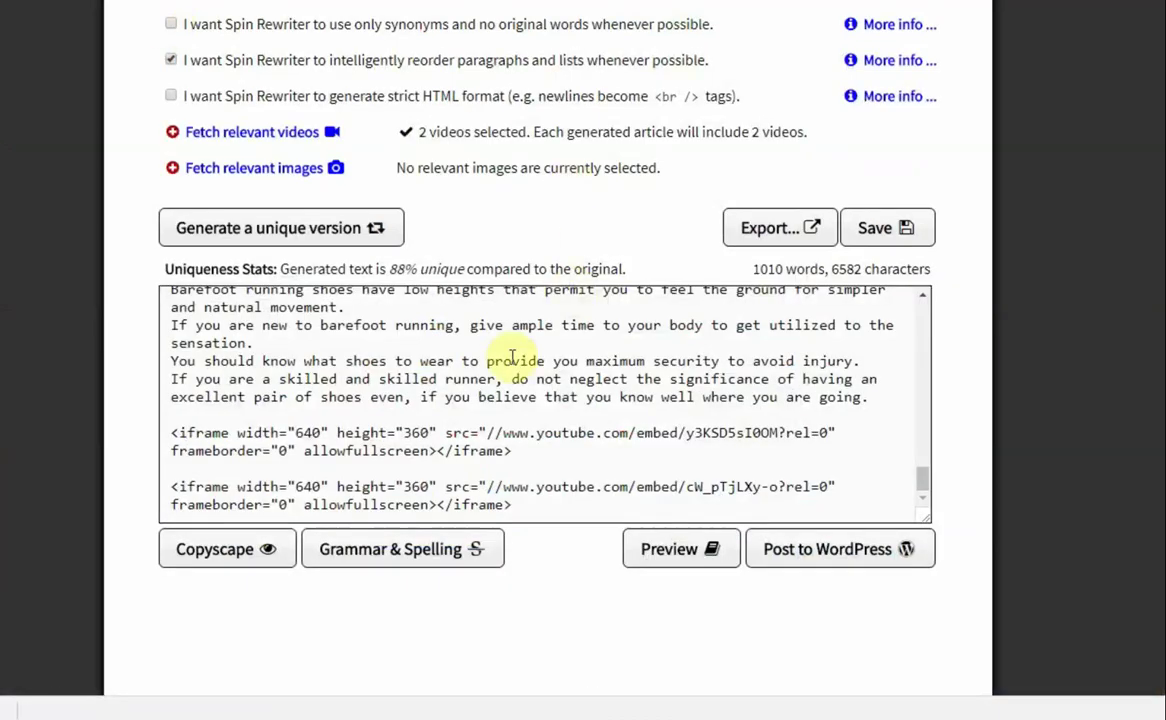
Set Spin Rewriter to rewrite multiple articles from a ZIP upload, then bring up the sentences folder
scroll(430, 325, "up", 10)
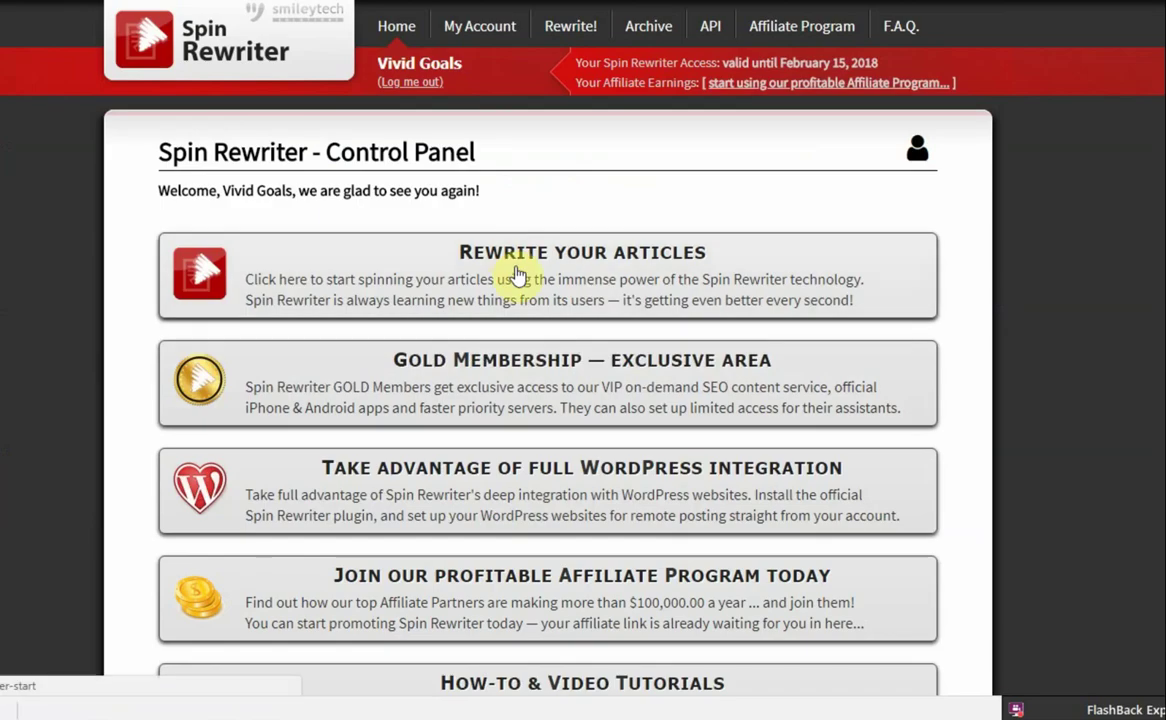
left_click(517, 270)
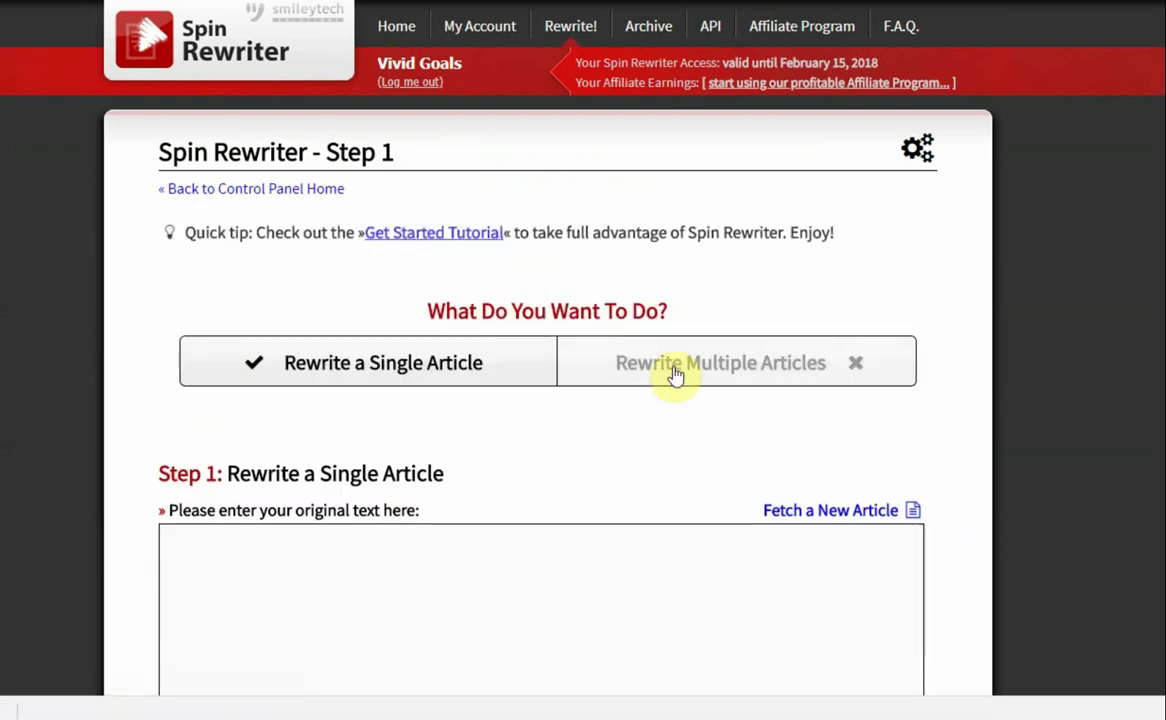
left_click(676, 372)
scroll(567, 505, "down", 3)
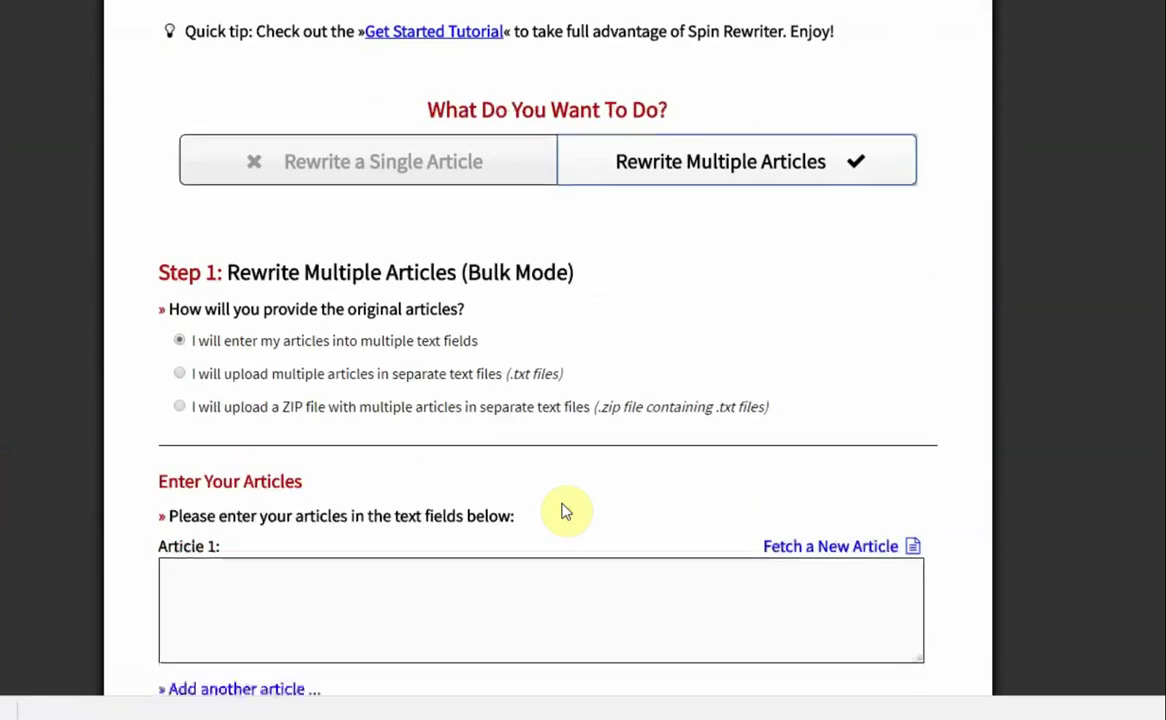
left_click(183, 326)
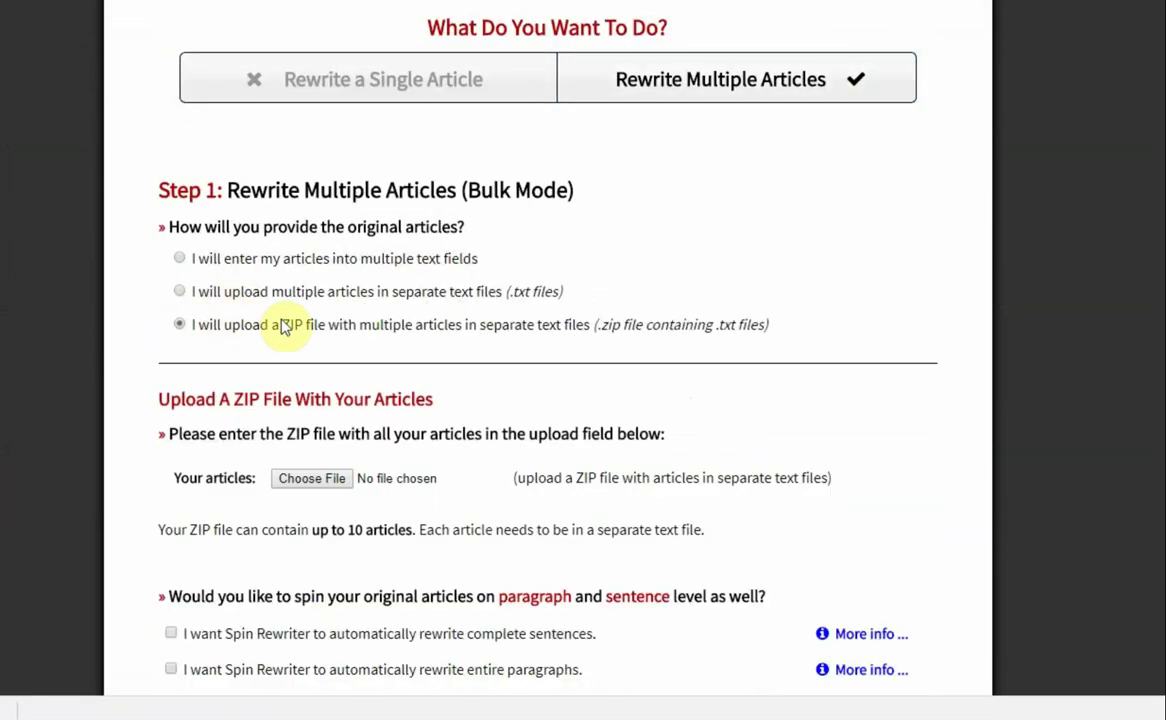
mouse_move(471, 703)
left_click(531, 693)
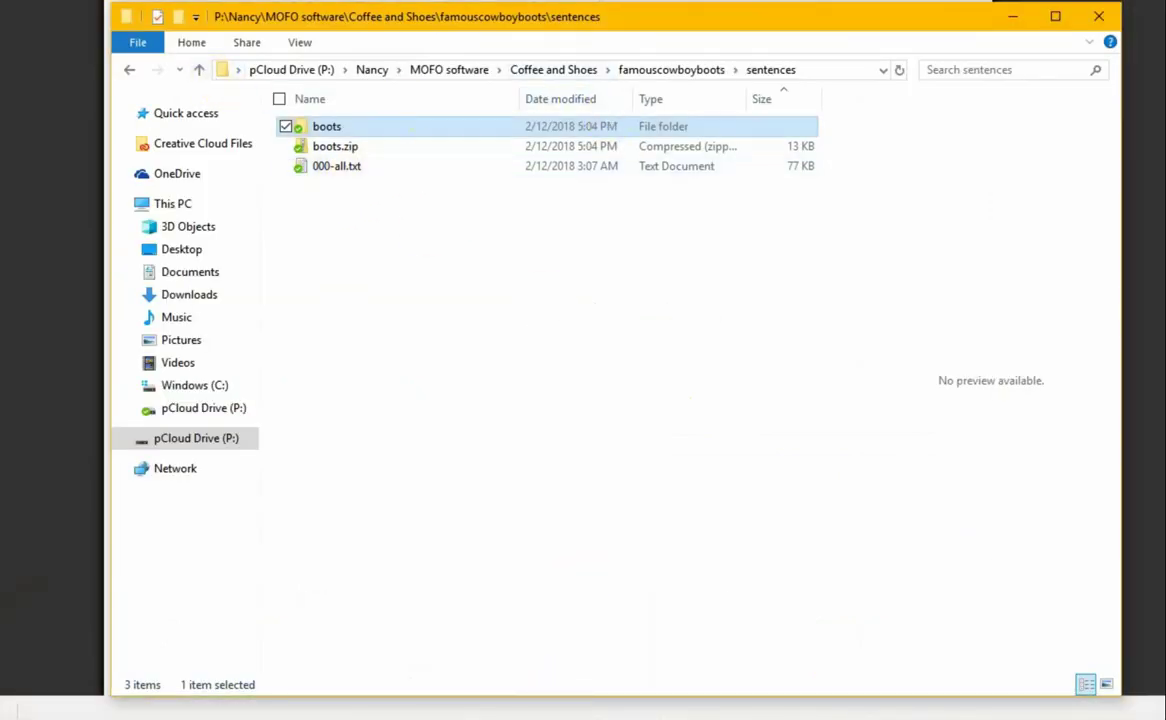
Browse Perfect Content, recheck the brushes folder, then open hair brushes > historyofhairbrushes
mouse_move(468, 705)
left_click(409, 658)
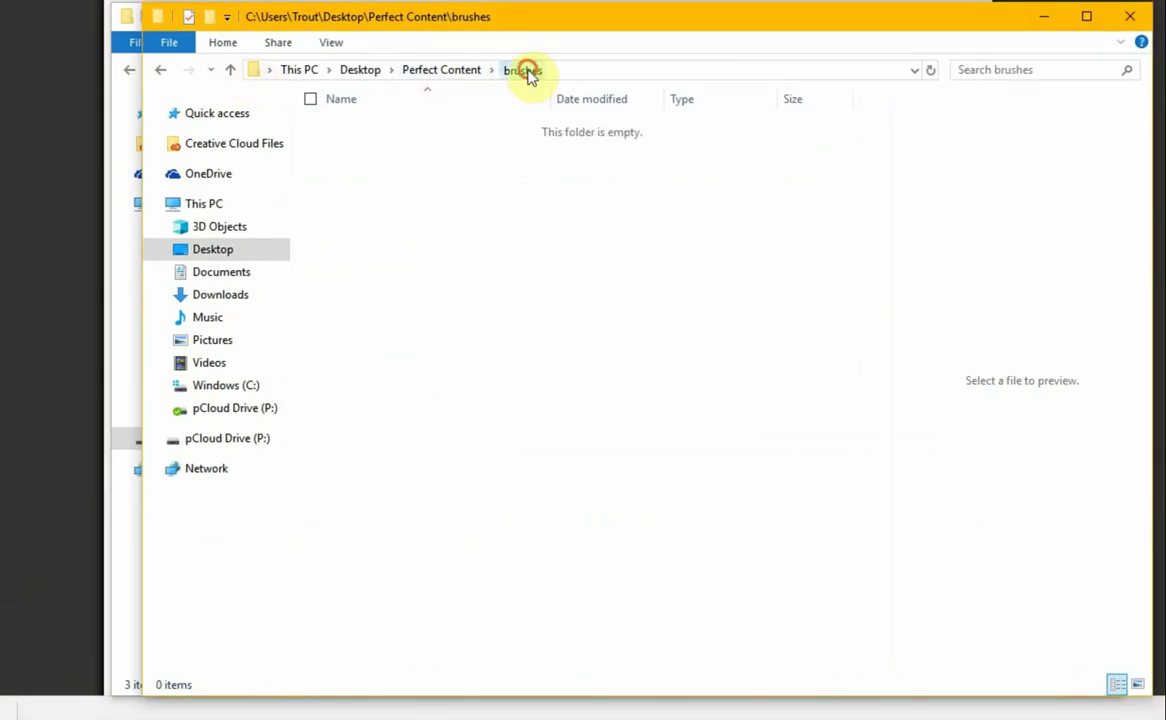
left_click(438, 70)
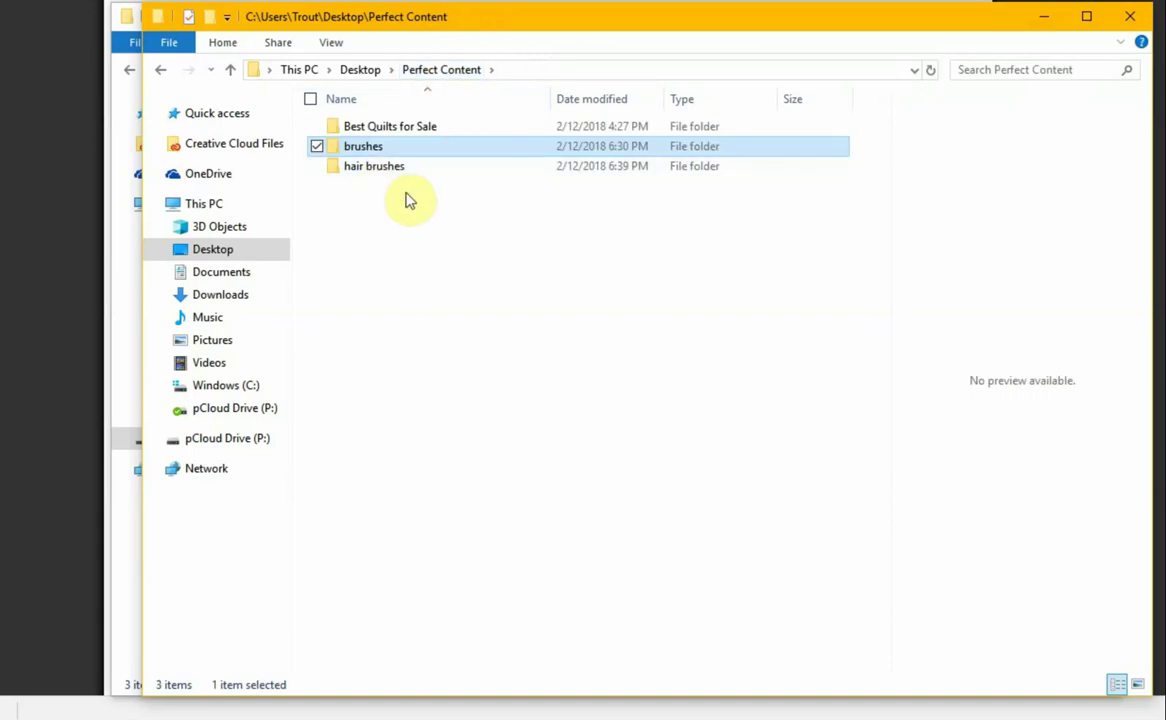
double_click(335, 170)
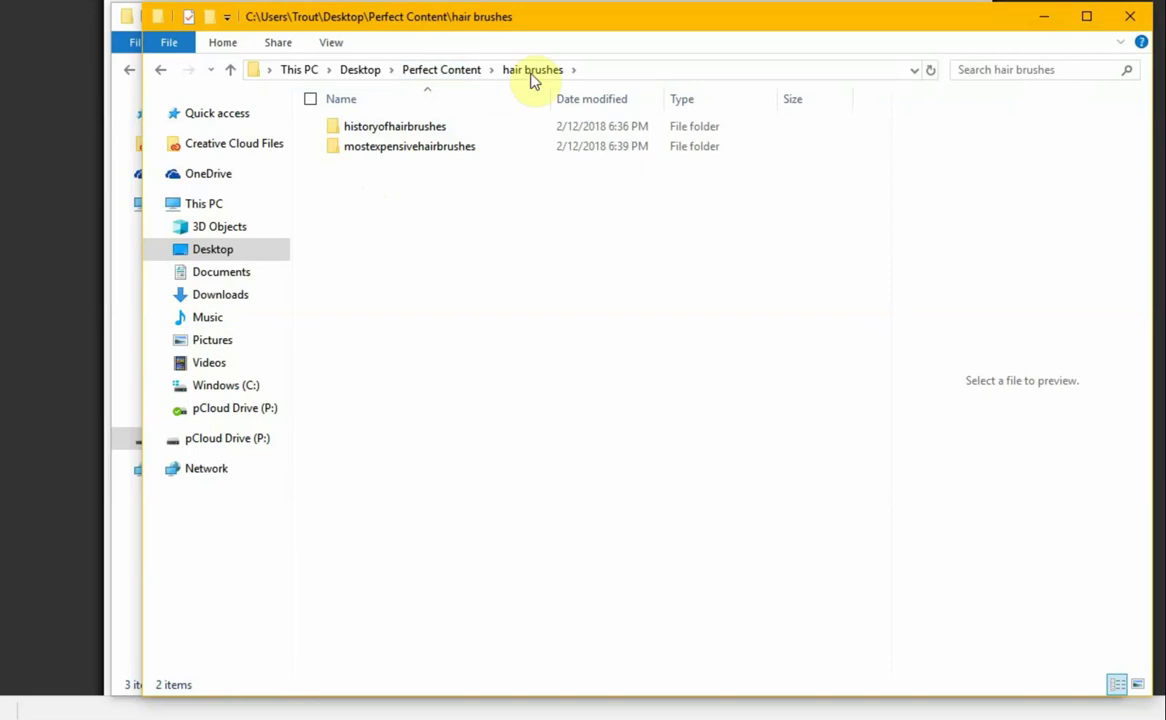
left_click(426, 70)
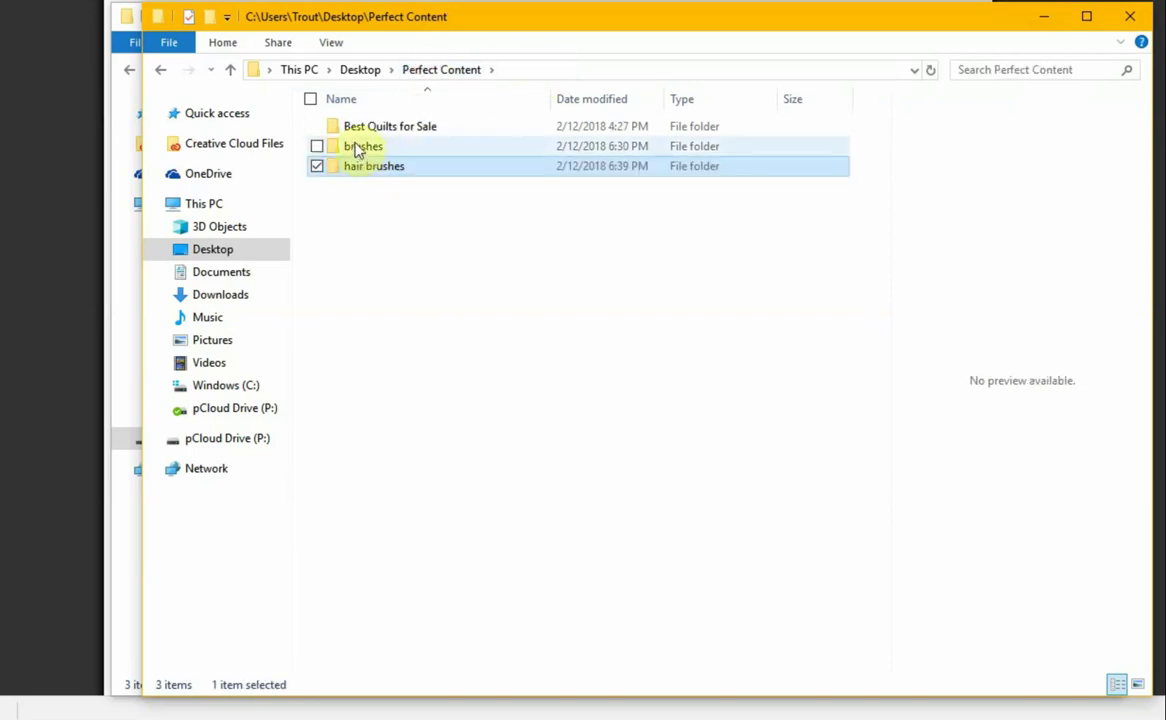
left_click(350, 150)
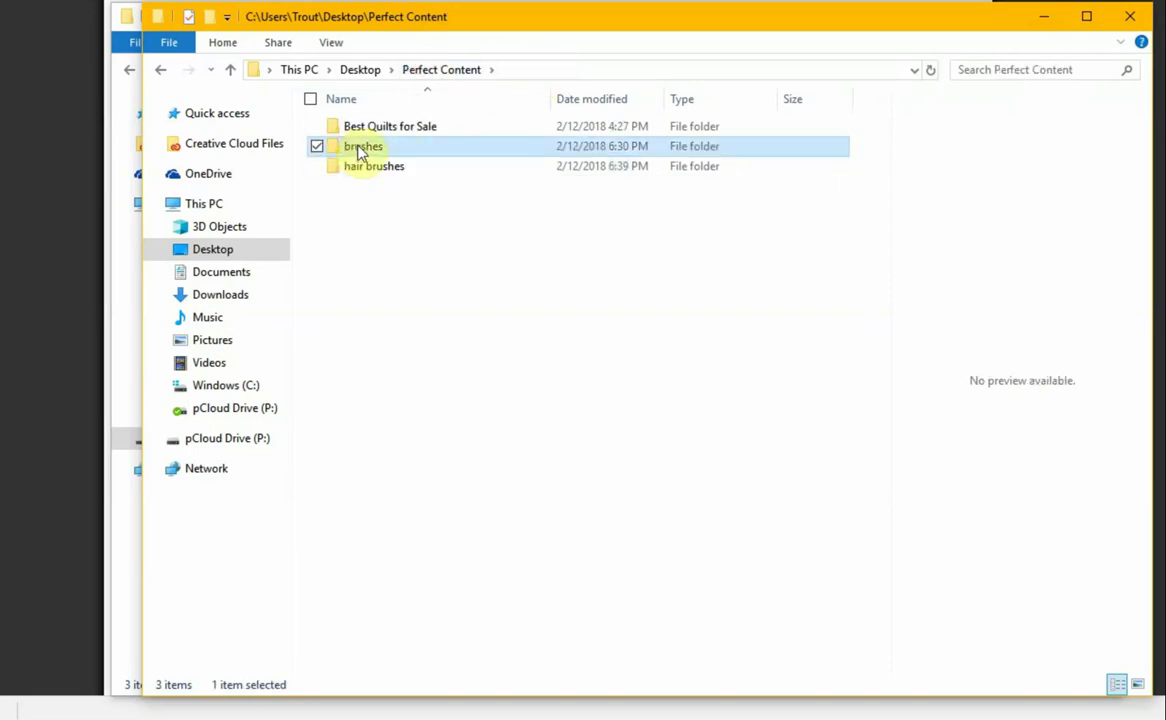
double_click(360, 150)
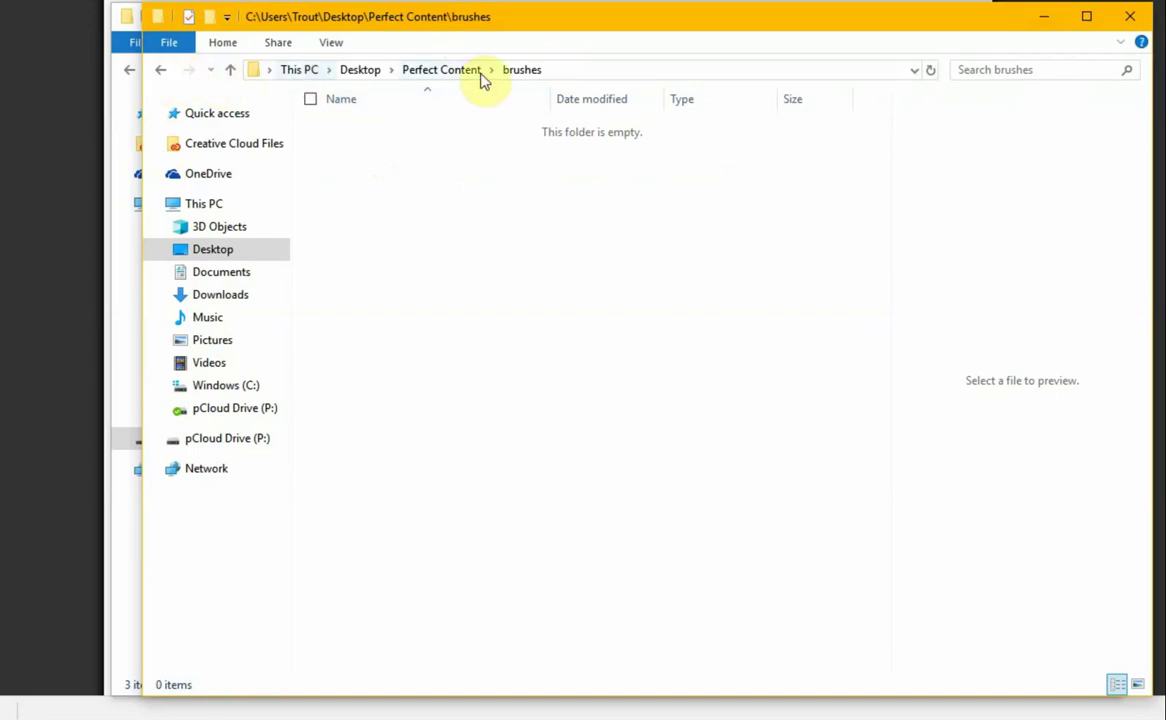
left_click(160, 71)
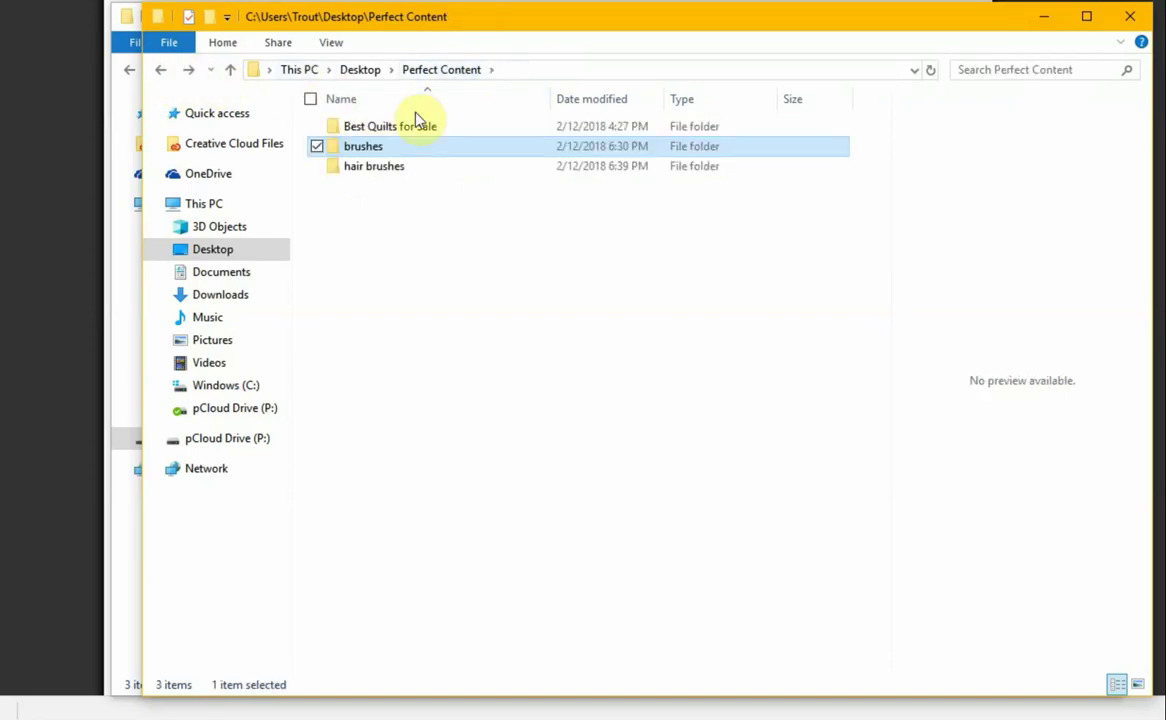
left_click(358, 168)
double_click(358, 168)
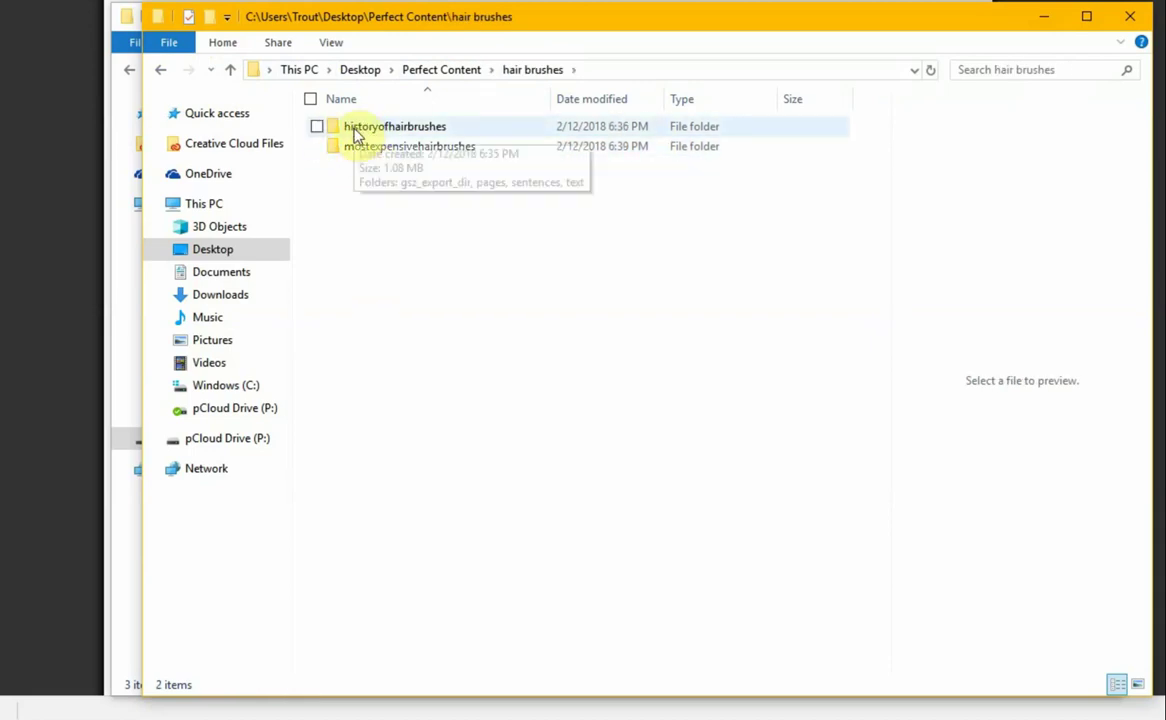
double_click(357, 133)
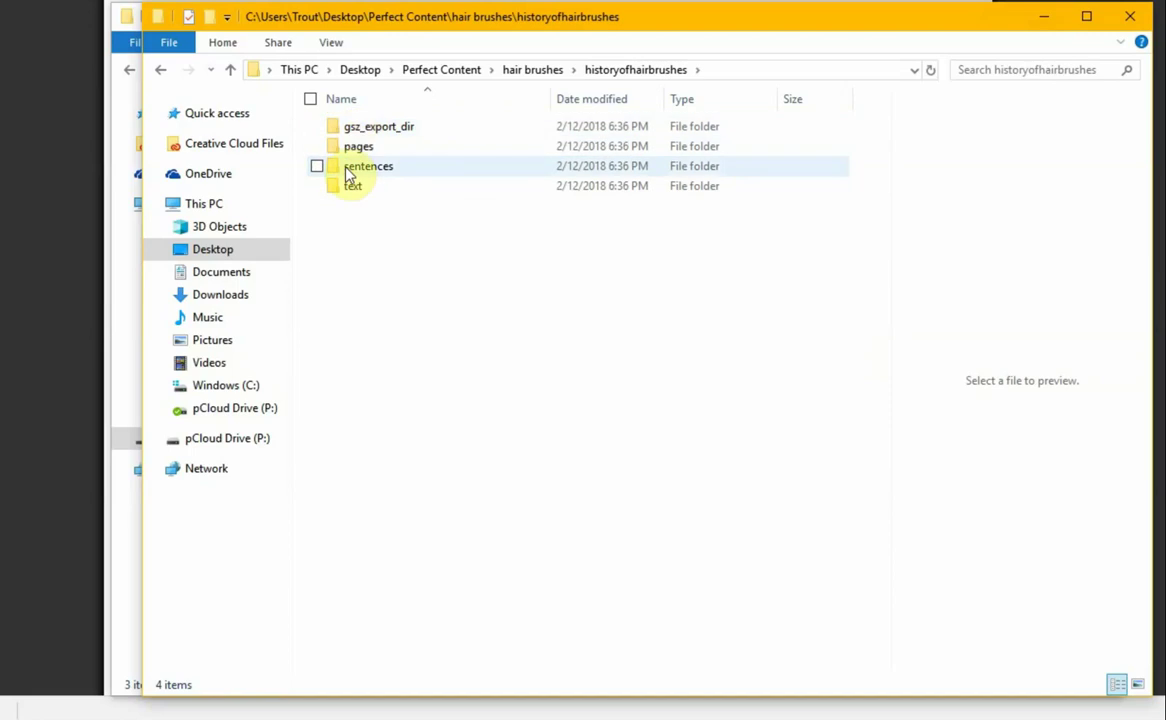
Open the sentences folder, preview 000-all.txt, and toggle the Size sort largest then smallest first
left_click(340, 170)
double_click(338, 170)
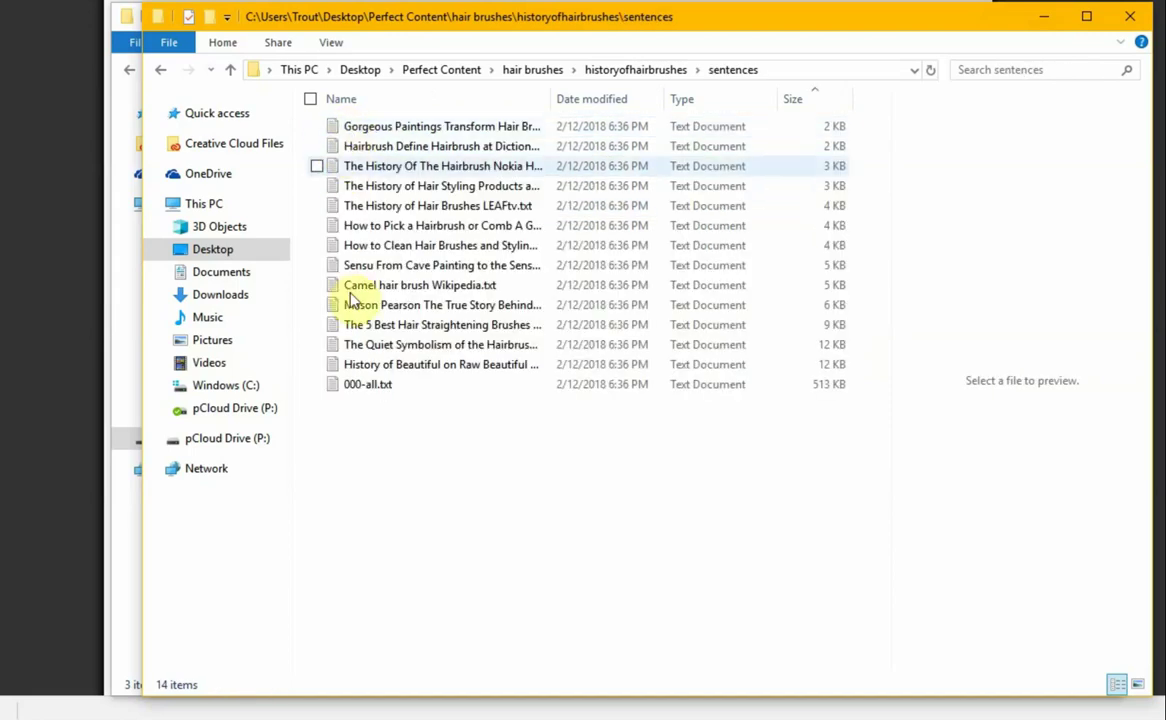
left_click(381, 389)
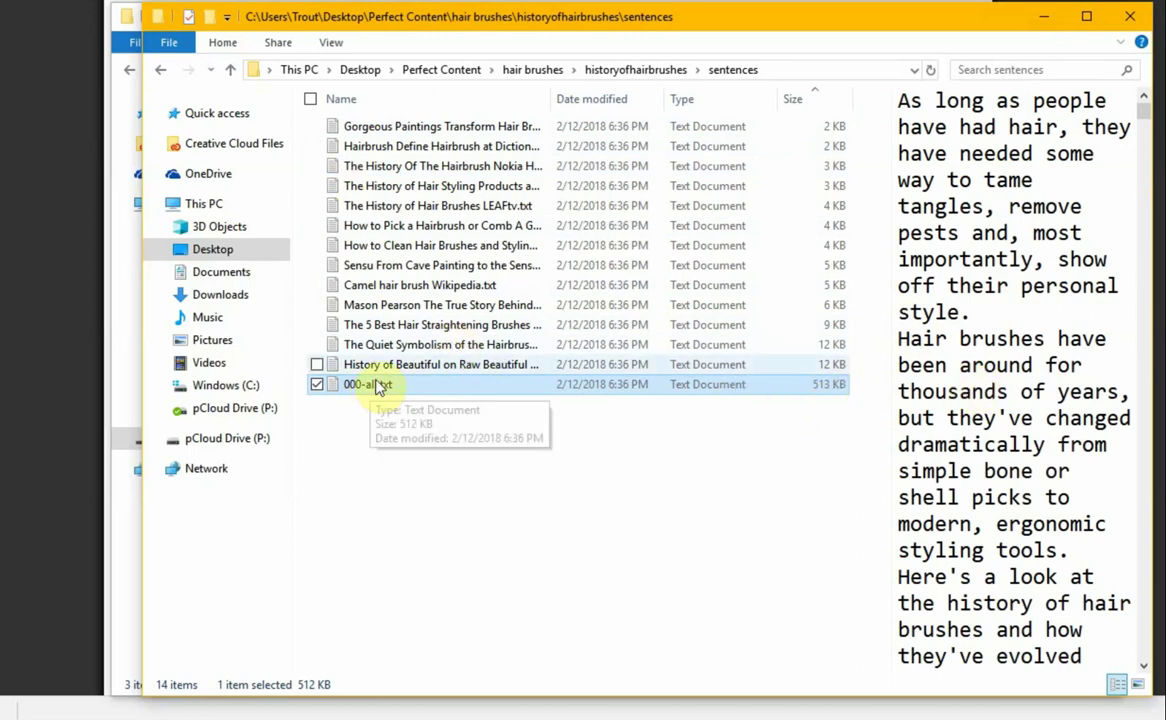
left_click(824, 104)
left_click(822, 104)
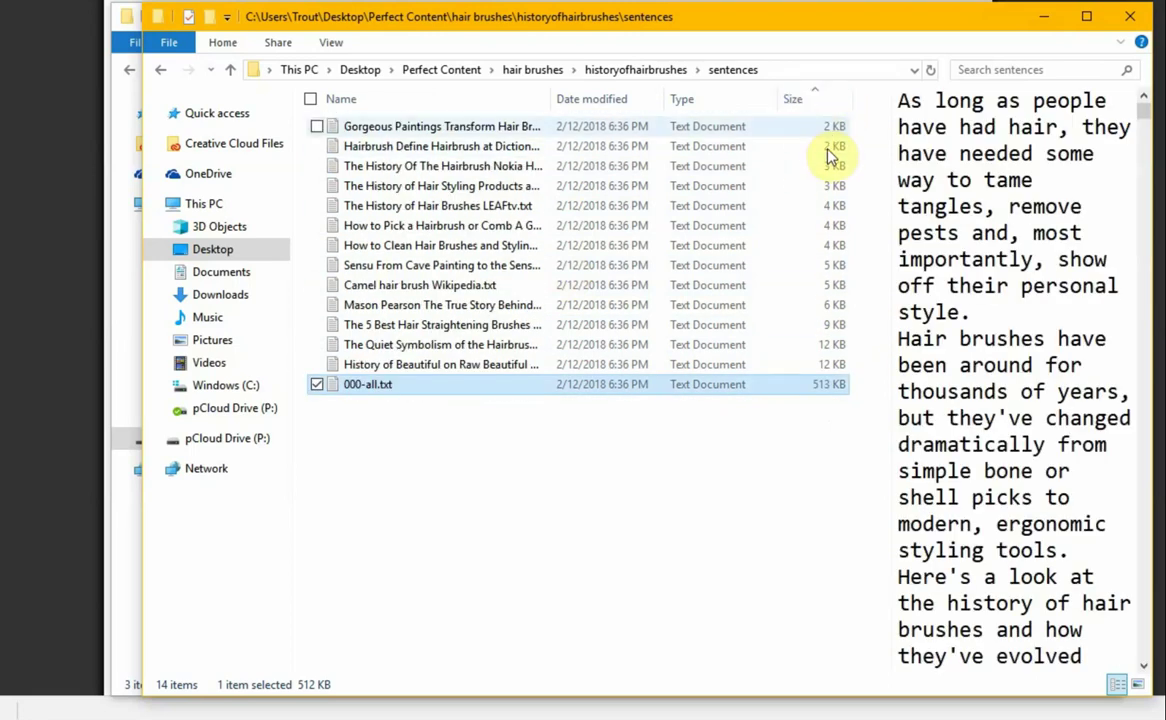
Read through the Gorgeous Paintings and Hairbrush Define Hairbrush at Dictionary com texts in the preview
left_click(470, 130)
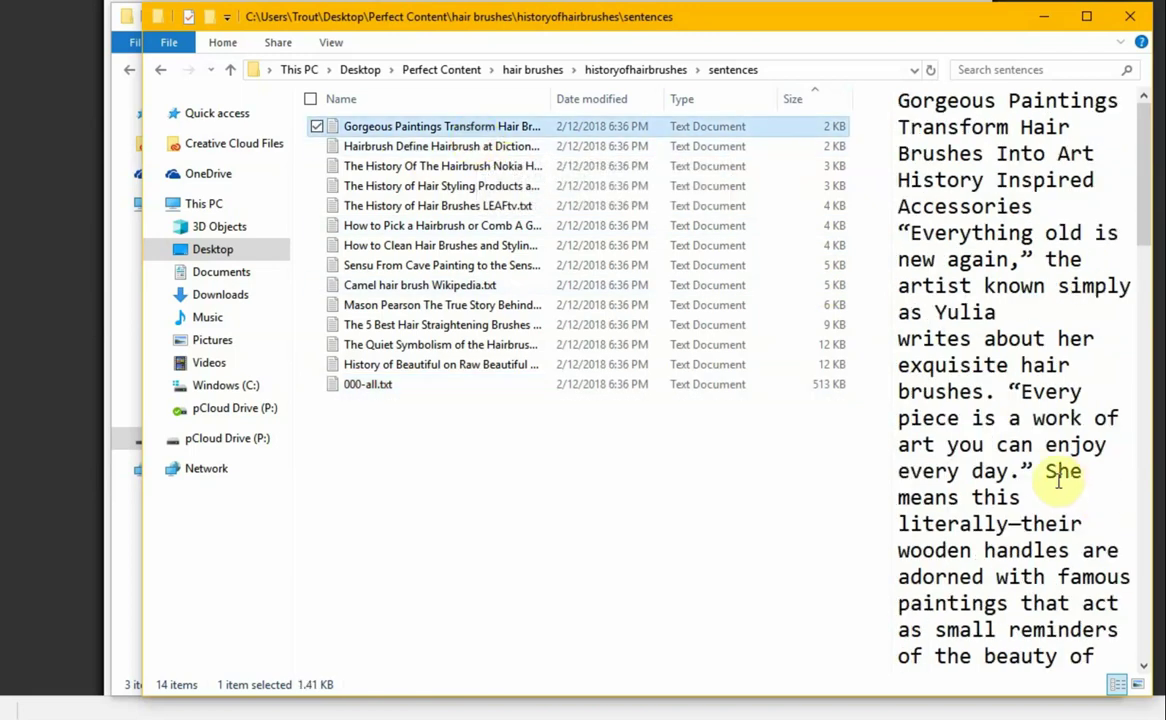
scroll(1062, 478, "down", 4)
scroll(1050, 478, "down", 4)
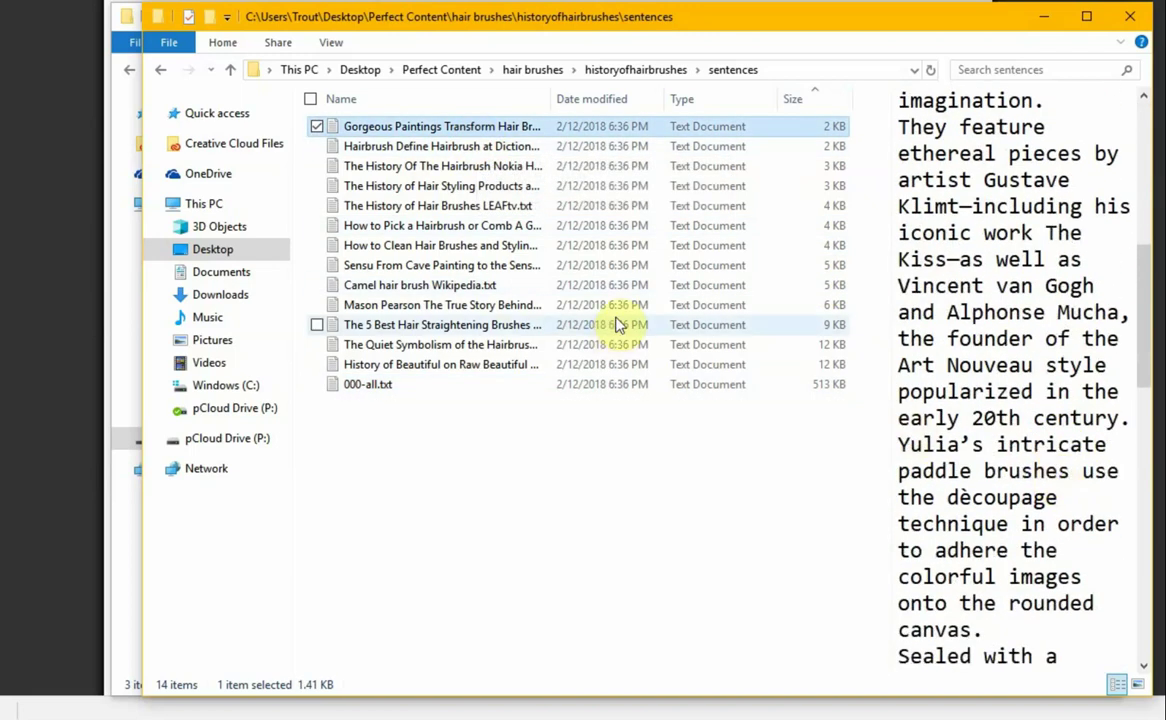
left_click(444, 148)
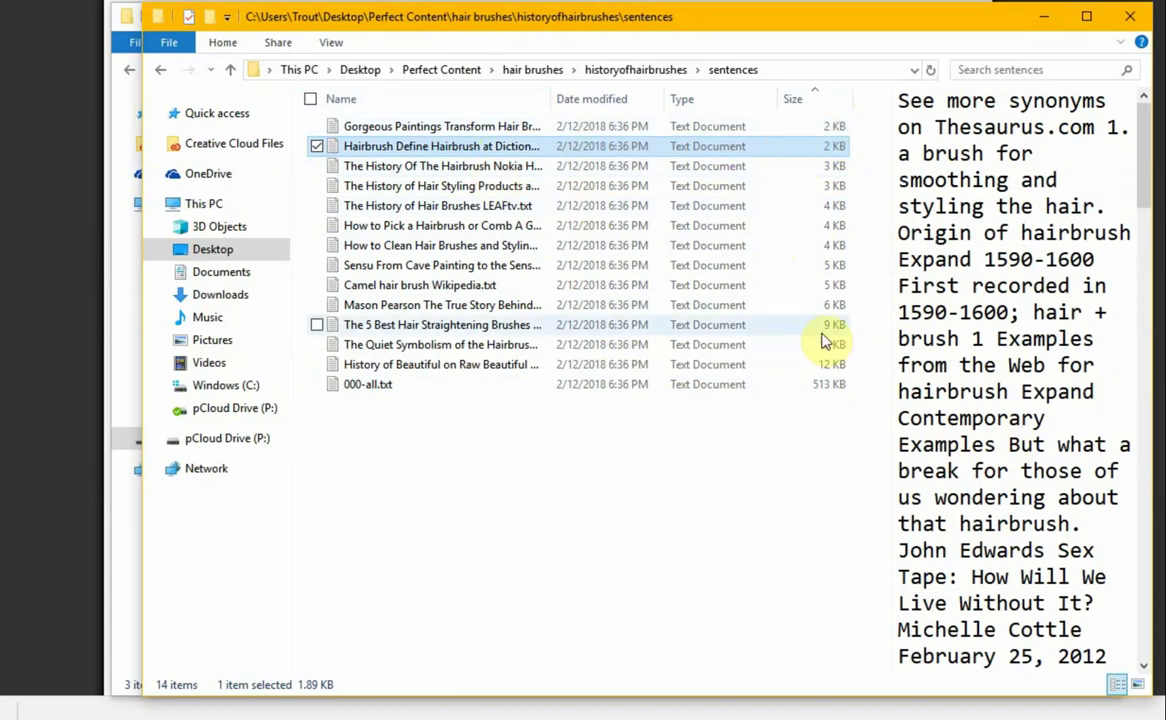
scroll(979, 340, "down", 3)
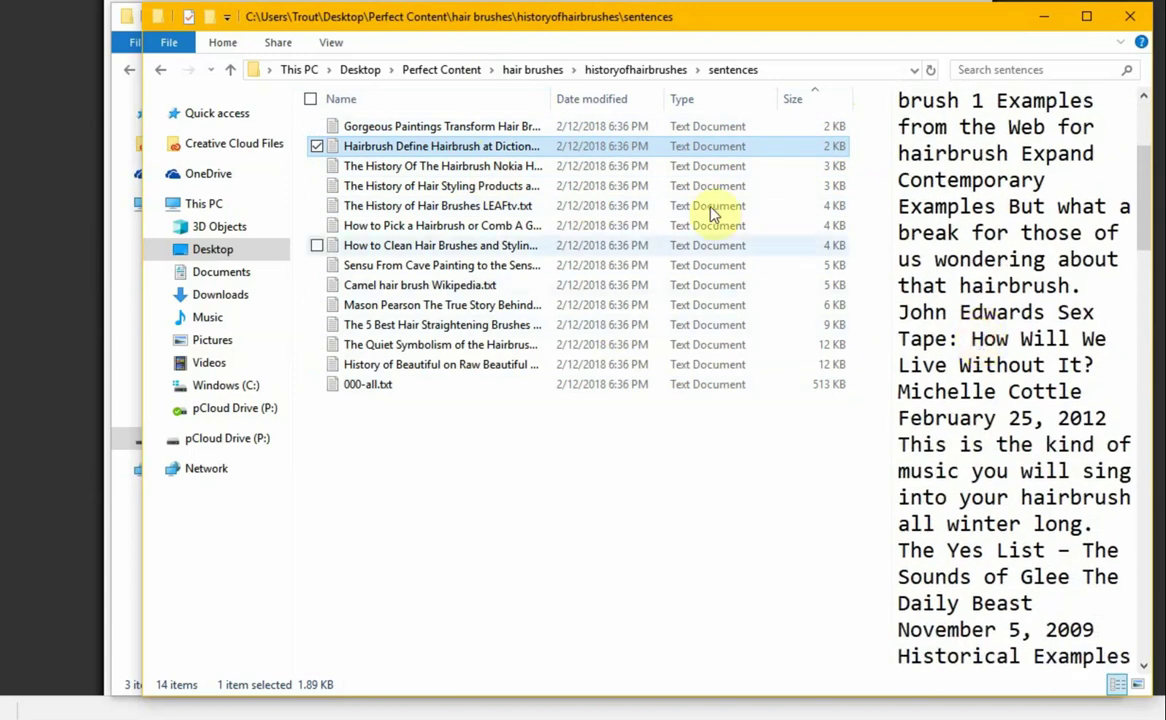
scroll(997, 250, "down", 2)
scroll(1000, 288, "down", 4)
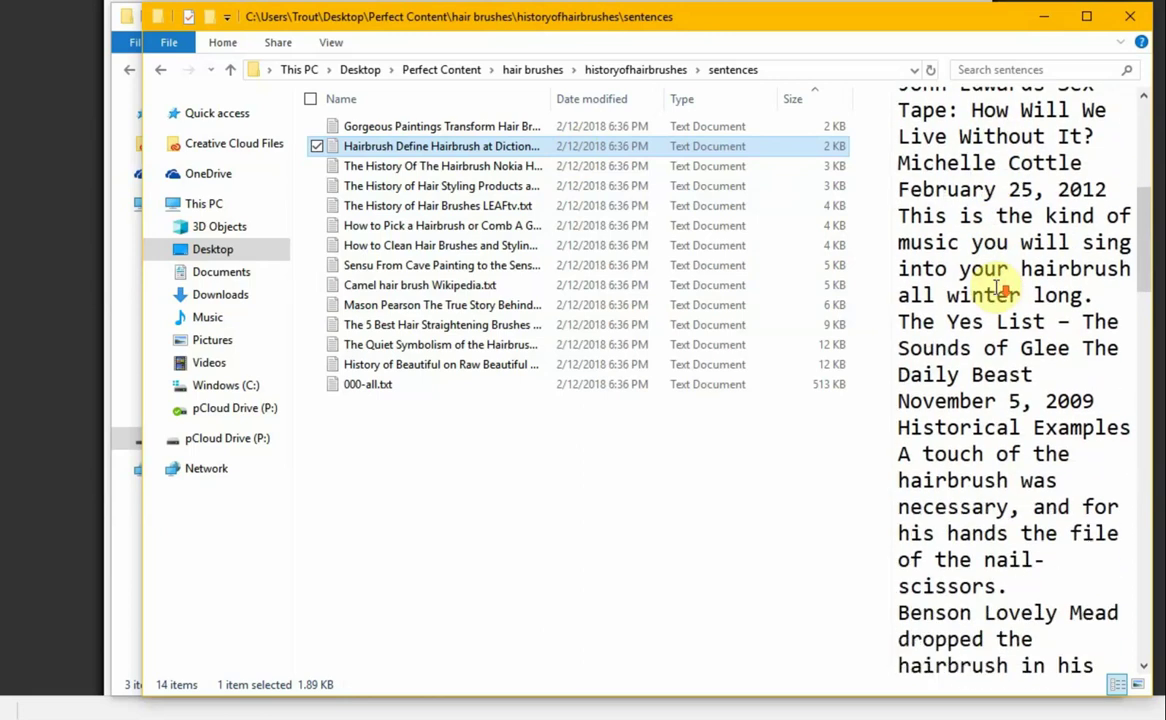
scroll(1000, 288, "down", 2)
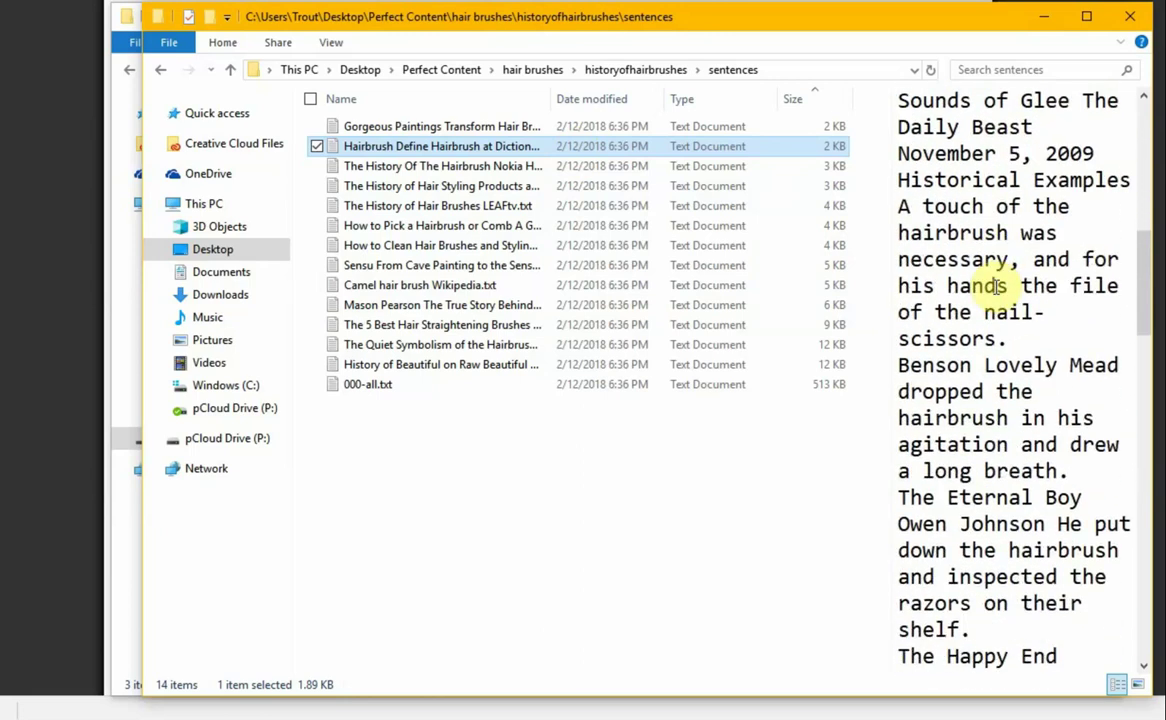
scroll(1000, 288, "down", 4)
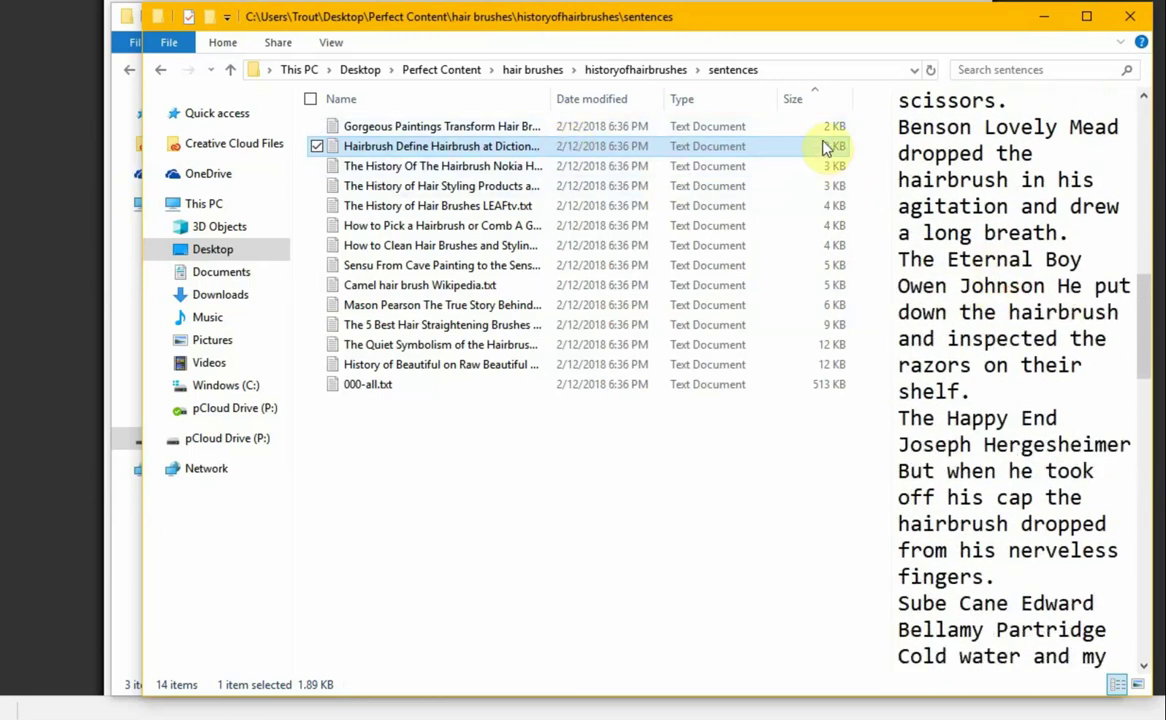
left_click(608, 129)
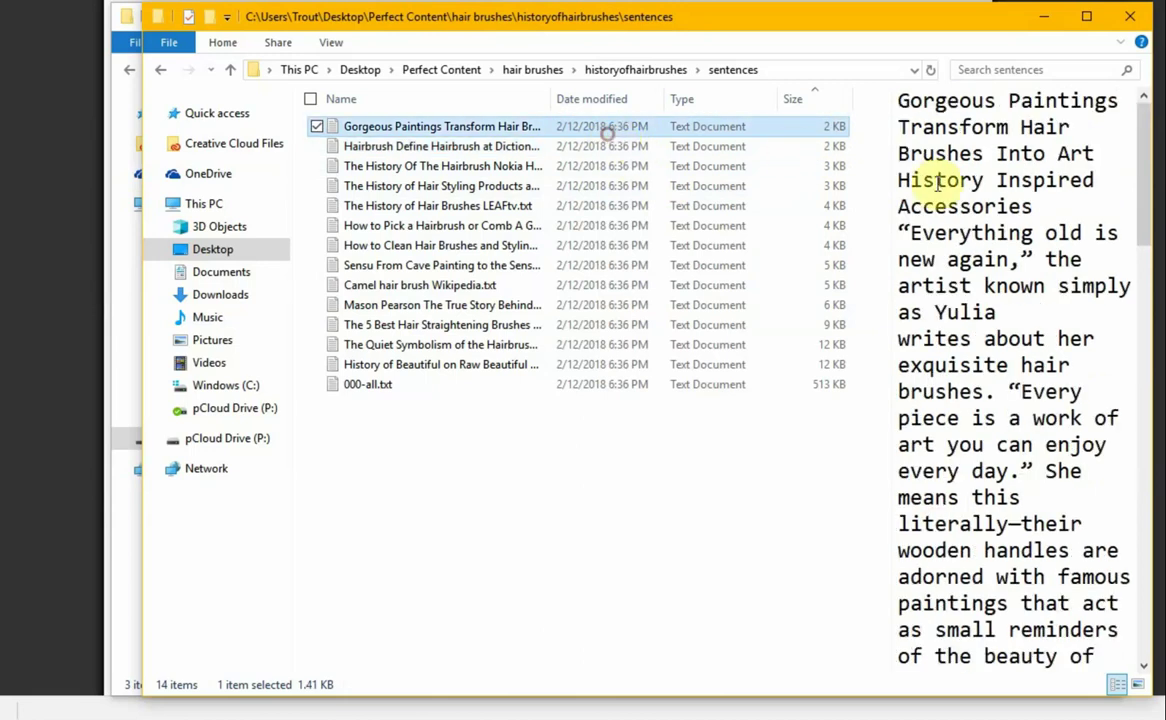
Open the Gorgeous Paintings Transform Hair Brushes article in Notepad and copy all its text
double_click(682, 130)
right_click(65, 128)
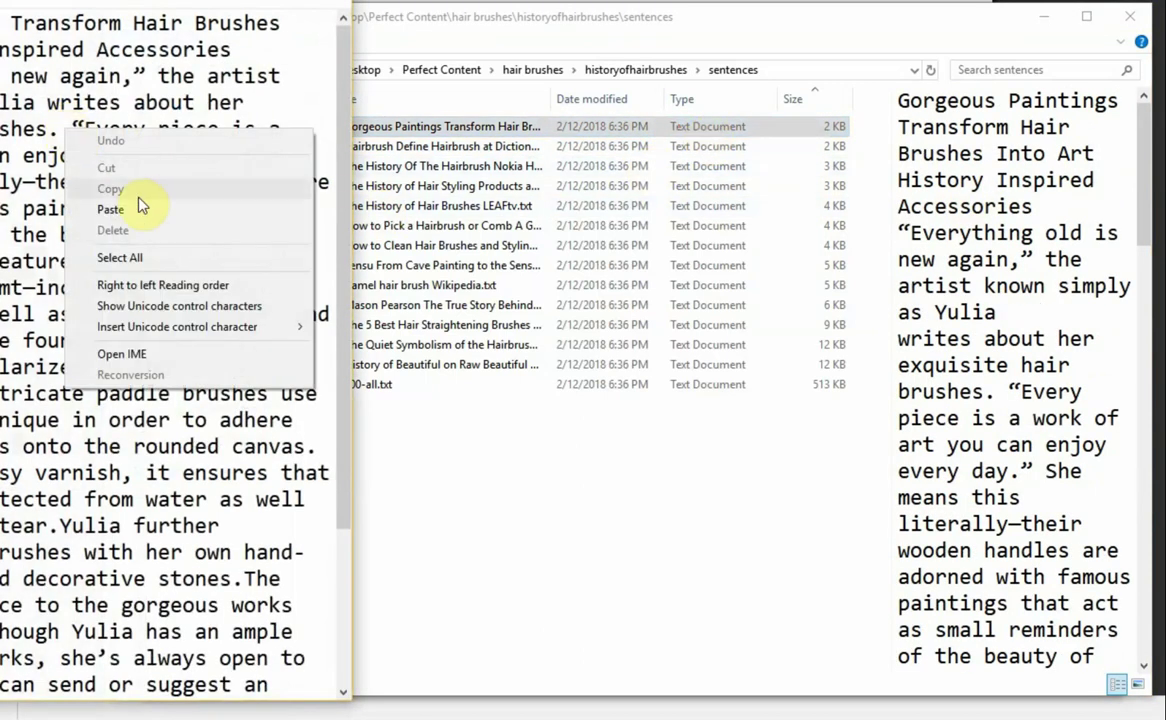
left_click(133, 257)
right_click(215, 208)
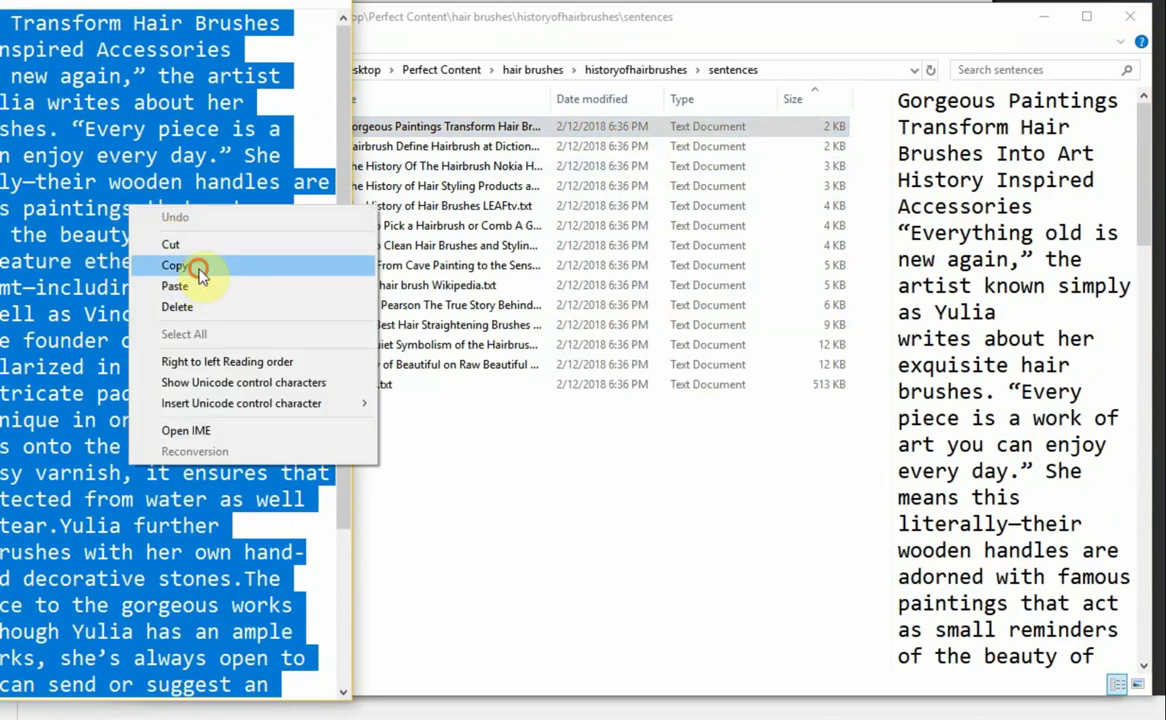
left_click(195, 244)
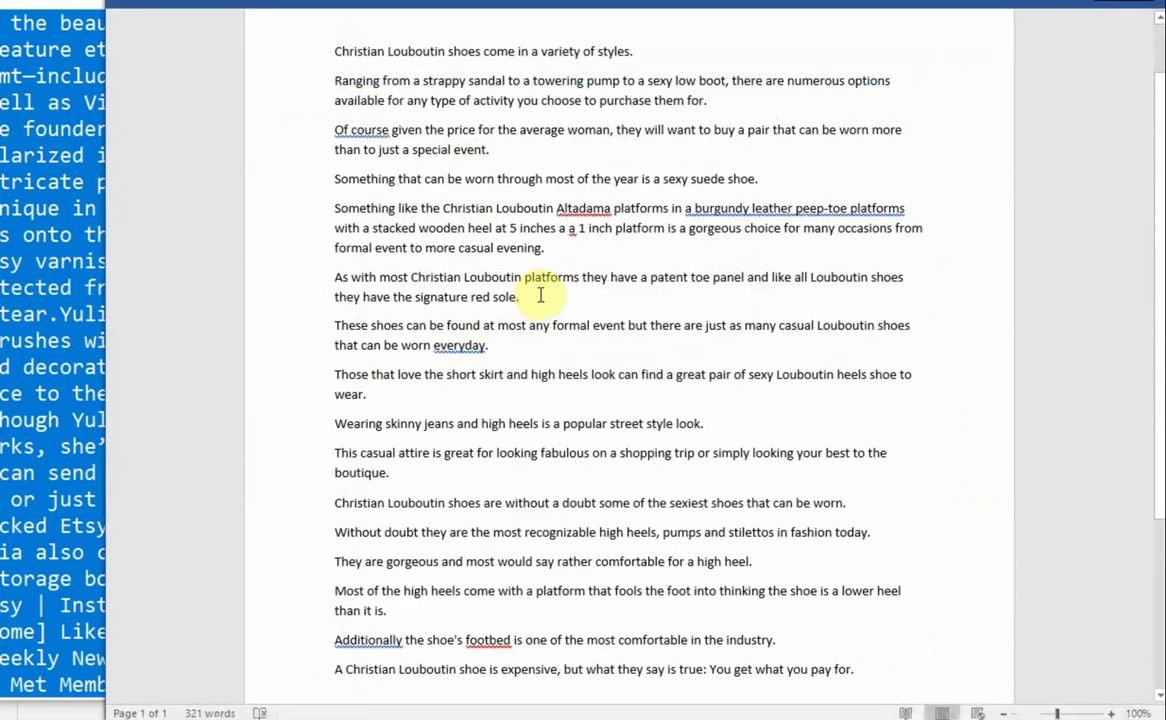
Paste it over the Christian Louboutin shoe text in Word, cancelling the close prompt to keep the document open
key("ctrl+a")
key("ctrl+v")
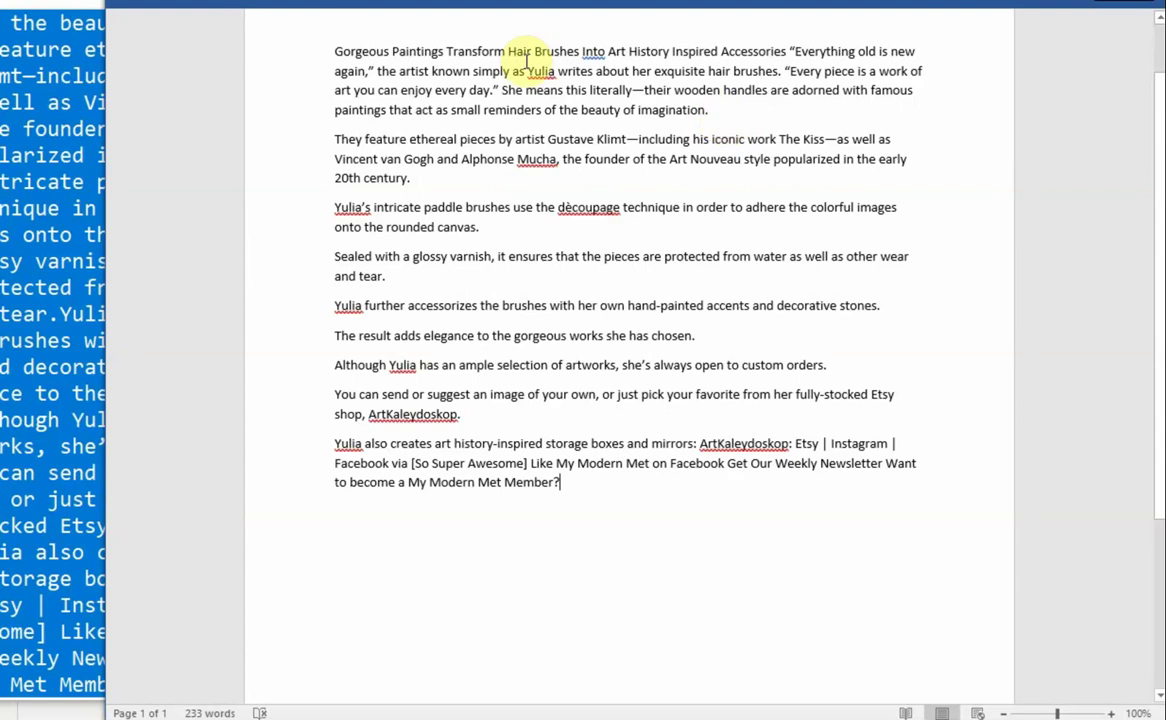
key("alt+F4")
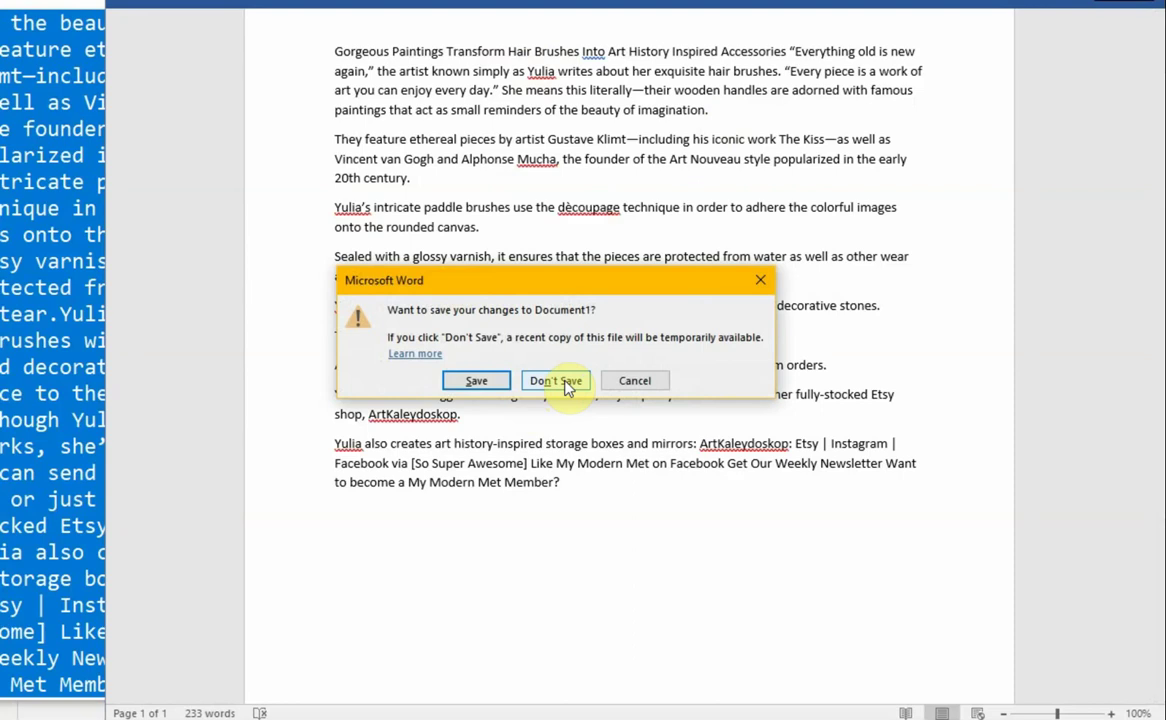
left_click(634, 382)
key("alt+Tab")
key("alt+Tab")
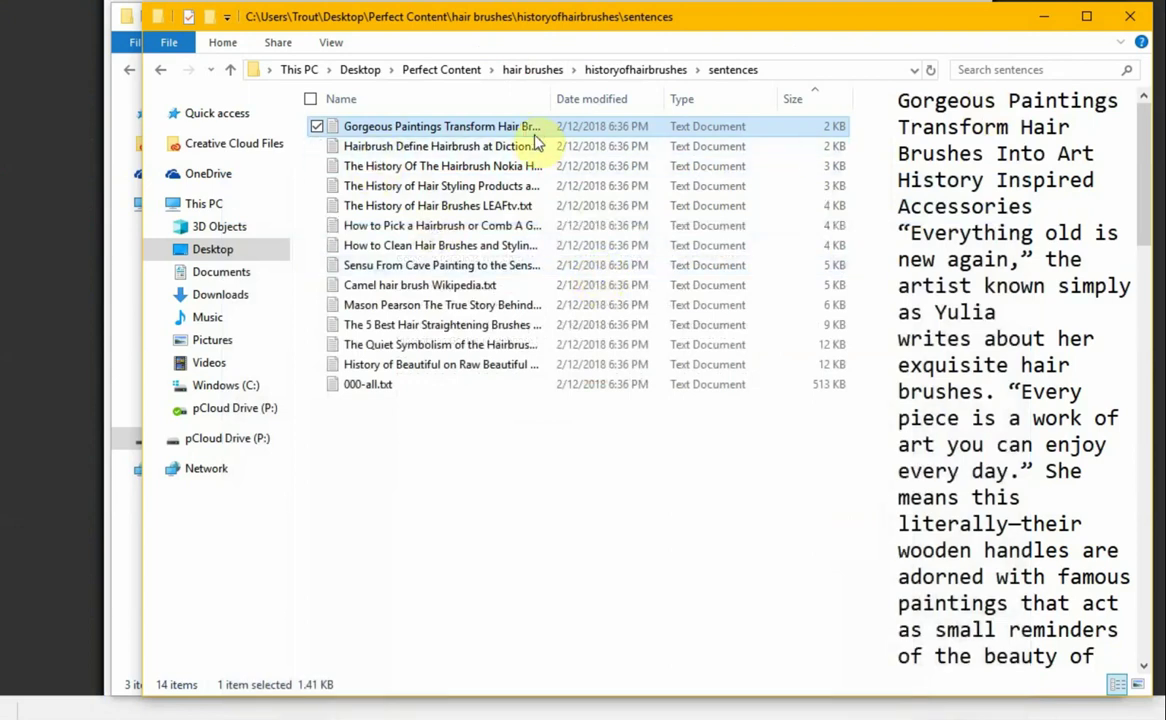
Preview and delete the 'Hairbrush Define Hairbrush at Dictionary.com' text file
left_click(531, 147)
scroll(960, 280, "down", 3)
key("Delete")
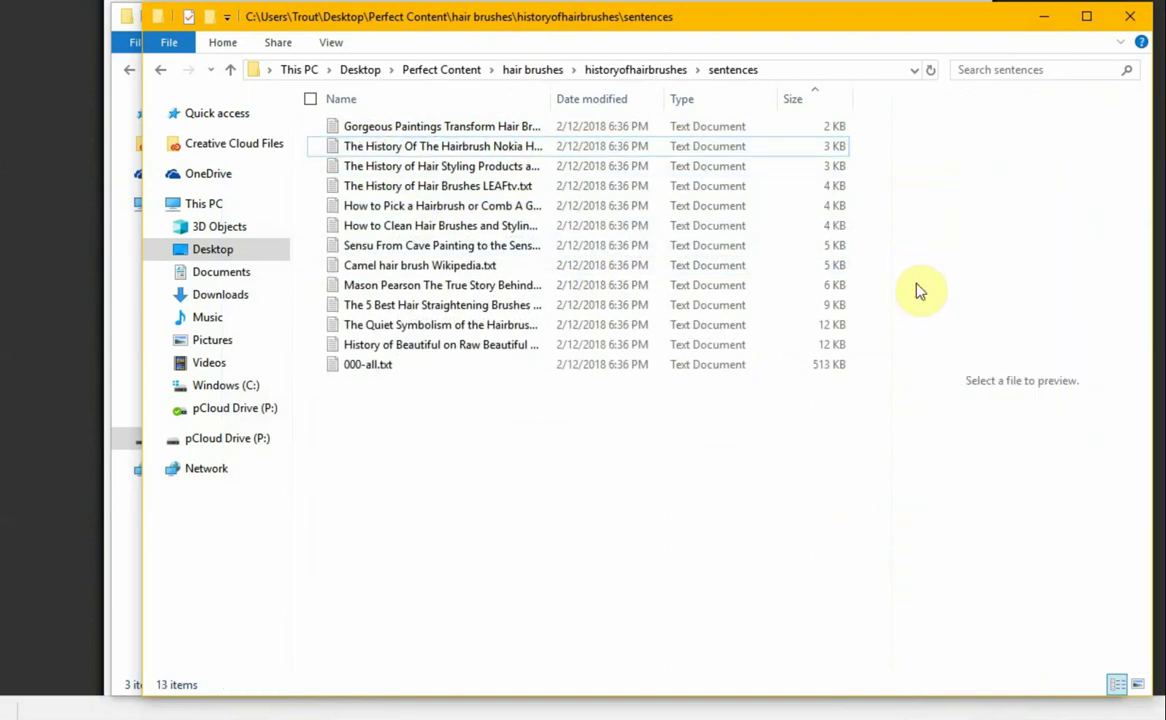
Read The History Of The Hairbrush, hair styling products history and LEAFtv hair brushes articles in the preview pane
left_click(403, 150)
scroll(1088, 300, "down", 4)
scroll(1088, 312, "down", 13)
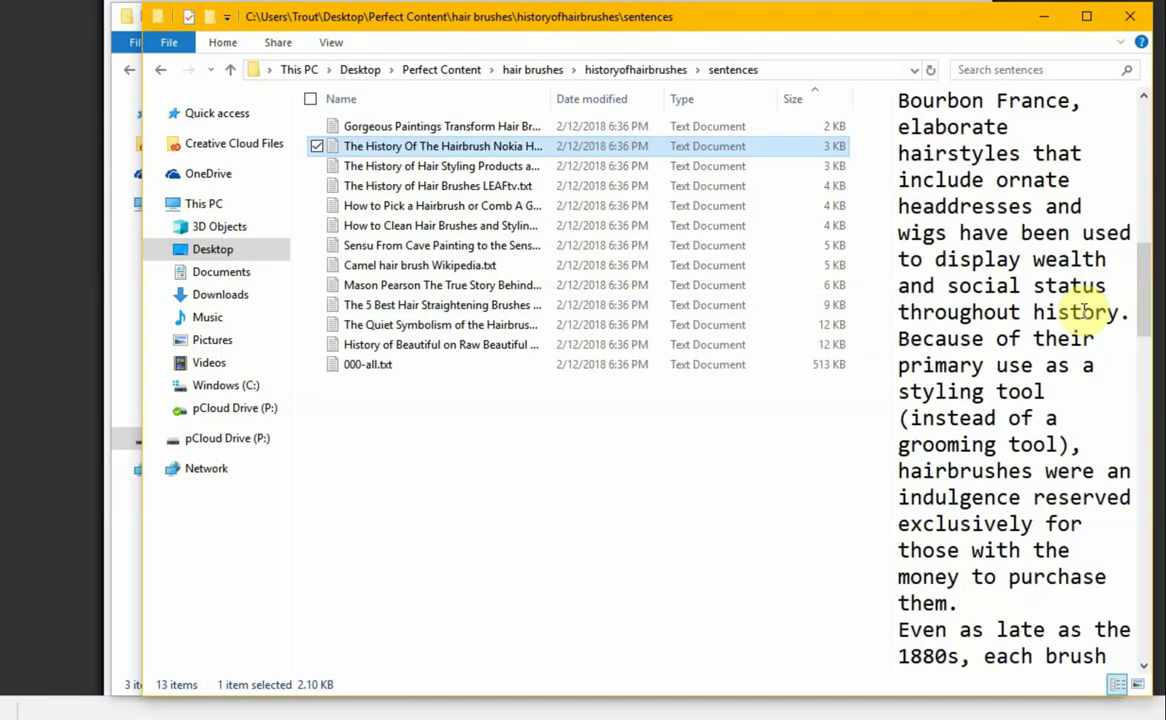
scroll(1088, 312, "up", 7)
scroll(1088, 312, "up", 6)
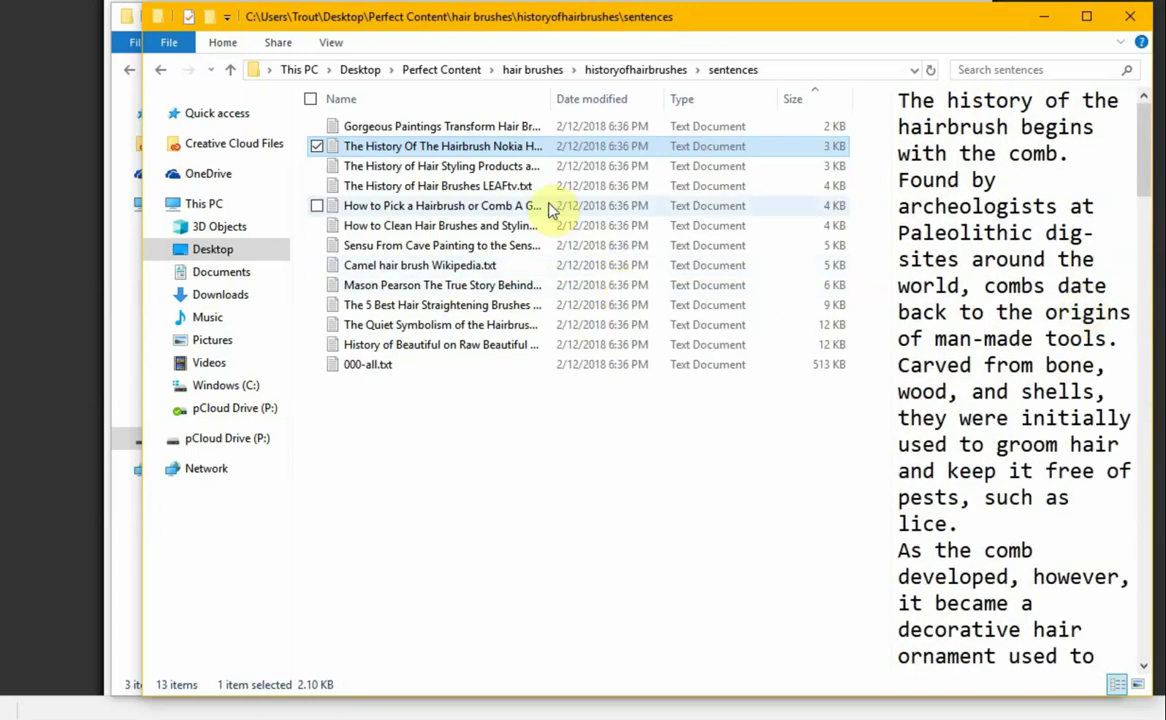
left_click(450, 166)
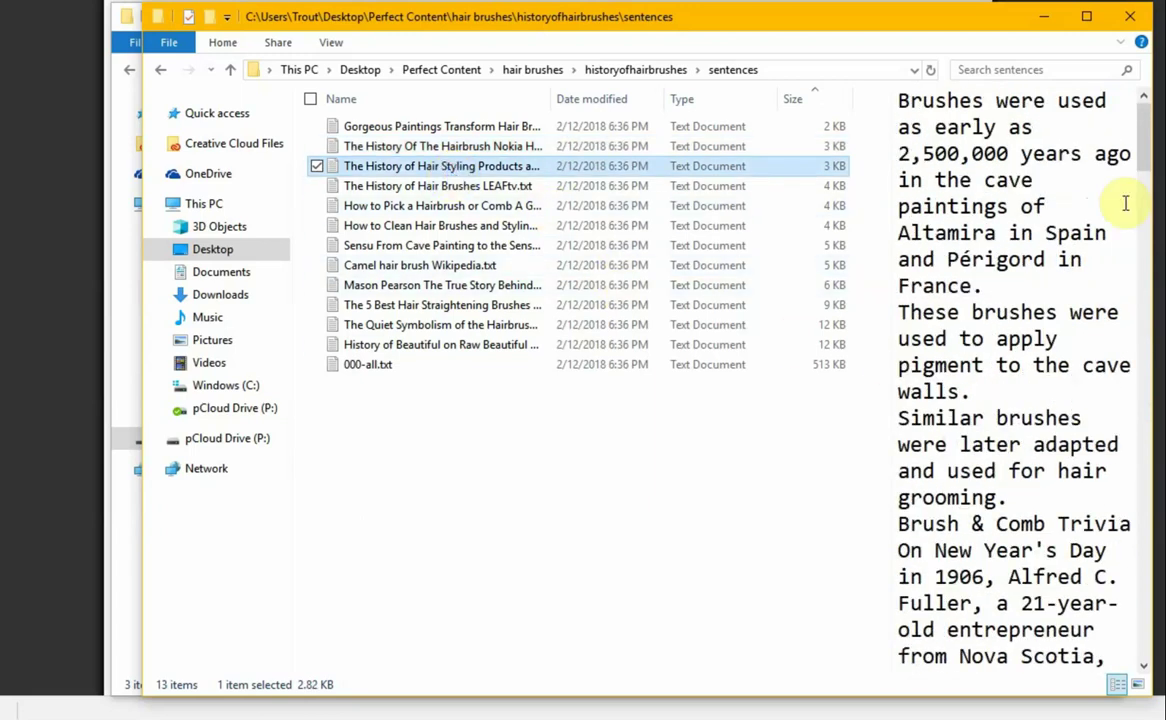
scroll(1058, 215, "down", 2)
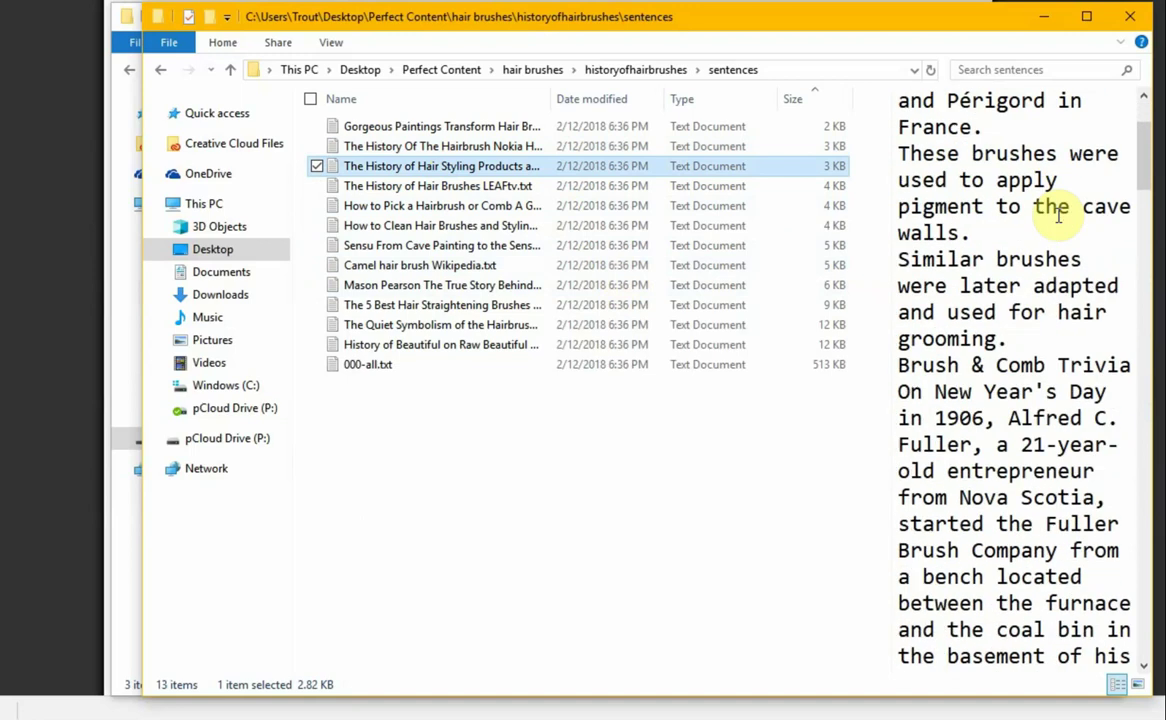
scroll(1058, 215, "down", 6)
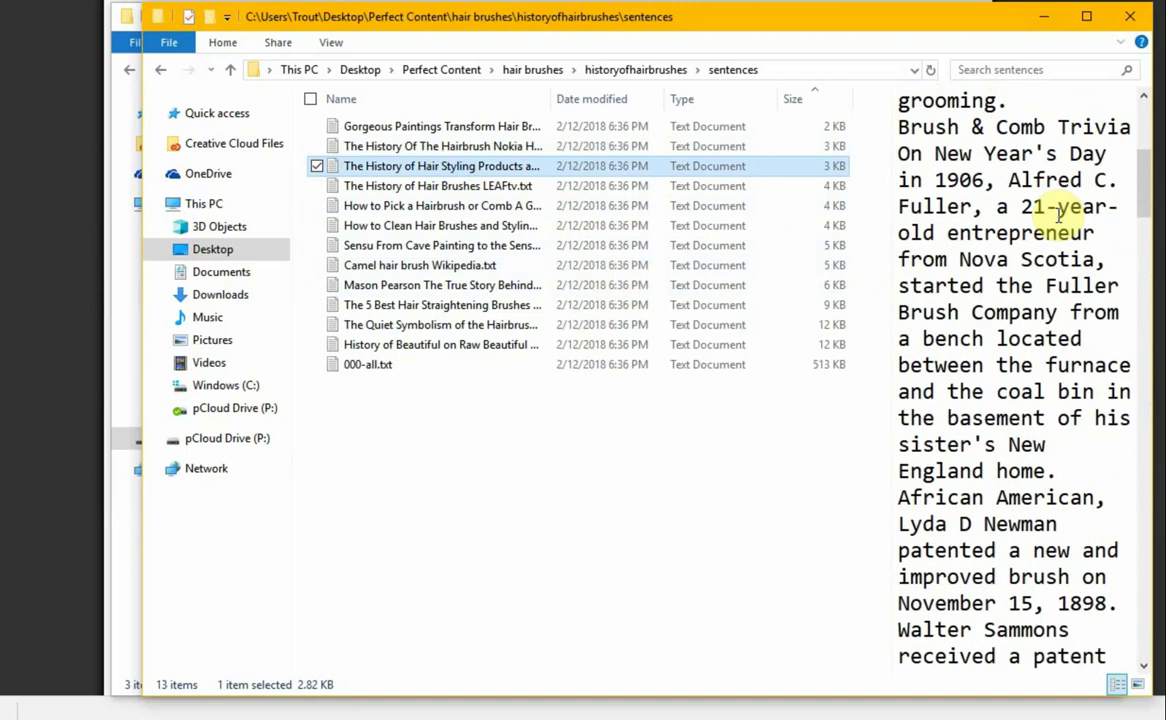
scroll(1063, 215, "down", 1)
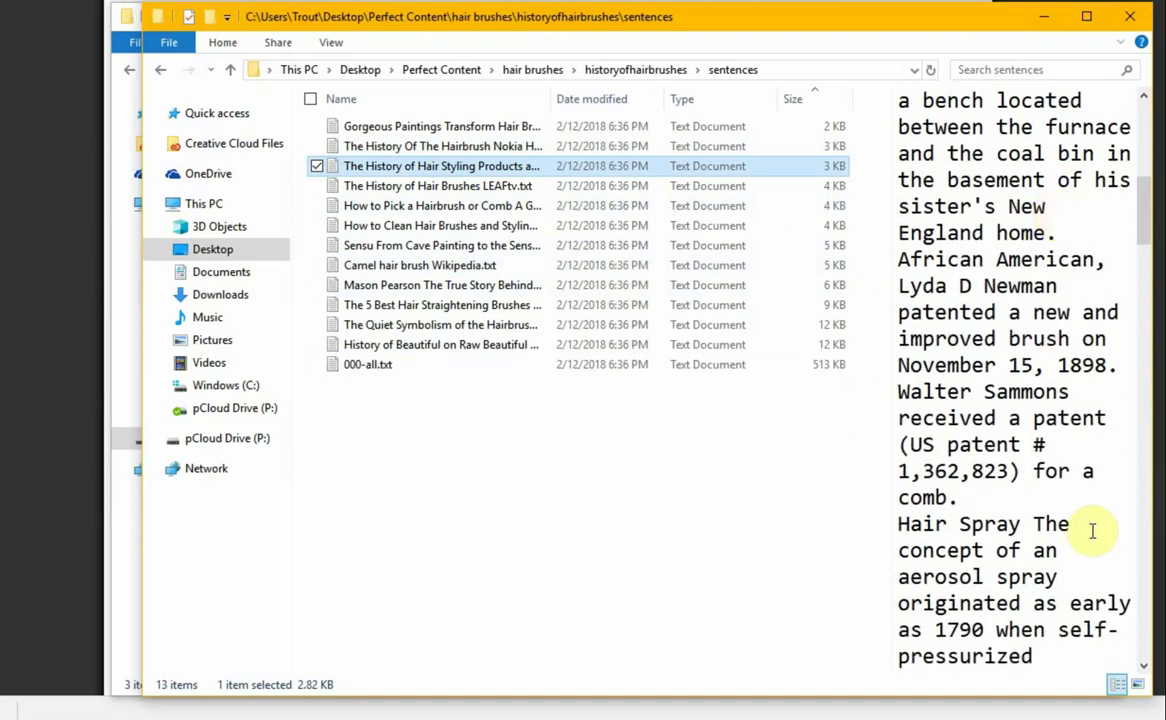
scroll(1093, 530, "down", 5)
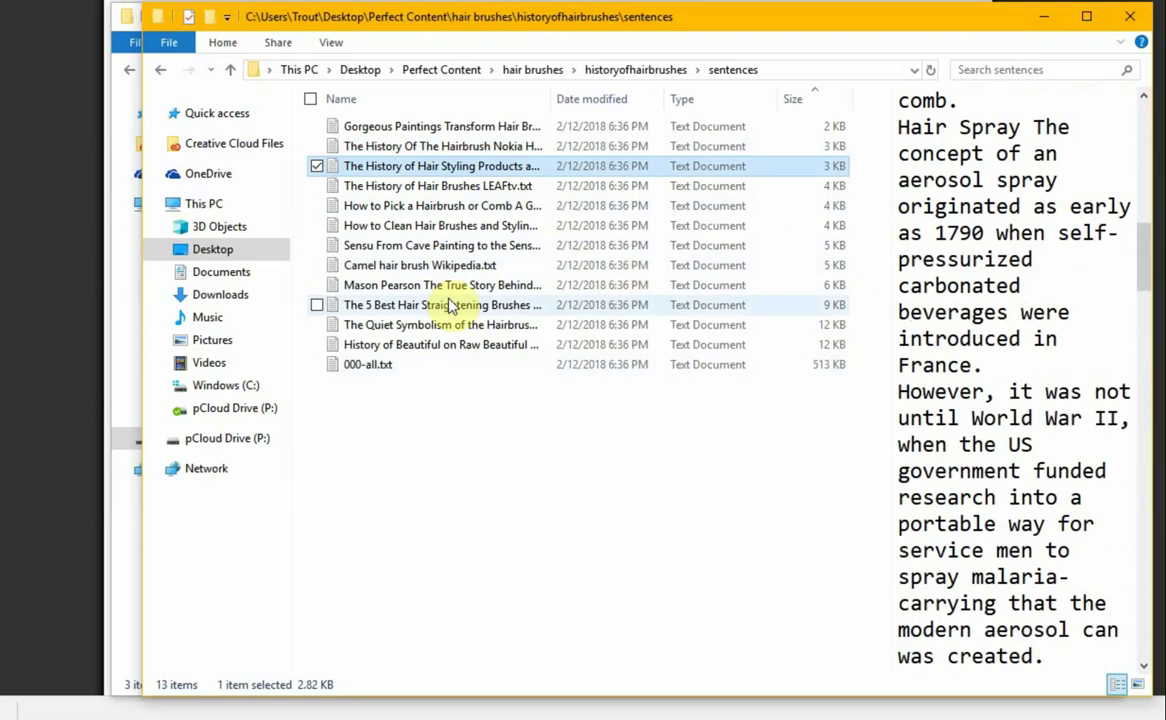
left_click(452, 185)
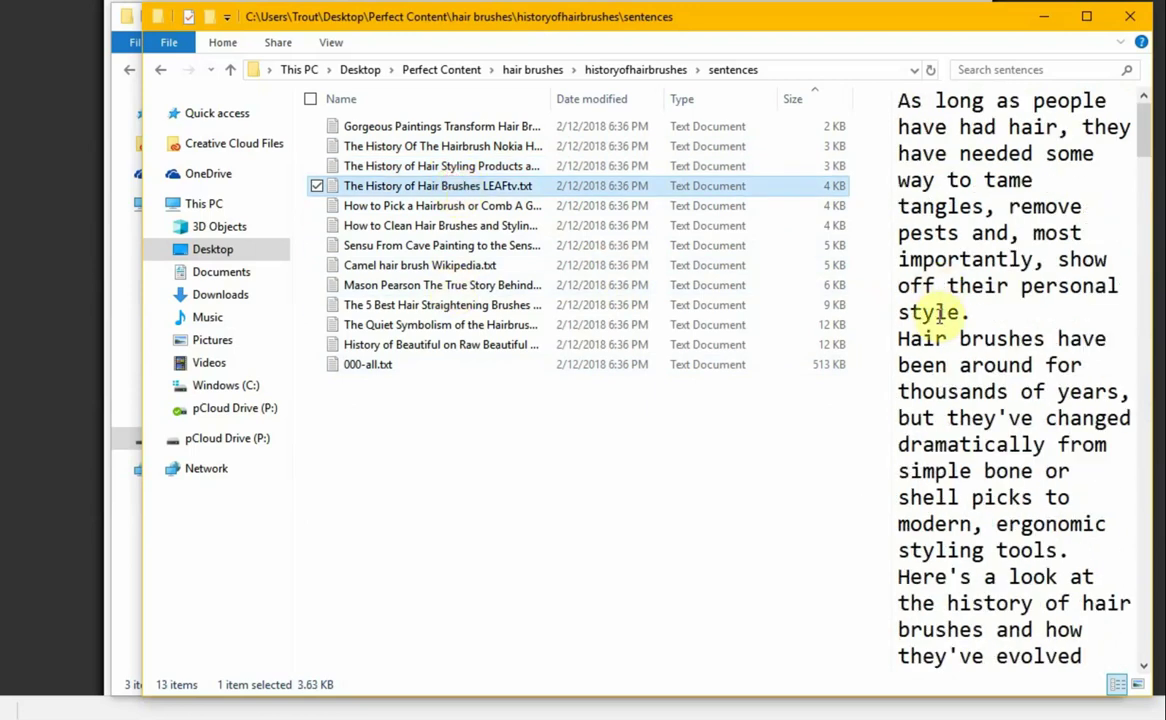
scroll(940, 318, "down", 4)
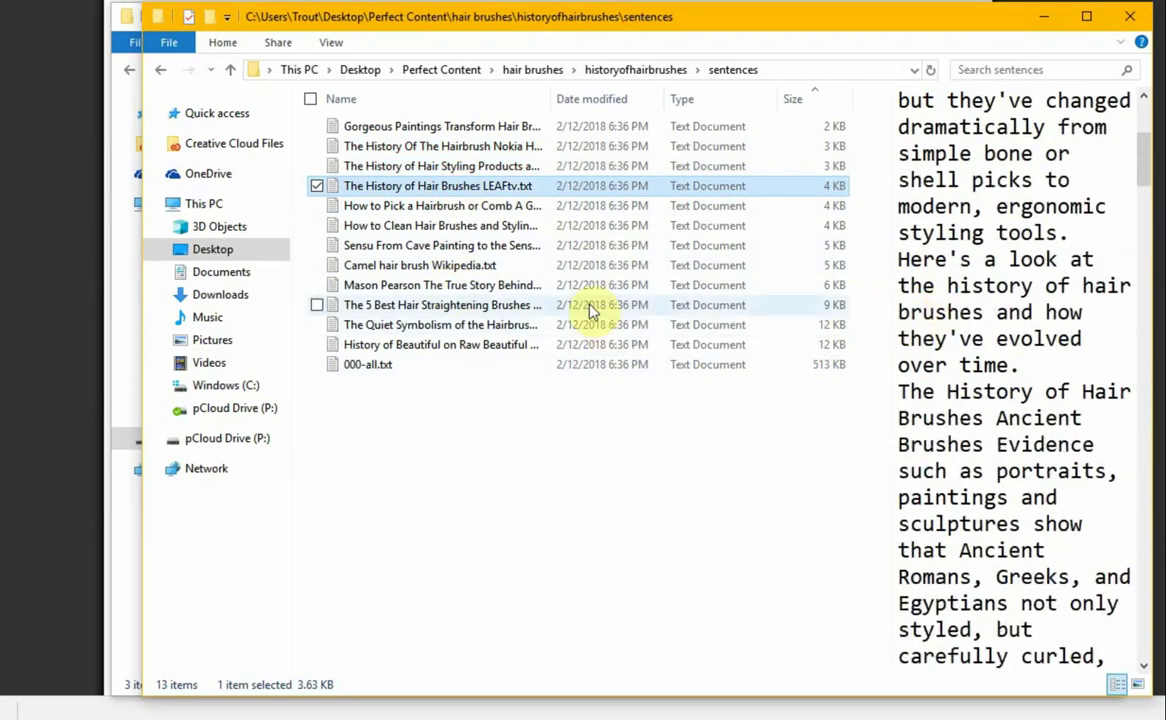
Review the 'How to Pick a Hairbrush or Comb' article, then delete it
left_click(510, 207)
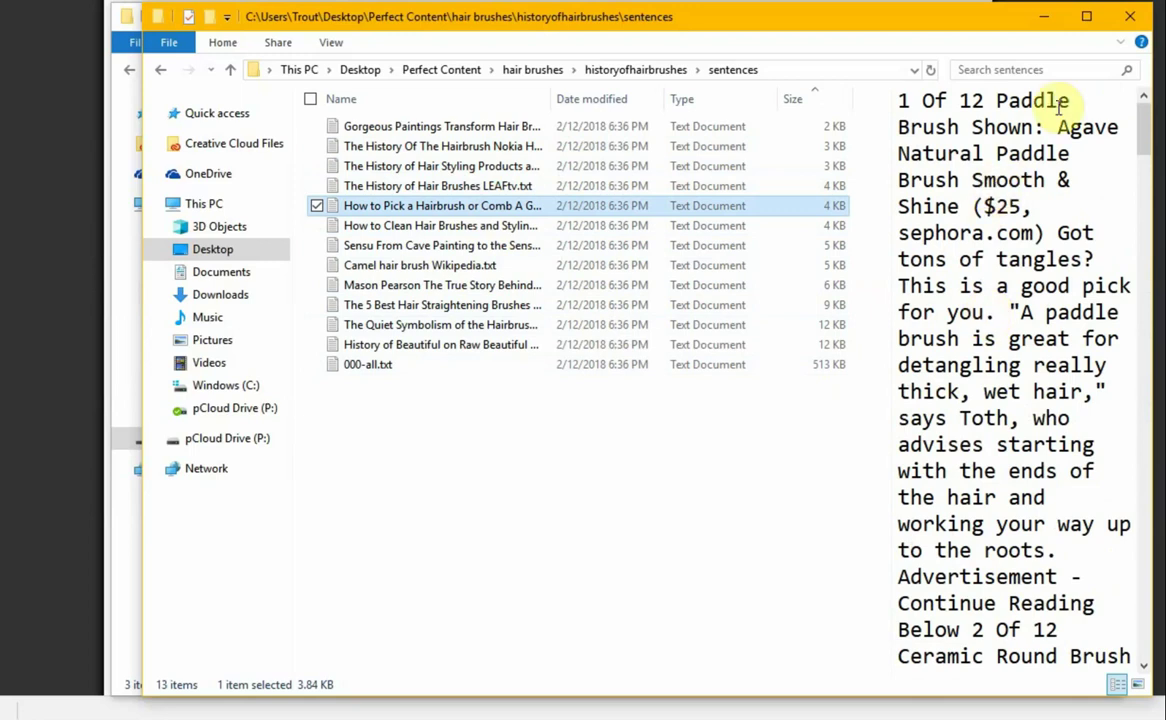
scroll(1041, 307, "down", 3)
scroll(1039, 311, "down", 1)
left_click(968, 418)
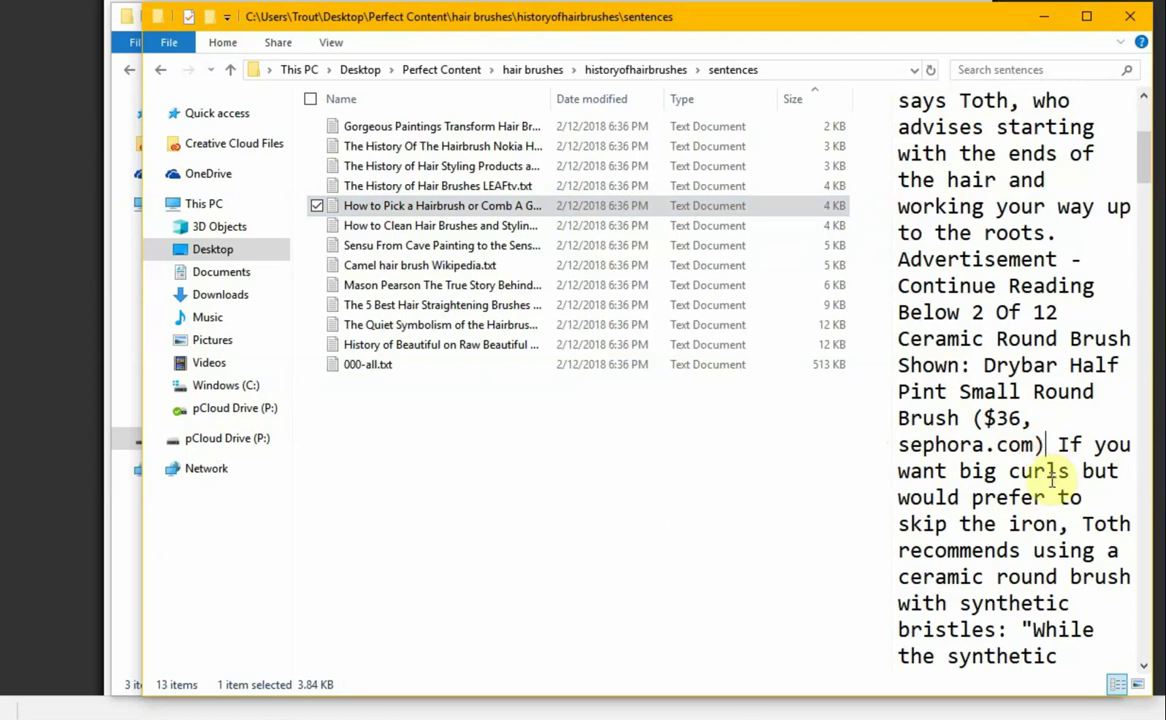
scroll(1041, 547, "down", 5)
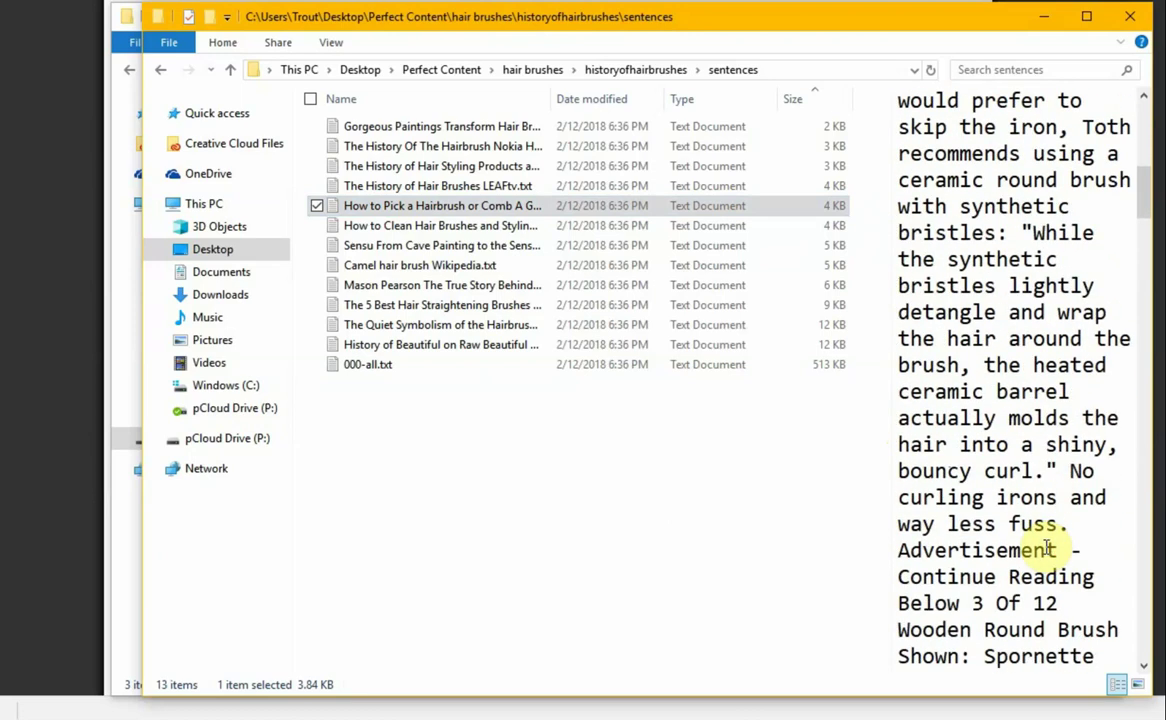
scroll(1047, 548, "down", 5)
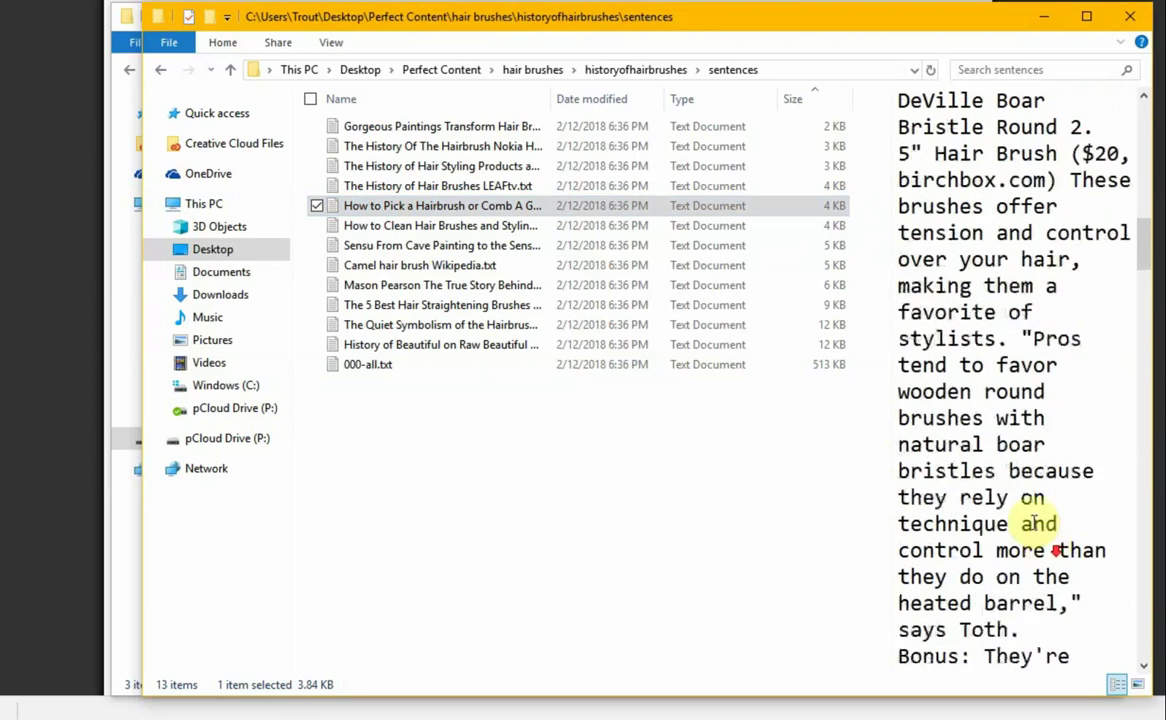
scroll(1050, 360, "up", 1)
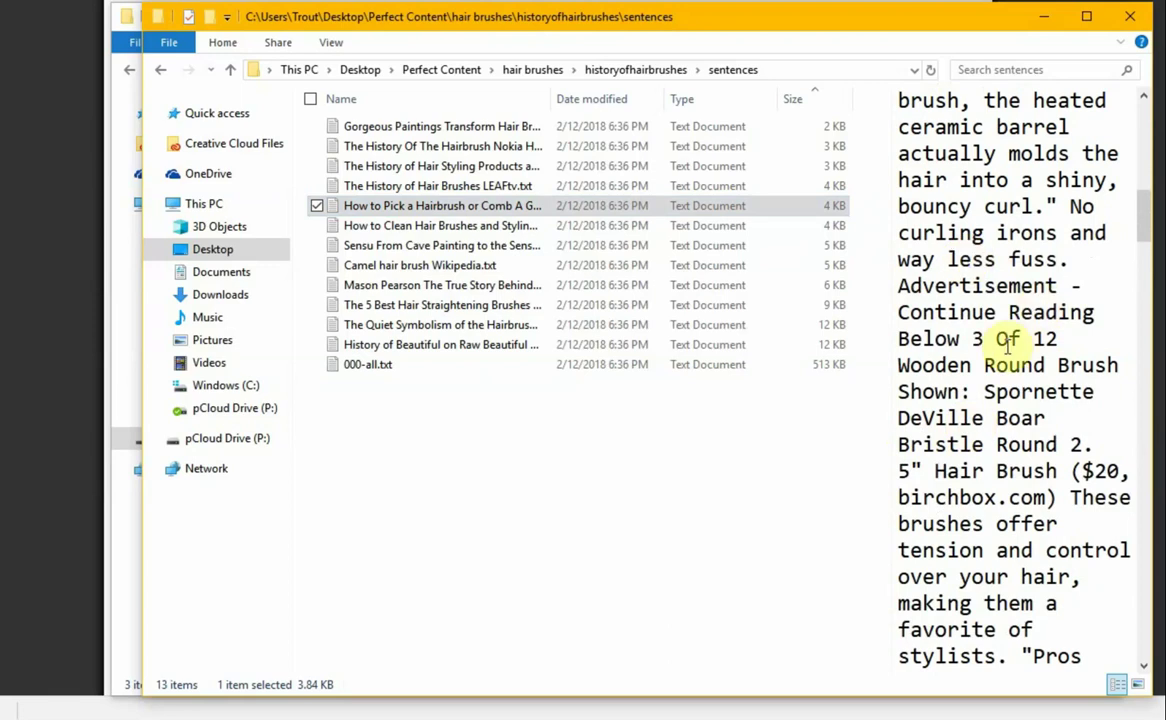
left_click(645, 208)
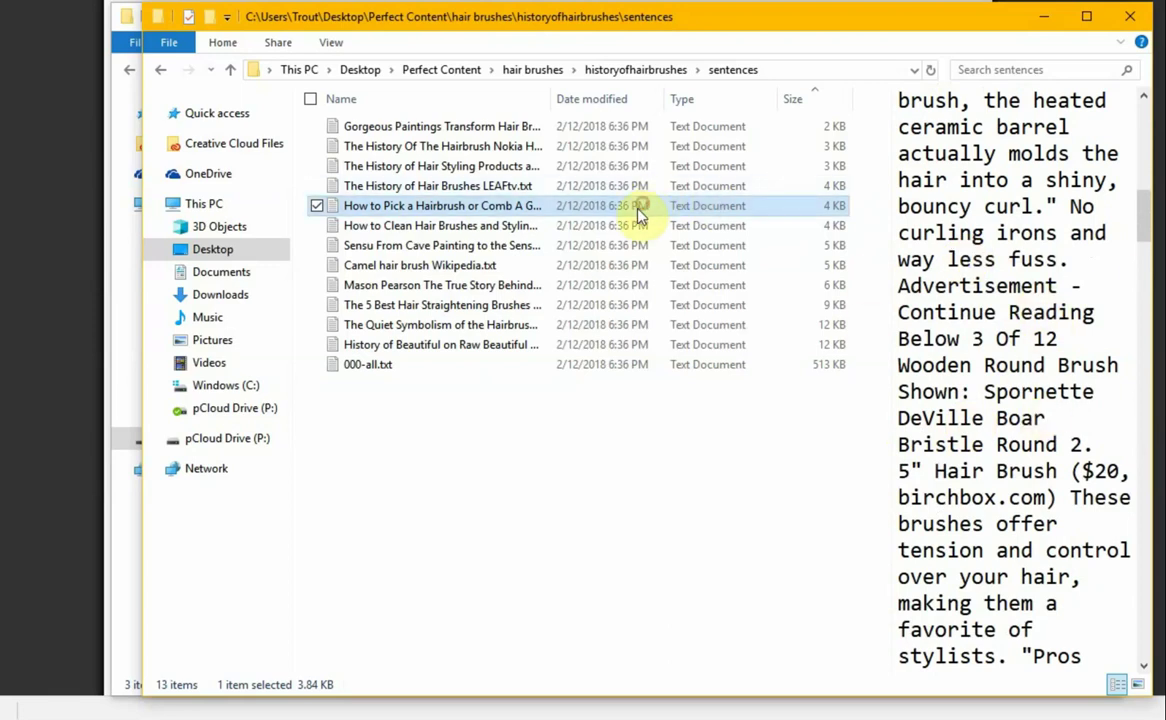
key("Delete")
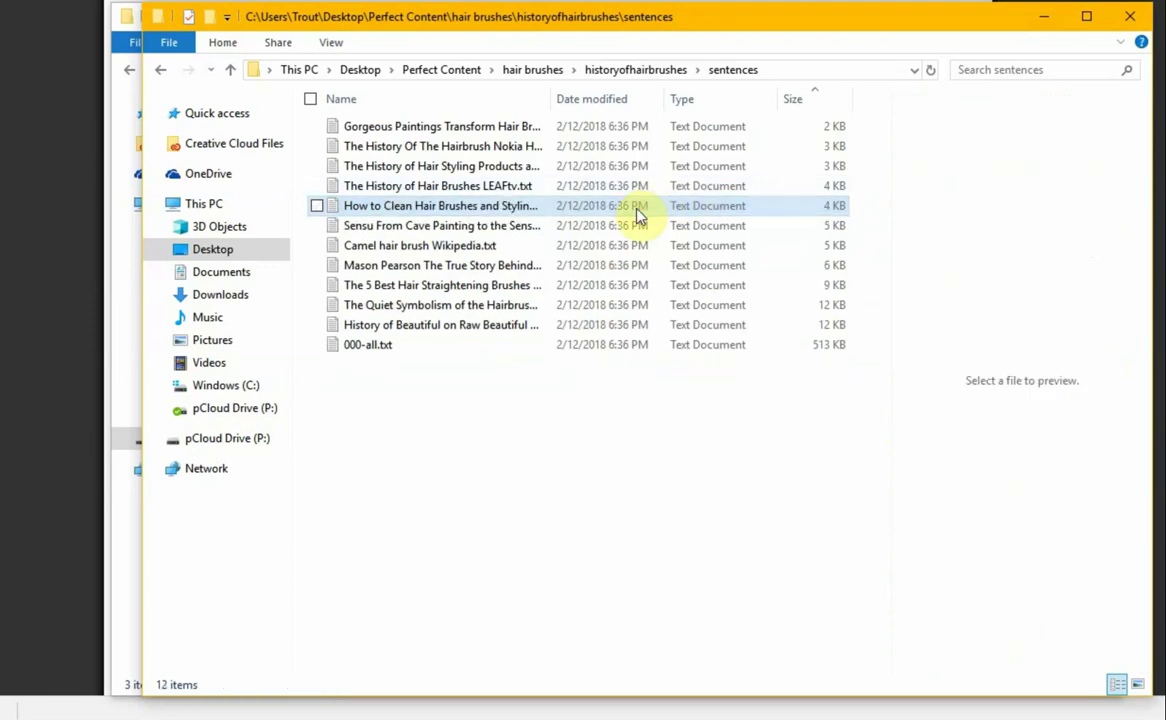
Preview the cleaning hair brushes file, then review and delete the Sensu cave-painting file
left_click(410, 208)
scroll(970, 318, "down", 2)
scroll(970, 318, "down", 13)
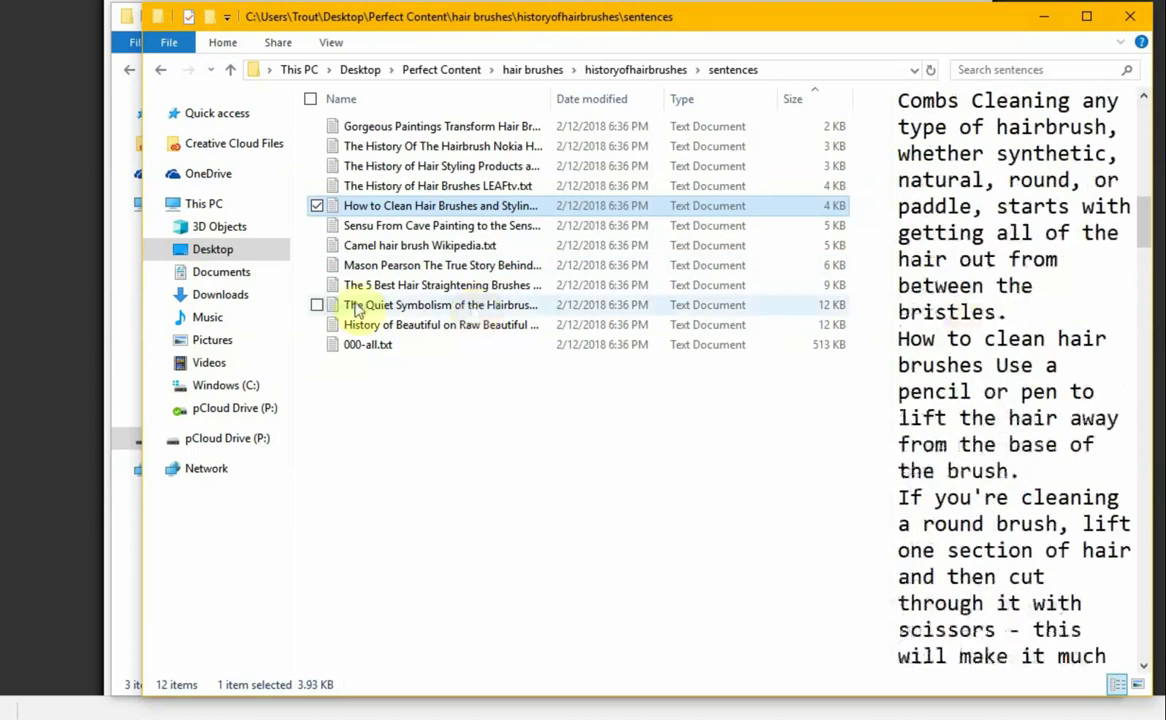
left_click(410, 227)
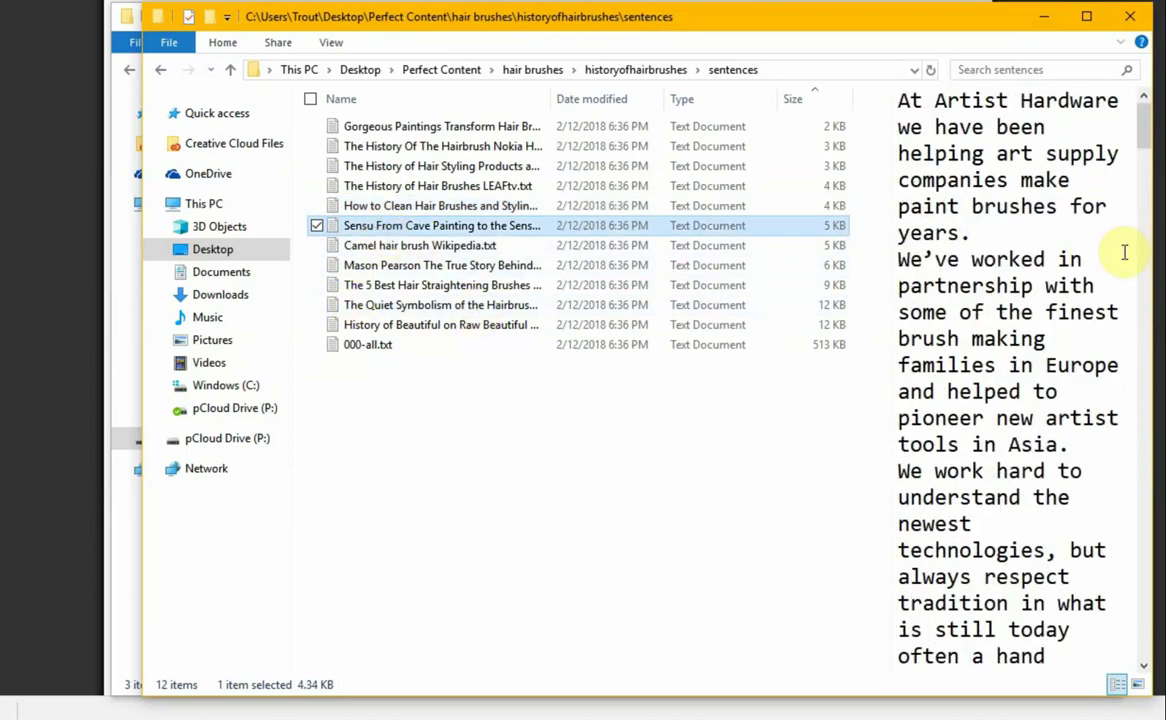
scroll(1124, 252, "down", 4)
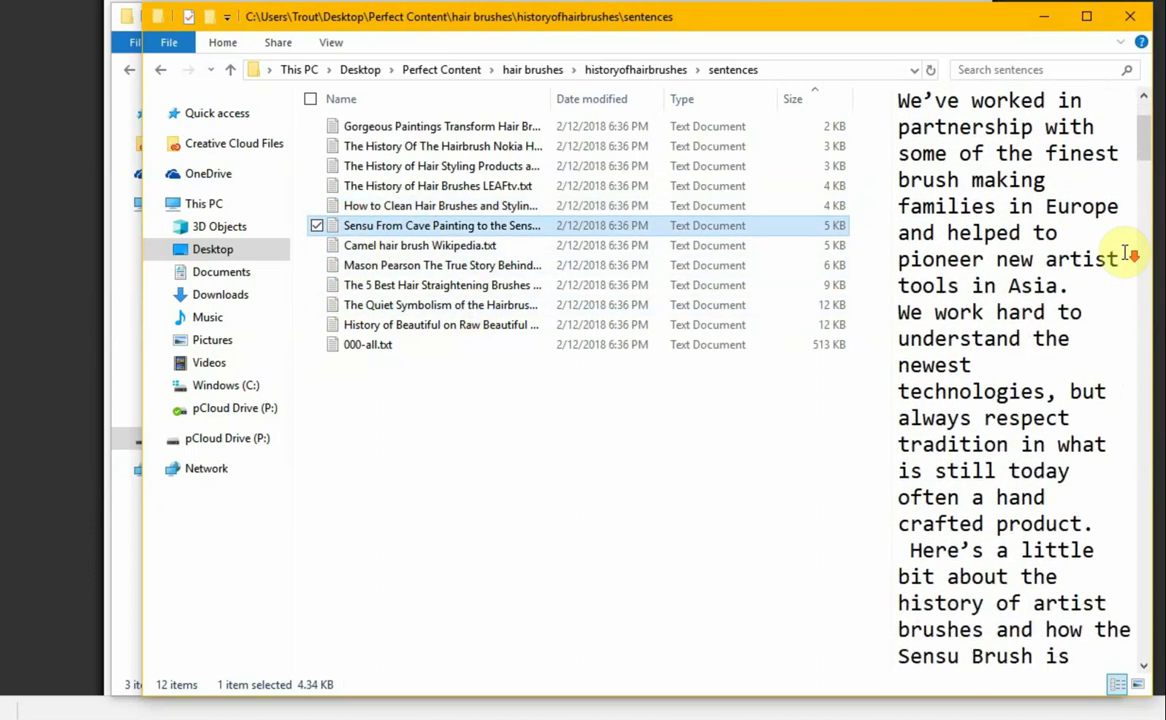
scroll(1127, 252, "down", 3)
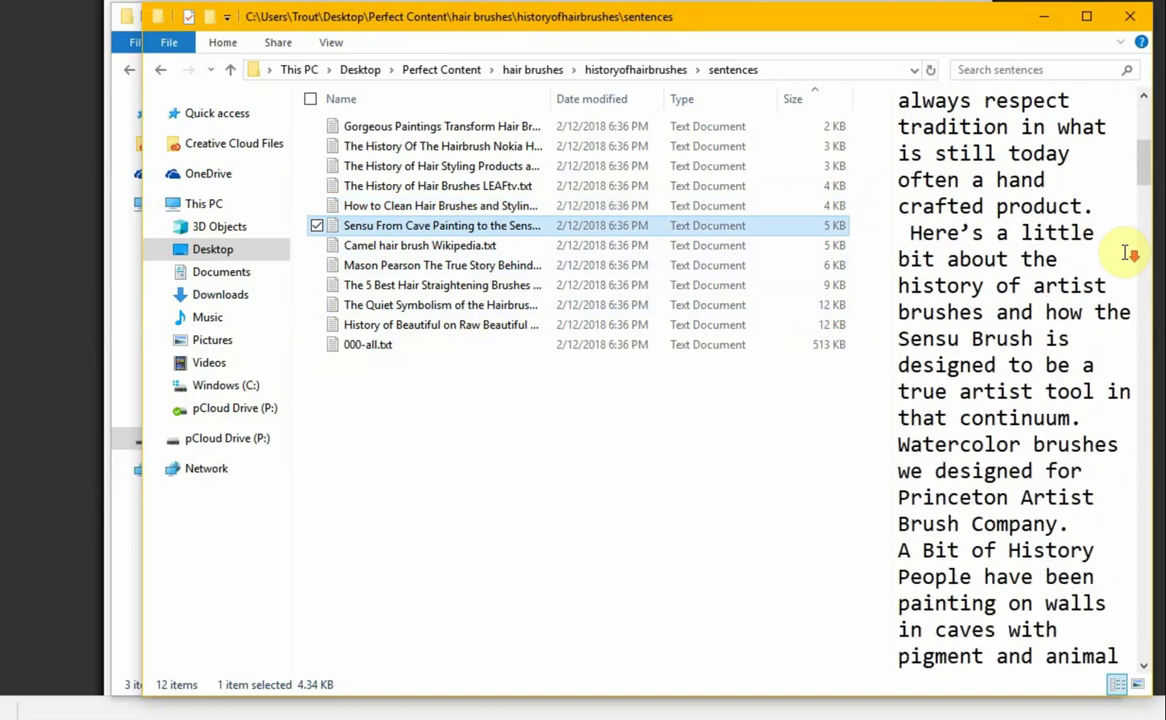
scroll(1124, 252, "down", 7)
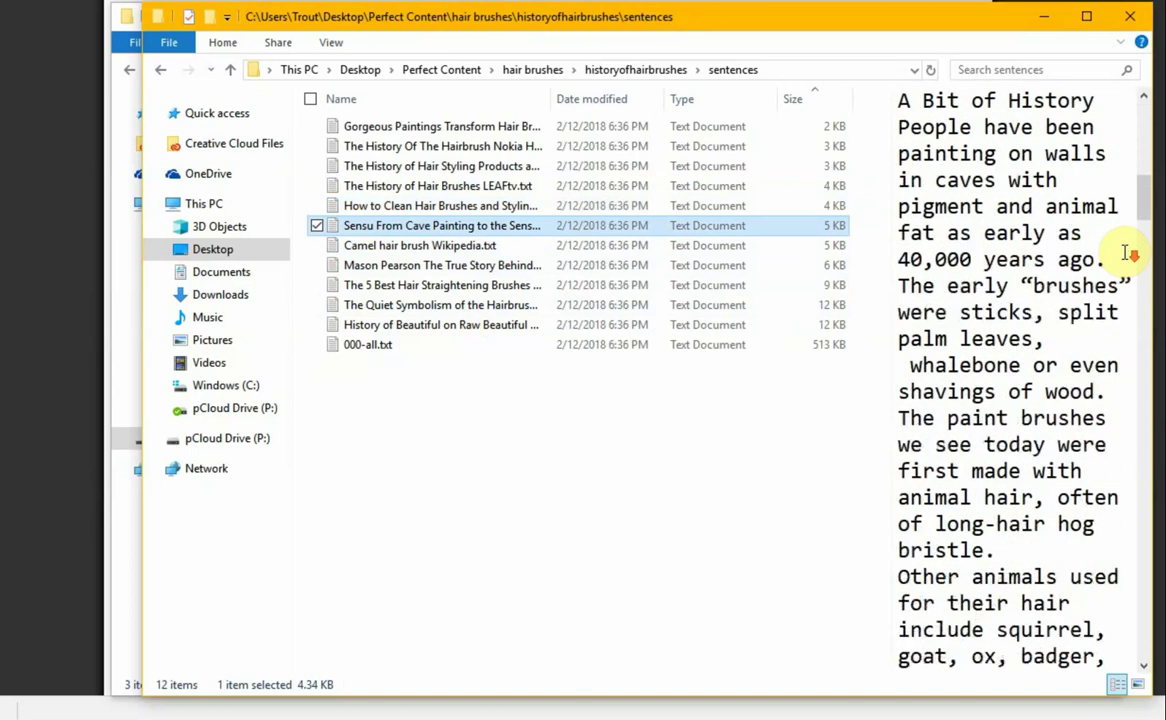
scroll(1127, 252, "down", 5)
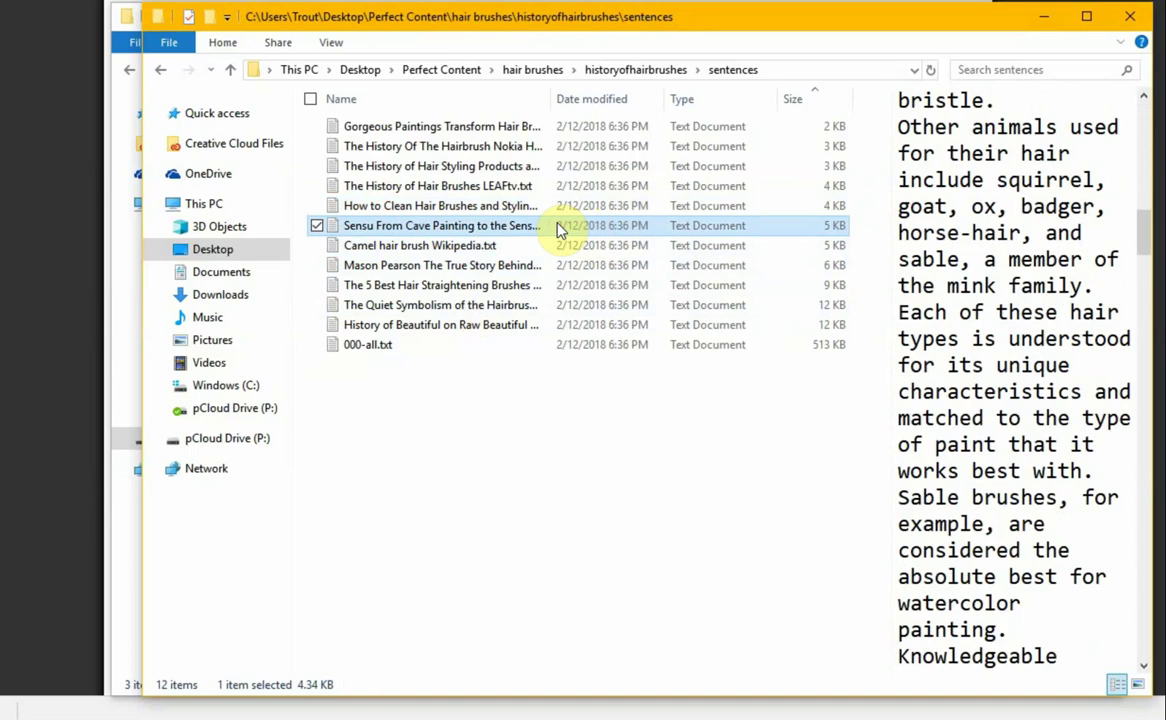
key("Delete")
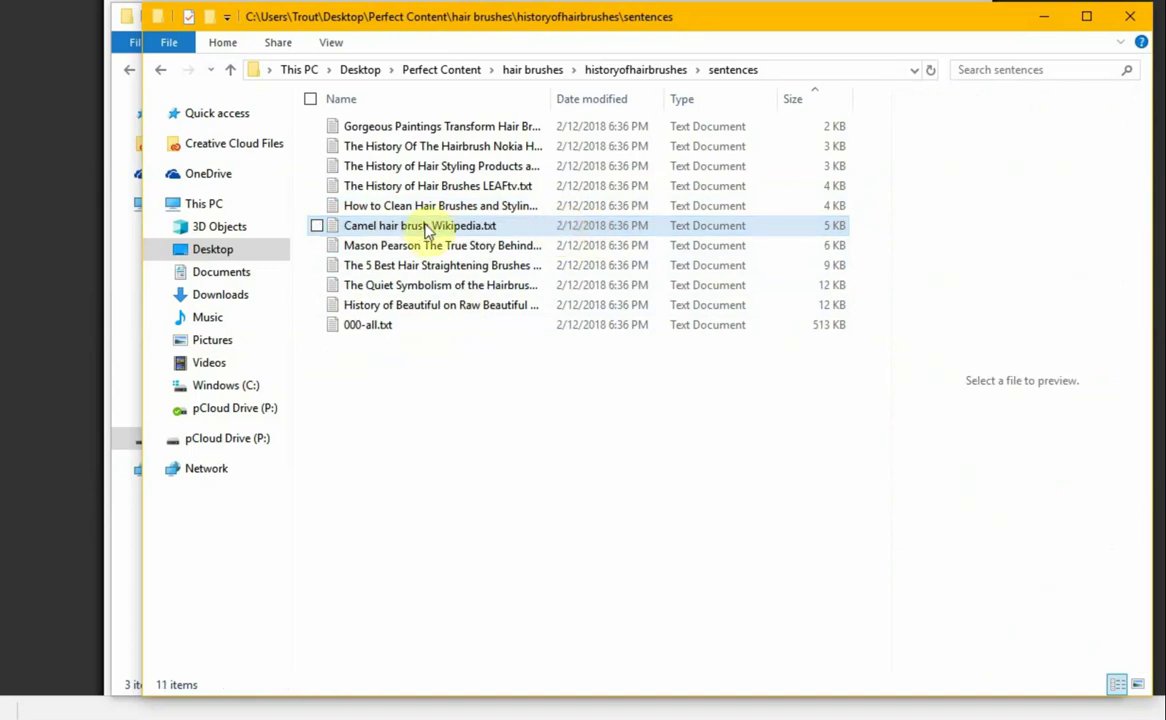
Review Camel hair brush Wikipedia.txt and delete it
left_click(420, 228)
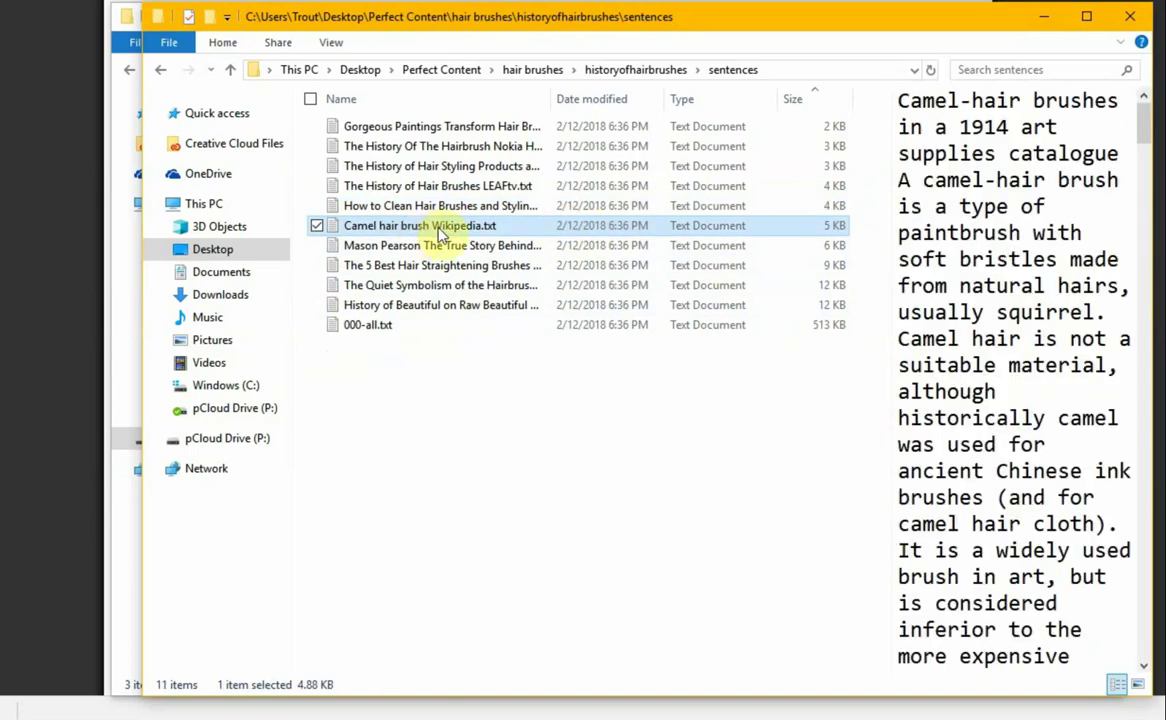
scroll(1015, 284, "down", 3)
scroll(1015, 284, "down", 5)
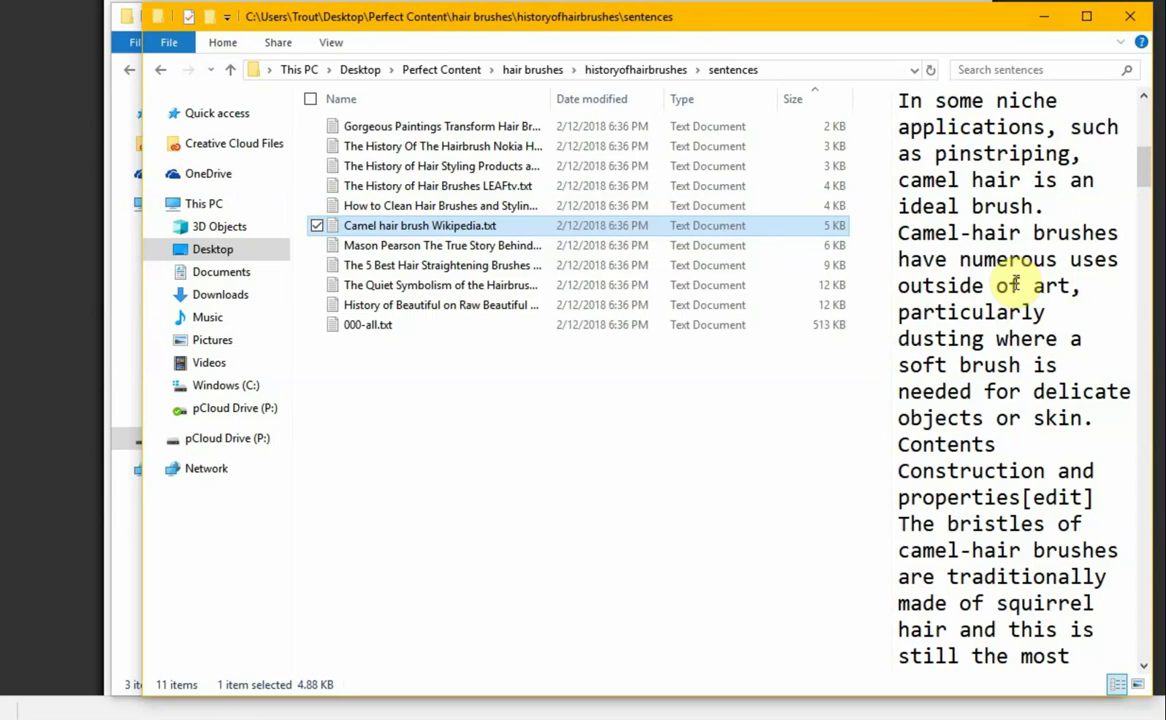
scroll(1015, 283, "down", 4)
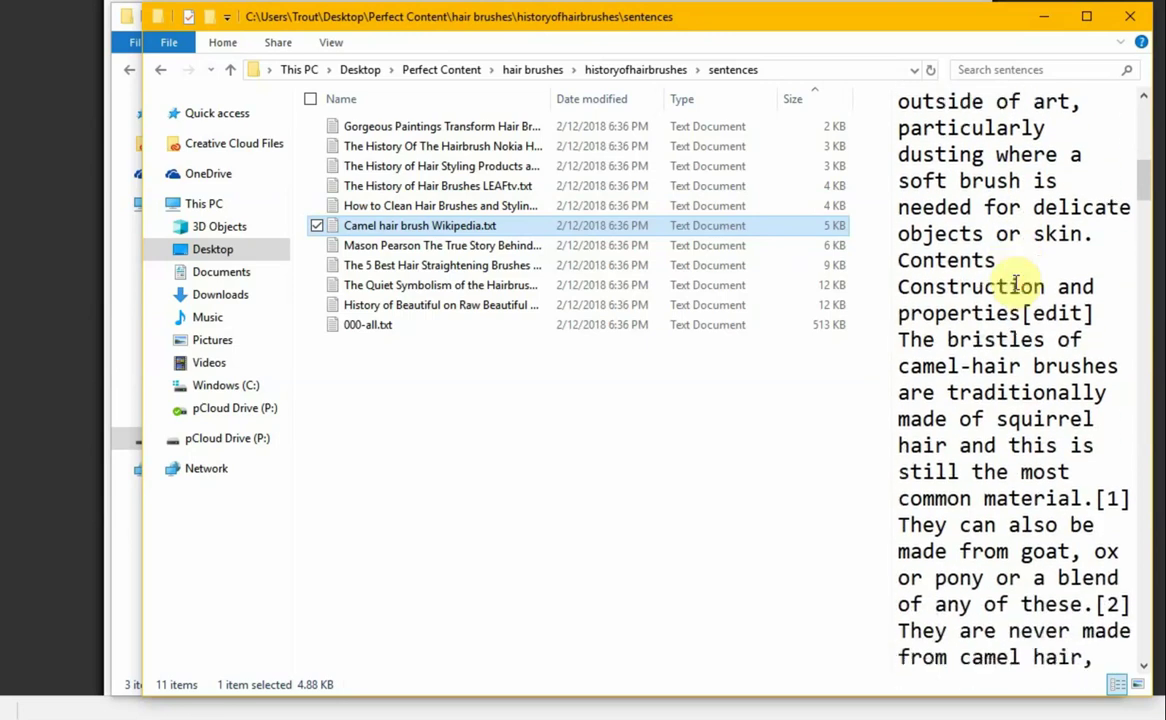
scroll(1015, 283, "down", 1)
scroll(1015, 285, "down", 2)
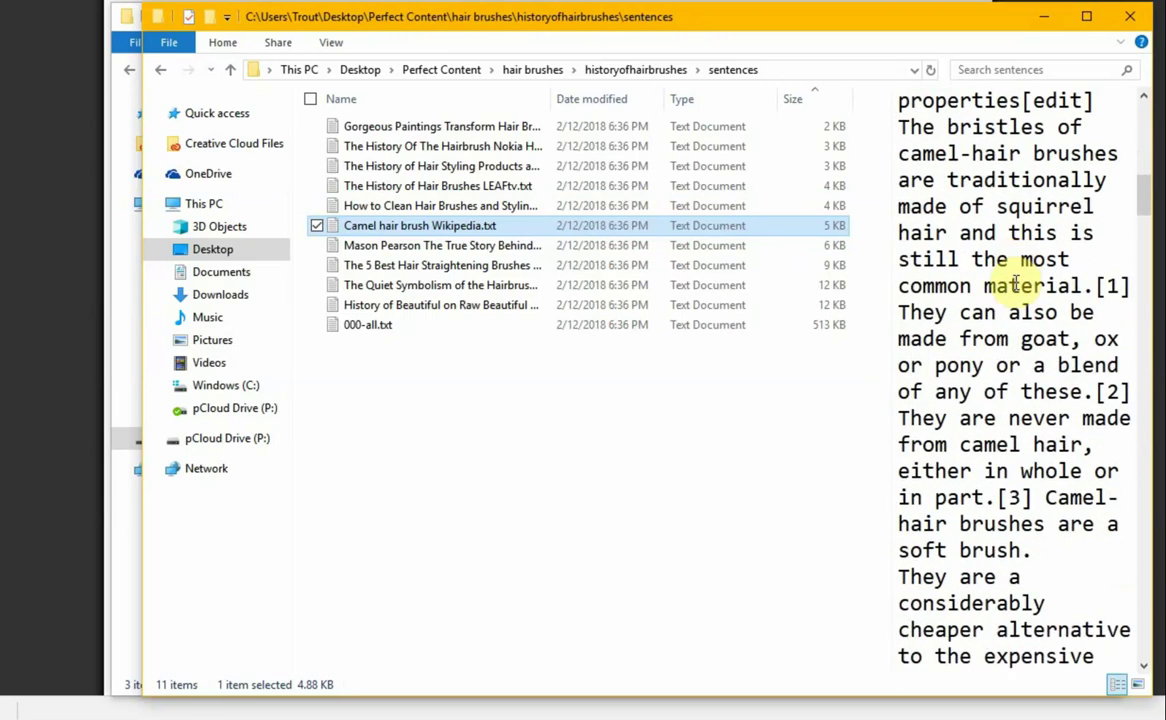
key("Delete")
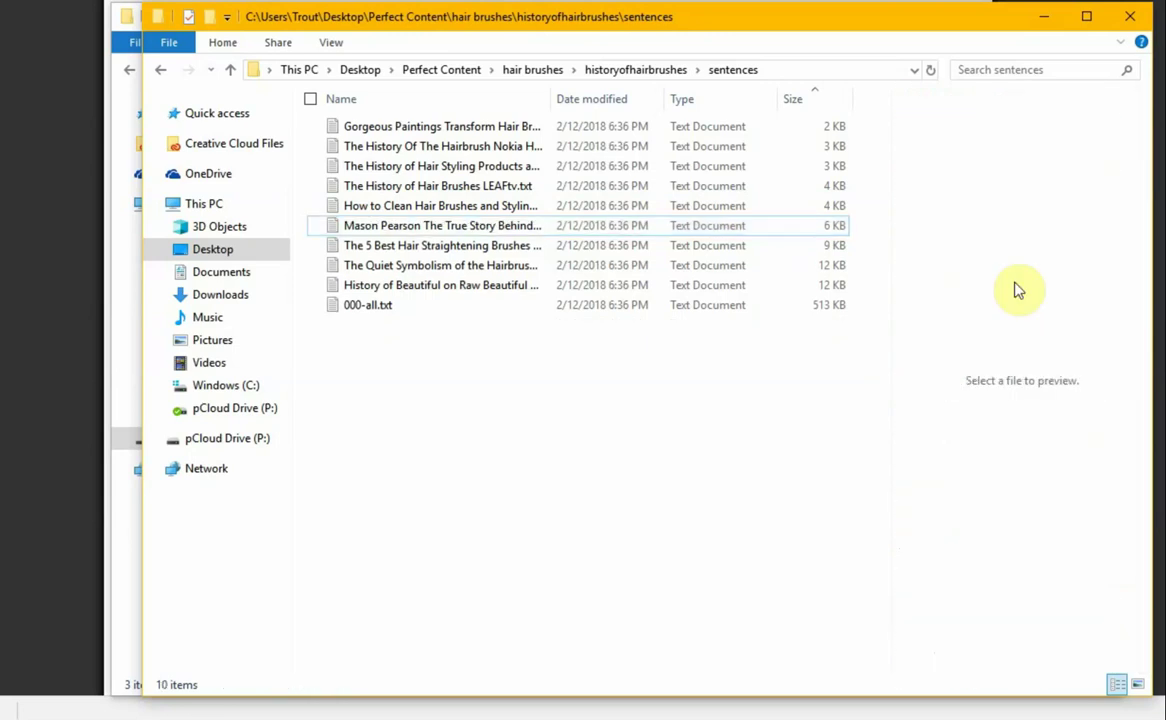
Preview the Mason Pearson, best hair straightening brushes and hairbrush symbolism files
left_click(604, 226)
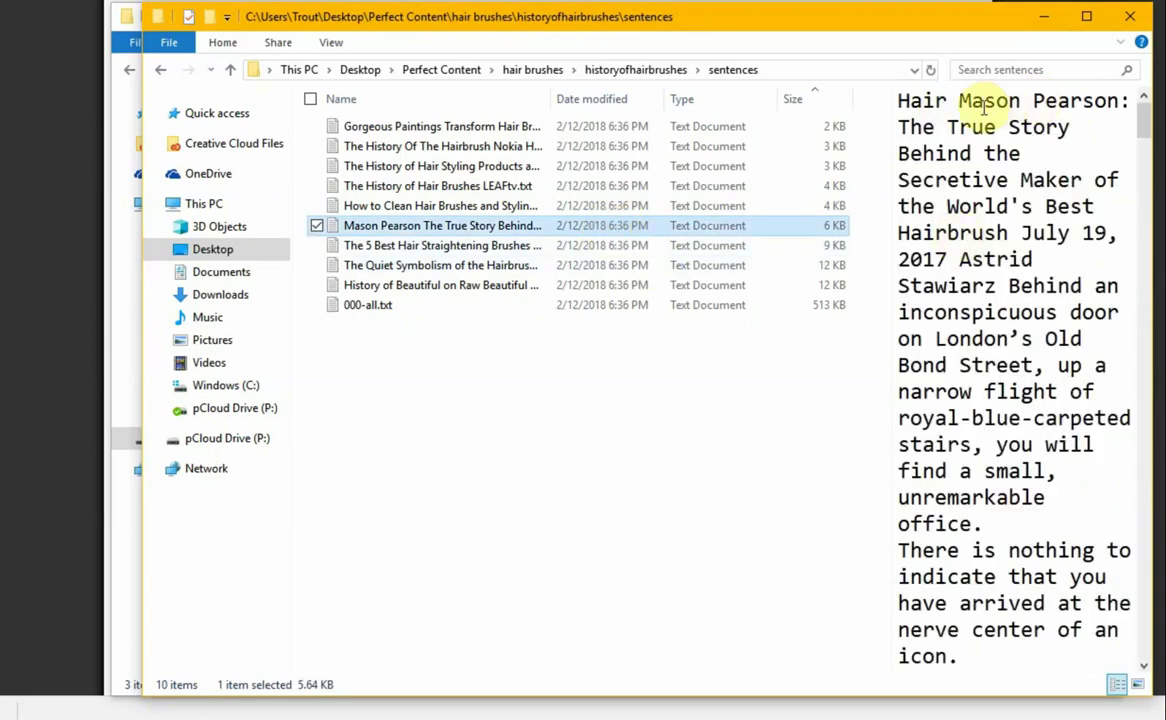
left_click(376, 246)
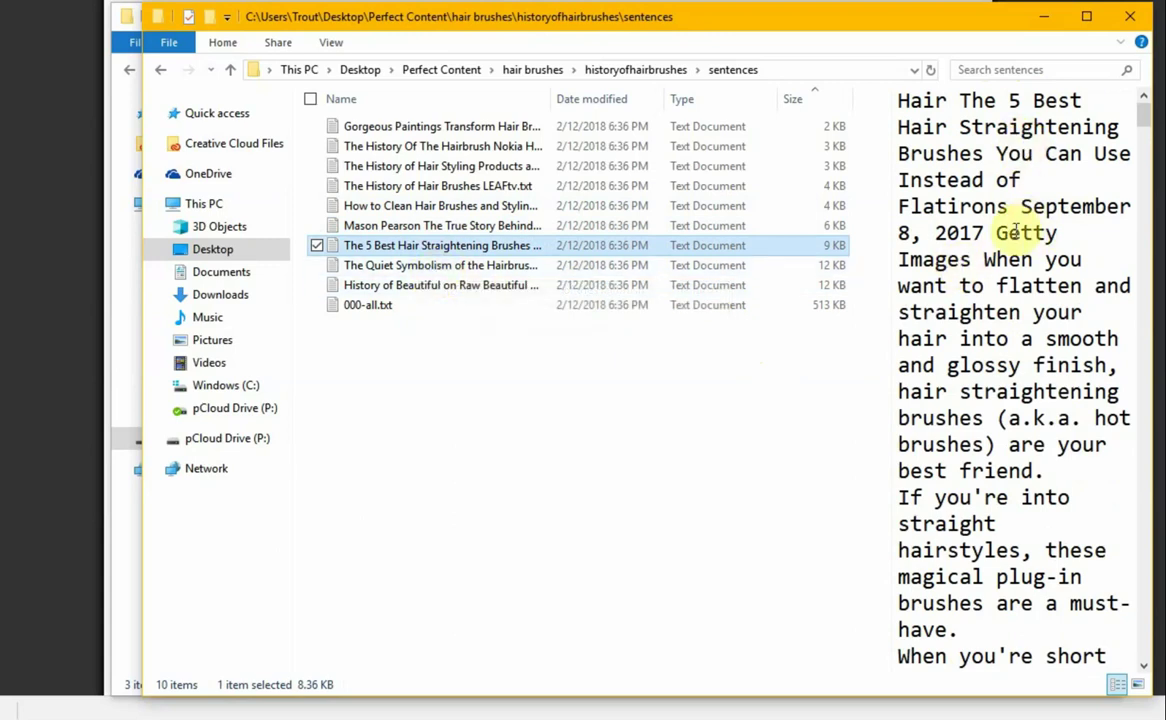
scroll(1015, 232, "down", 3)
scroll(1015, 232, "down", 2)
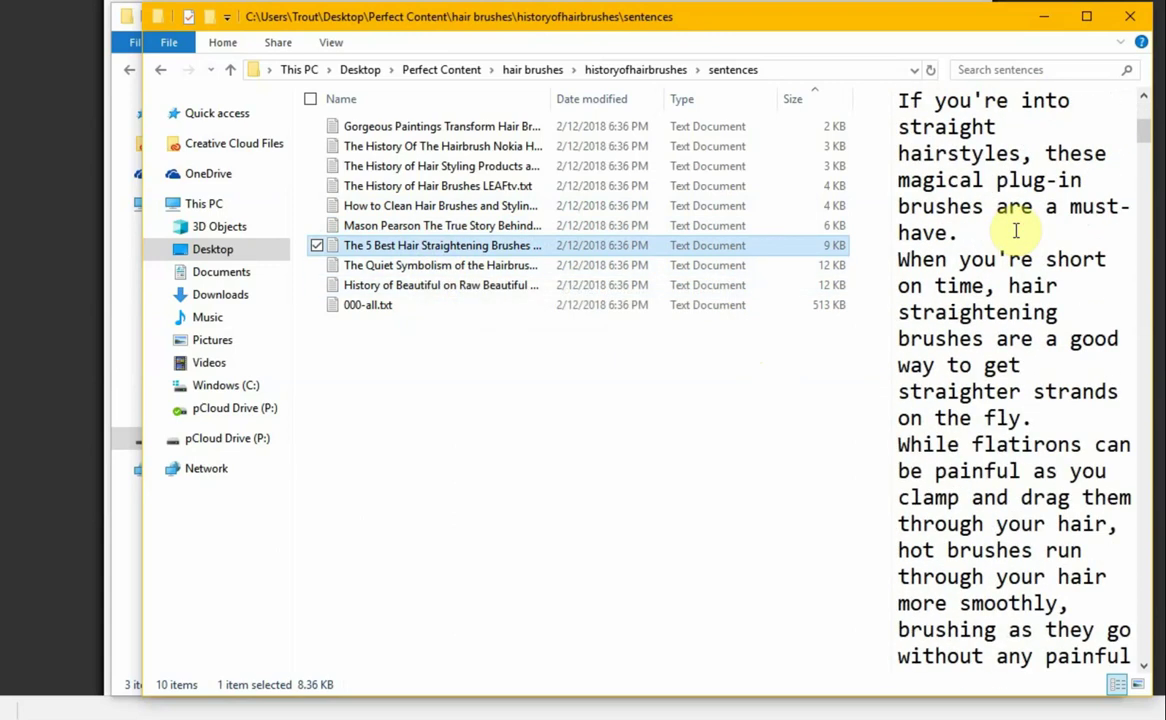
scroll(1015, 232, "down", 2)
scroll(1015, 232, "down", 3)
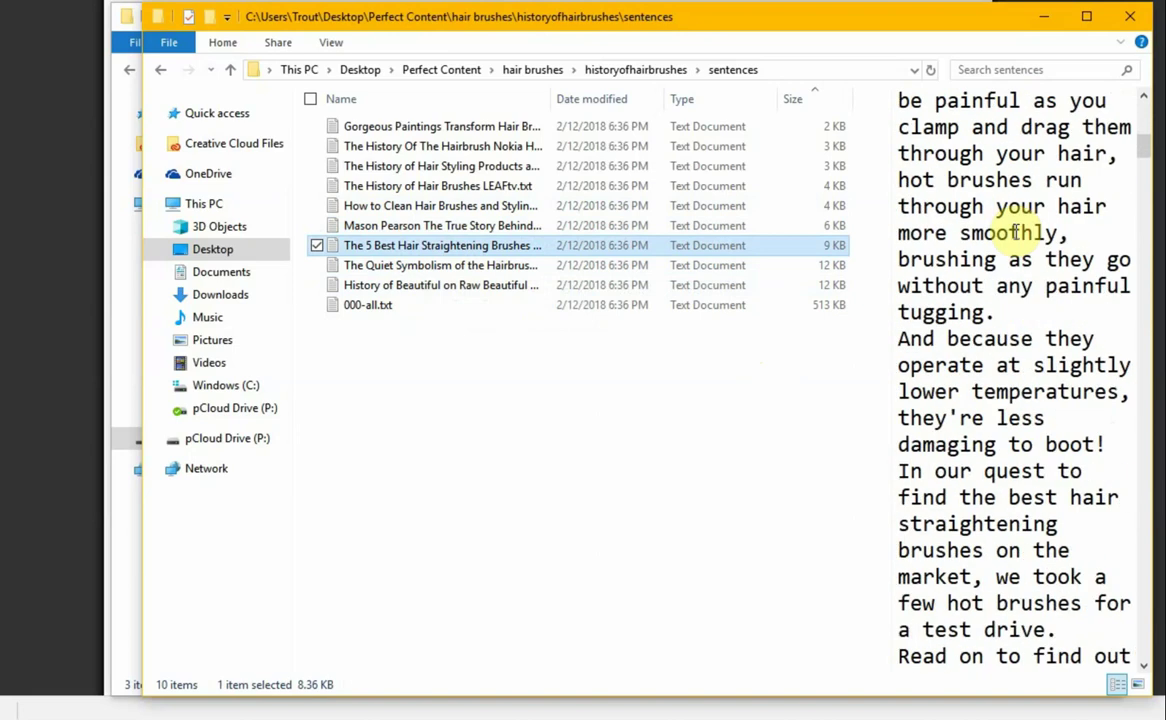
scroll(1015, 232, "down", 3)
left_click(515, 265)
scroll(946, 226, "down", 3)
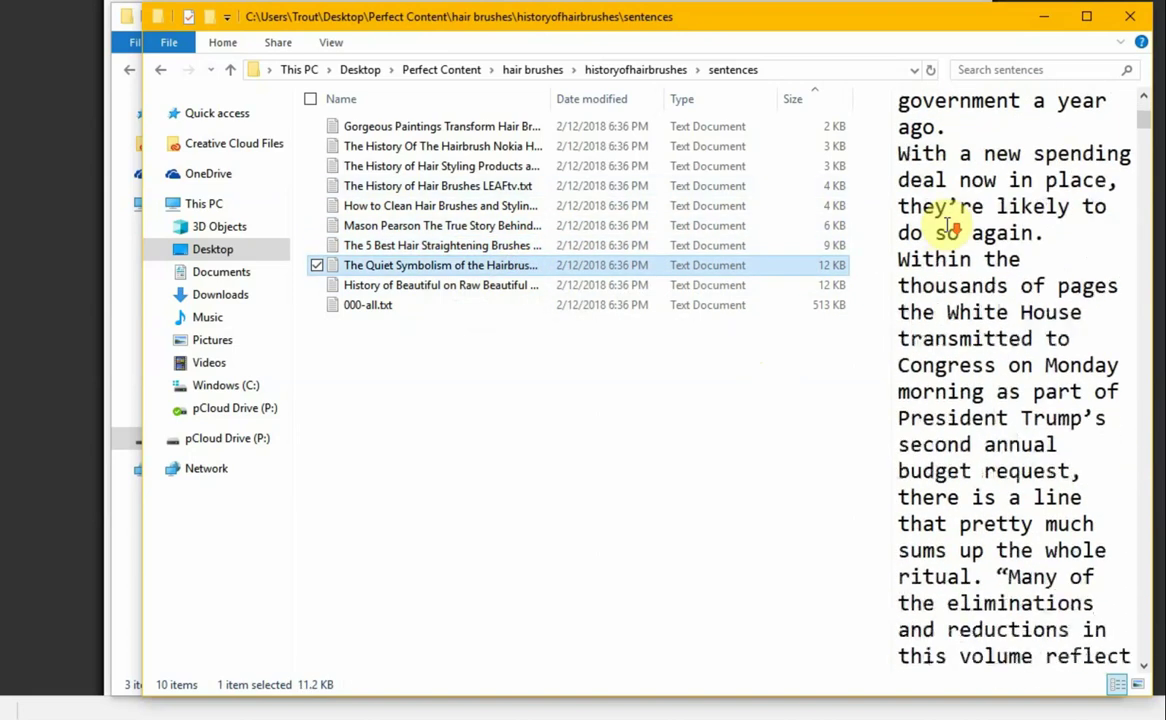
scroll(946, 226, "down", 3)
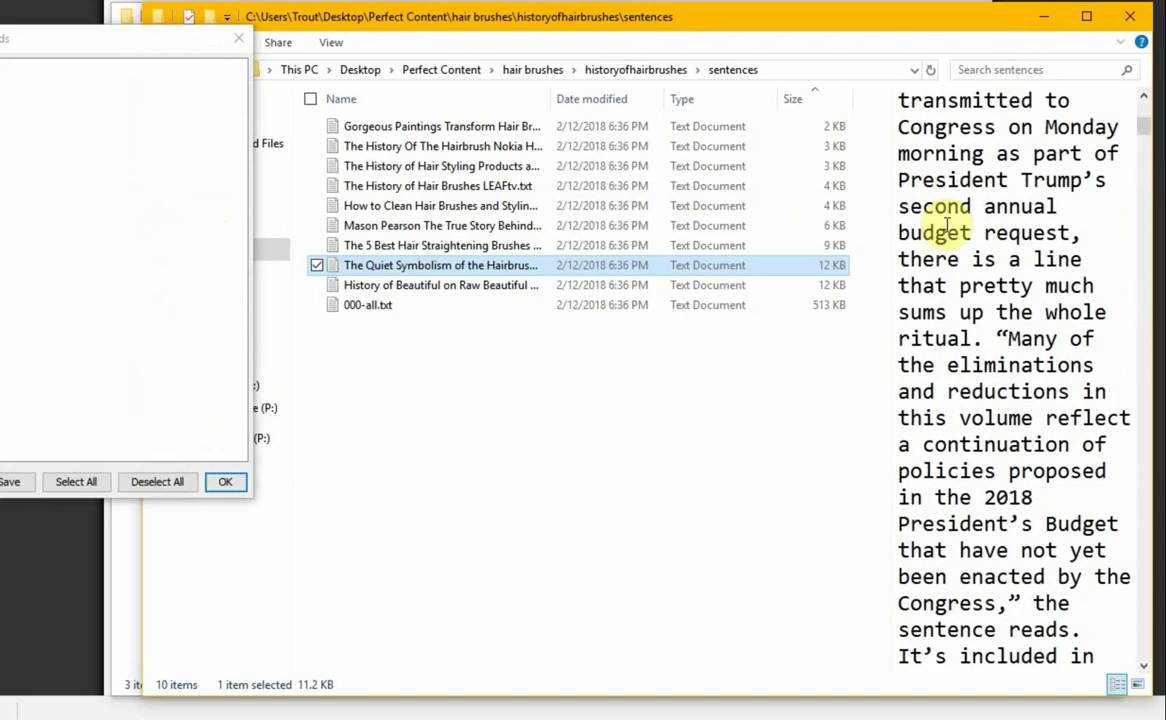
scroll(946, 226, "down", 2)
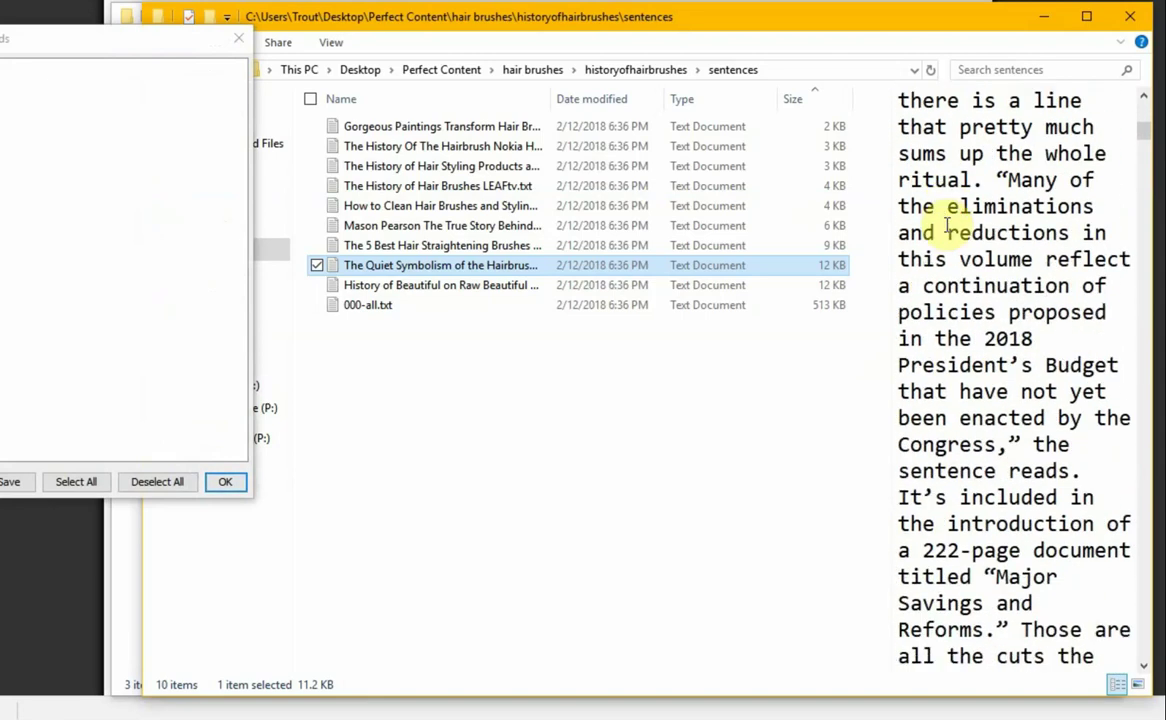
scroll(946, 226, "down", 7)
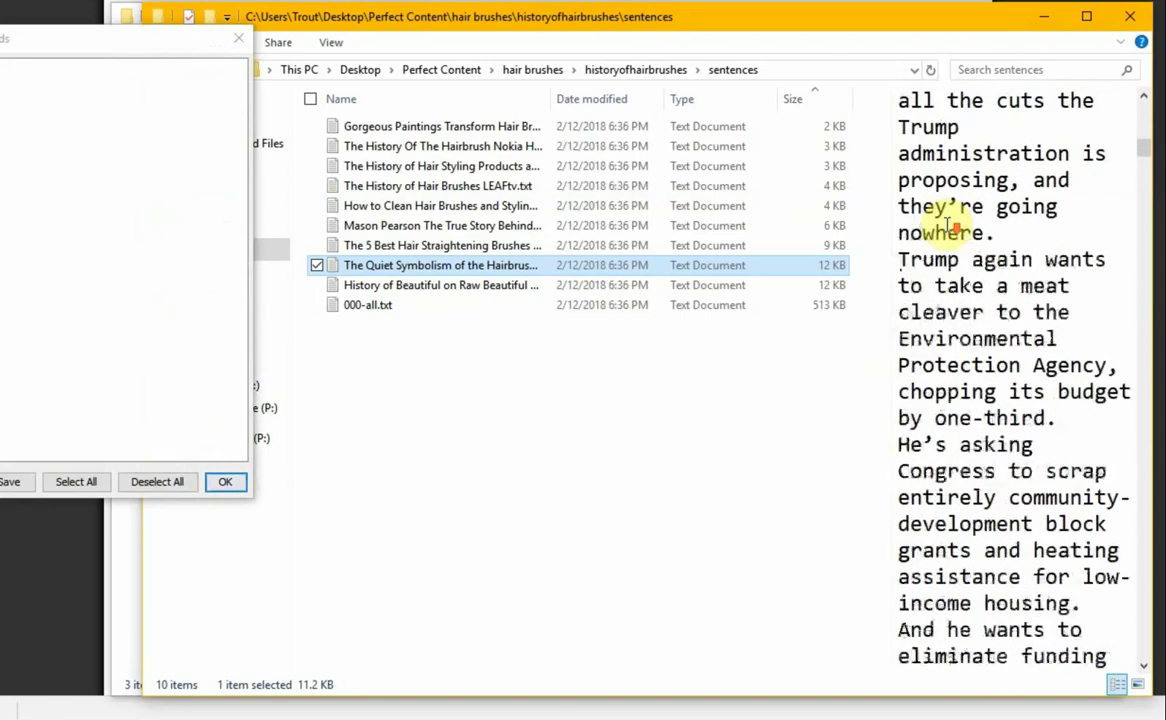
scroll(946, 226, "up", 2)
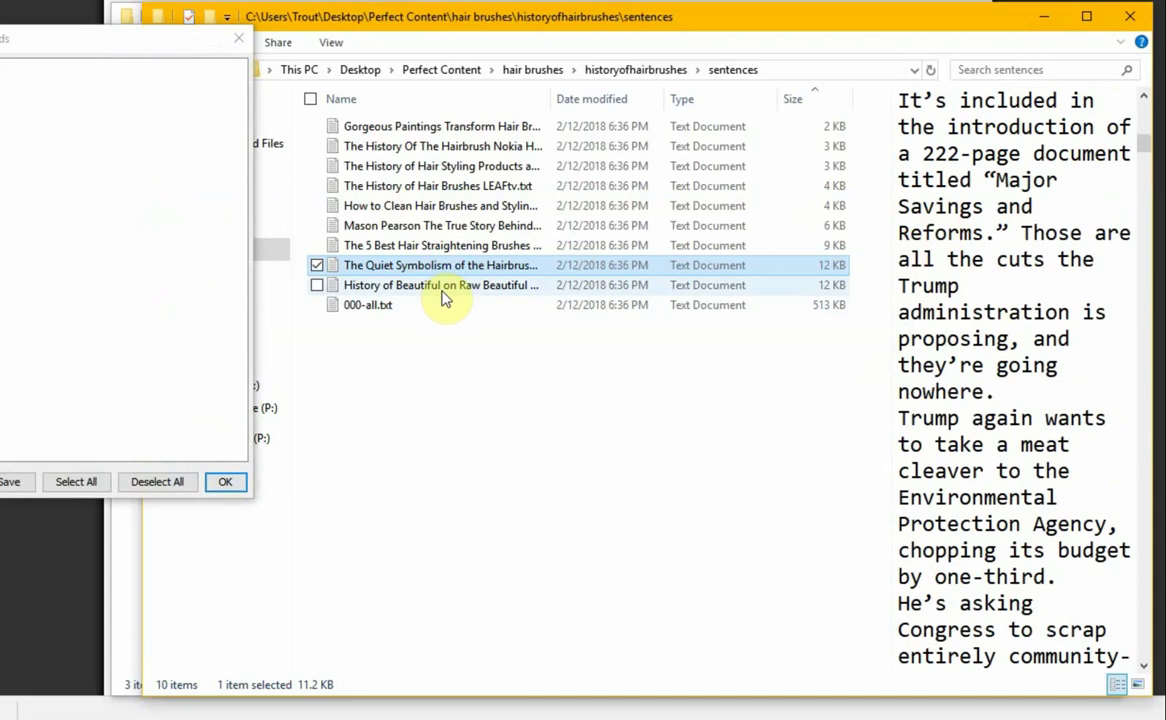
Delete the Atlantic hairbrush article file, keeping its name after an aborted rename
left_click(443, 270)
key("BackSpace")
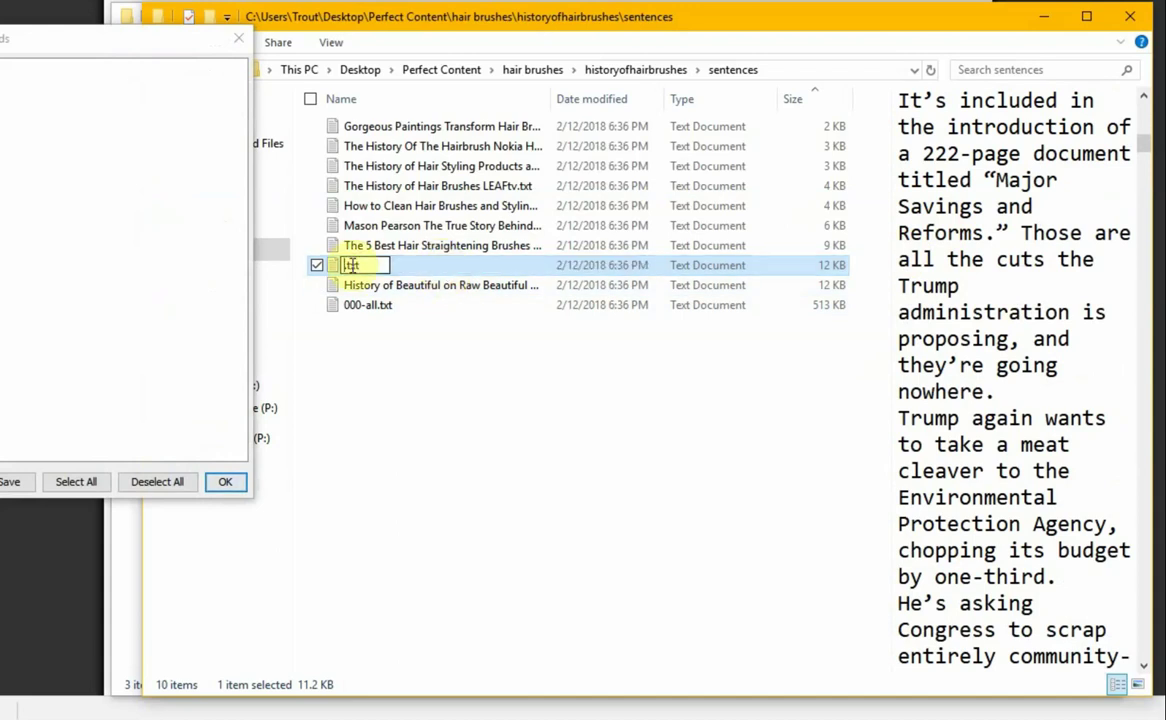
key("Return")
left_click(671, 344)
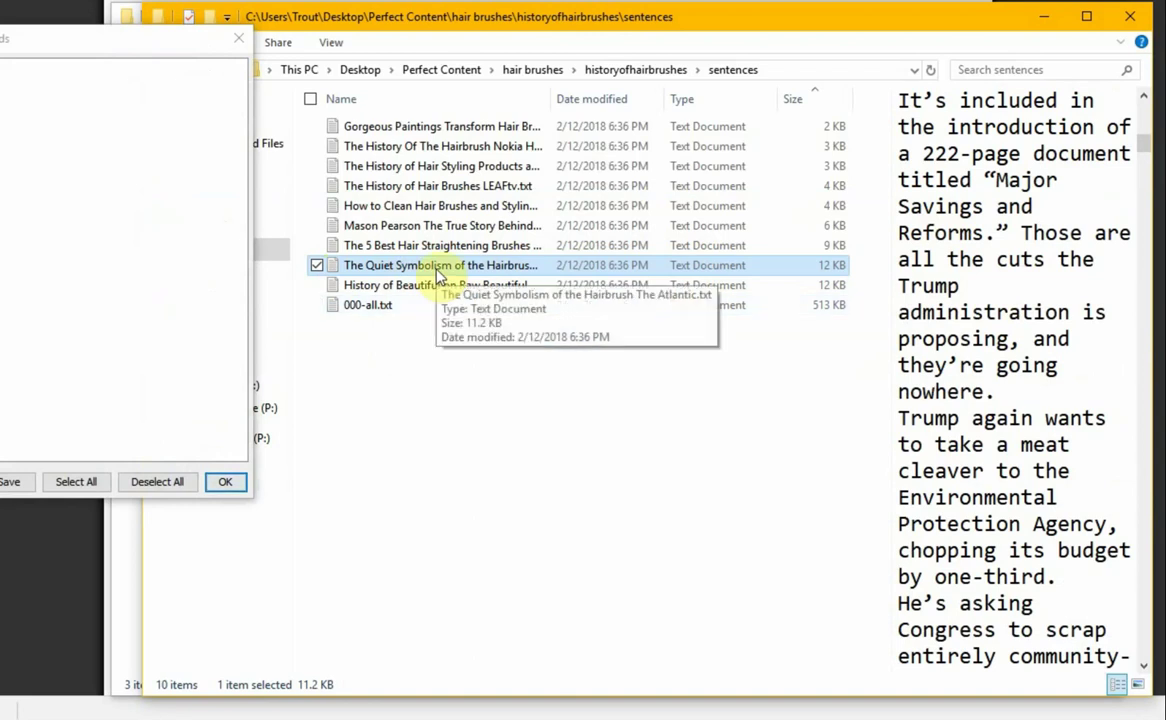
key("Delete")
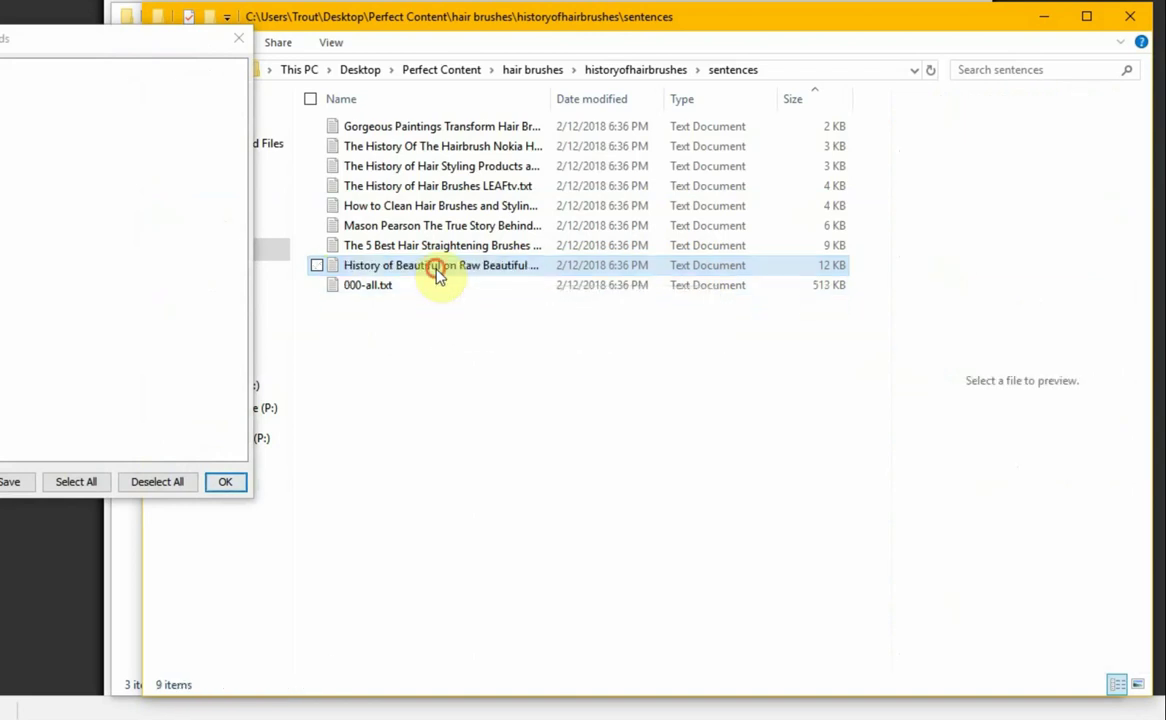
Review The History of Beautiful on Raw cosmetics article and delete it
left_click(438, 270)
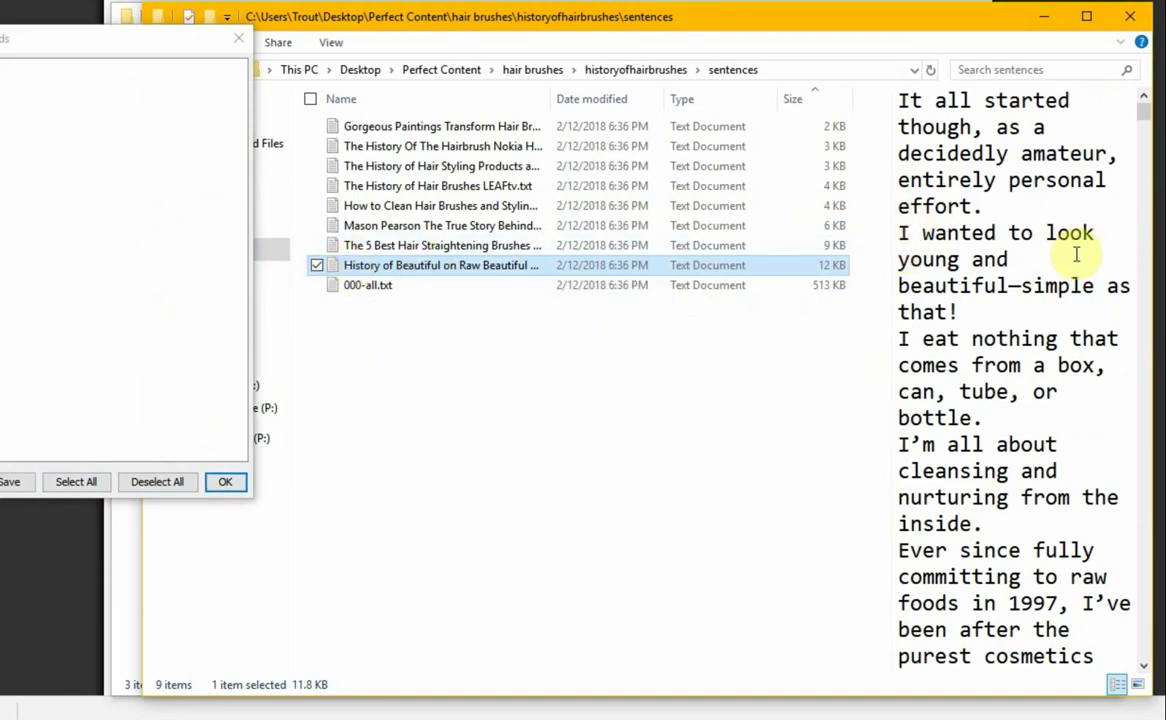
scroll(1077, 253, "down", 4)
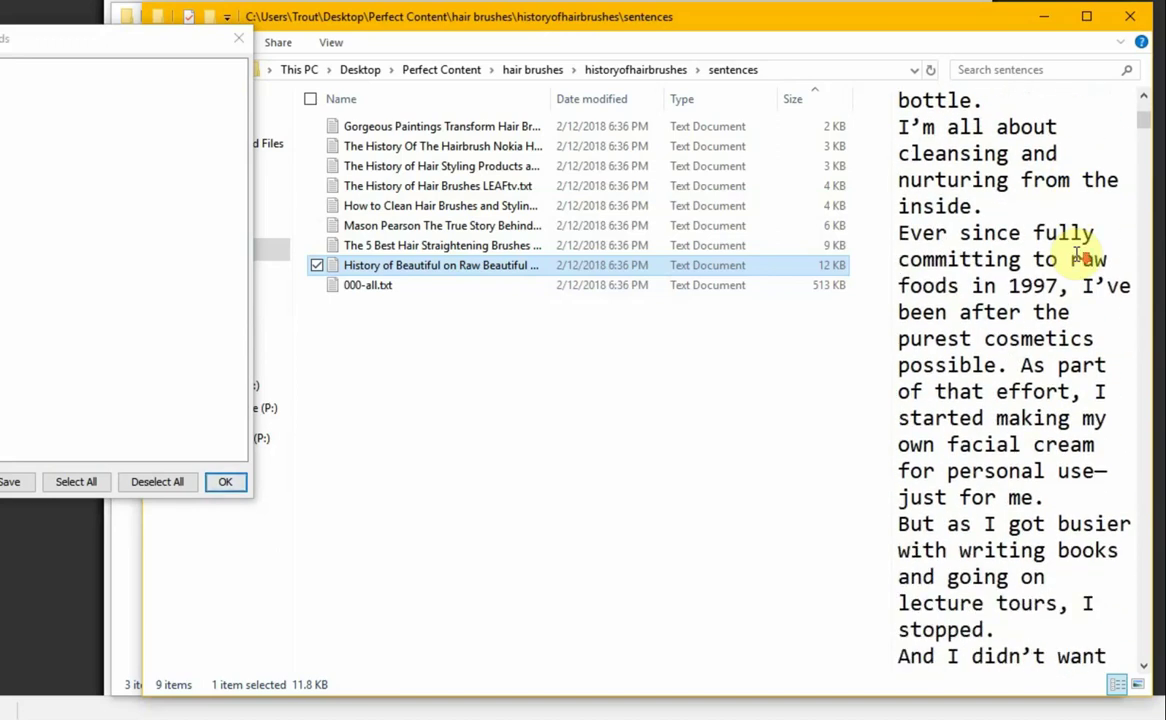
scroll(1077, 253, "down", 10)
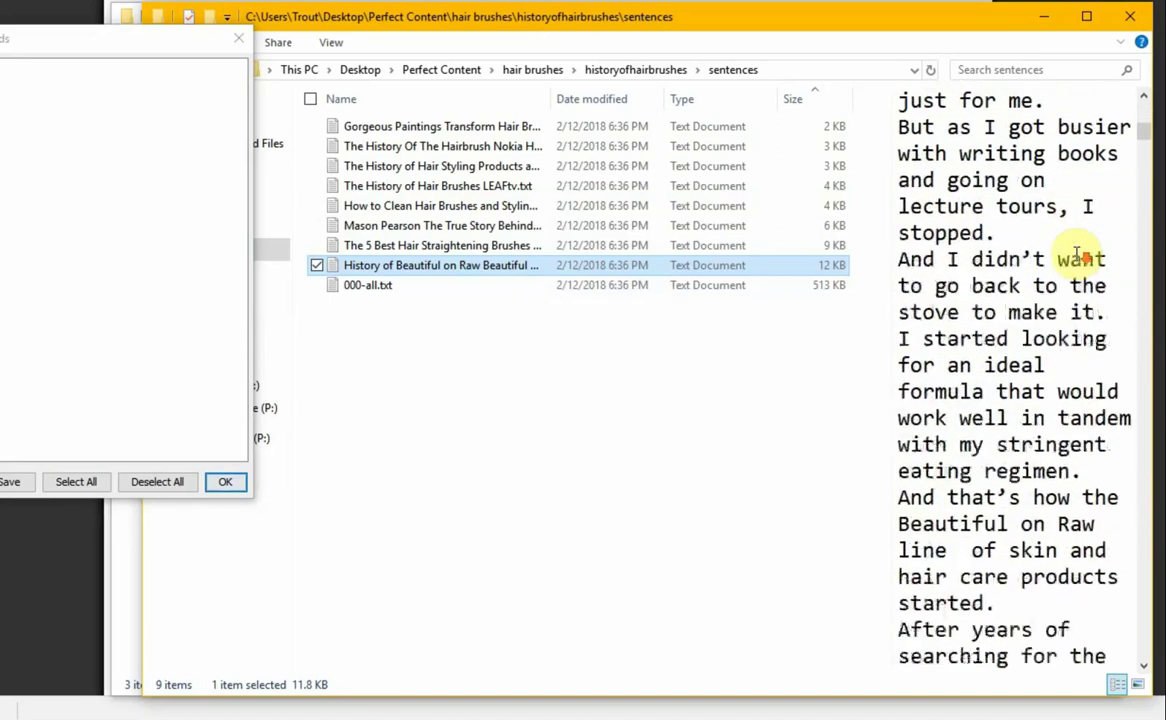
scroll(1072, 256, "down", 5)
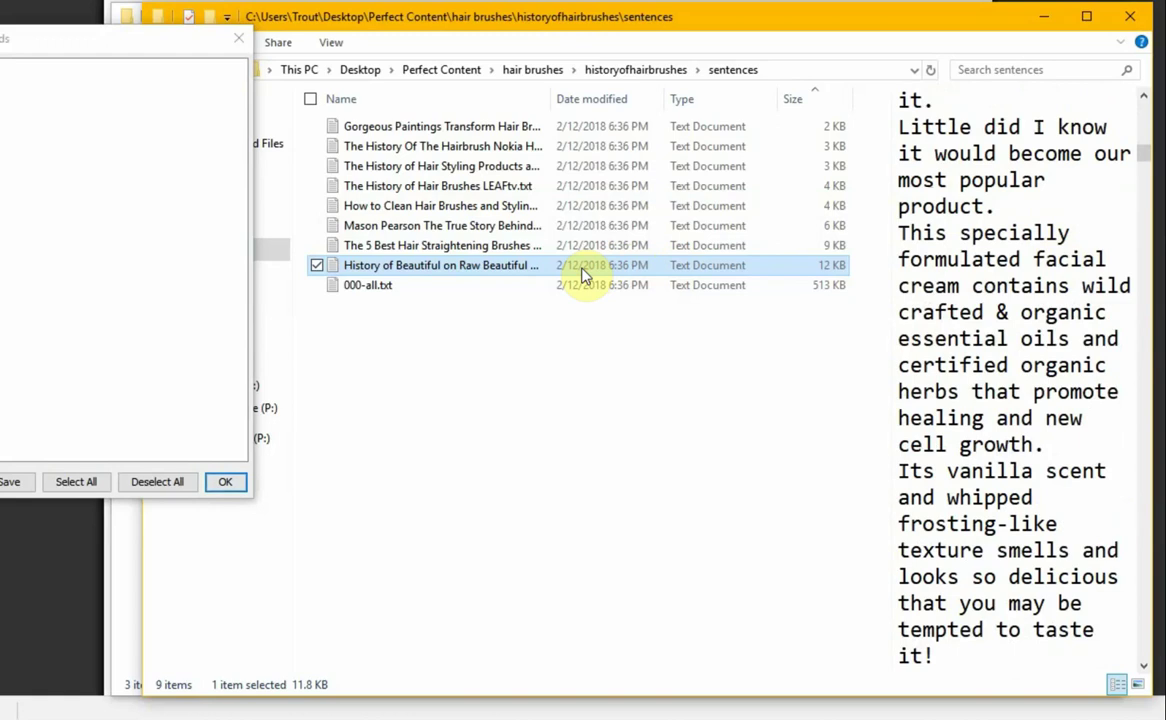
key("Delete")
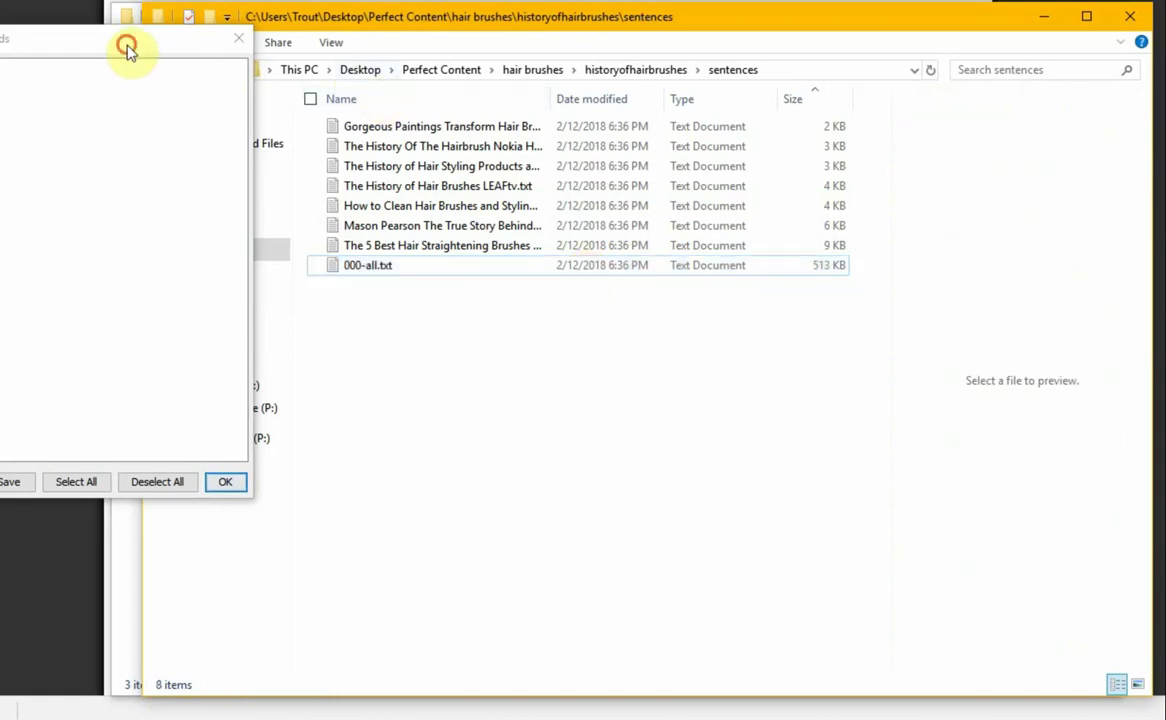
Bring the Select Keywords dialog into view and accept it to load 56 hair-brush articles
left_click_drag(151, 46, 441, 52)
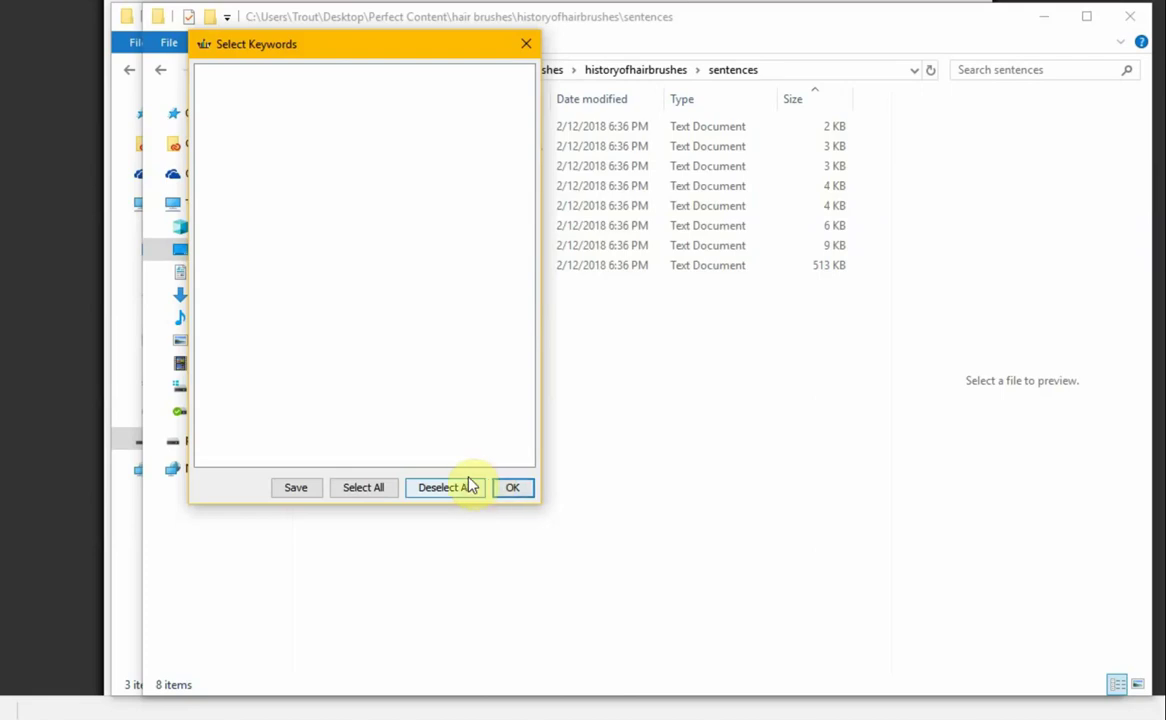
left_click(510, 492)
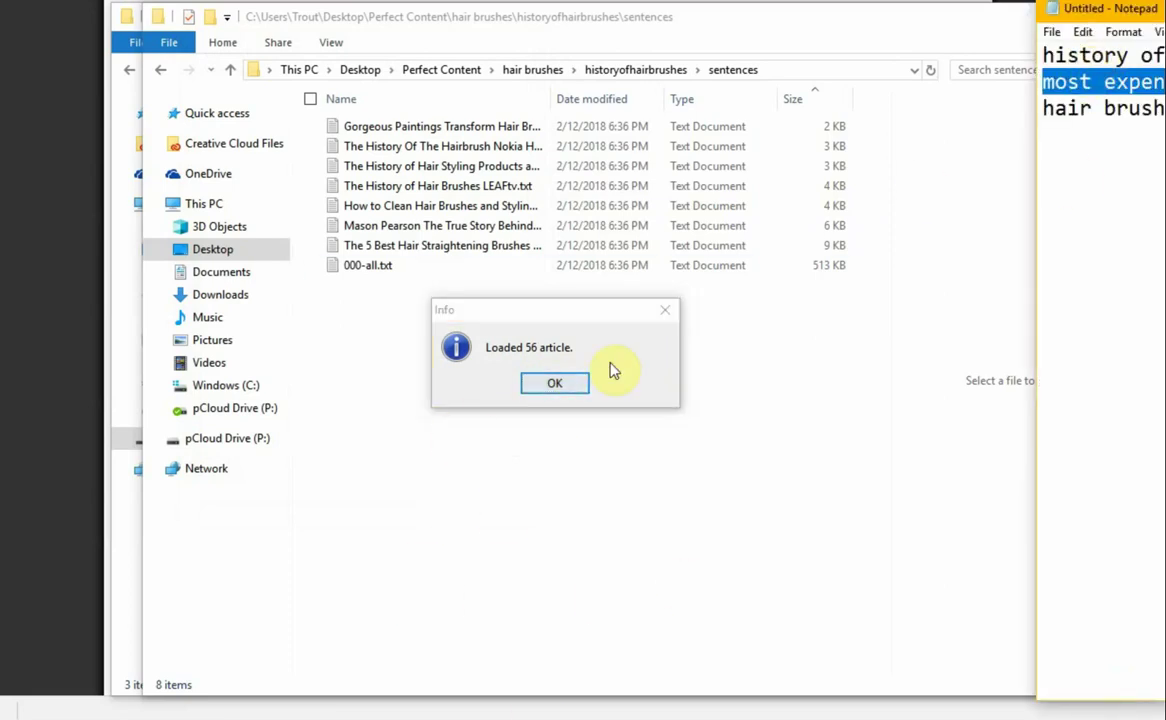
Dismiss the 56-articles notice, then reposition and enlarge the Content Selector with wider article lists
left_click(549, 384)
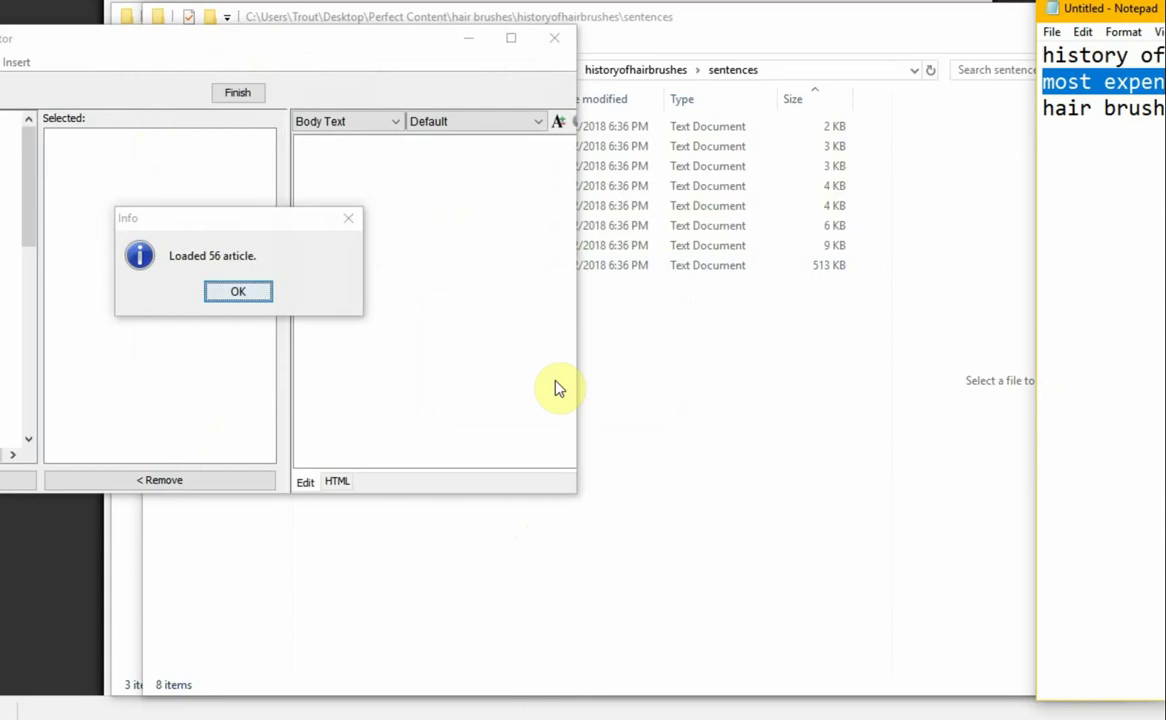
left_click(250, 293)
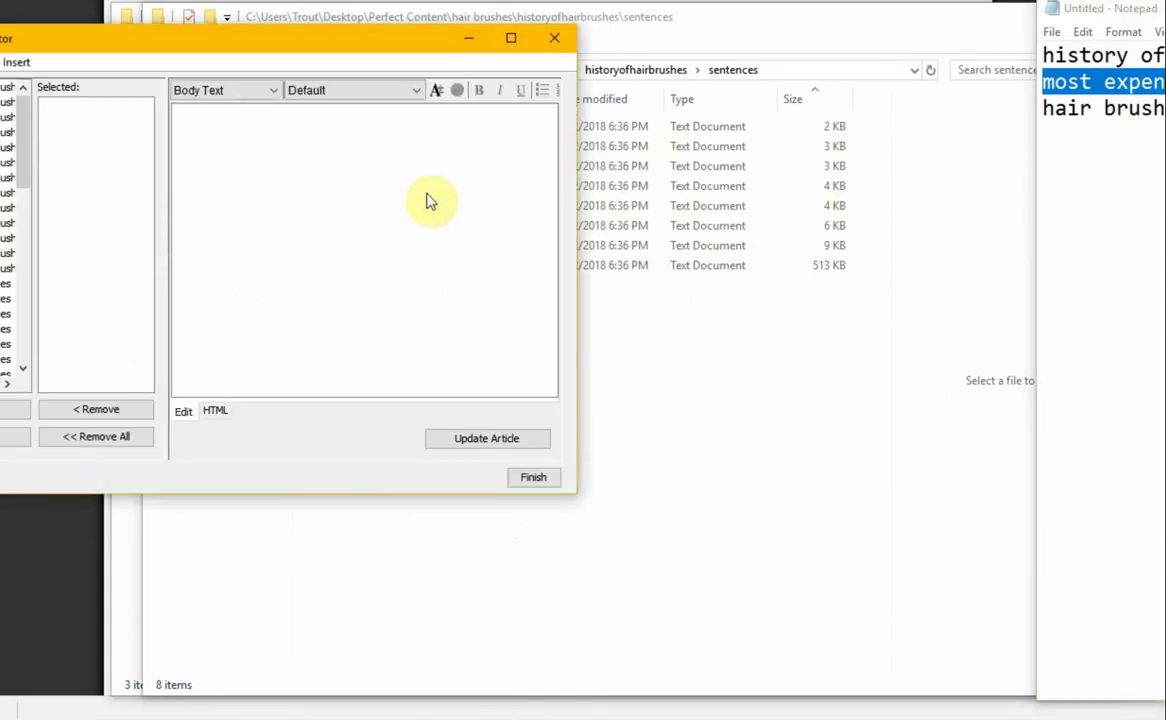
left_click_drag(206, 45, 335, 53)
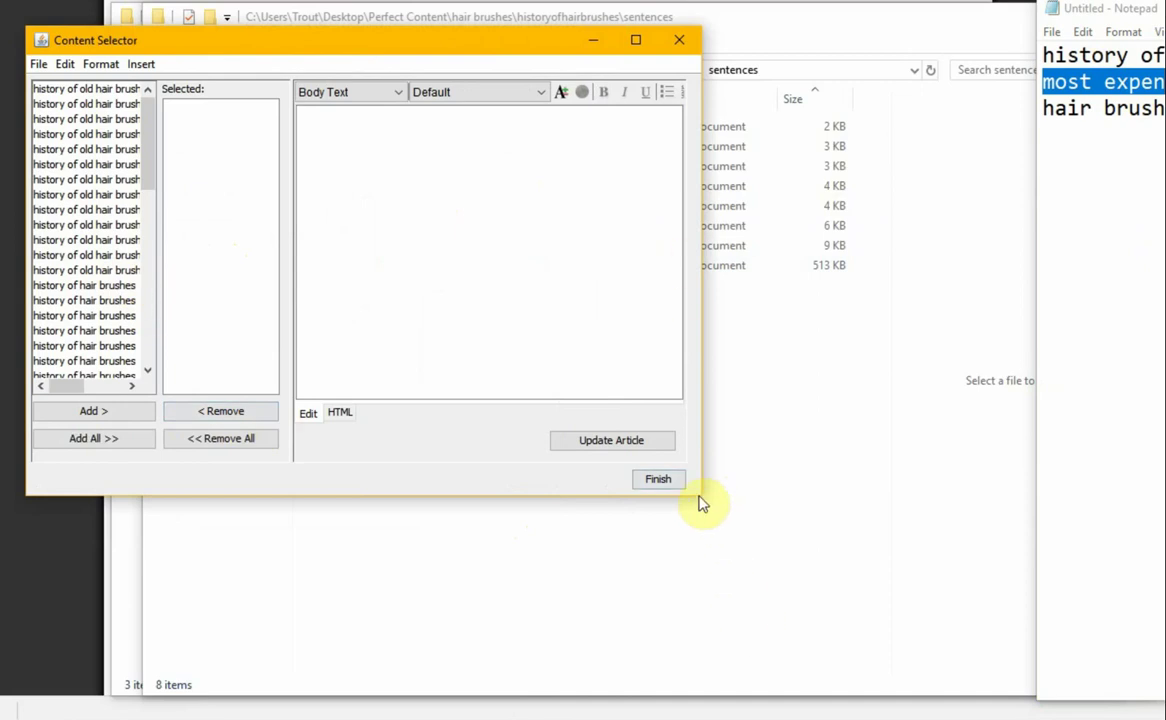
left_click_drag(702, 498, 1108, 710)
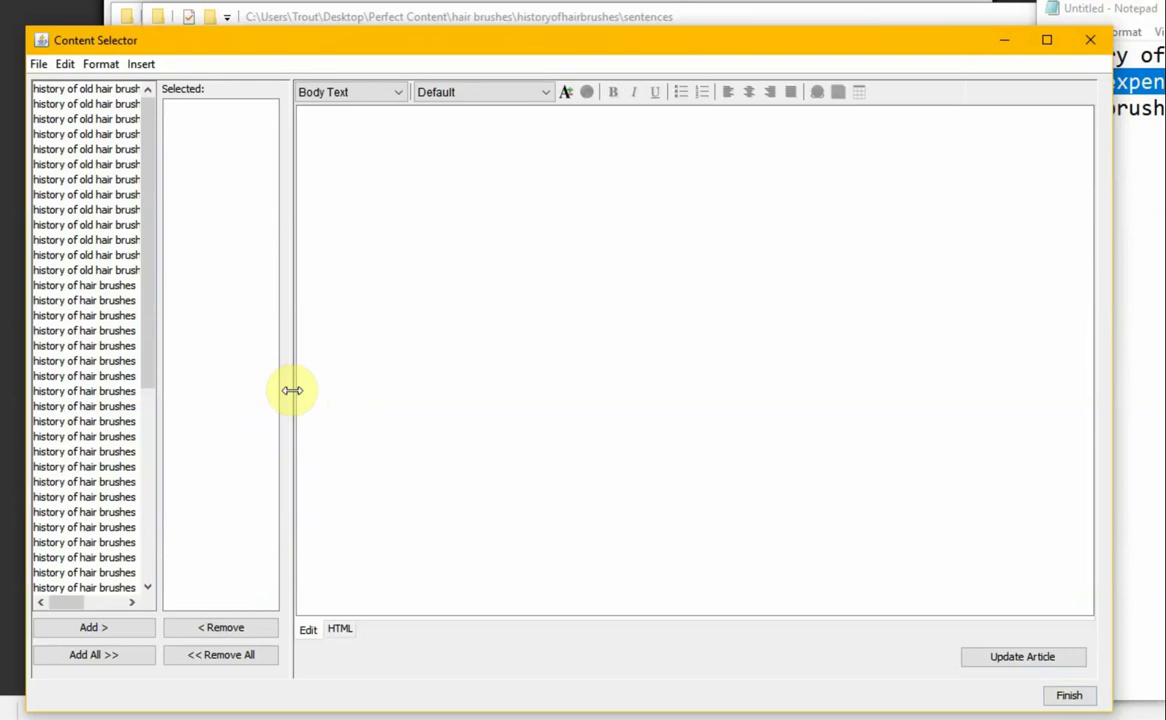
left_click_drag(295, 400, 465, 402)
scroll(140, 320, "down", 7)
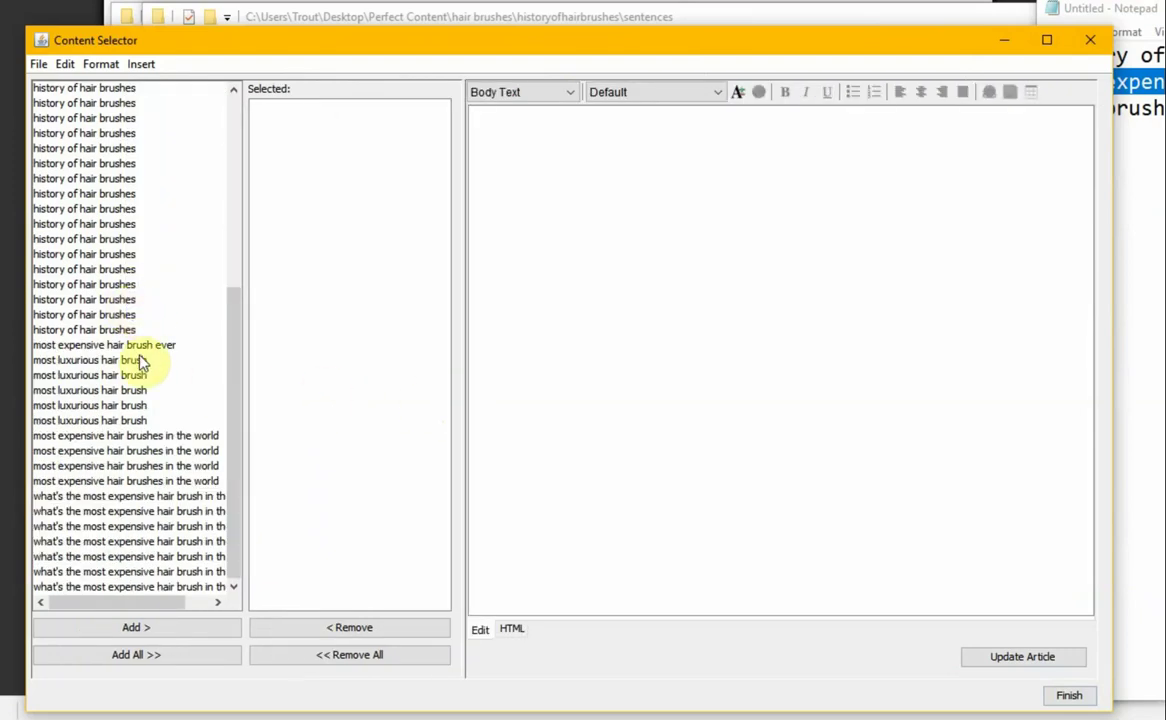
Add the history, most expensive and most luxurious hair brush articles (28) and preview several of them
left_click(141, 527)
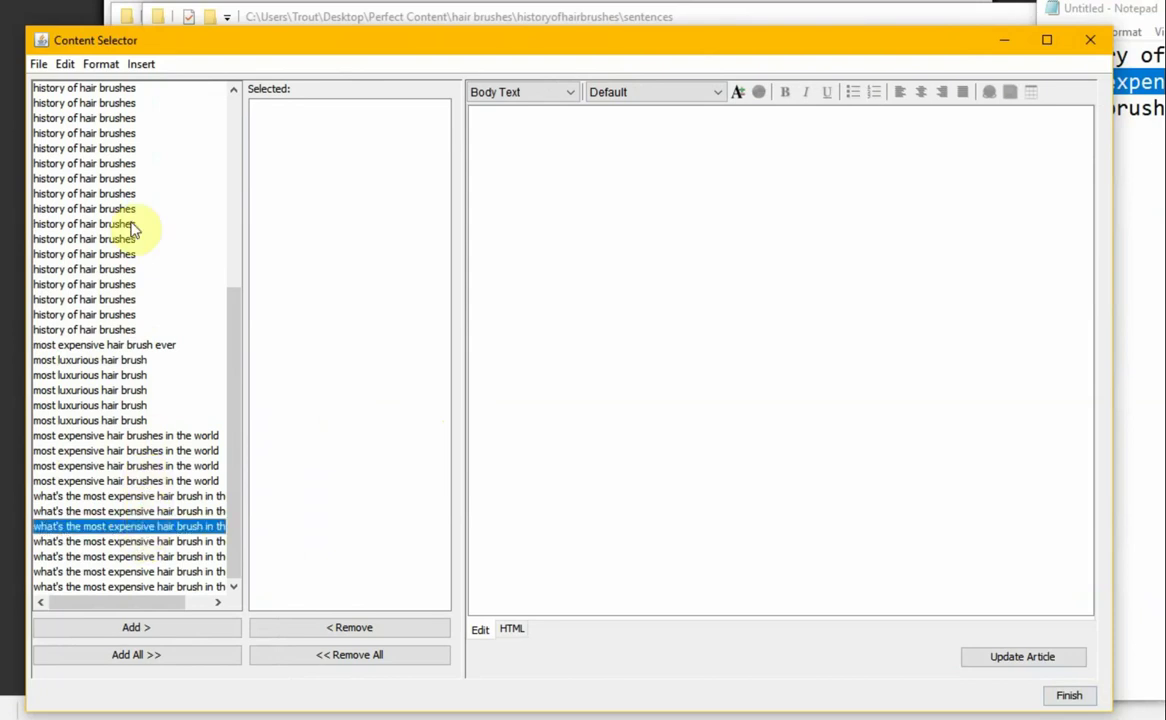
left_click(106, 118, "shift")
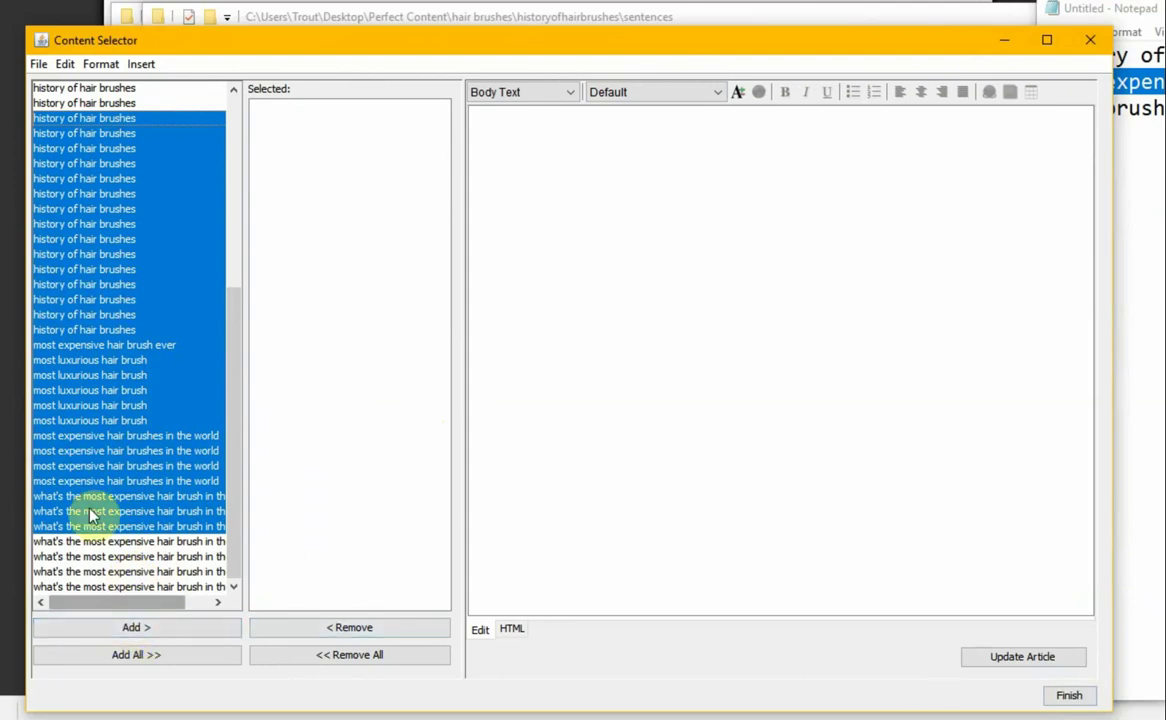
left_click(117, 625)
left_click(310, 408)
left_click(317, 273)
left_click(305, 152)
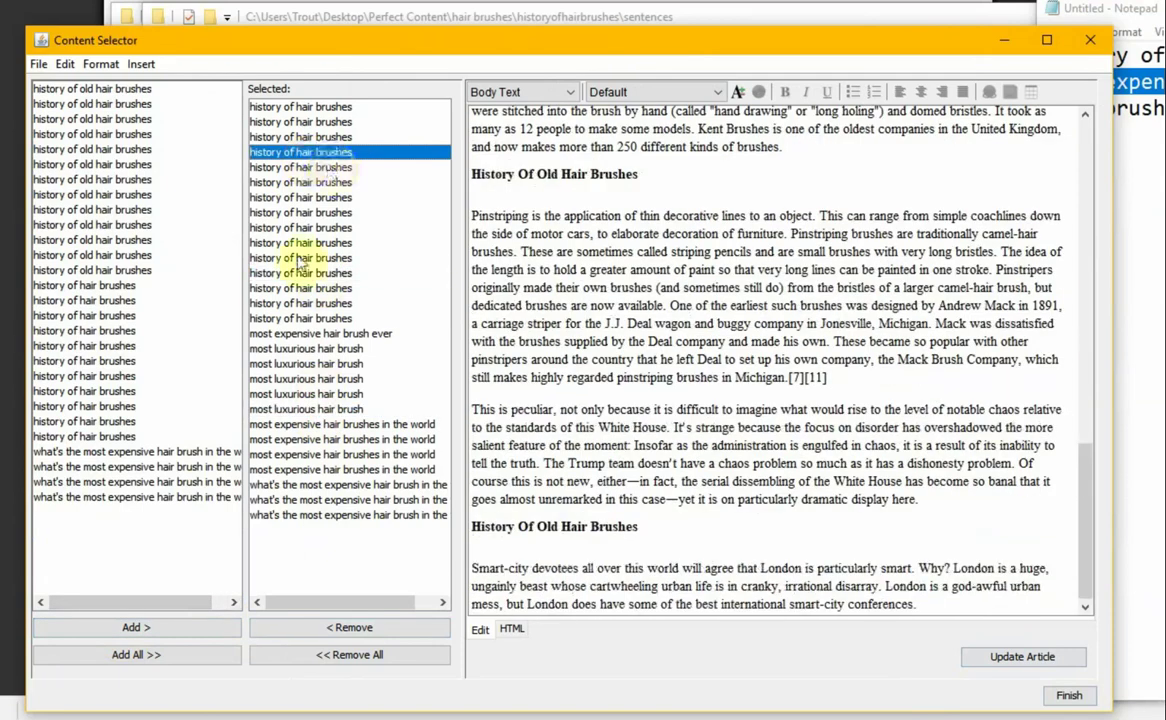
left_click(299, 424)
left_click(305, 515)
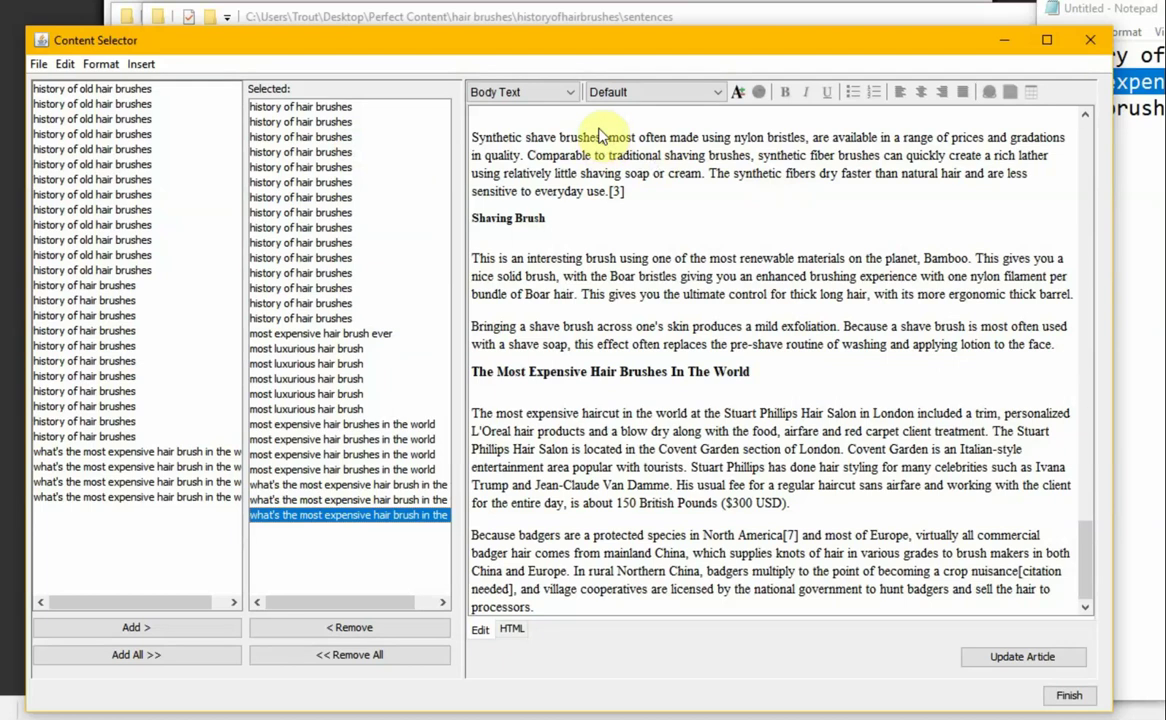
left_click_drag(622, 276, 665, 570)
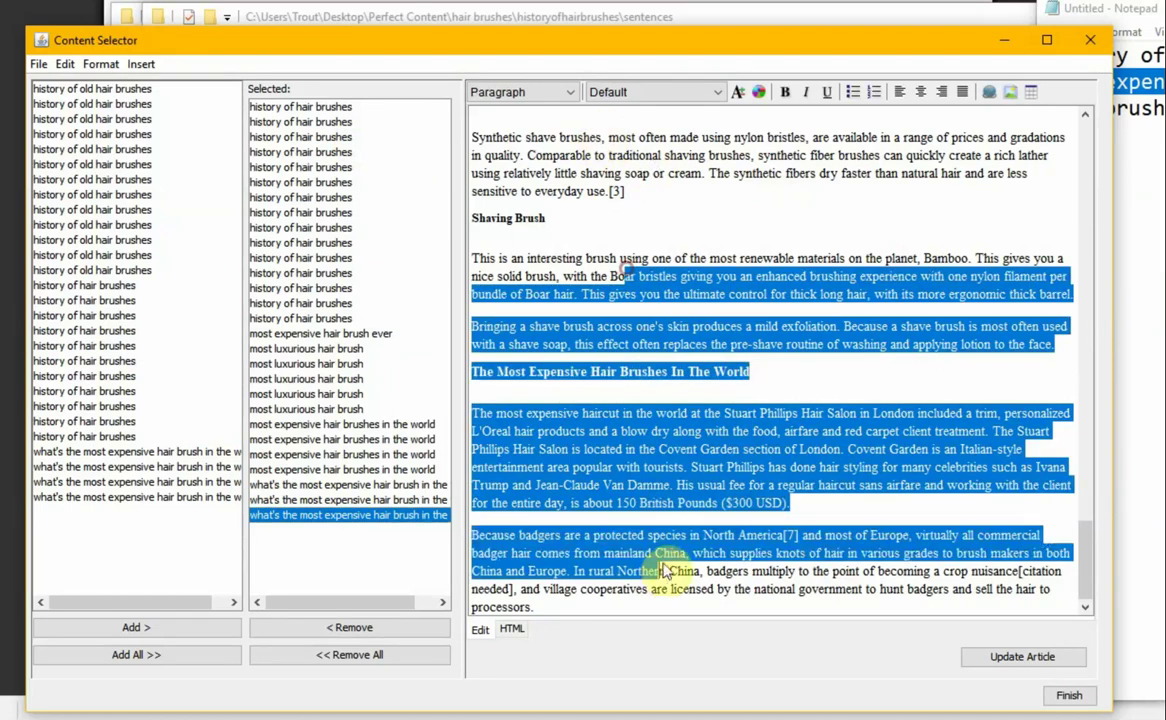
left_click(1069, 697)
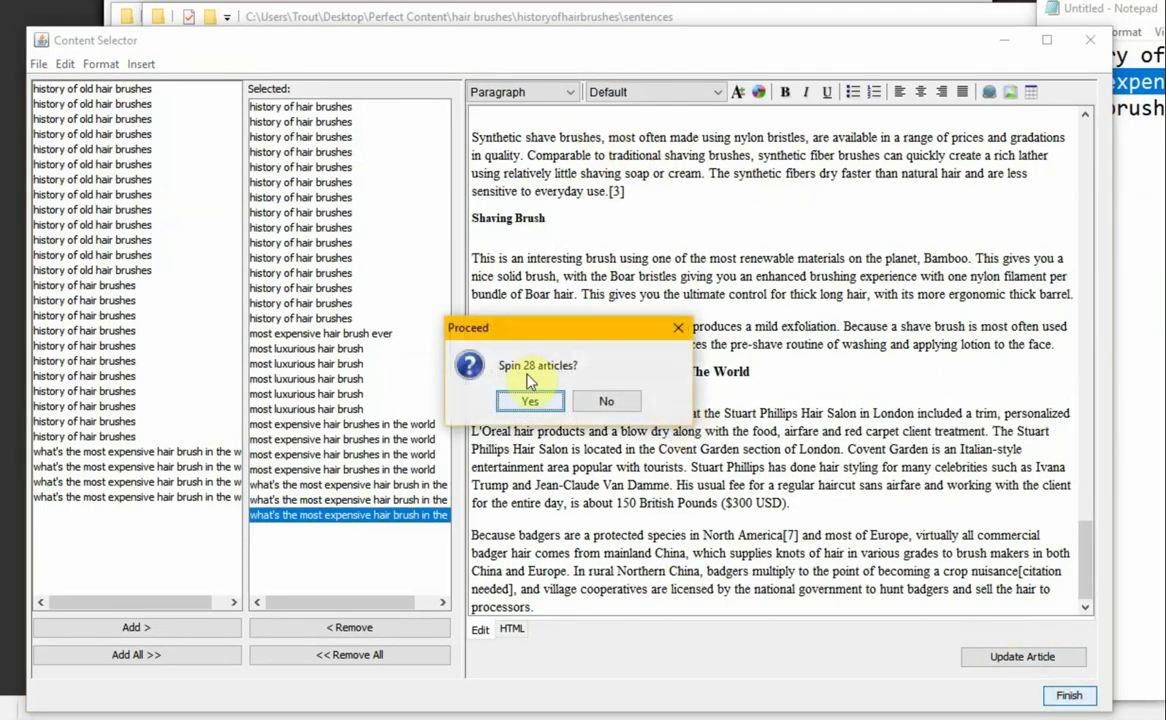
Decline spinning the 28 articles, return them to the source list and close the selector
left_click(620, 402)
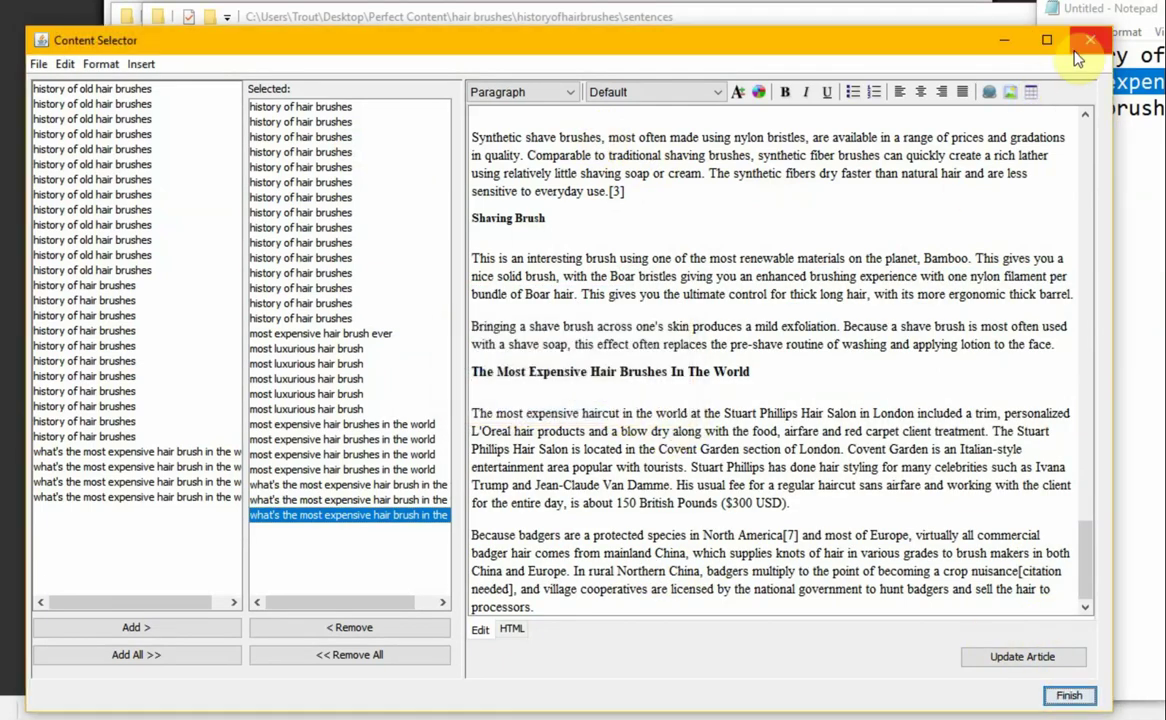
left_click(349, 655)
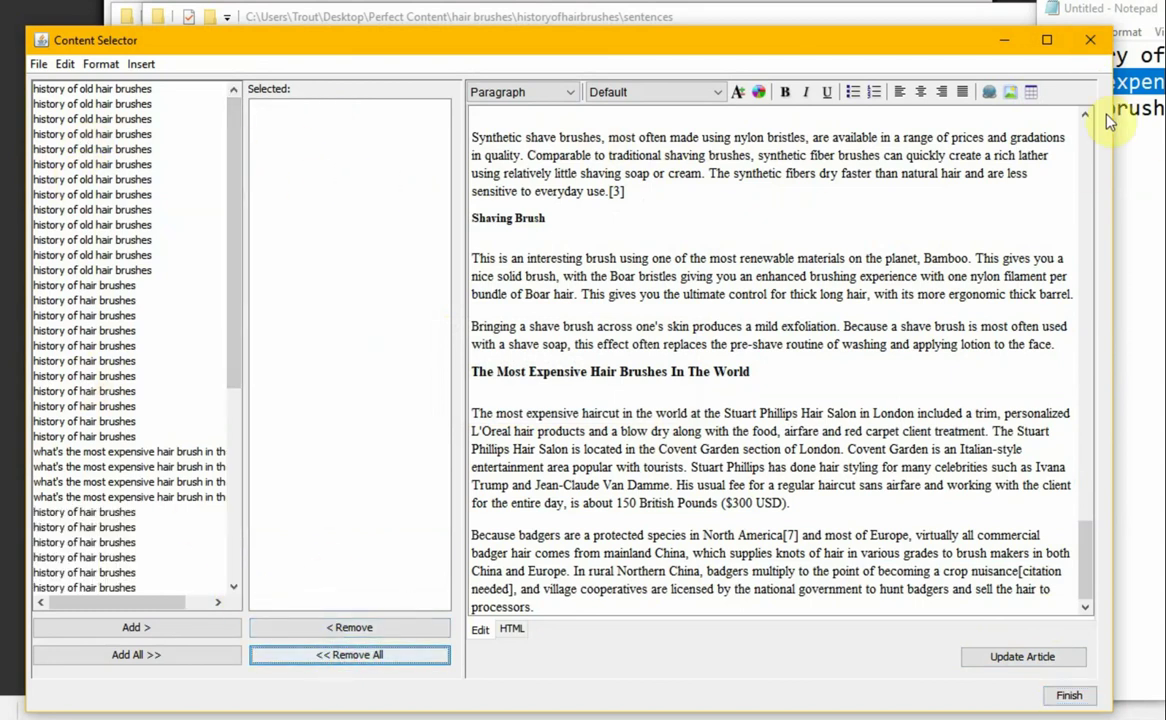
left_click(1097, 38)
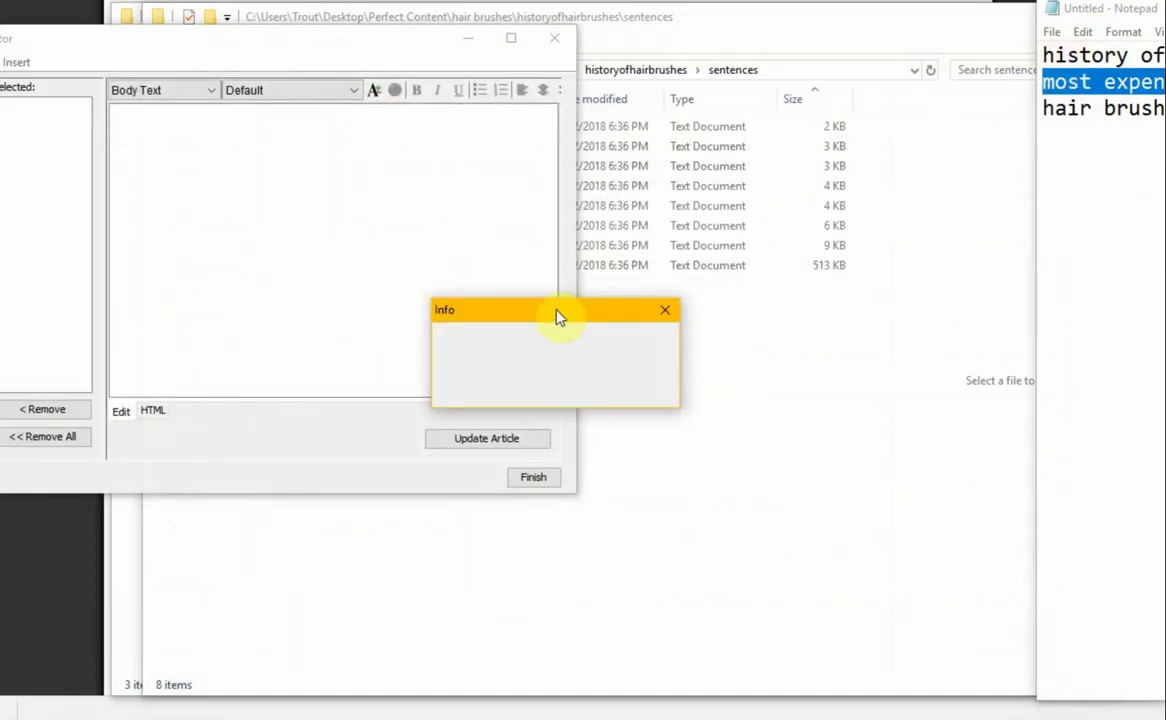
left_click(664, 312)
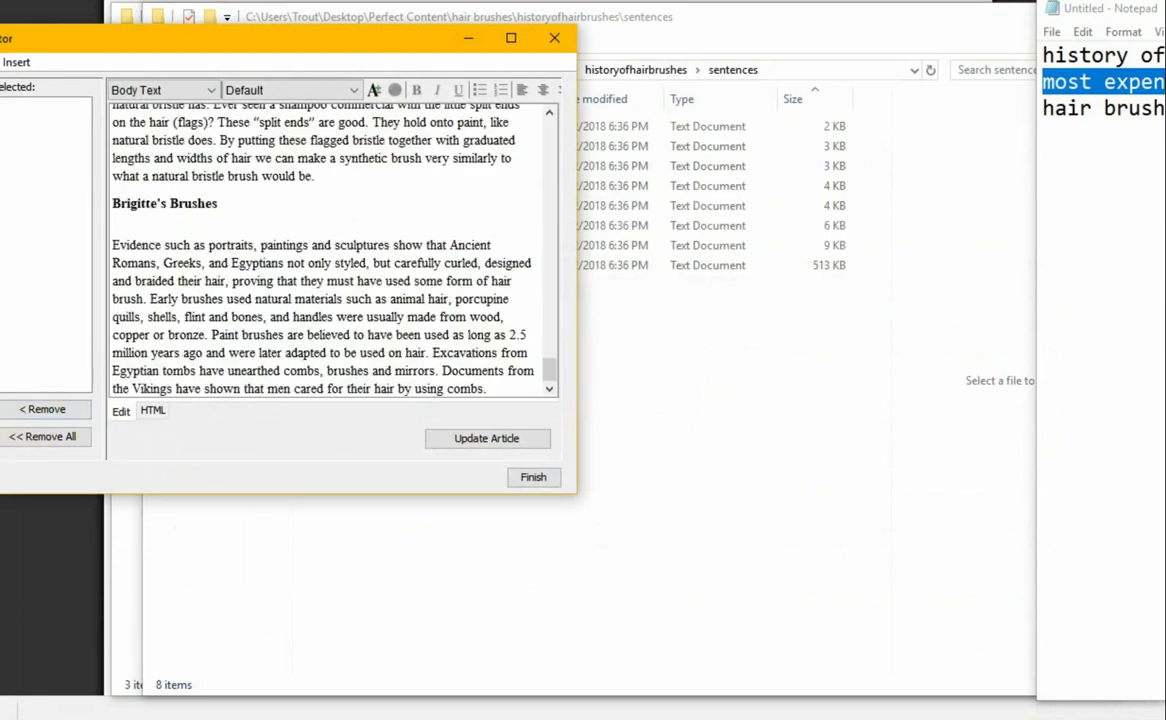
Re-add a range of articles from the top, update the edited article text, and finish
left_click_drag(246, 44, 421, 52)
left_click(113, 100, "shift")
left_click(122, 418)
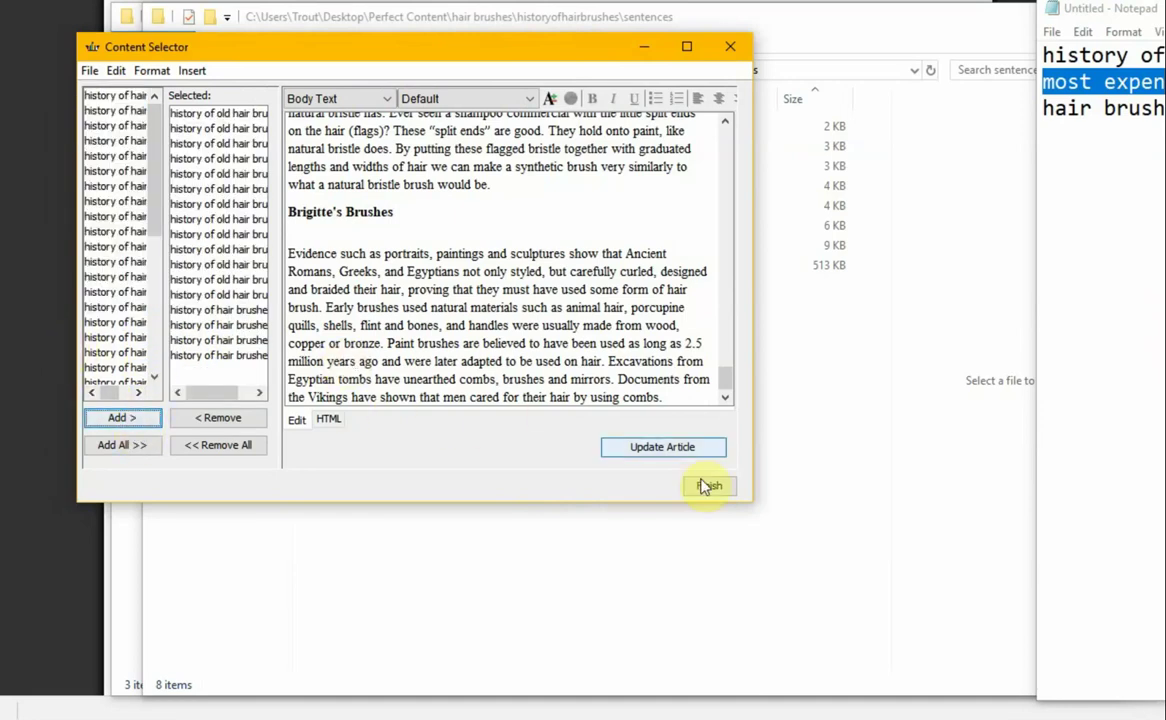
left_click(676, 451)
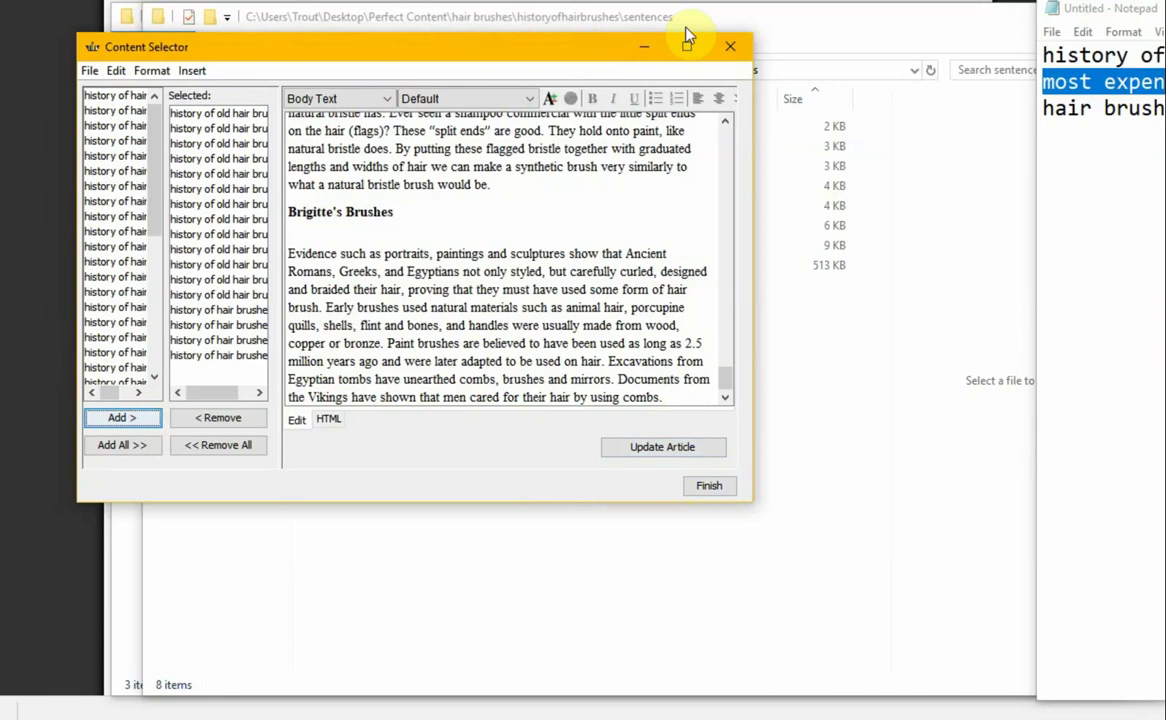
left_click(727, 51)
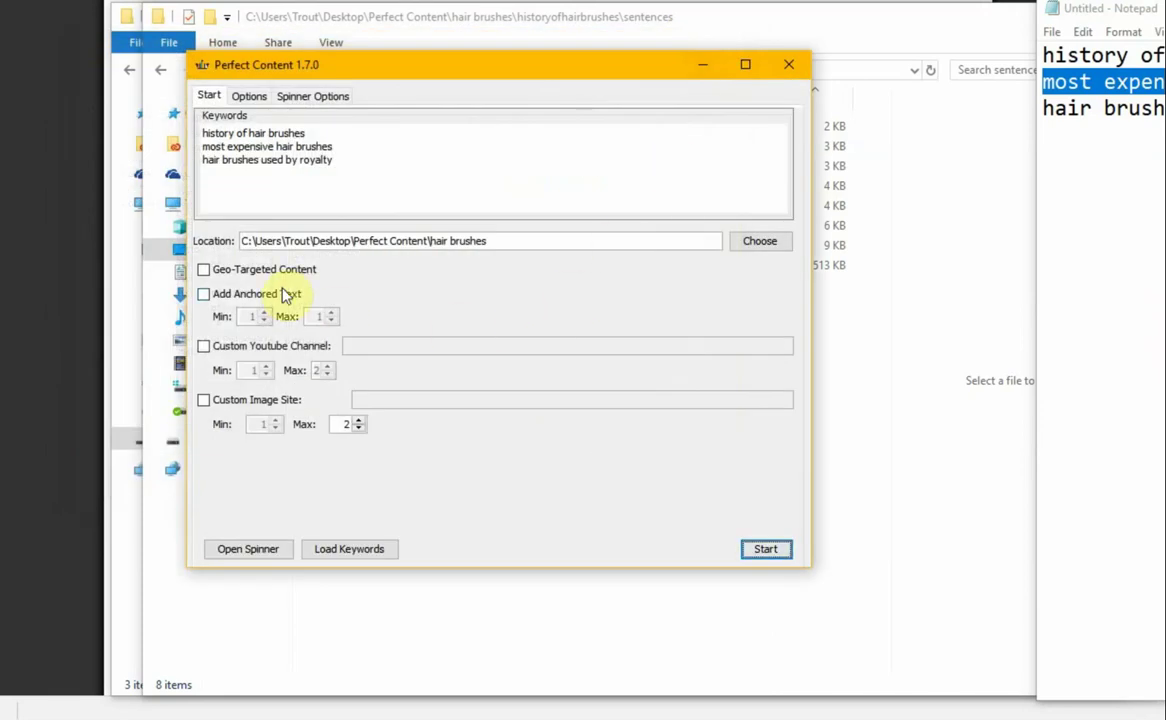
Minimize Perfect Content and preview the Nokia, styling products, LEAFtv, cleaning, Mason Pearson and straightening articles
left_click(705, 66)
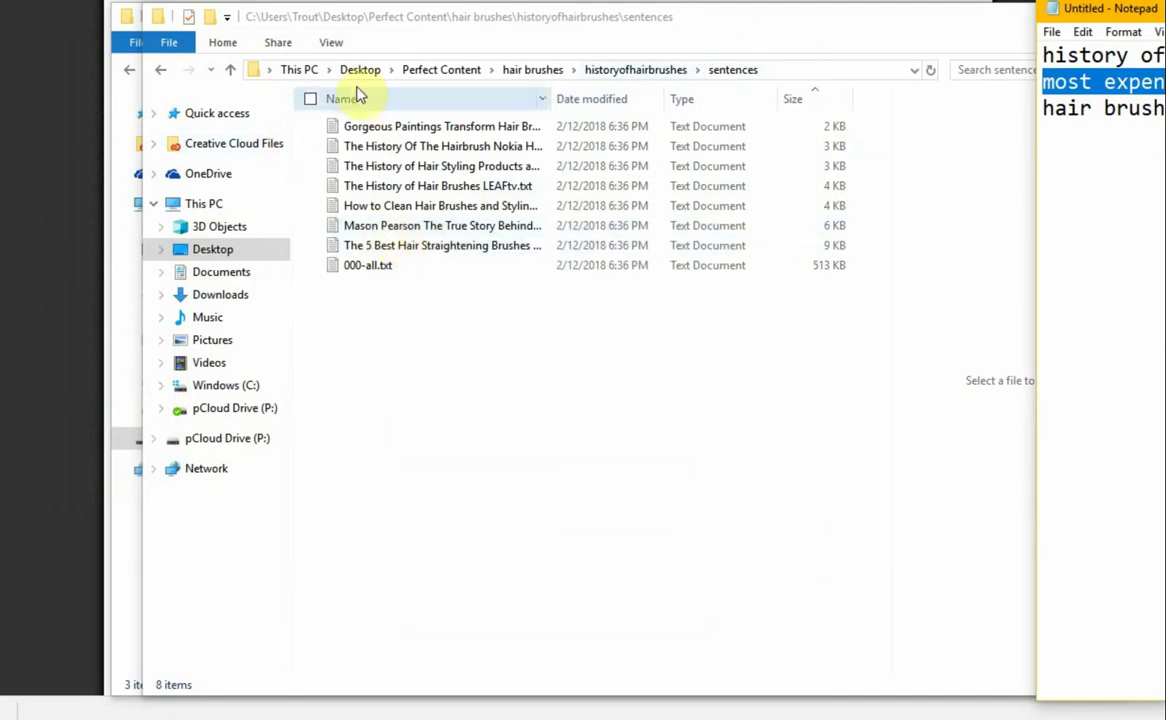
left_click(226, 45)
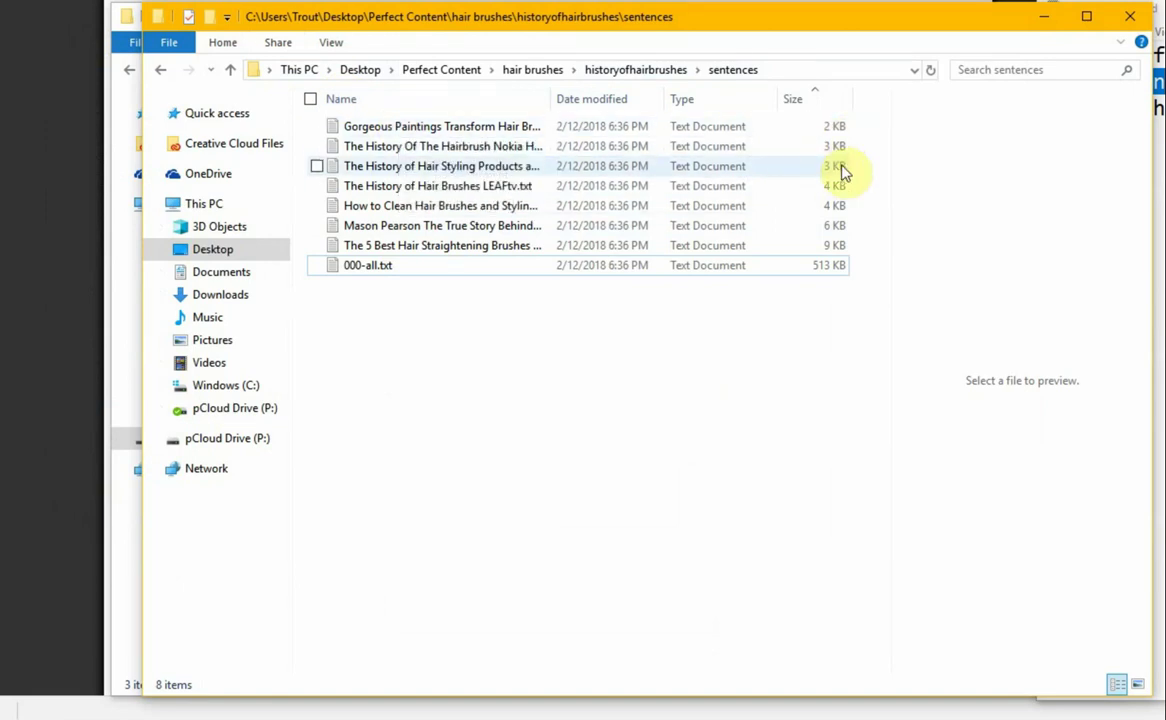
left_click(553, 148)
left_click(530, 167)
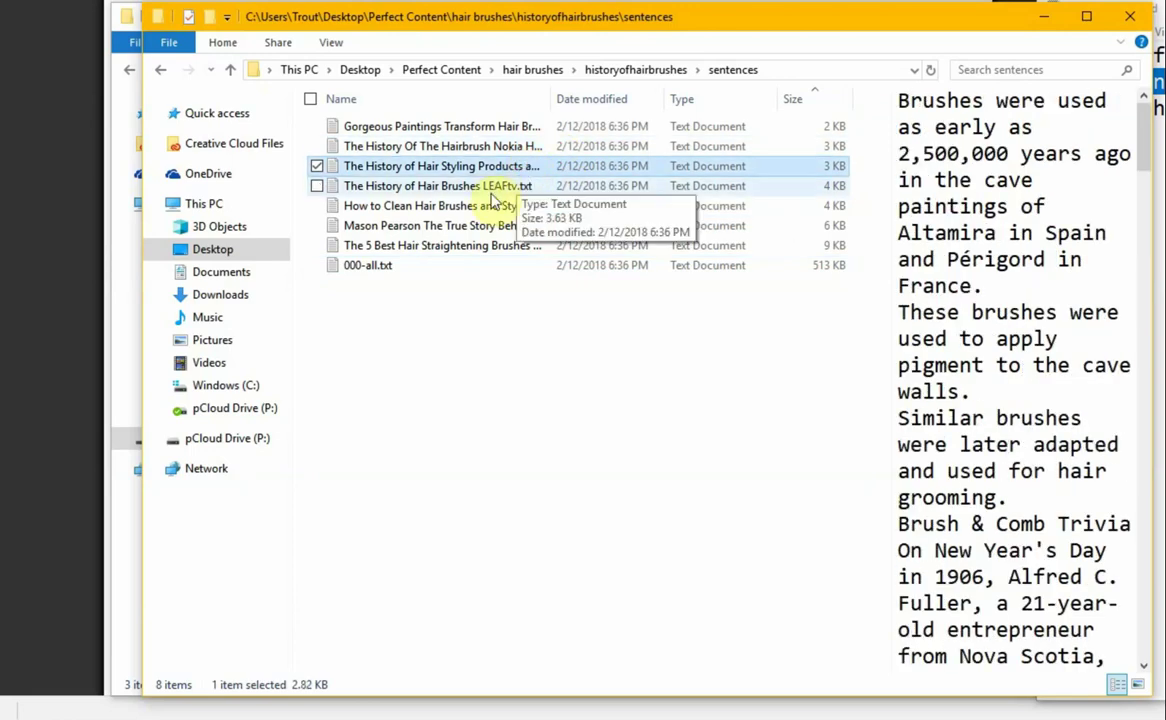
left_click(490, 190)
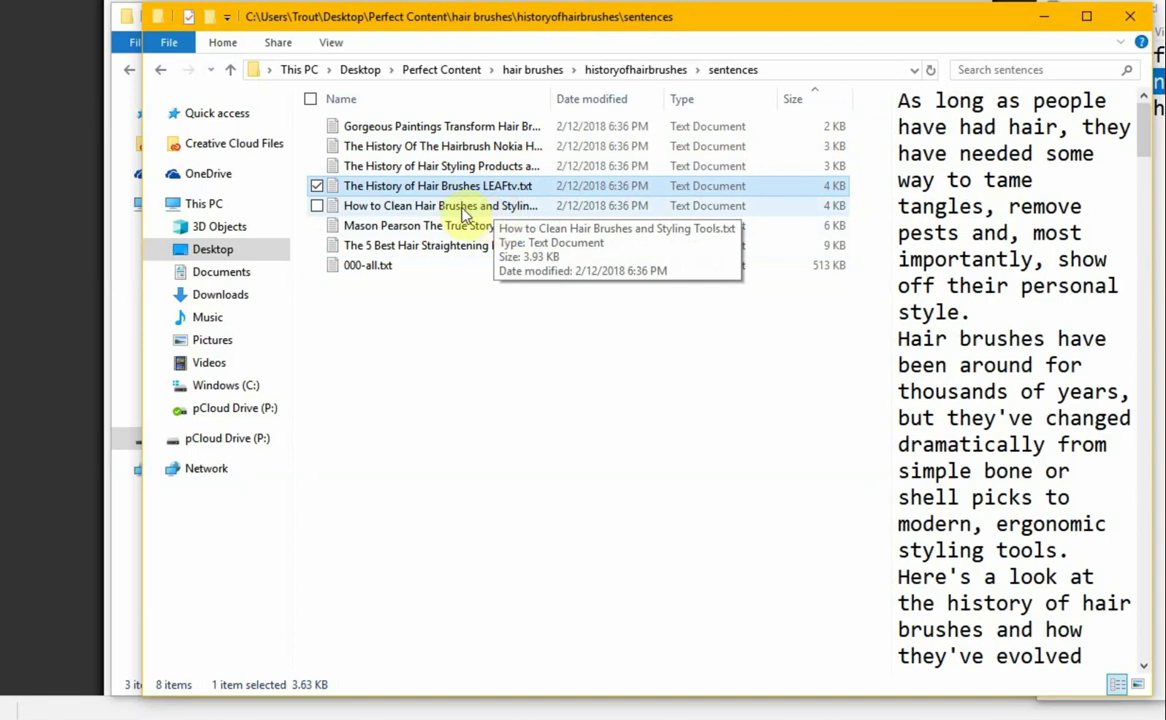
left_click(463, 208)
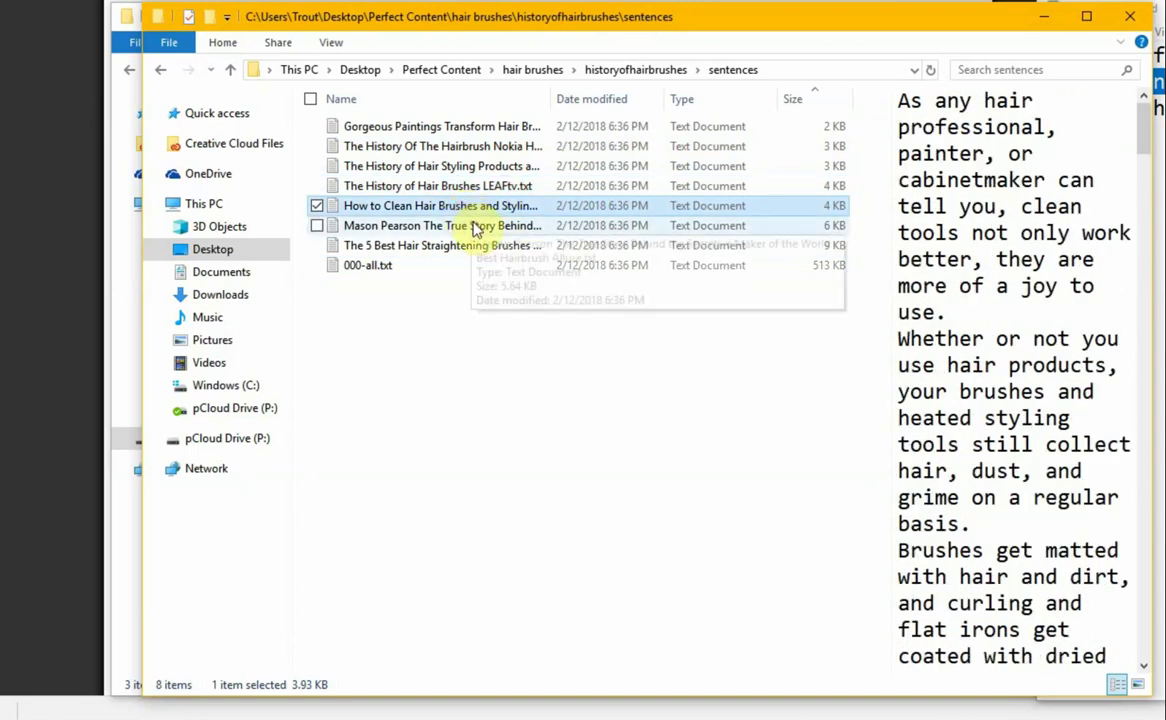
left_click(480, 228)
left_click(490, 248)
left_click(468, 187)
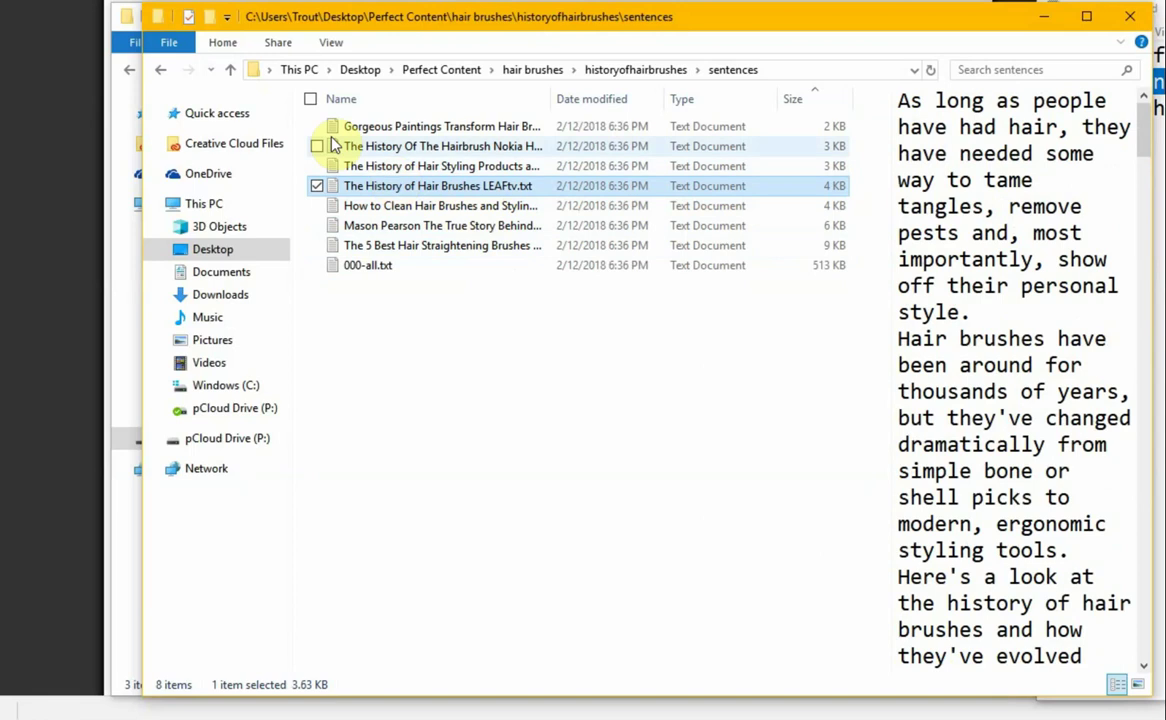
left_click(226, 44)
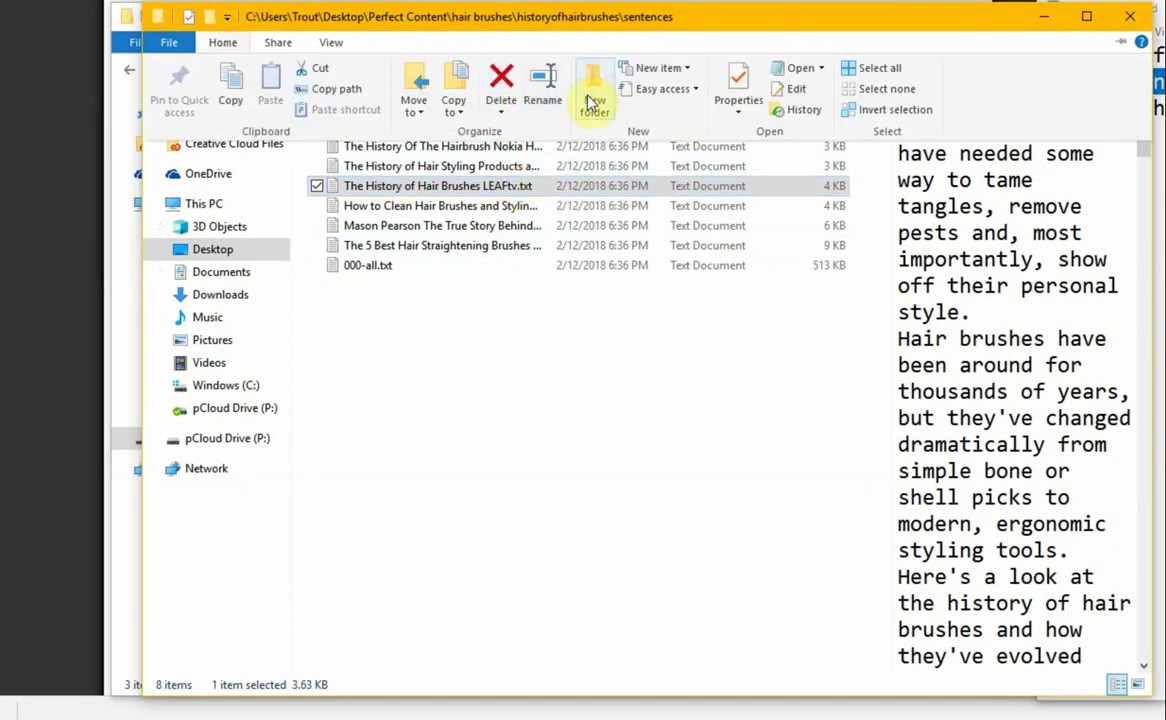
Create a 'brushes' folder in sentences and copy the seven hair brush articles into it
left_click(594, 103)
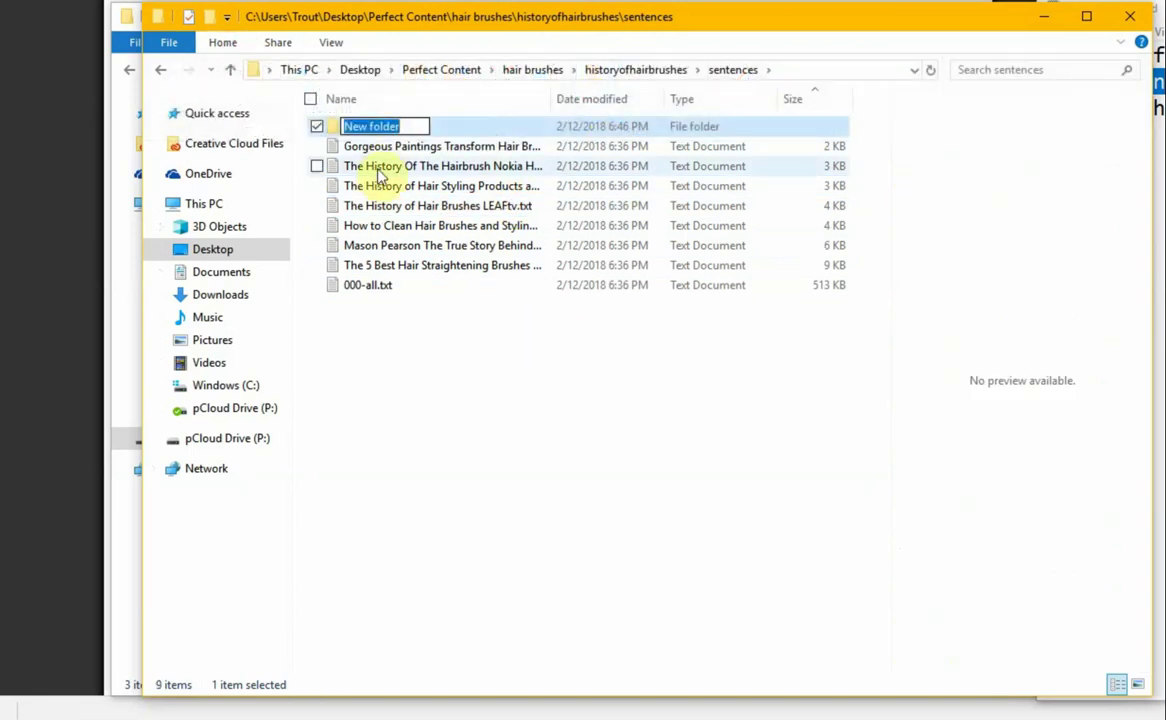
type("brushes")
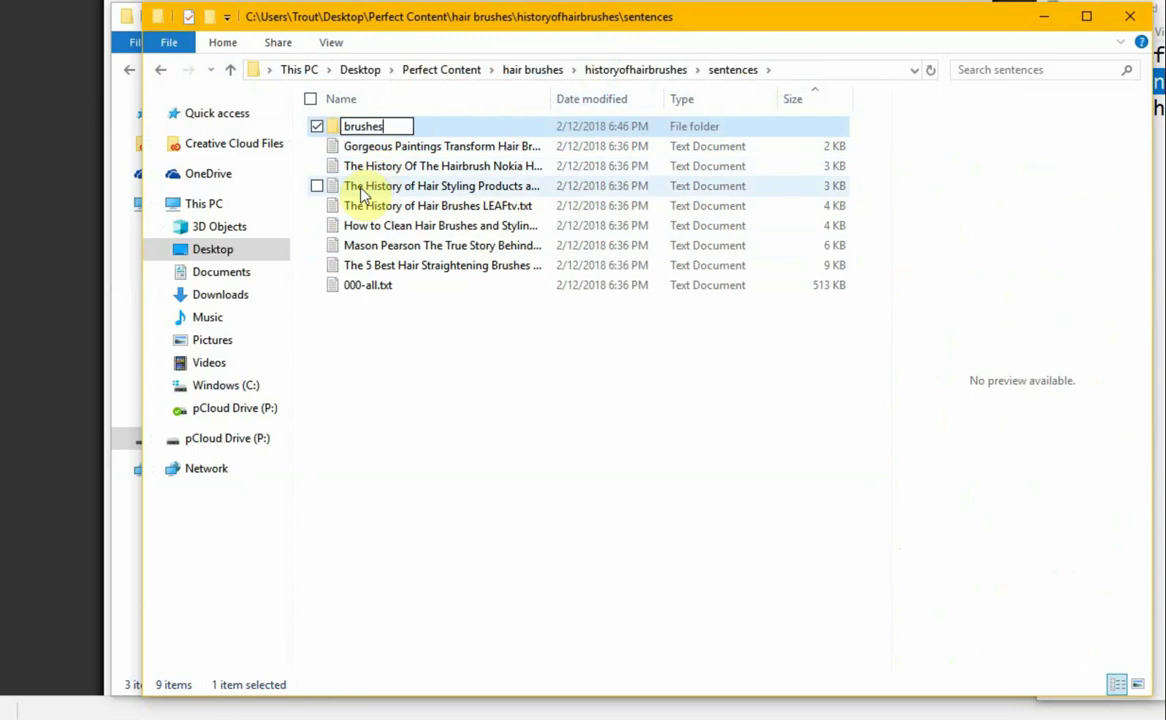
key("Return")
left_click(376, 147)
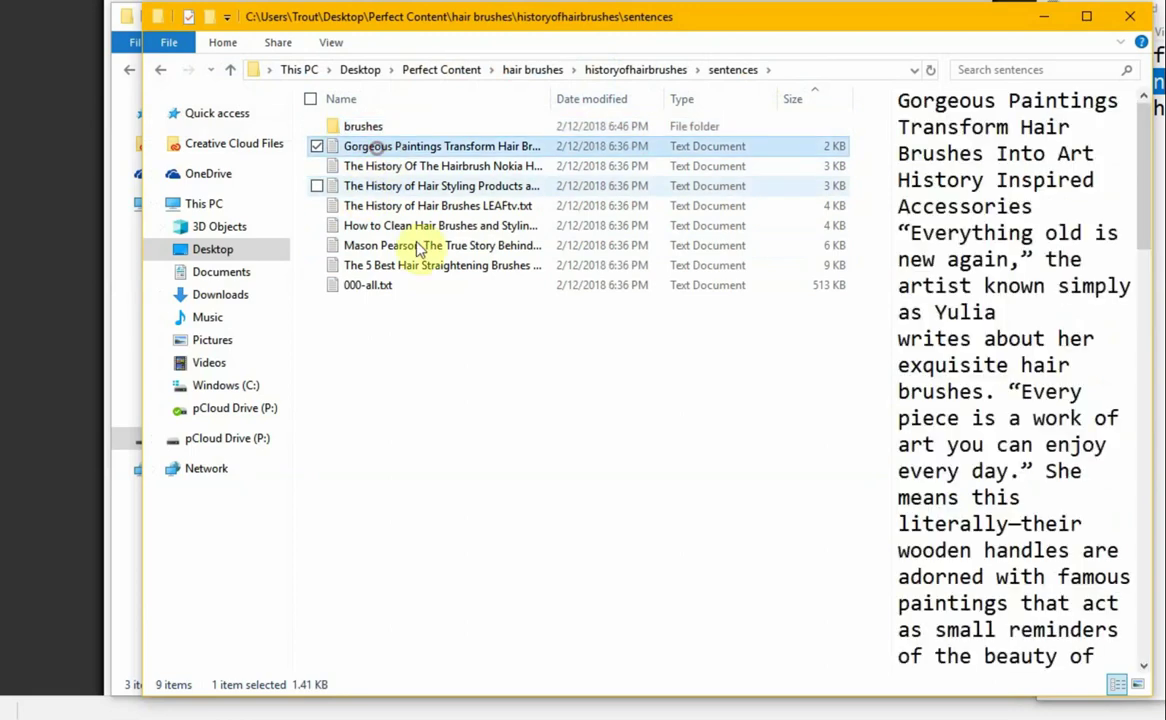
left_click(424, 265, "shift")
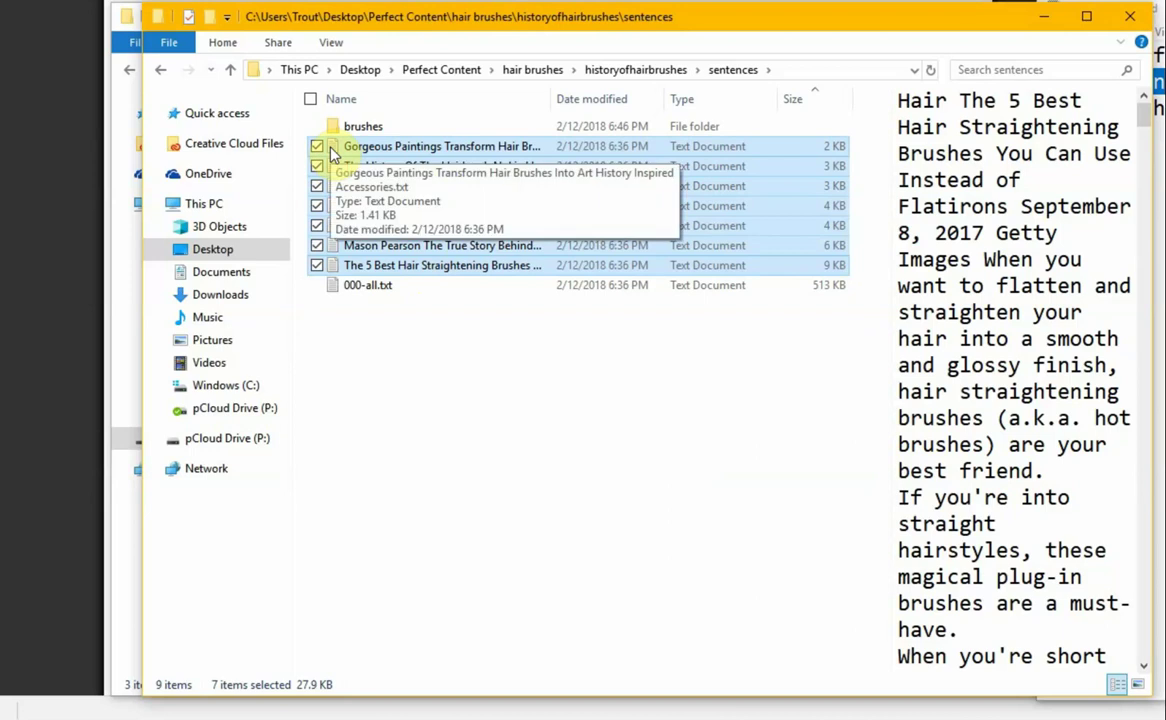
mouse_move(333, 150)
left_mouse_down()
mouse_move(333, 133)
mouse_move(333, 146)
left_mouse_up()
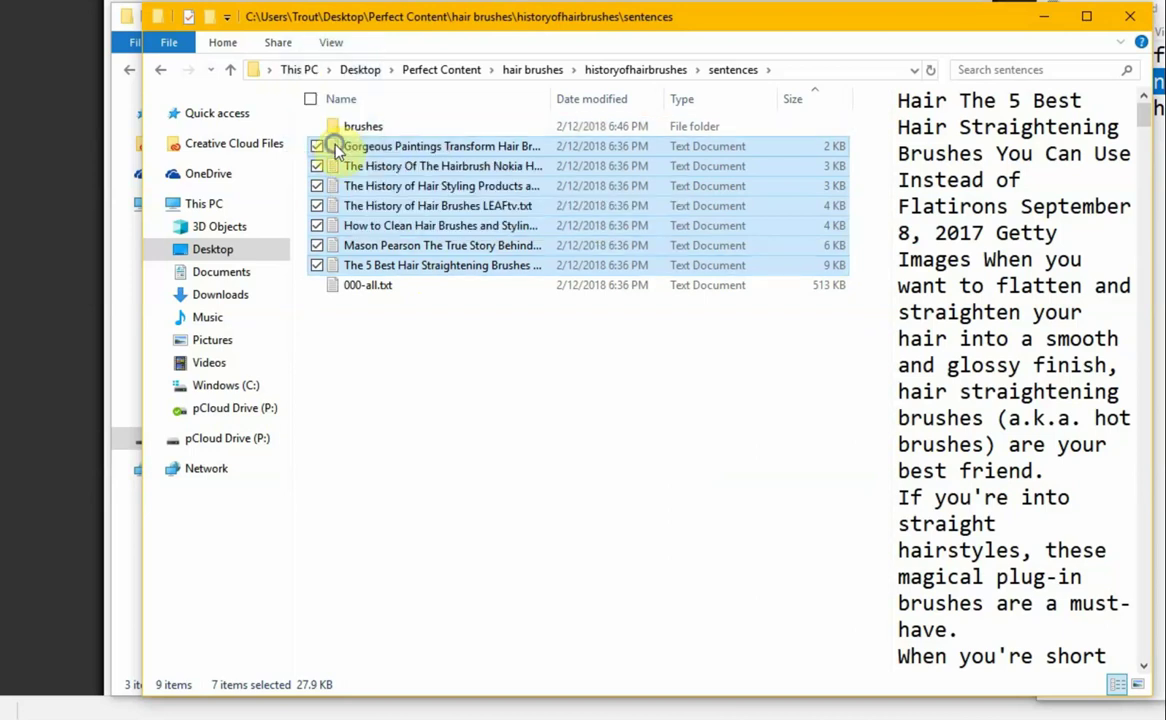
right_click(334, 146)
left_click(410, 427)
double_click(337, 134)
right_click(376, 166)
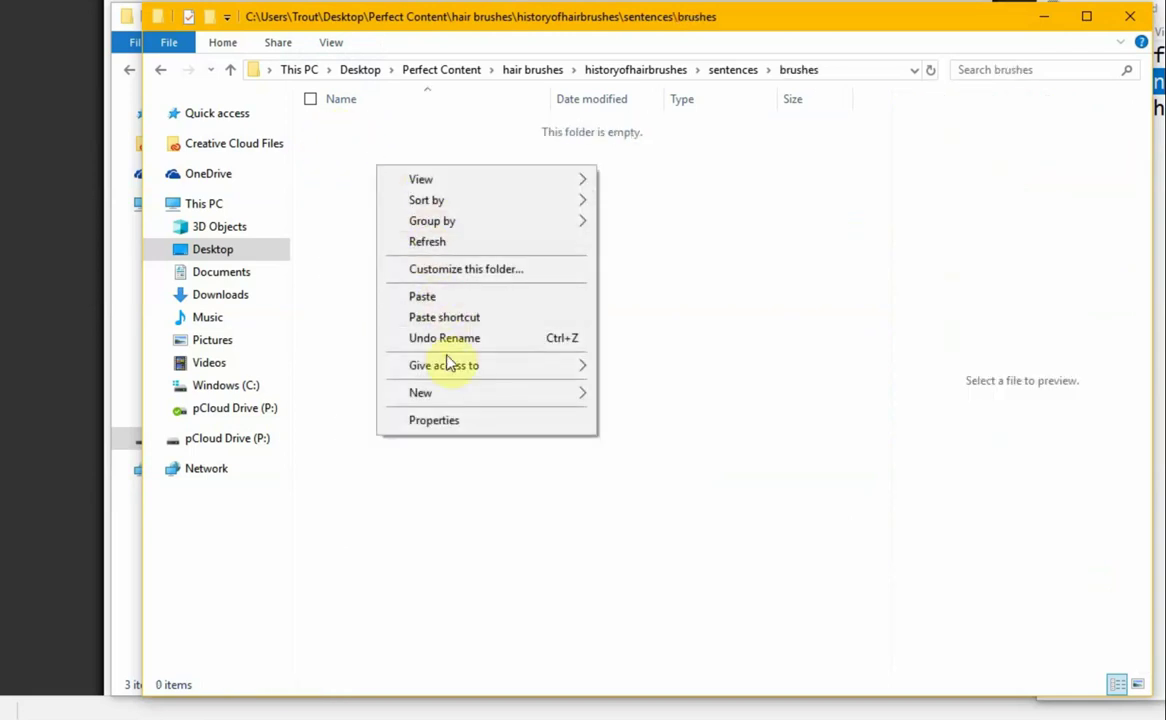
left_click(427, 302)
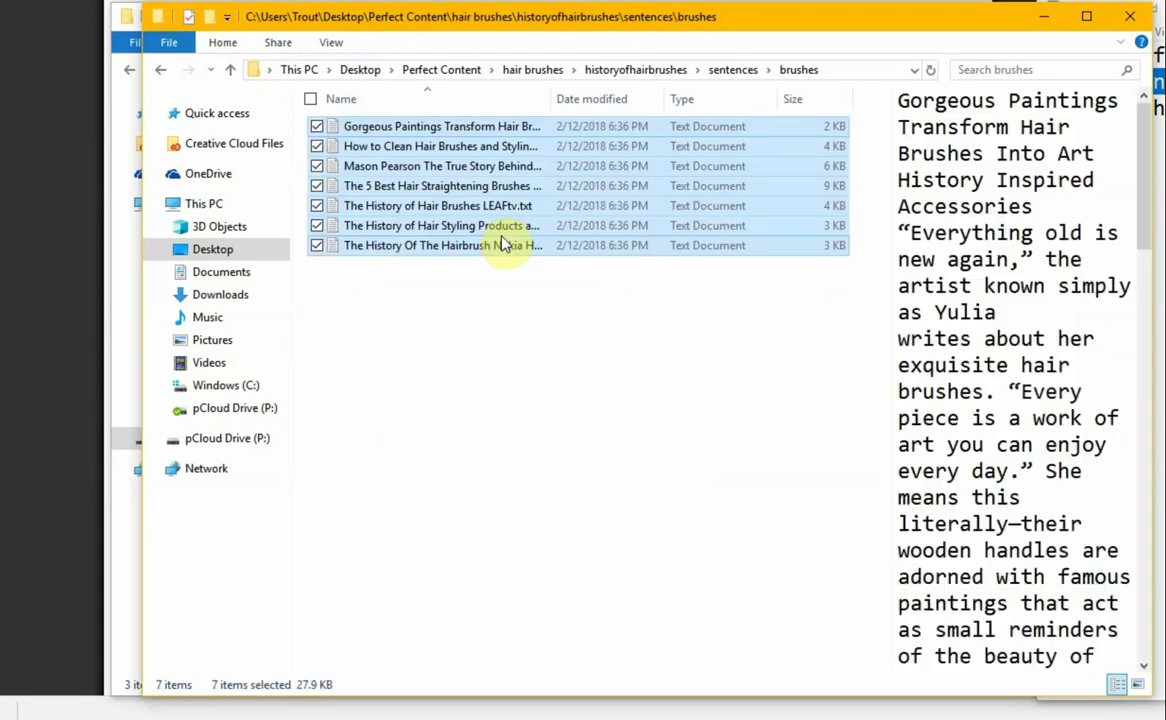
Compress the brushes folder into brushes.zip with 7-Zip
left_click(230, 76)
right_click(348, 130)
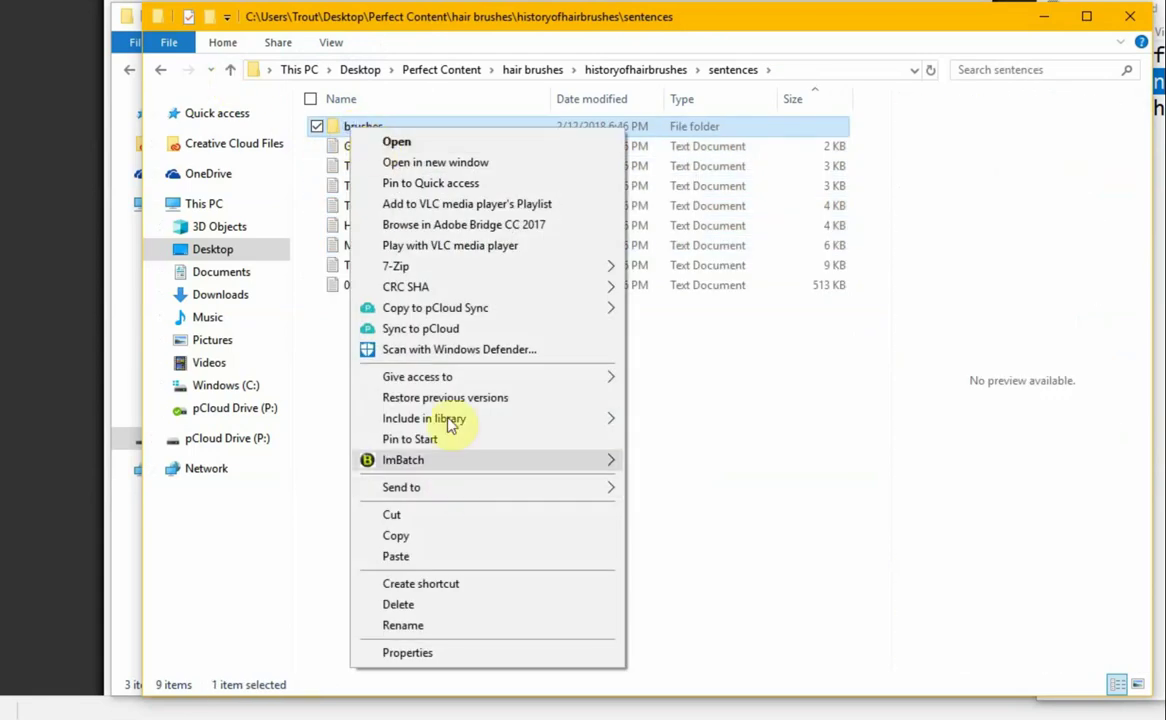
mouse_move(476, 268)
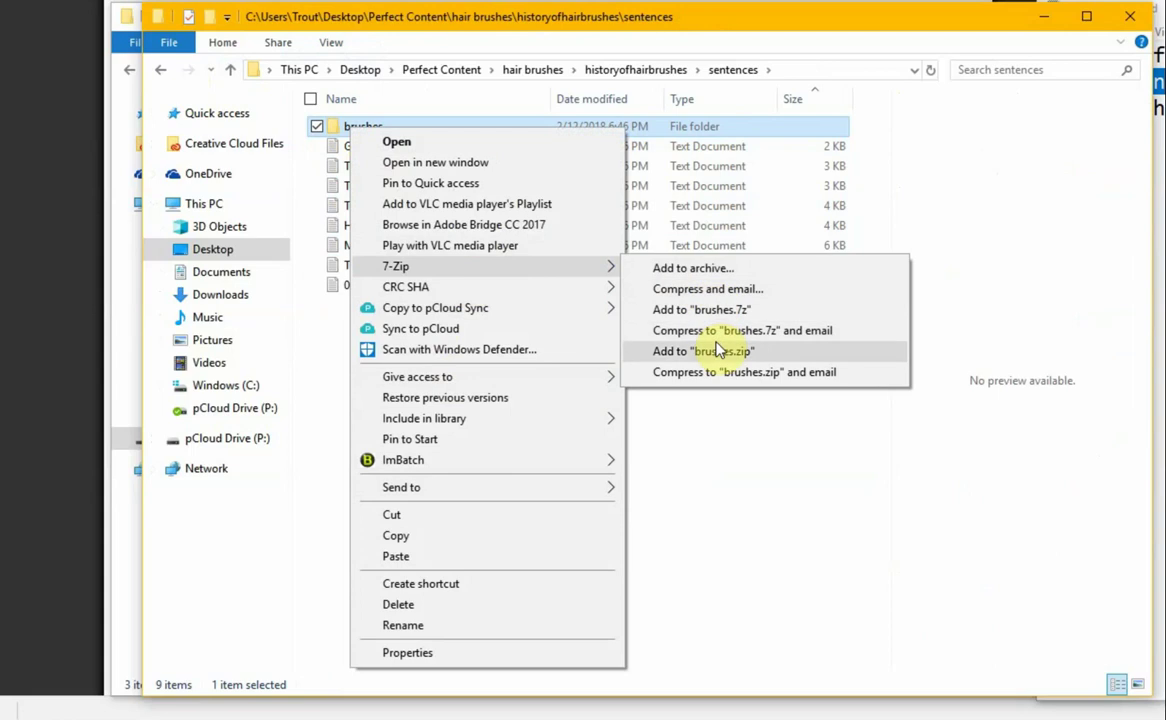
left_click(662, 351)
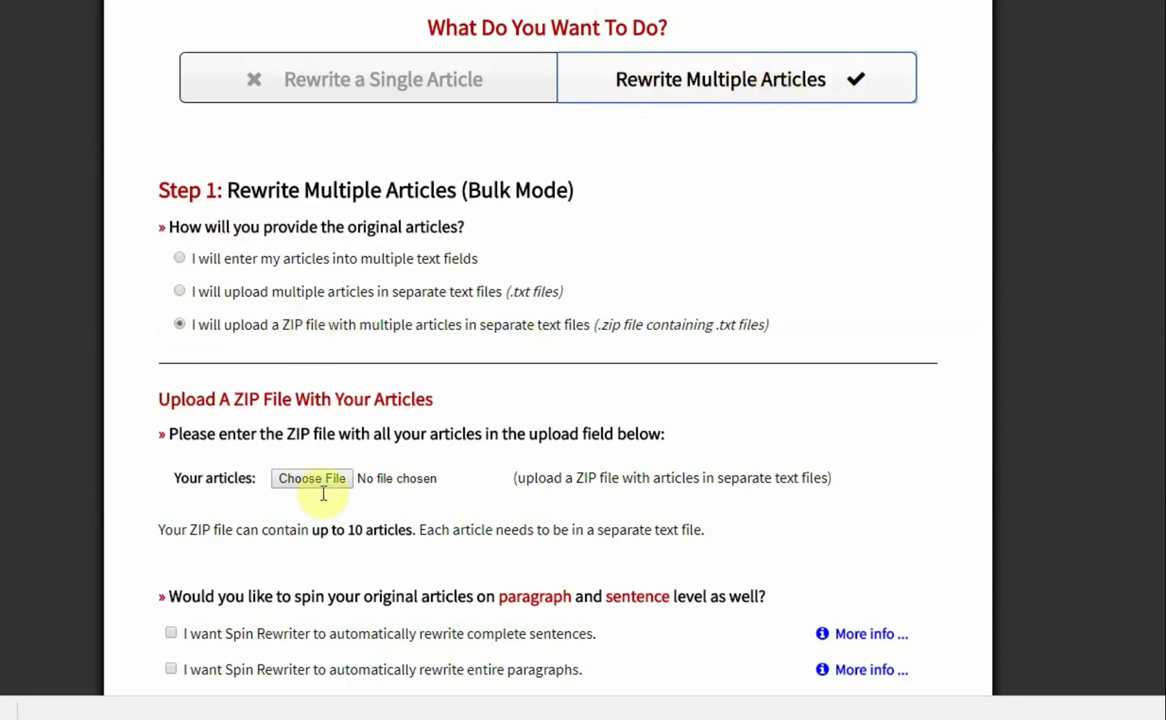
Close the cowboy boots folder and drag brushes.zip onto the bulk rewrite ZIP upload field
mouse_move(470, 712)
left_click(554, 643)
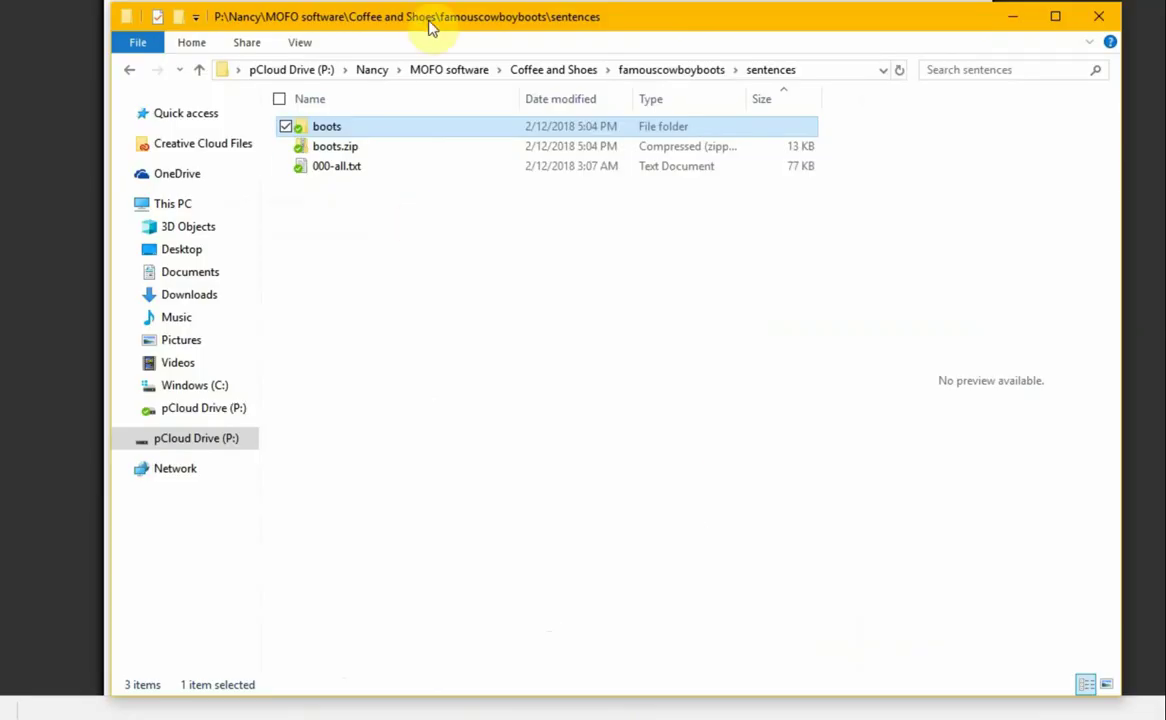
left_click_drag(429, 26, 458, 26)
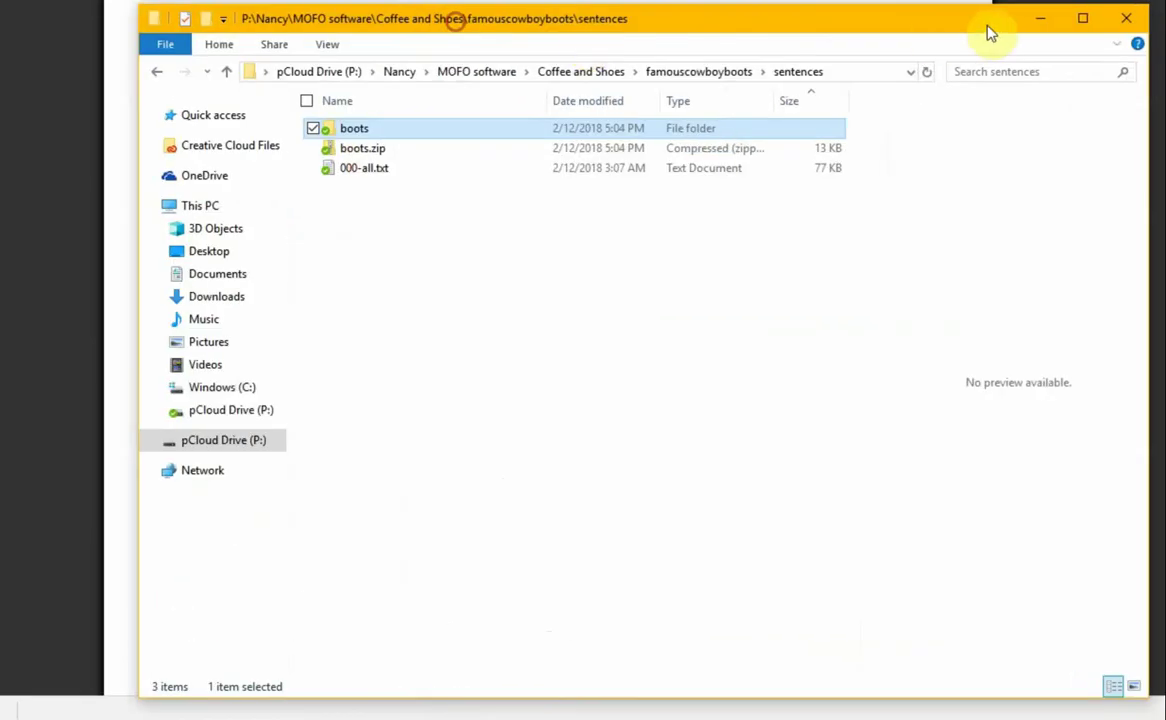
left_click(1132, 21)
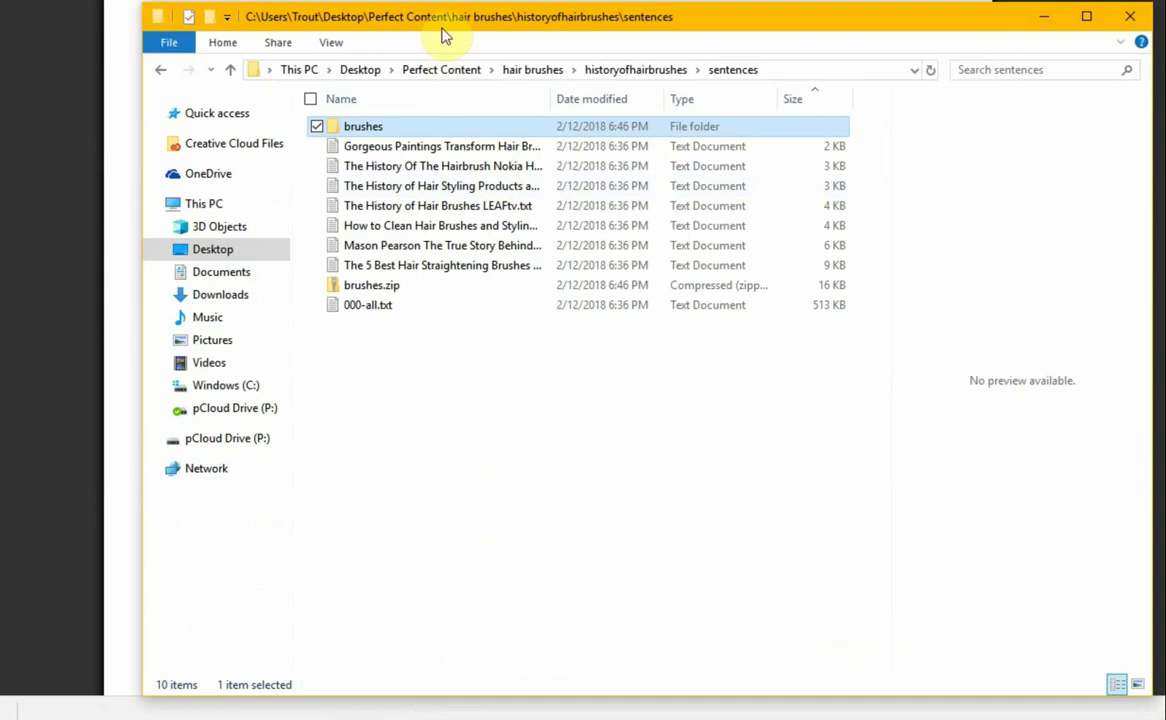
left_click_drag(445, 34, 826, 52)
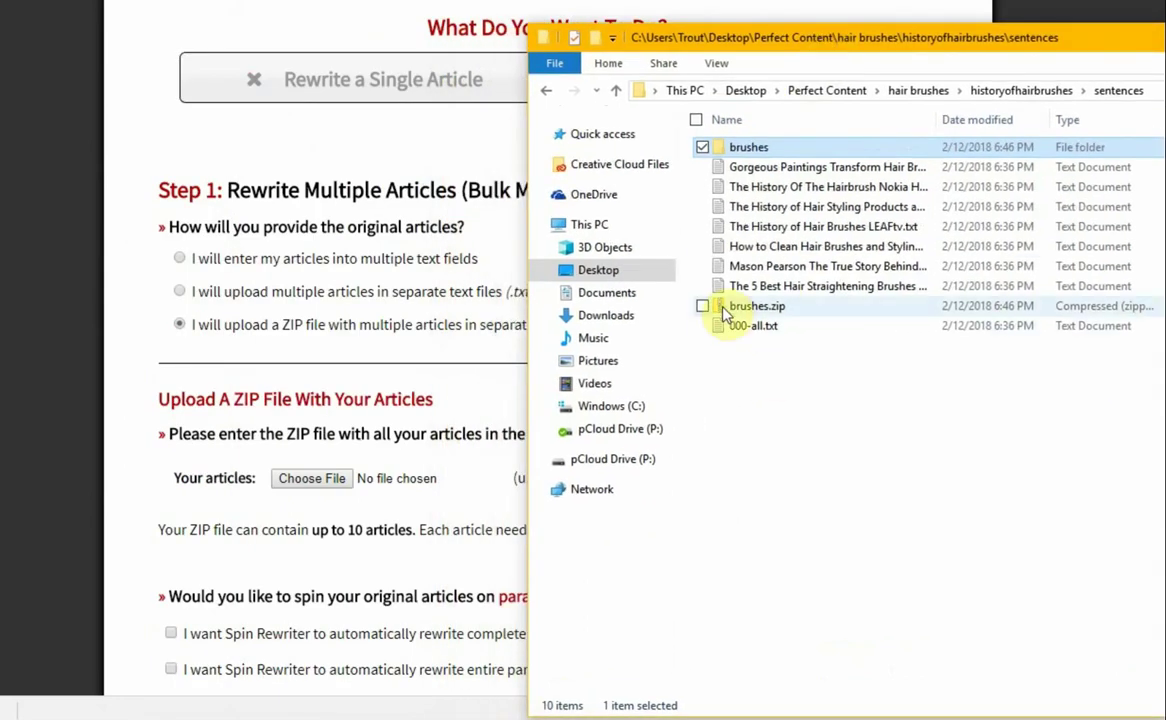
left_click_drag(724, 312, 383, 482)
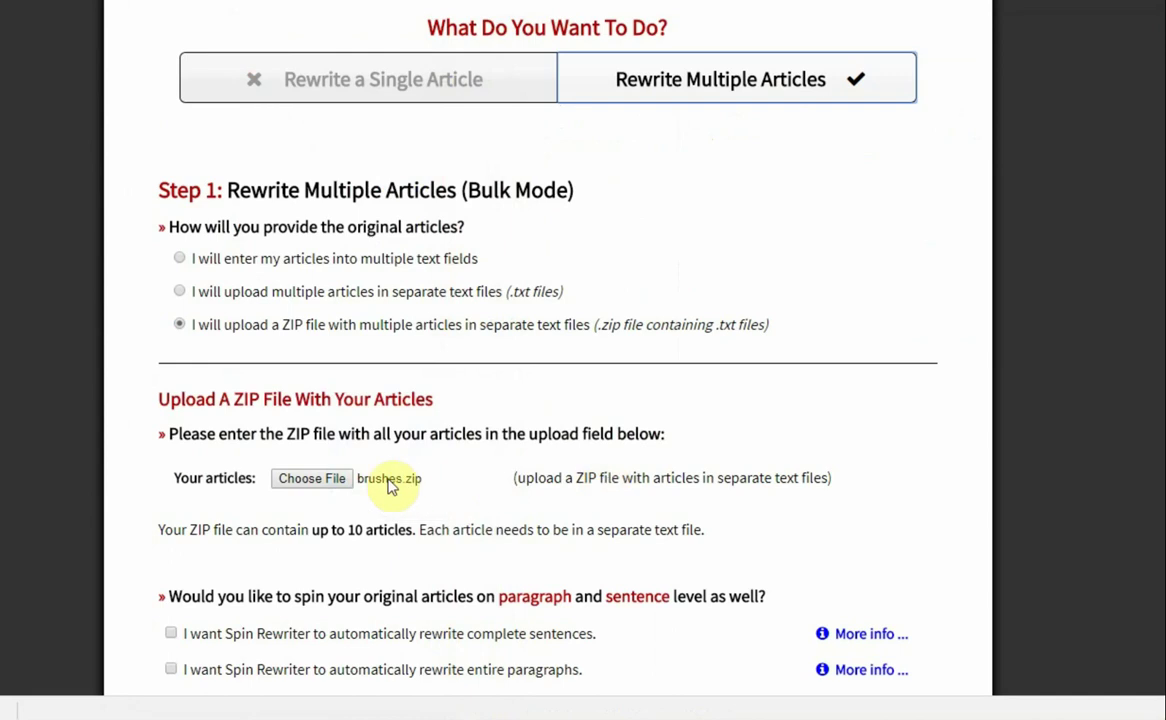
scroll(377, 526, "down", 2)
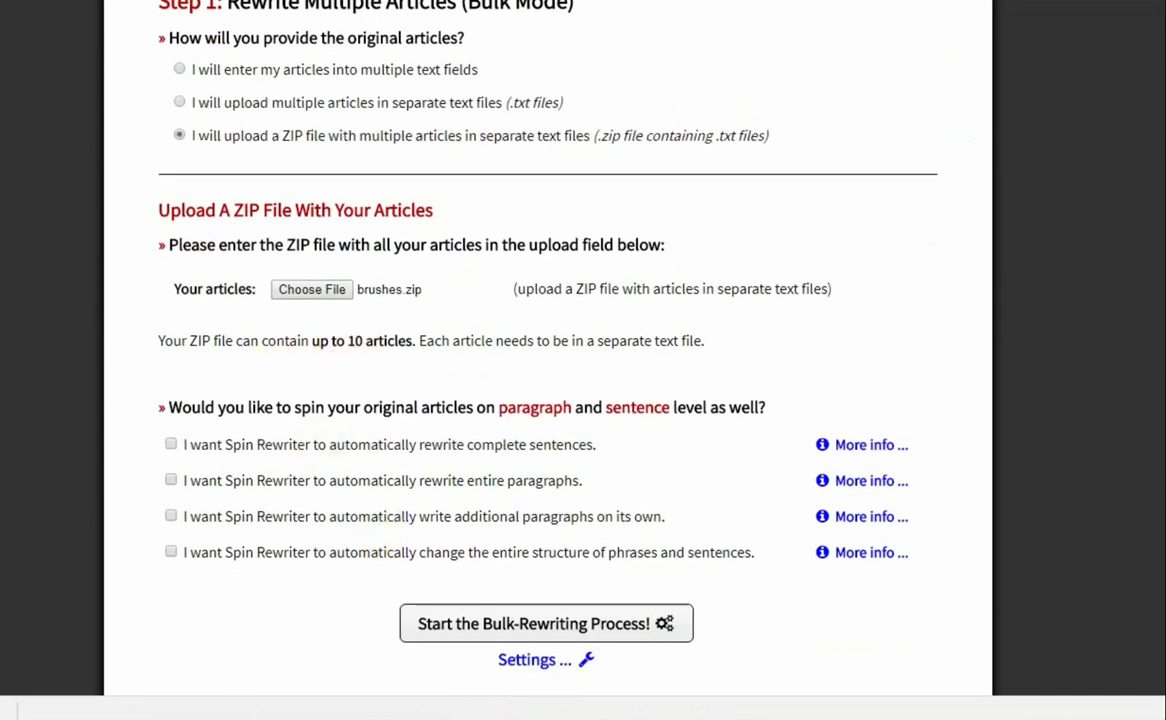
Turn on paragraph and sentence-structure rewriting for brushes.zip, then show the bulk settings
key("alt+Tab")
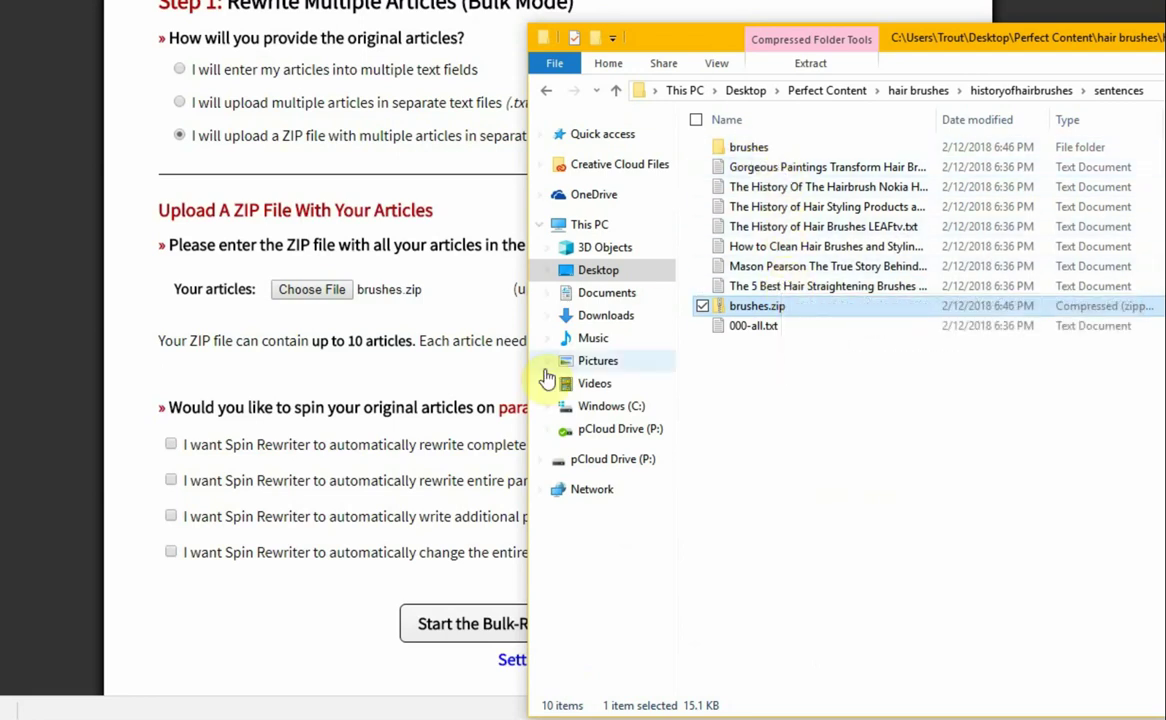
left_click(385, 370)
left_click_drag(356, 341, 384, 341)
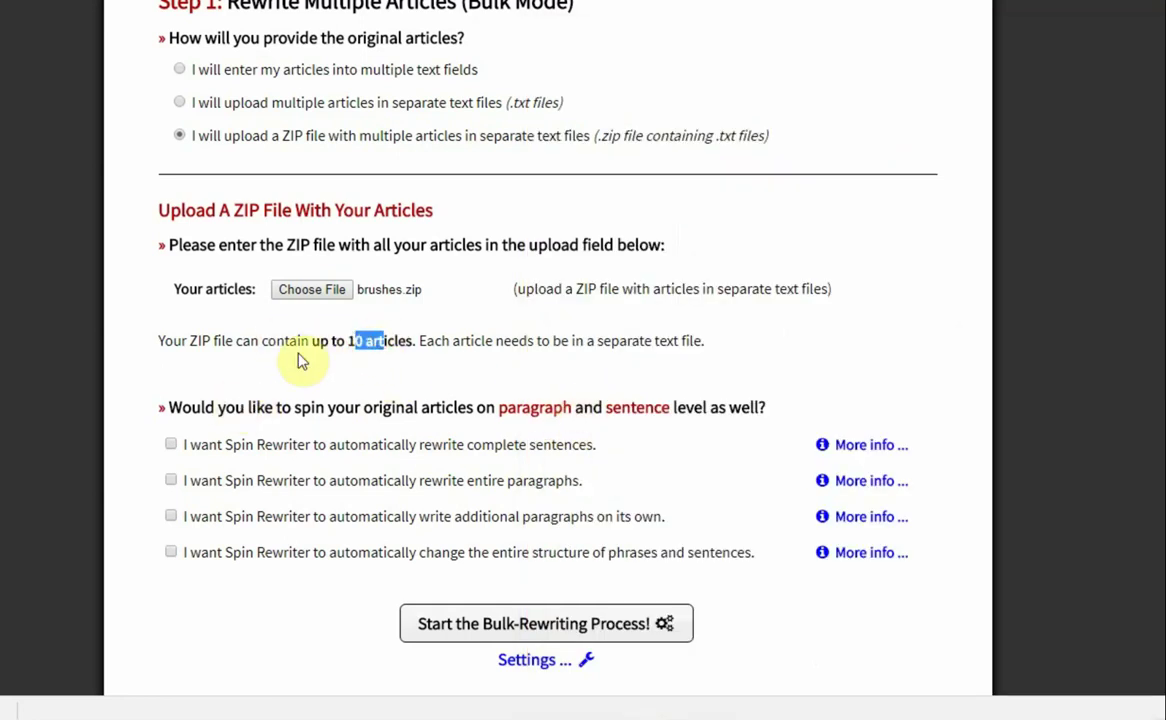
scroll(300, 360, "down", 1)
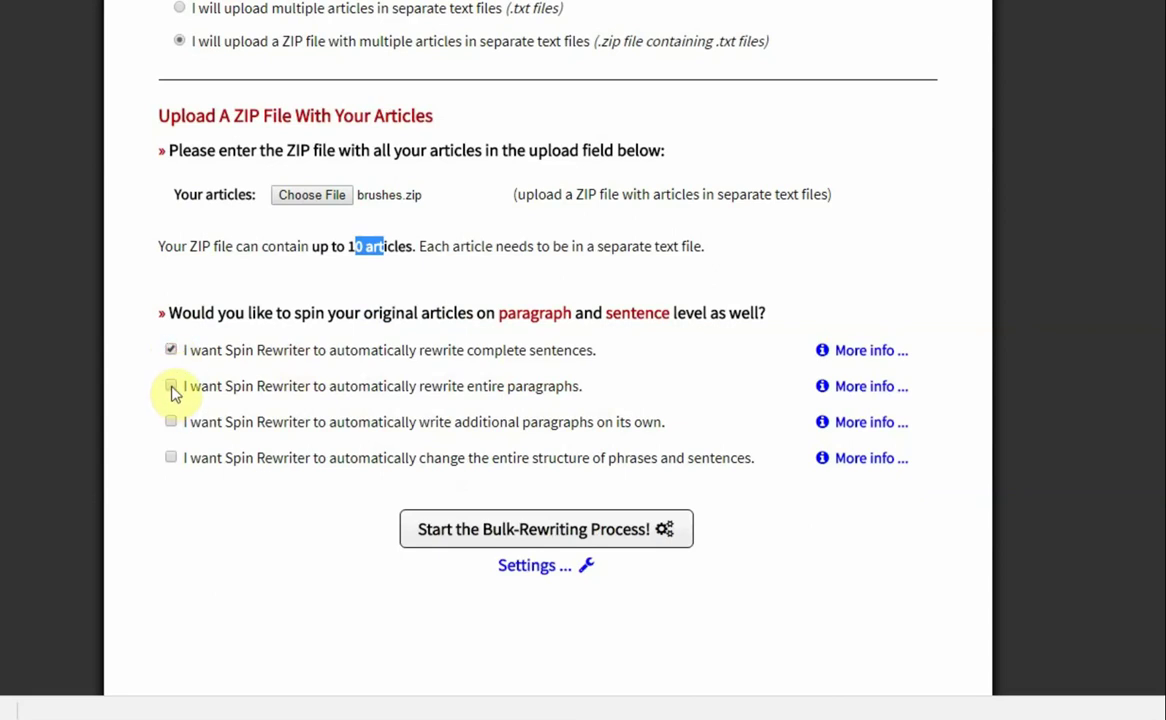
left_click(172, 390)
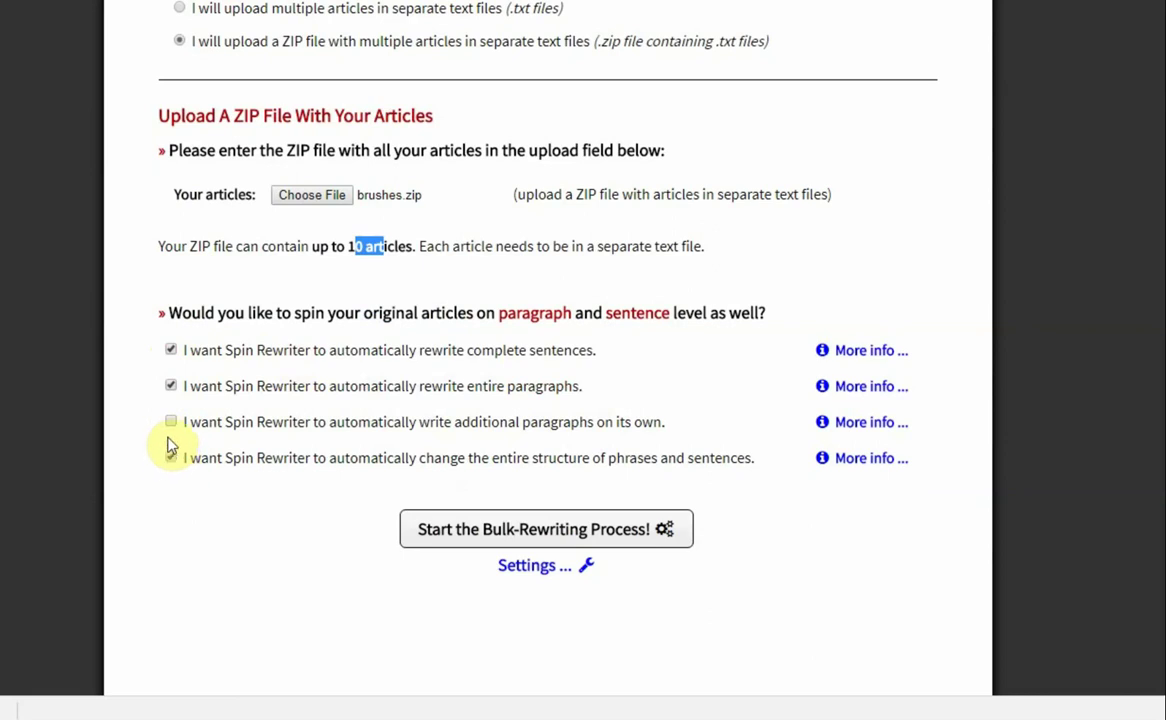
left_click(170, 452)
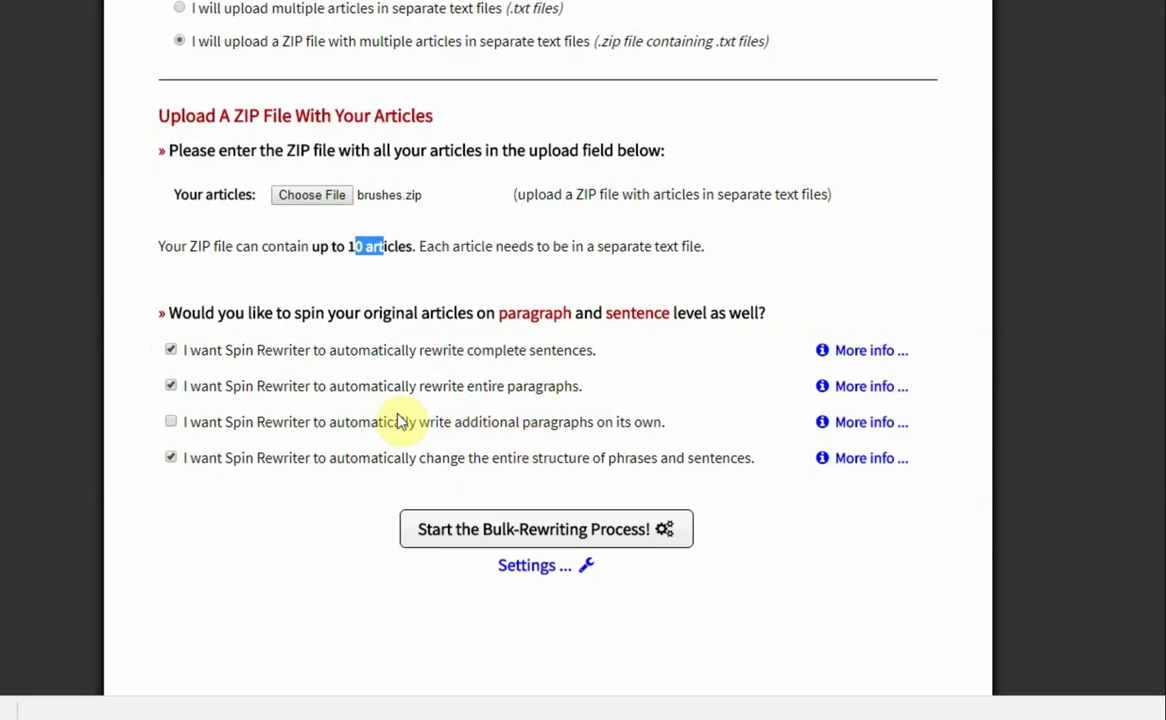
left_click(368, 249)
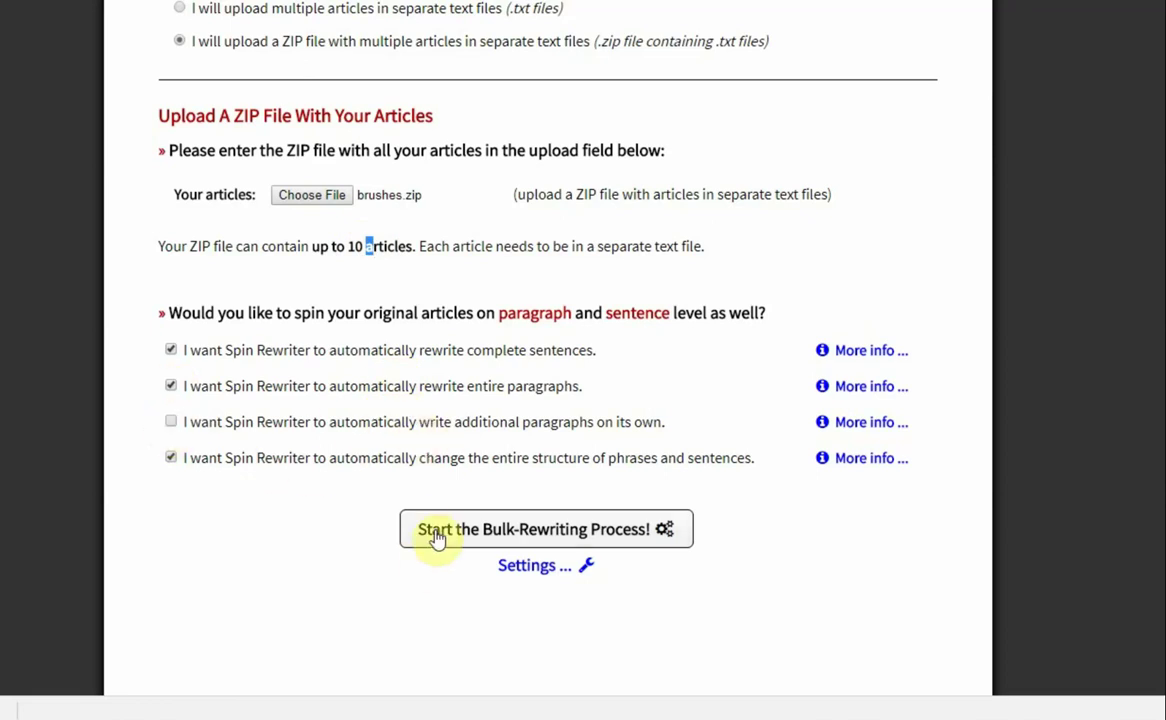
left_click(510, 568)
Enter 'hair brushes' in the Protected Keywords box of the Bulk Rewrite Settings
scroll(250, 434, "down", 4)
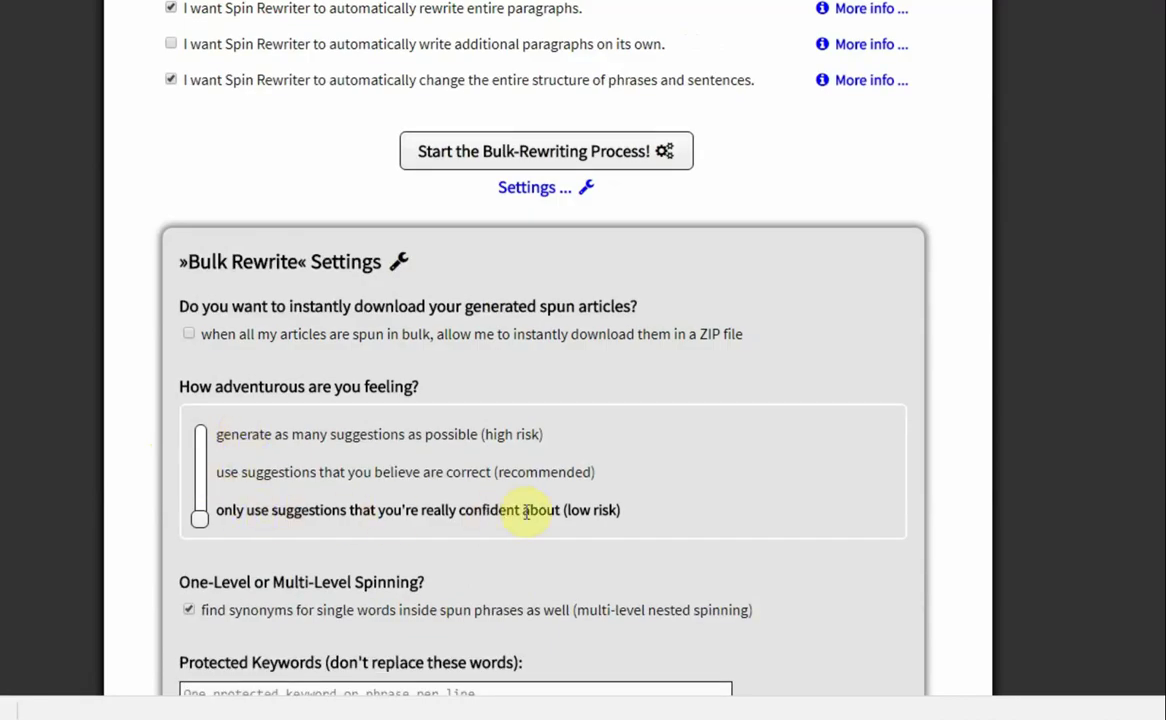
scroll(462, 505, "down", 3)
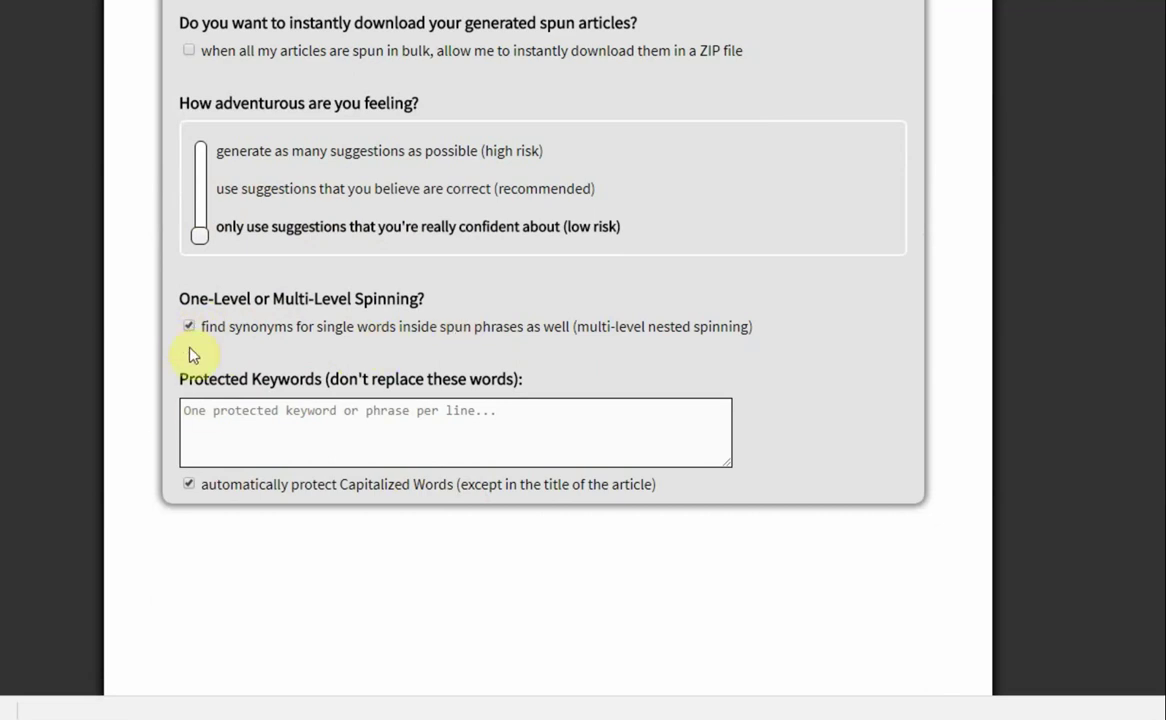
left_click(218, 411)
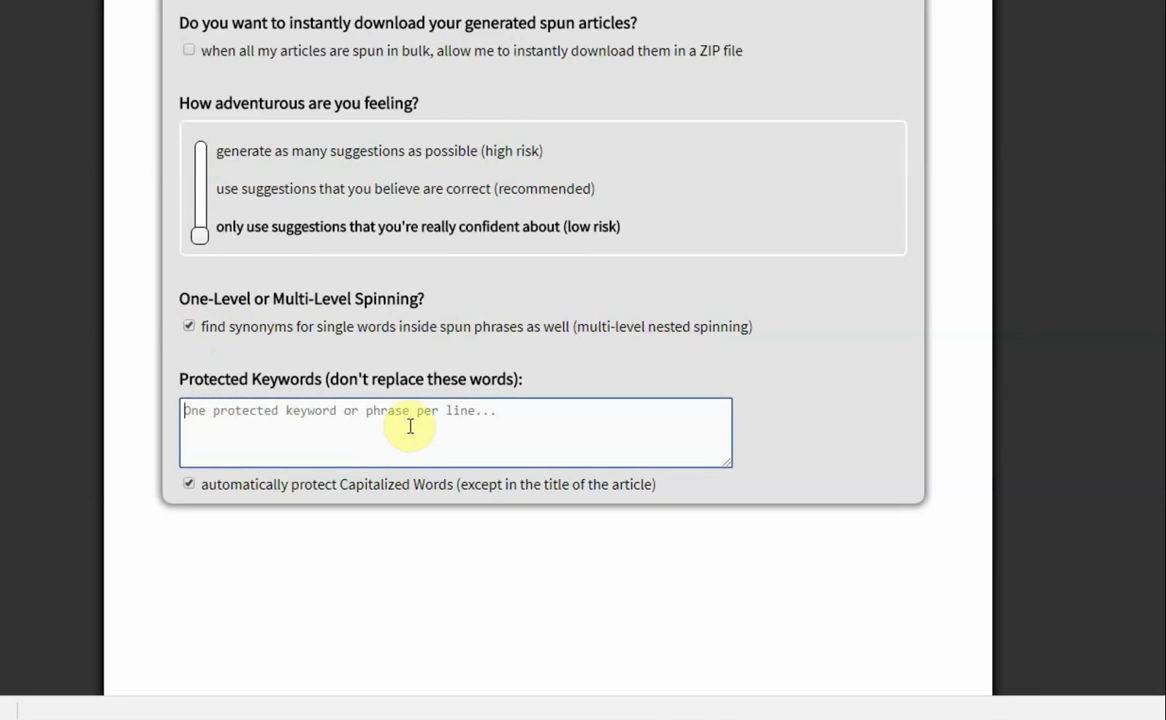
type("hair brushes")
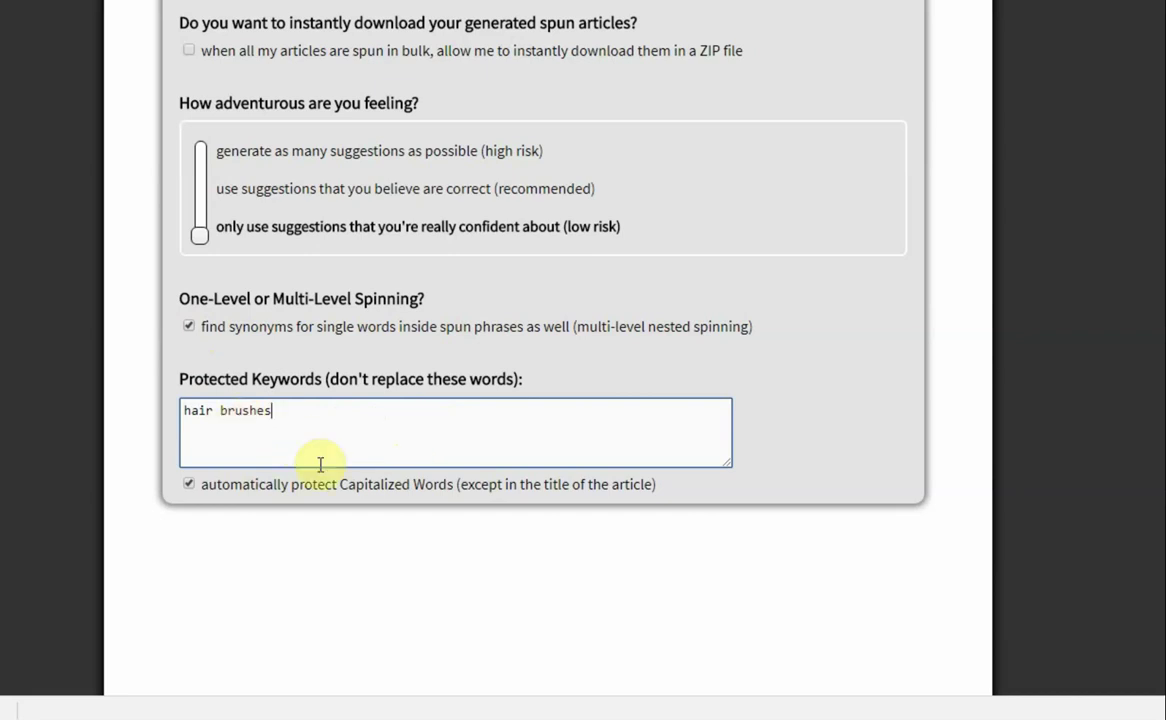
scroll(903, 596, "up", 1)
scroll(545, 300, "down", 1)
scroll(545, 300, "up", 1)
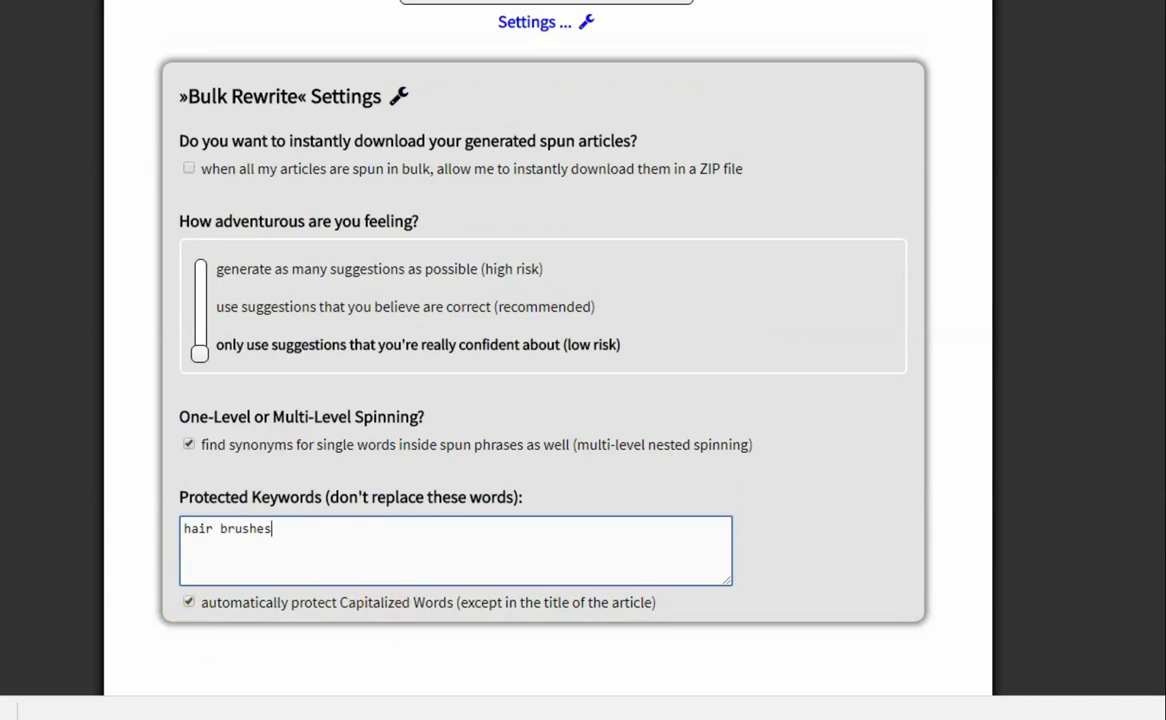
scroll(545, 340, "up", 1)
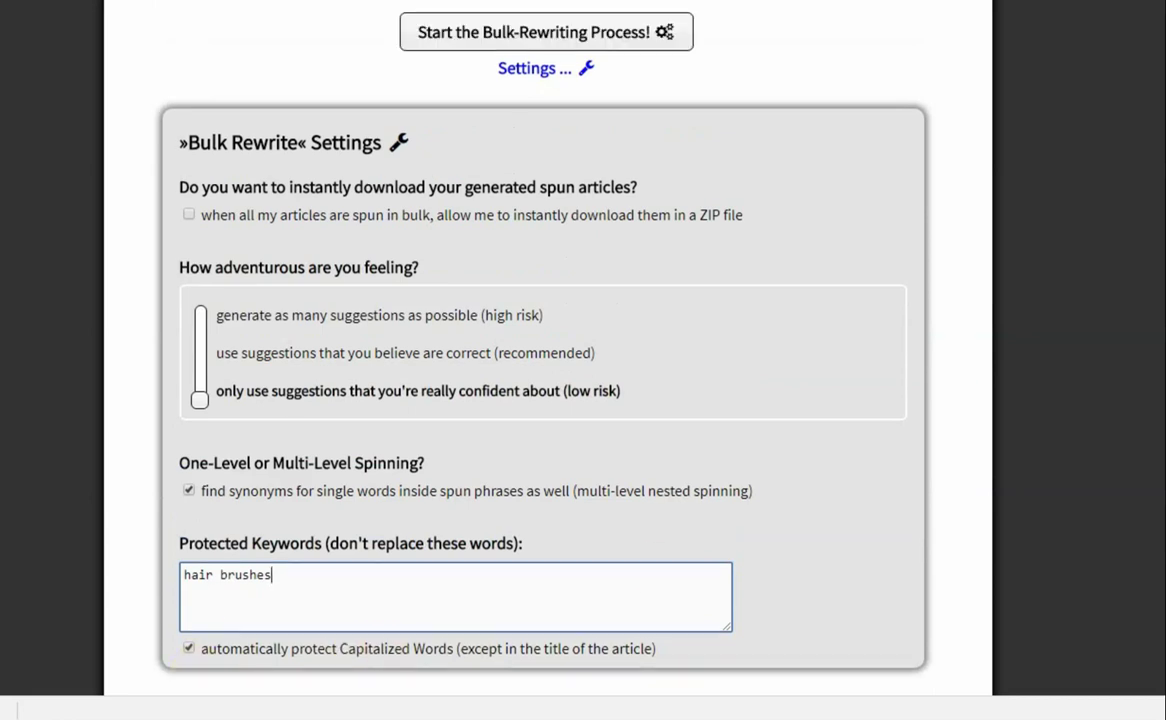
scroll(545, 340, "up", 5)
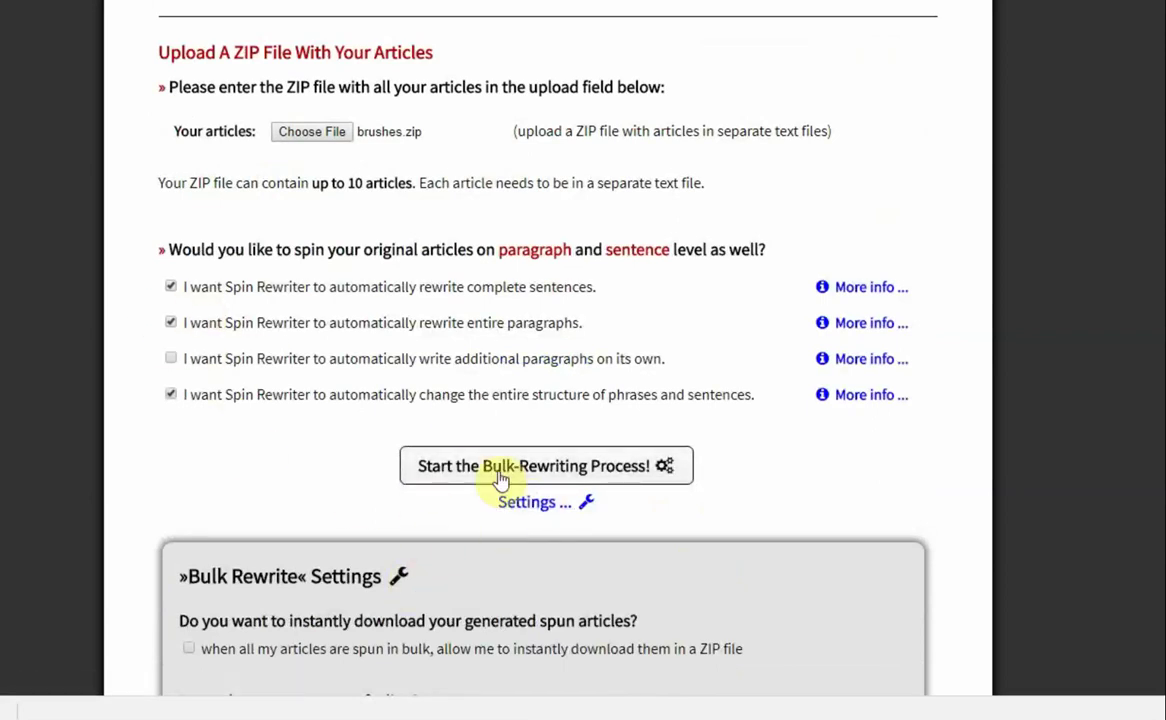
Launch the bulk rewrite of the hair-brush articles in brushes.zip
left_click(492, 470)
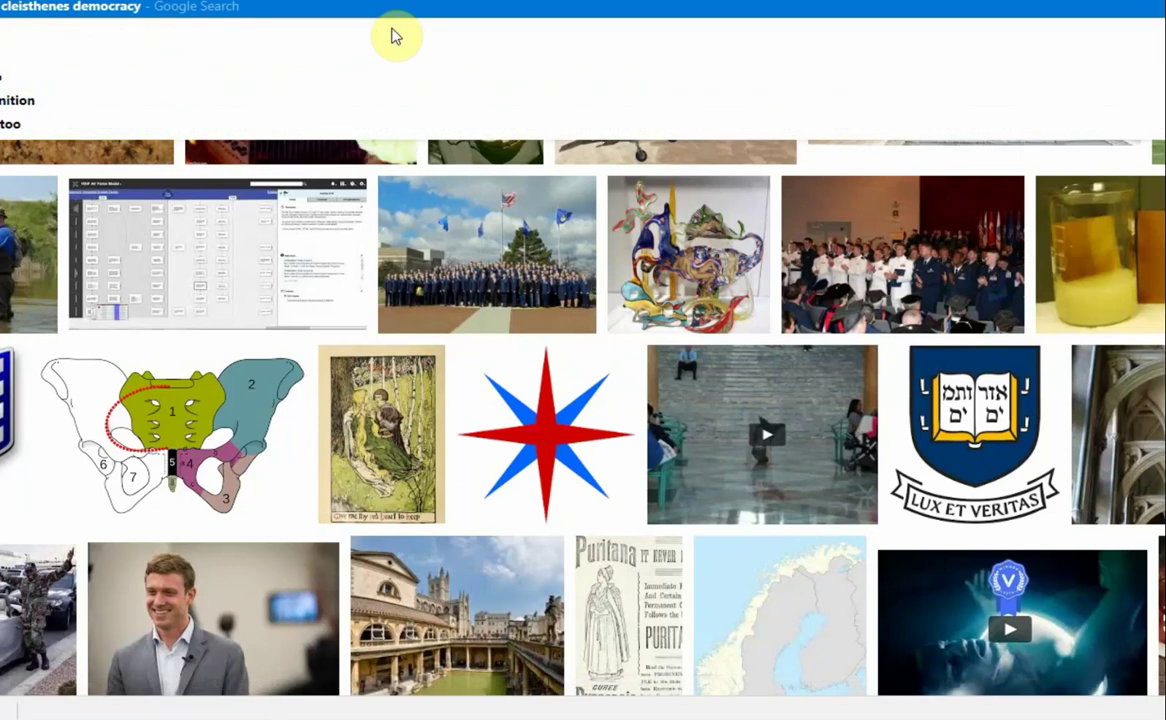
Search Google for Solon and Cleisthenes Athenian democracy and open the first result
key("Return")
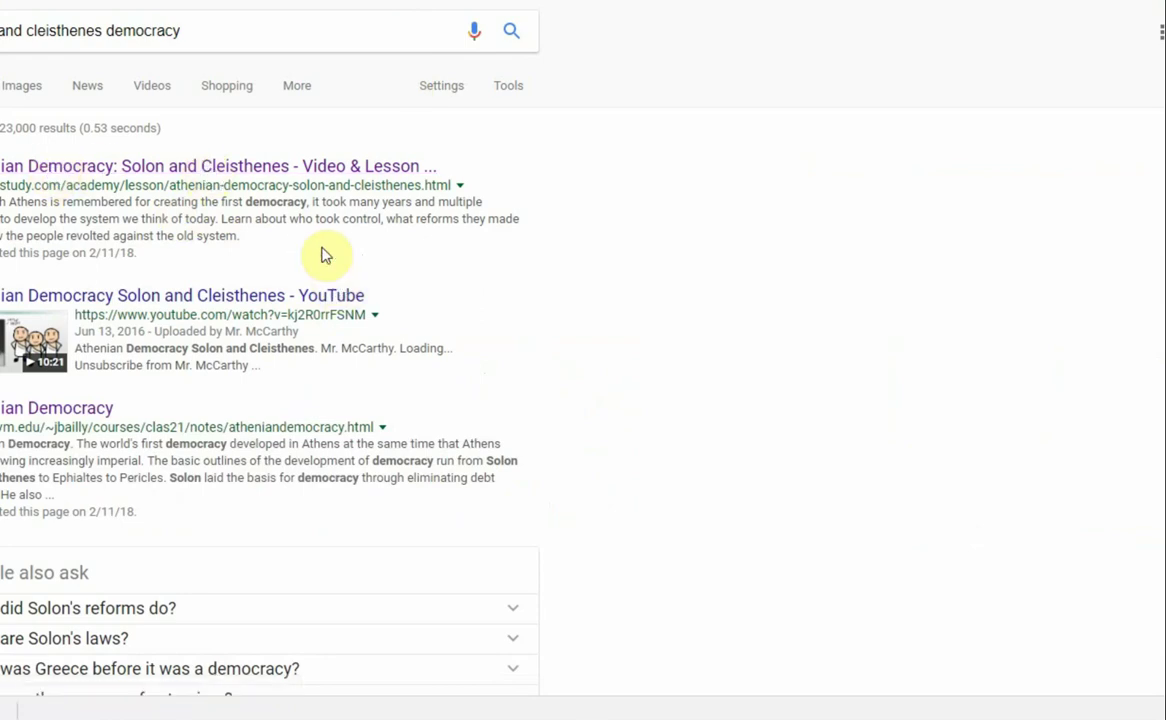
left_click(231, 168)
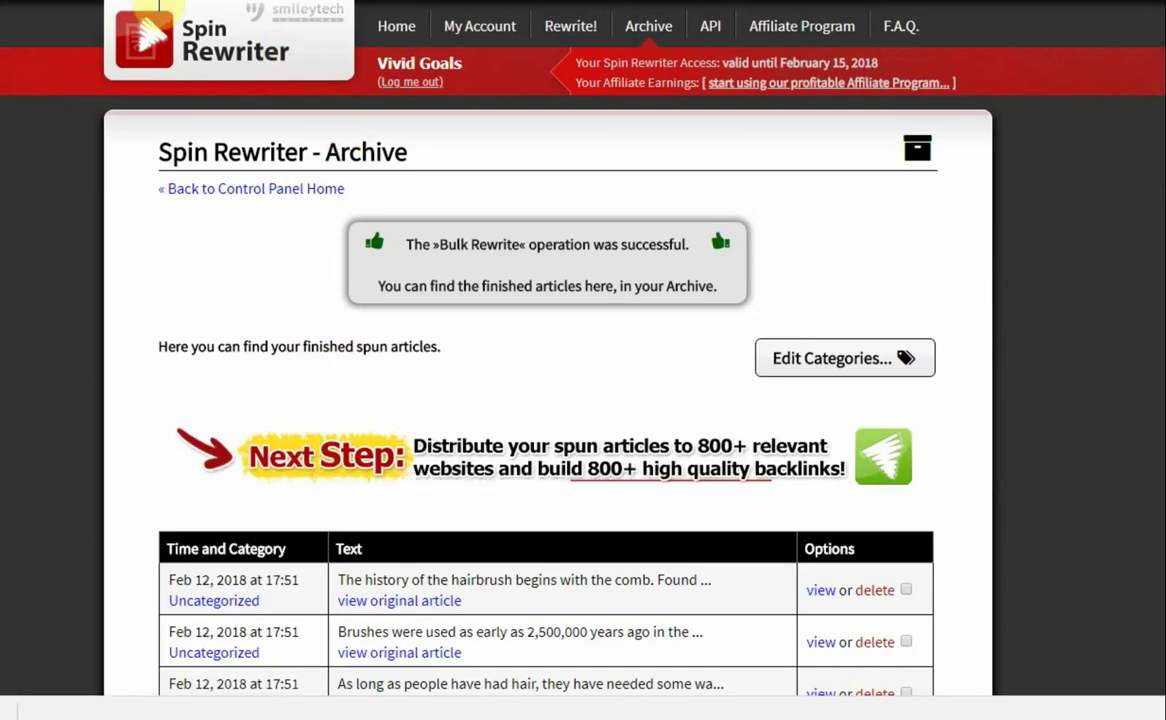
View the spun shoe cabinets article from the Archive and scroll through its spintax
scroll(283, 345, "down", 4)
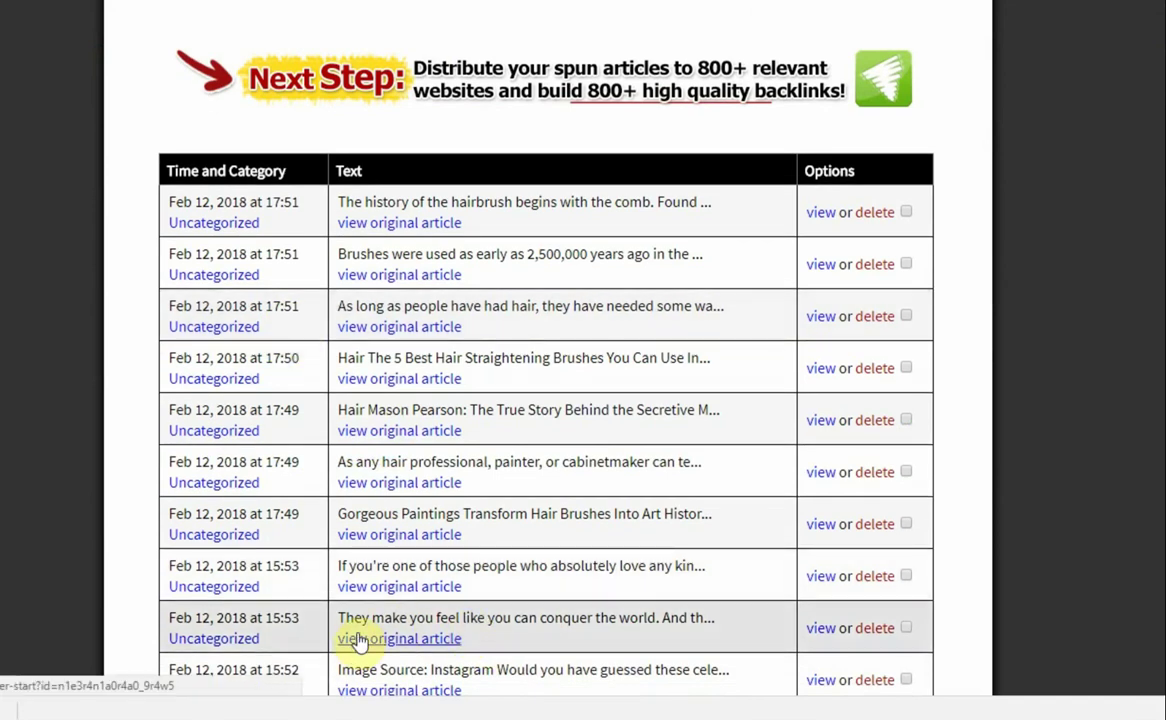
scroll(360, 642, "down", 1)
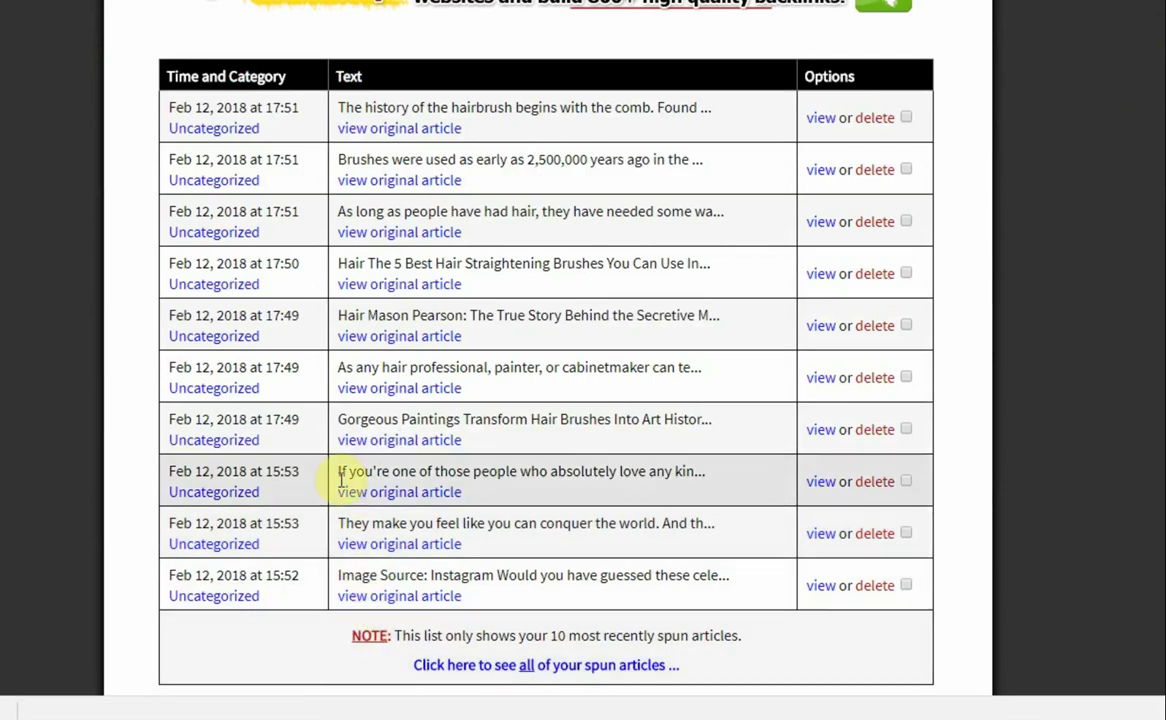
left_click(821, 482)
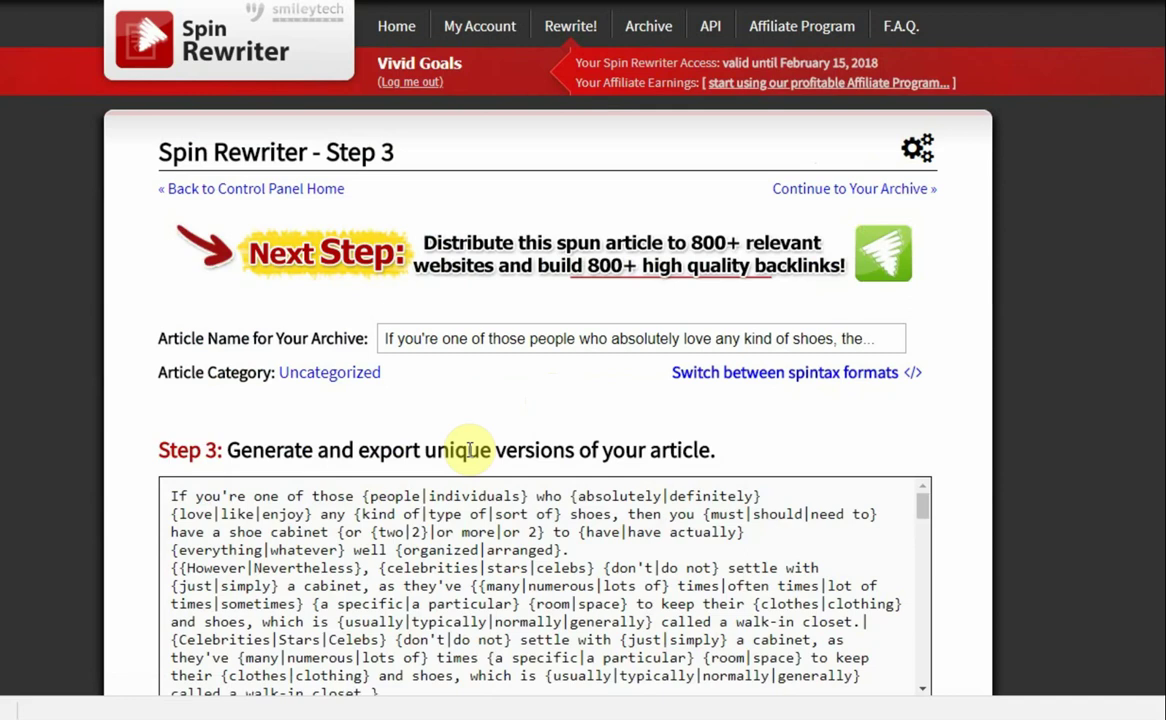
scroll(460, 455, "down", 2)
scroll(459, 466, "down", 5)
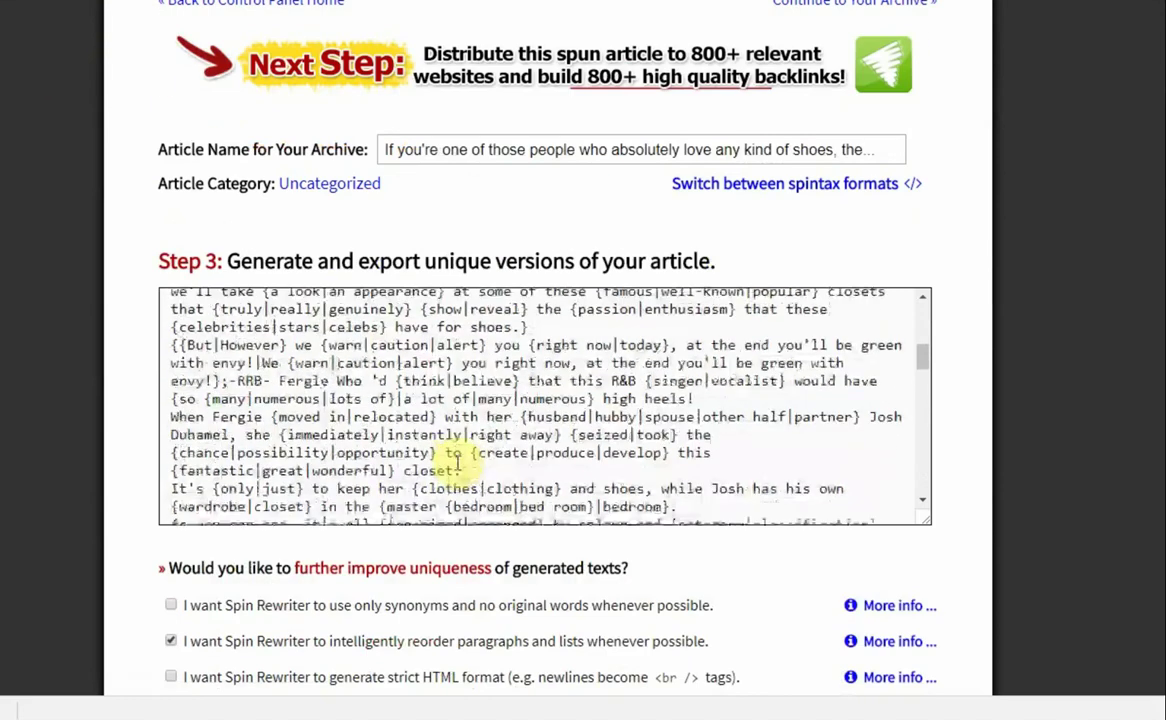
scroll(457, 465, "down", 2)
scroll(457, 463, "down", 2)
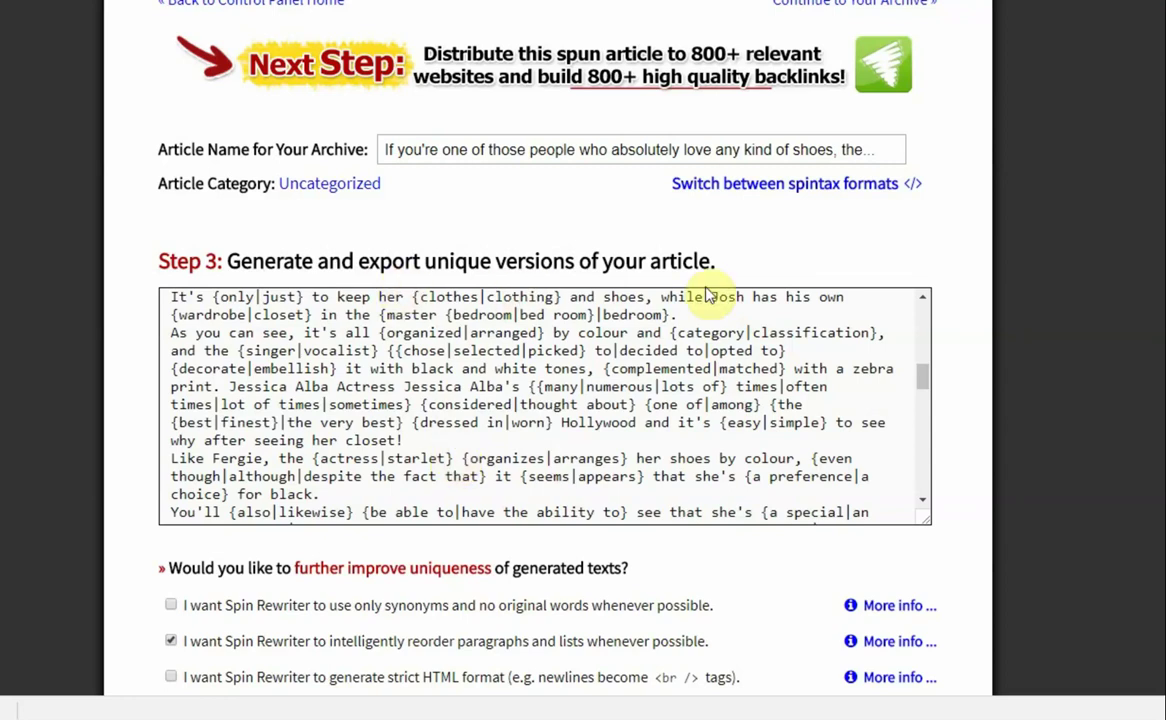
scroll(538, 402, "down", 4)
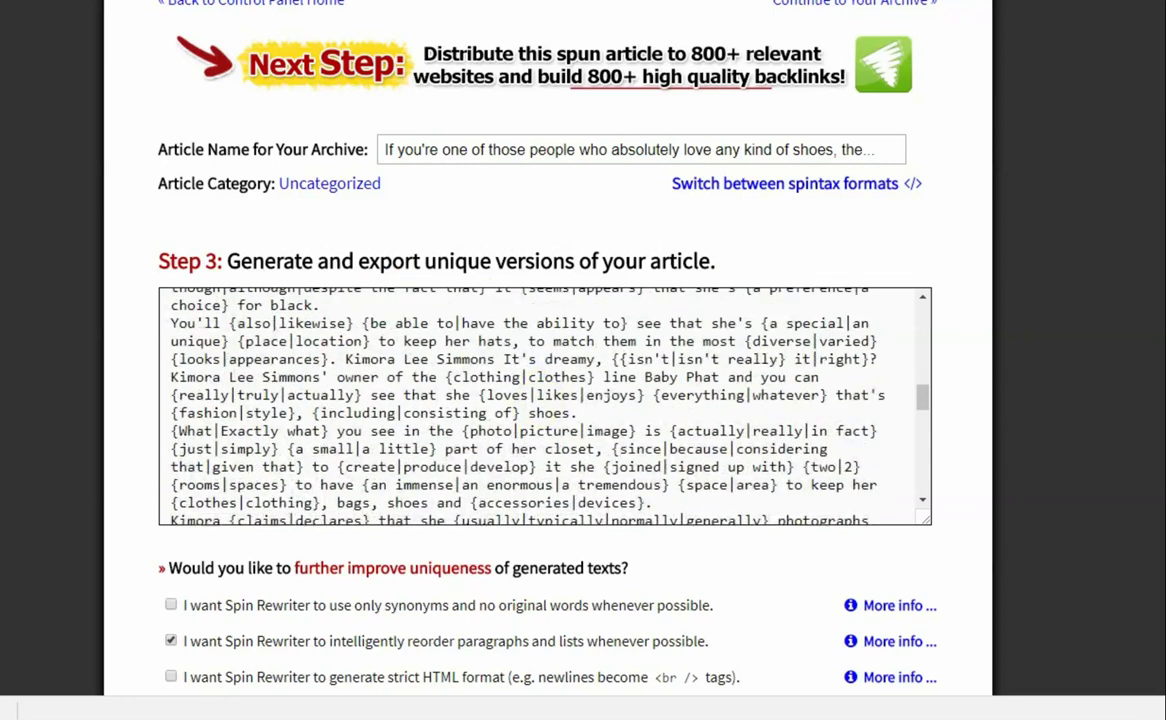
scroll(520, 476, "down", 10)
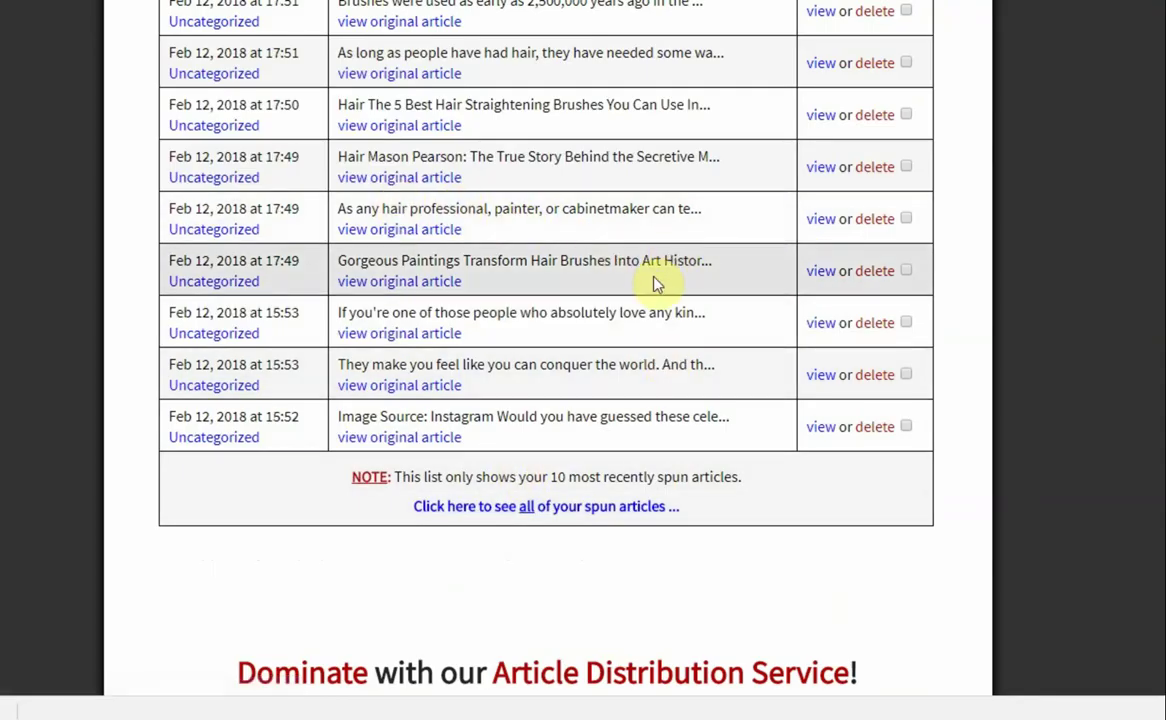
left_click(816, 271)
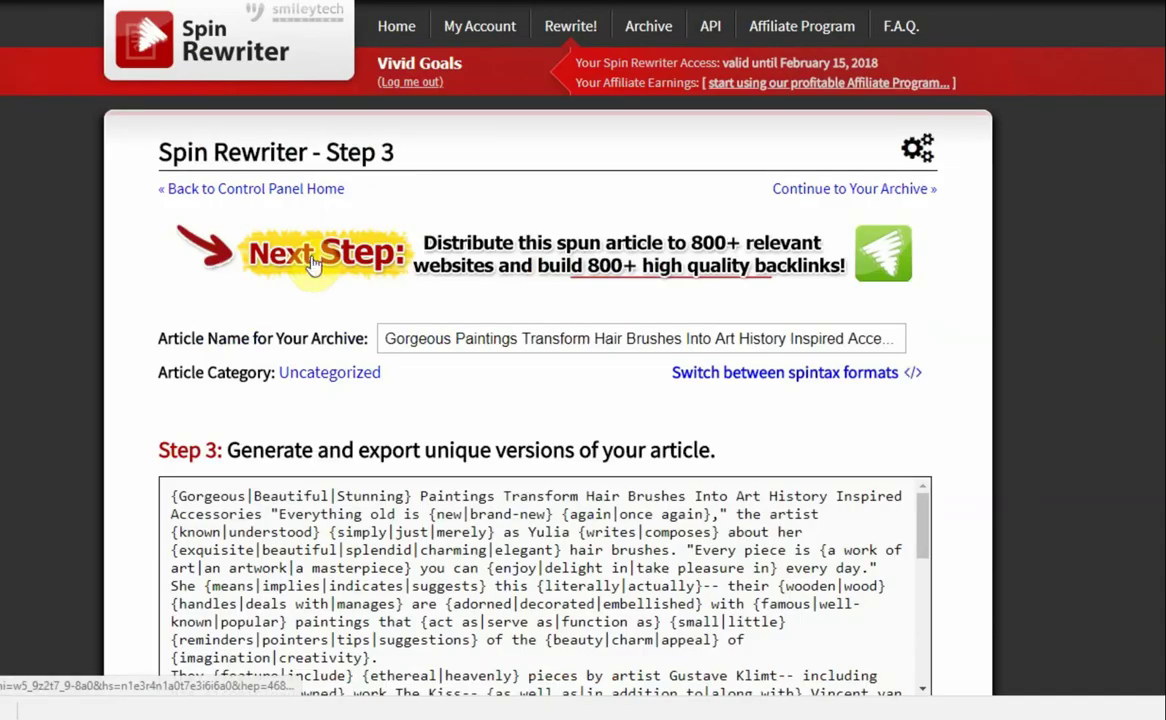
scroll(313, 258, "down", 3)
scroll(313, 258, "down", 1)
scroll(307, 252, "down", 2)
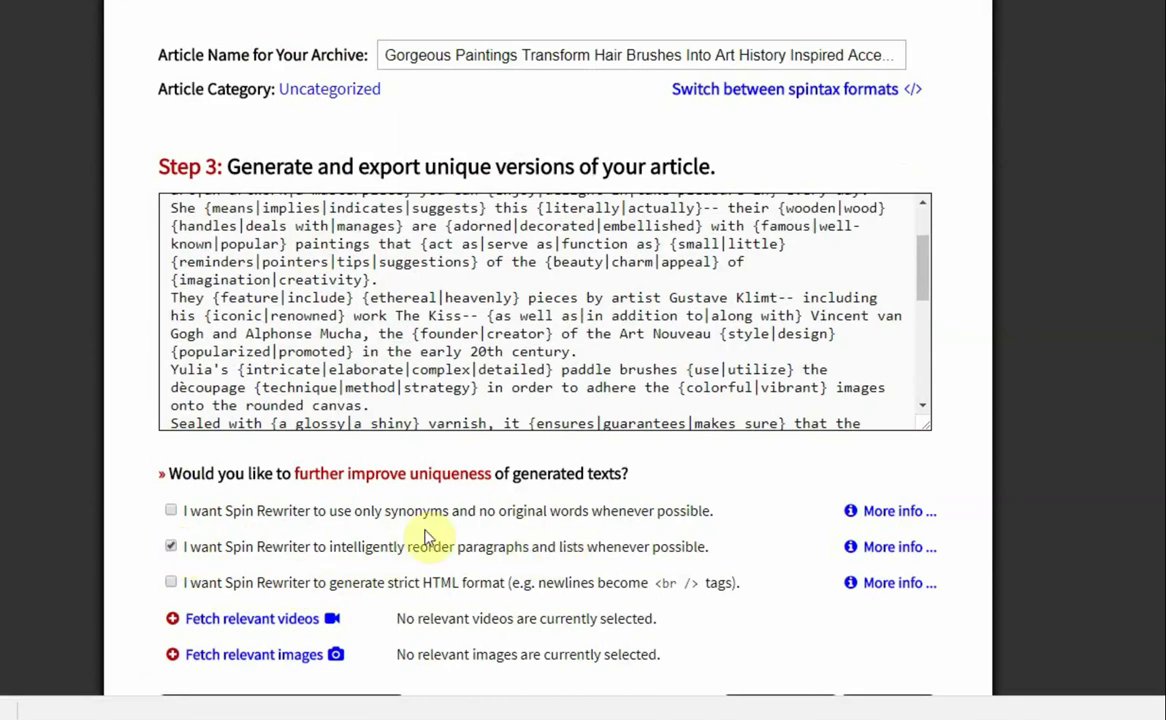
scroll(385, 541, "down", 1)
scroll(385, 537, "down", 1)
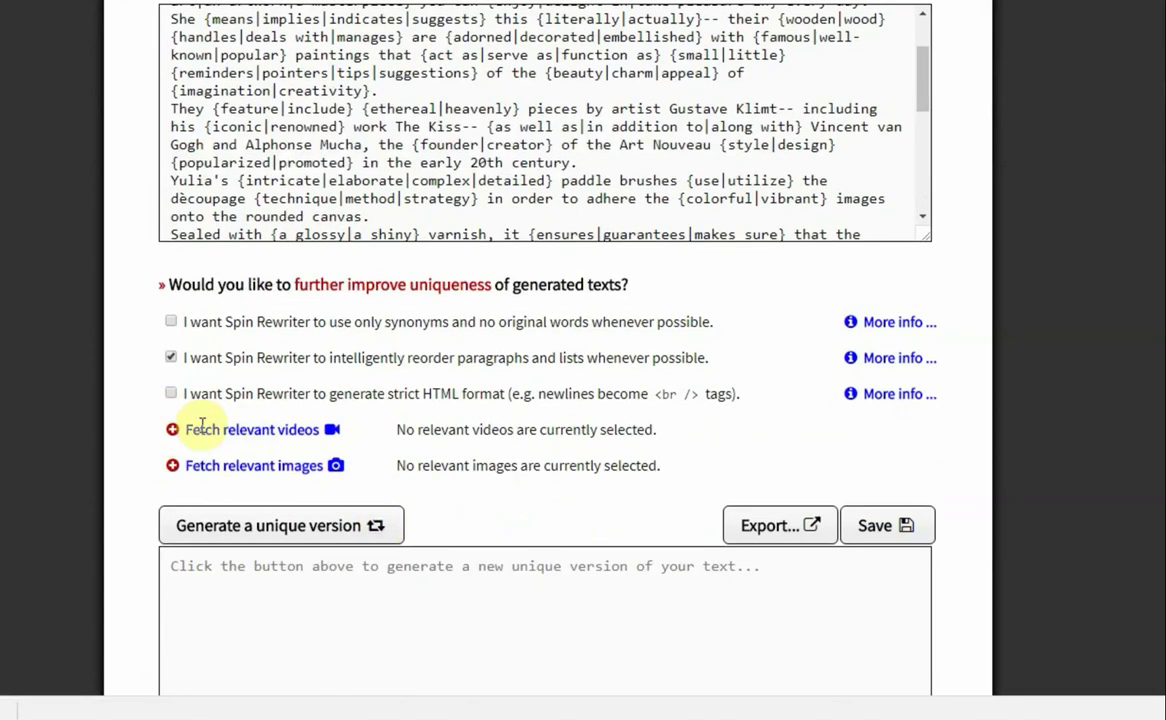
scroll(300, 490, "down", 2)
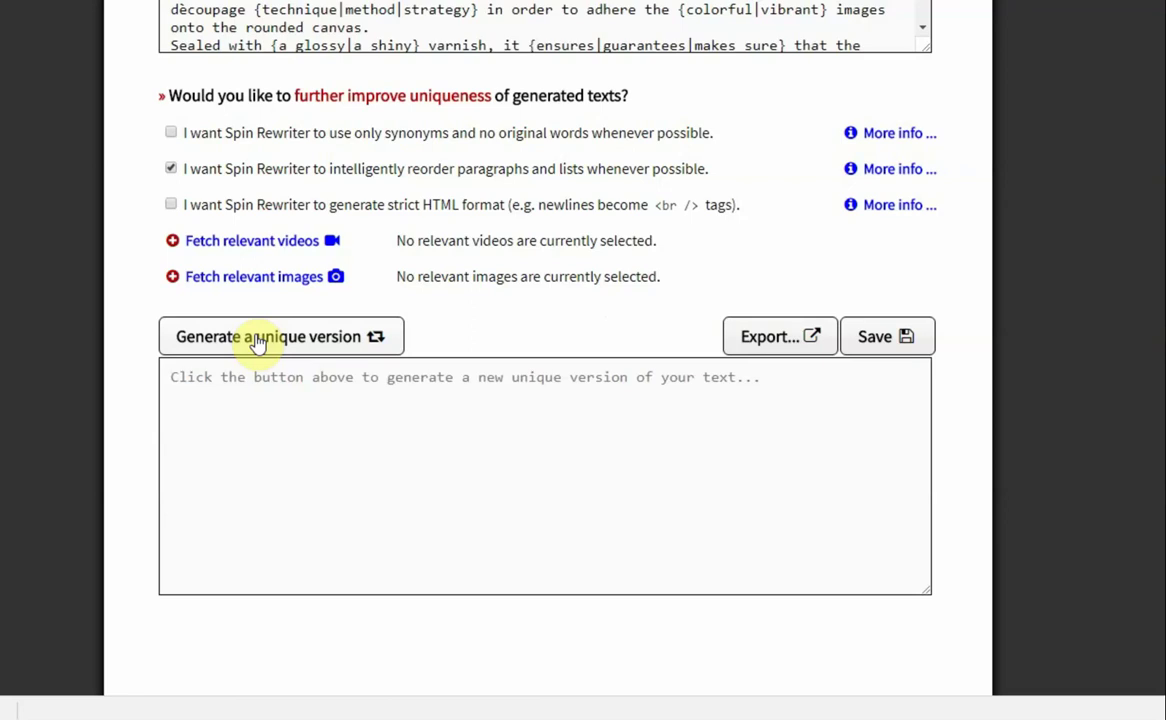
left_click(257, 341)
scroll(203, 442, "down", 2)
scroll(205, 444, "down", 4)
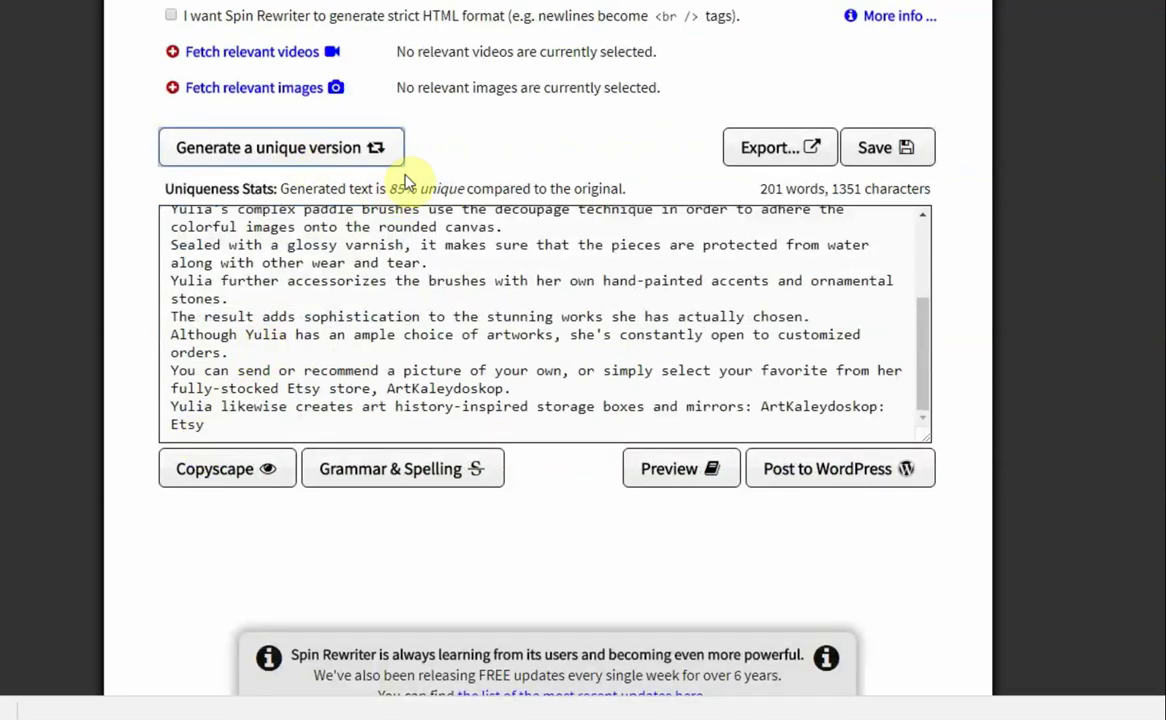
left_click(318, 150)
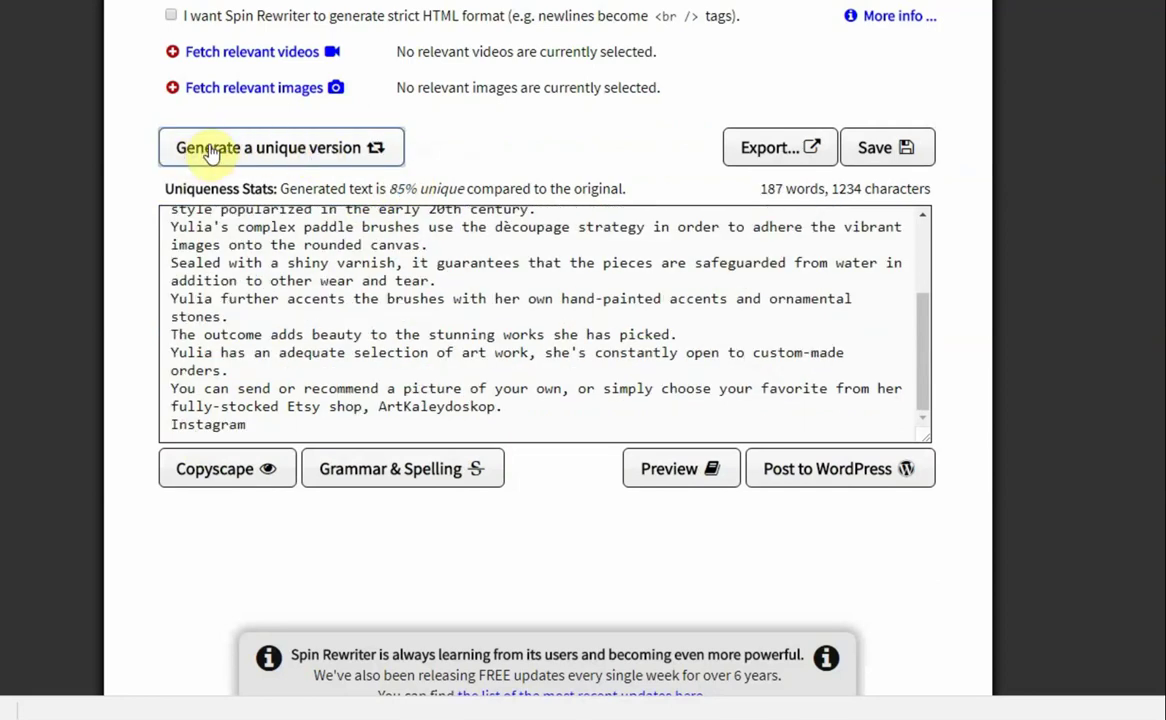
left_click(252, 157)
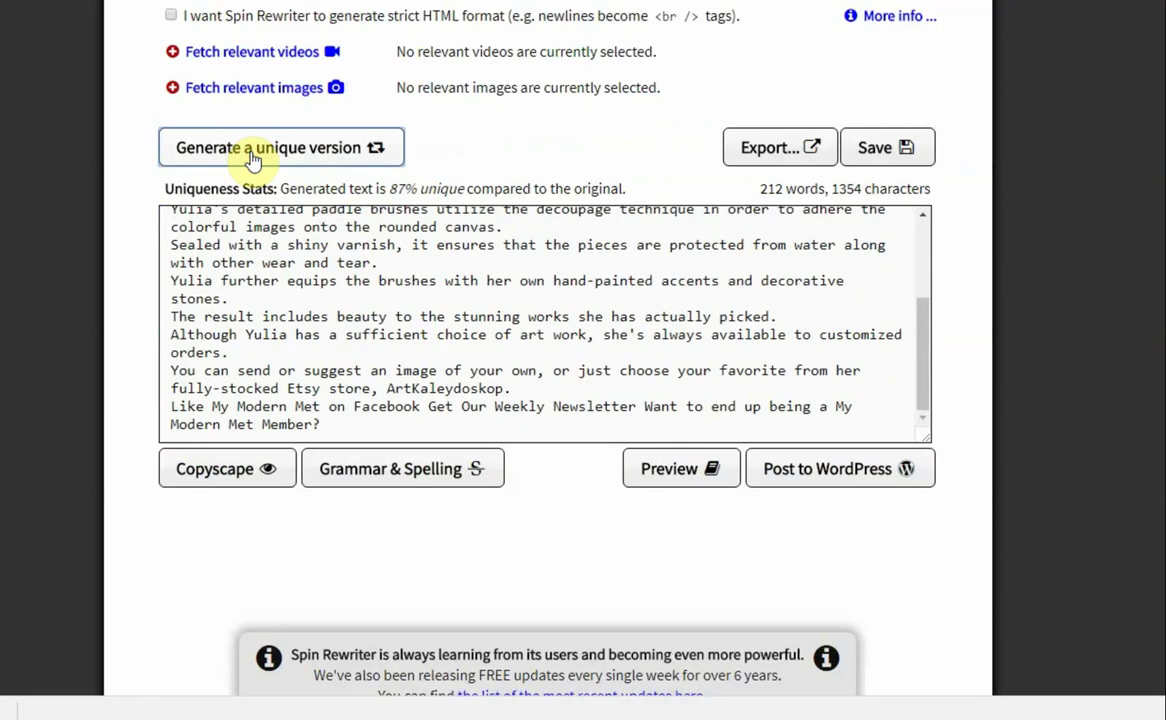
left_click(252, 157)
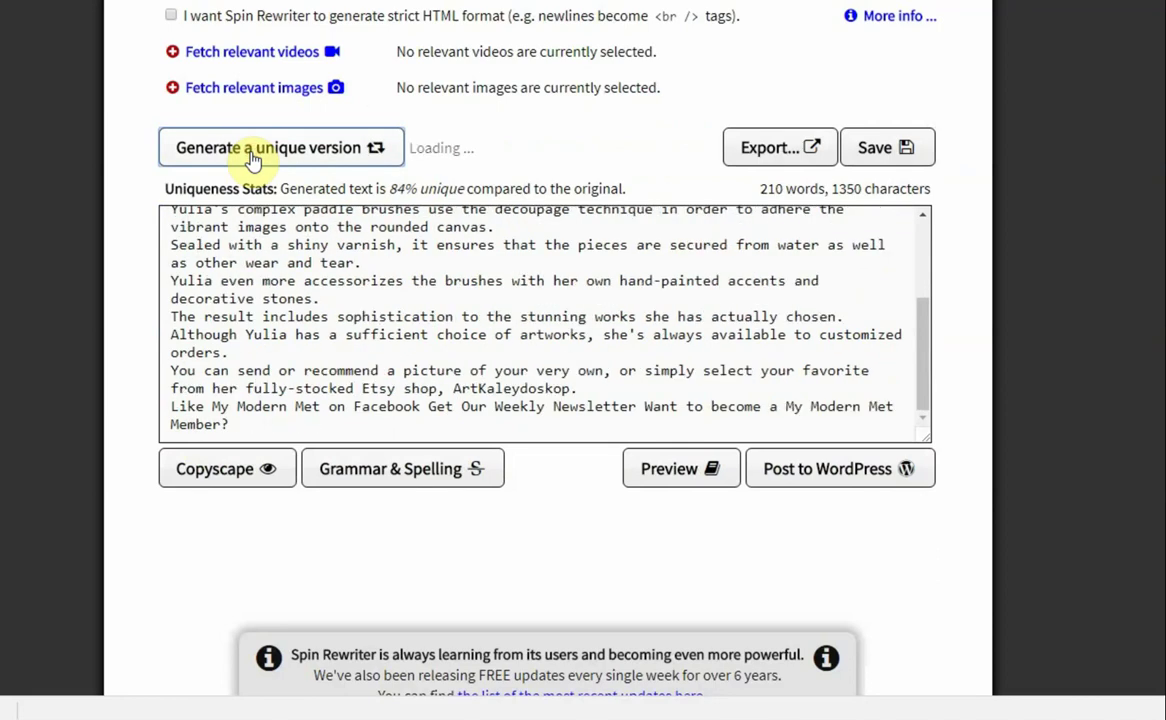
left_click(252, 157)
left_click(252, 157)
left_click(252, 157)
left_click(252, 157)
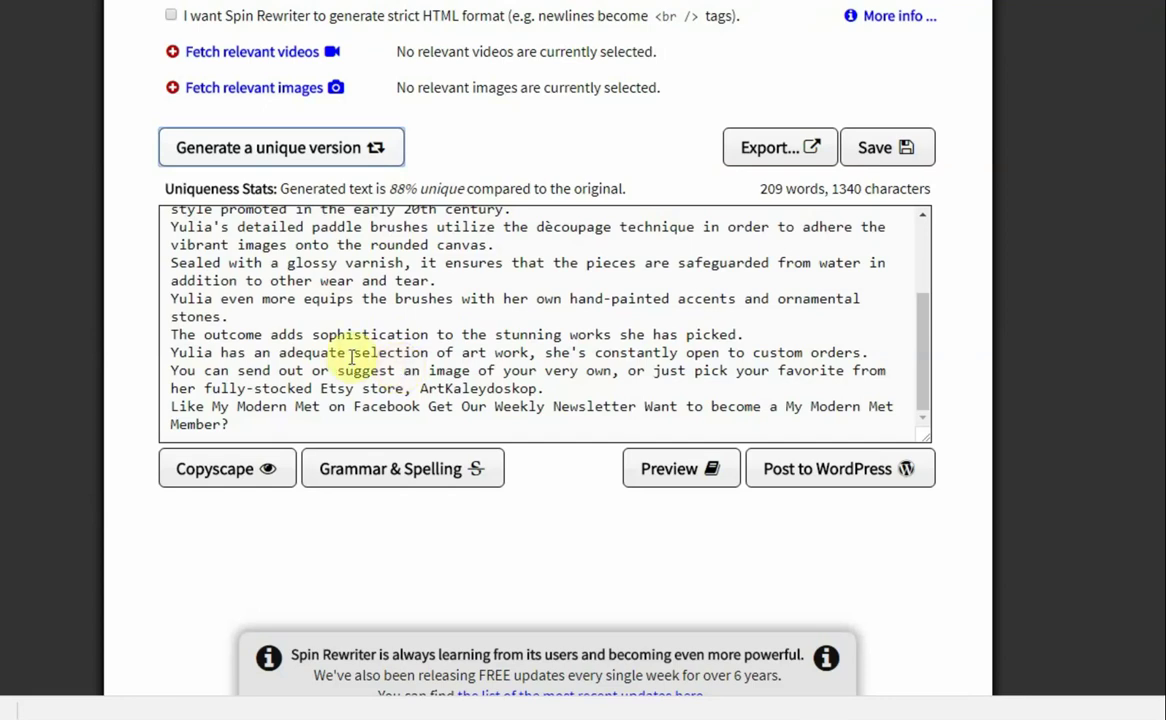
double_click(400, 188)
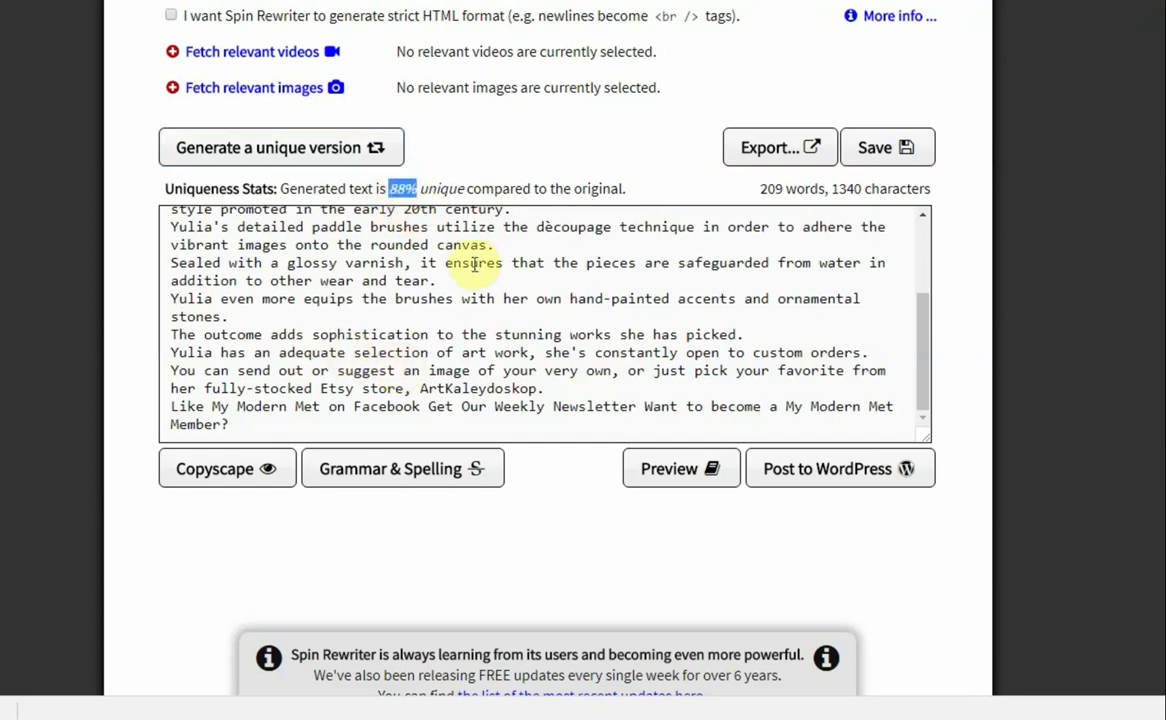
left_click(656, 264)
double_click(768, 189)
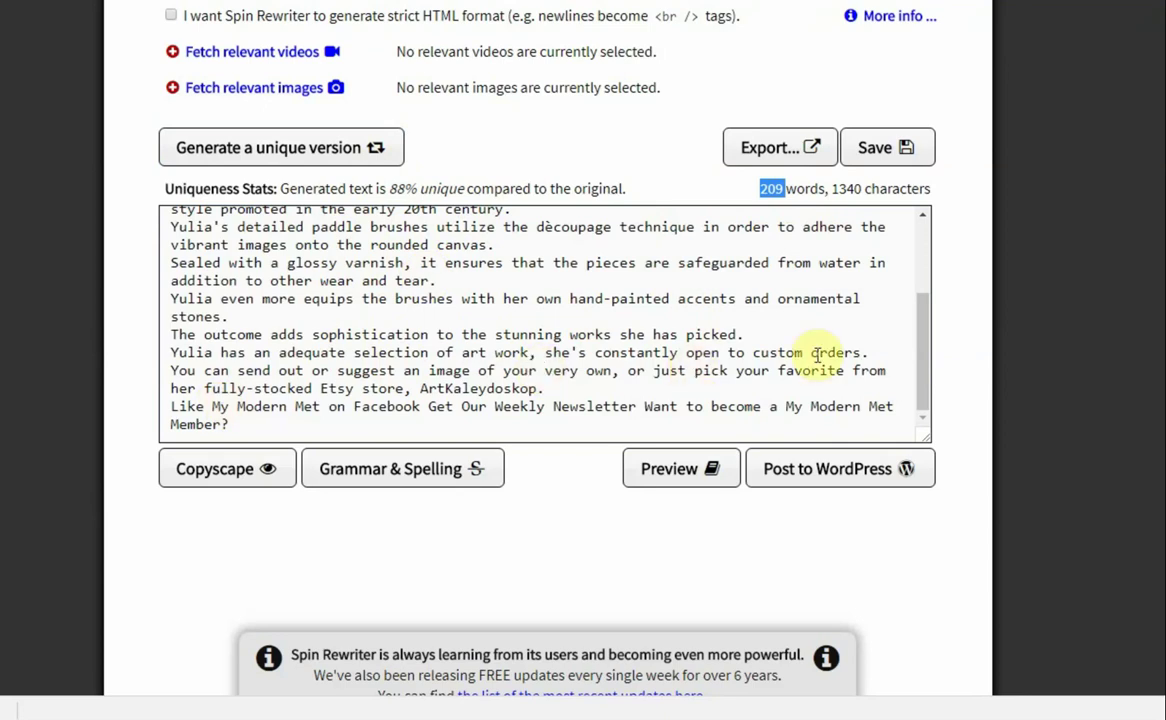
left_click_drag(168, 371, 333, 424)
key("BackSpace")
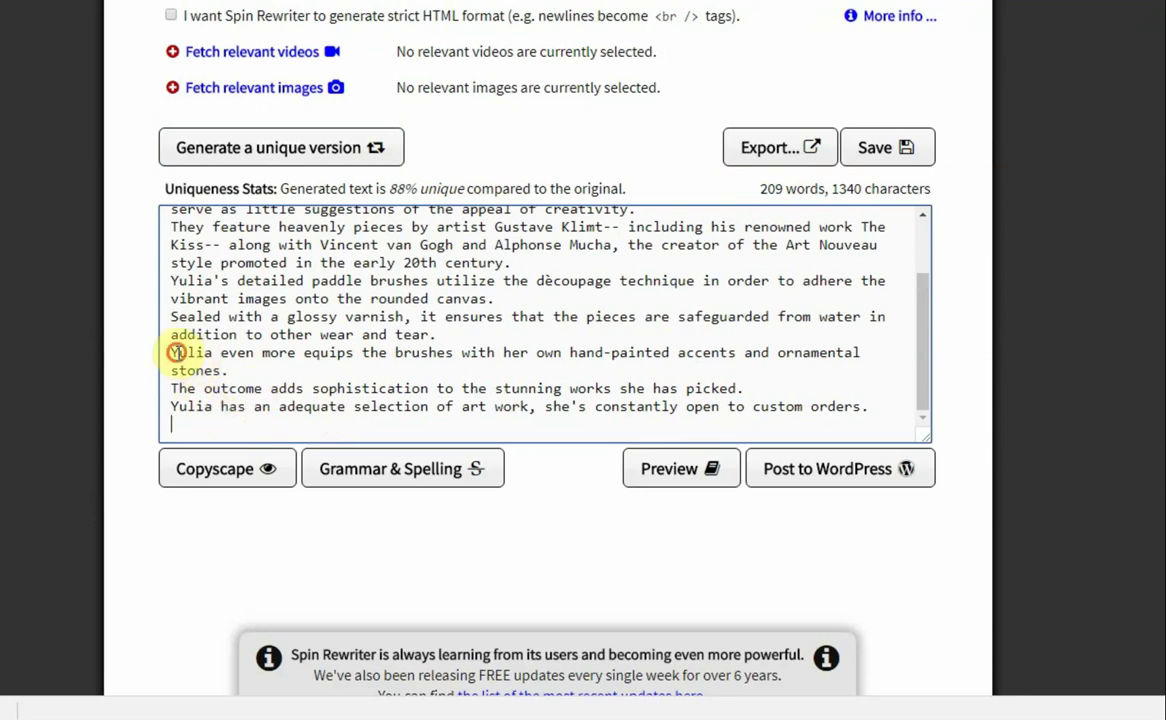
left_click_drag(176, 353, 219, 353)
scroll(300, 314, "up", 8)
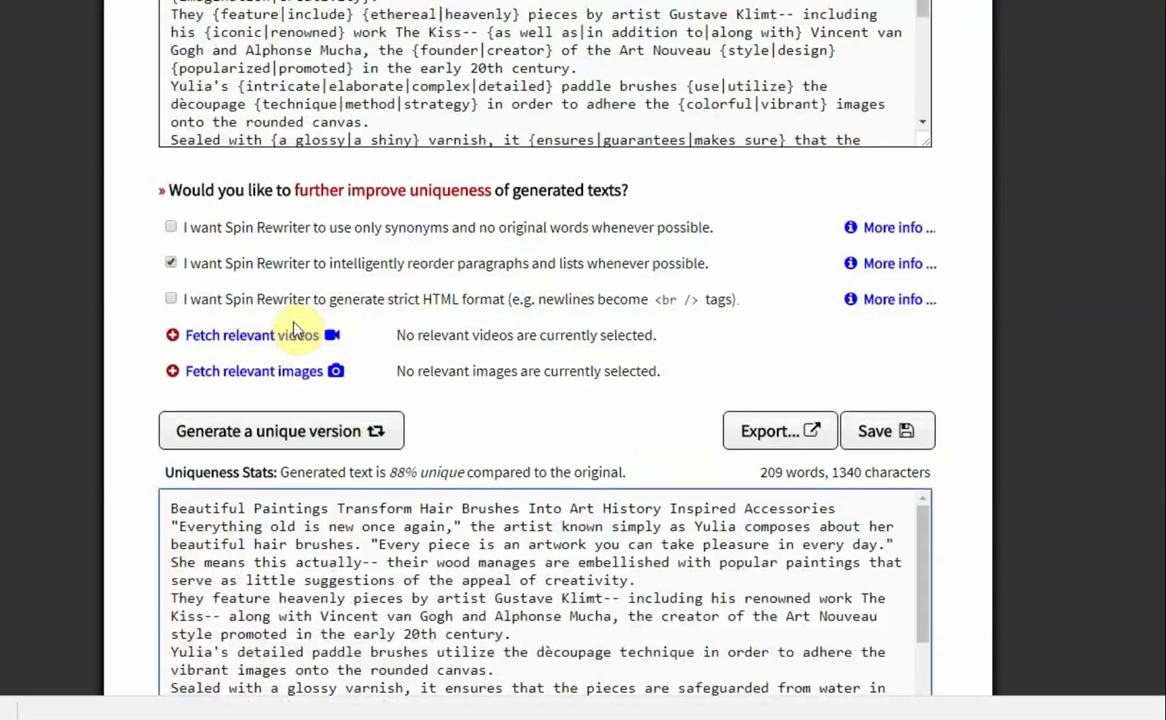
scroll(599, 331, "down", 3)
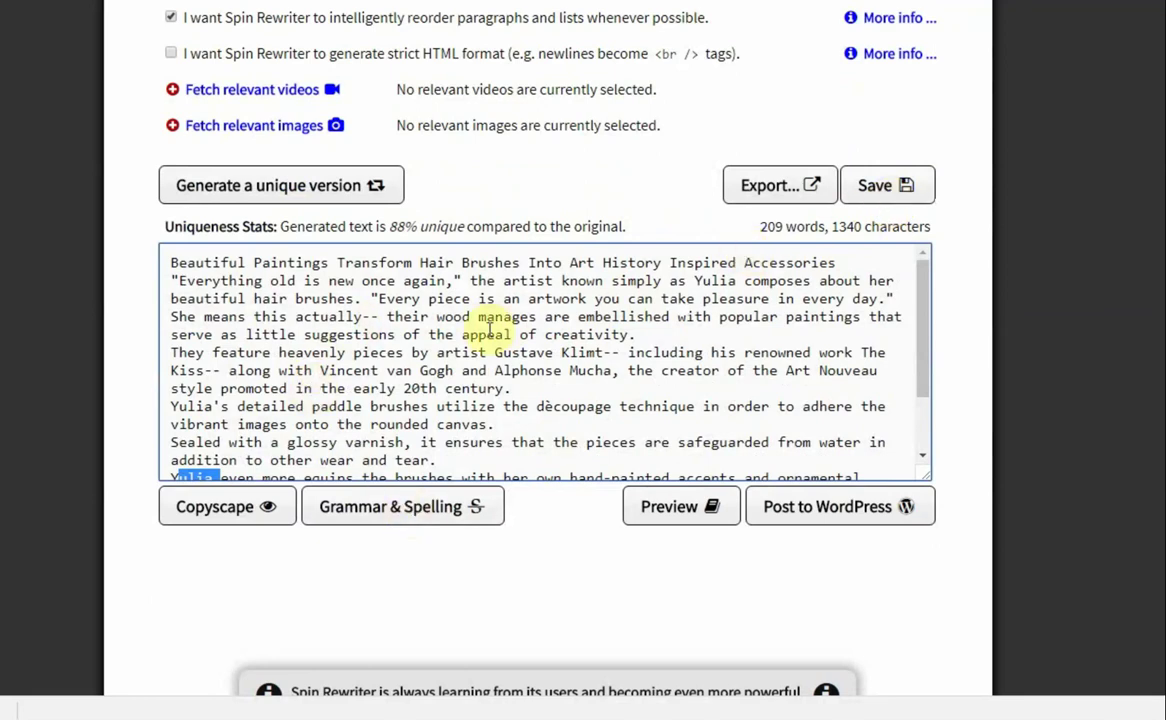
Fetch relevant YouTube videos for the keyword 'painting hair brushes'
left_click(232, 91)
left_click(372, 151)
scroll(547, 360, "up", 6)
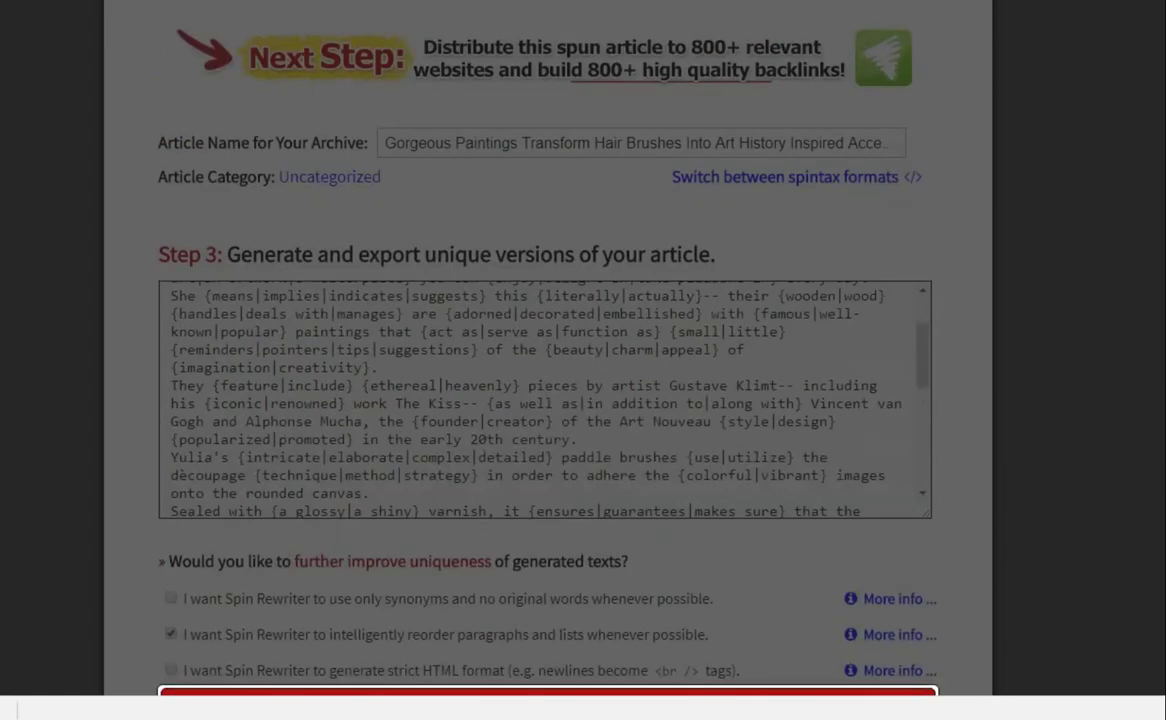
scroll(384, 306, "down", 5)
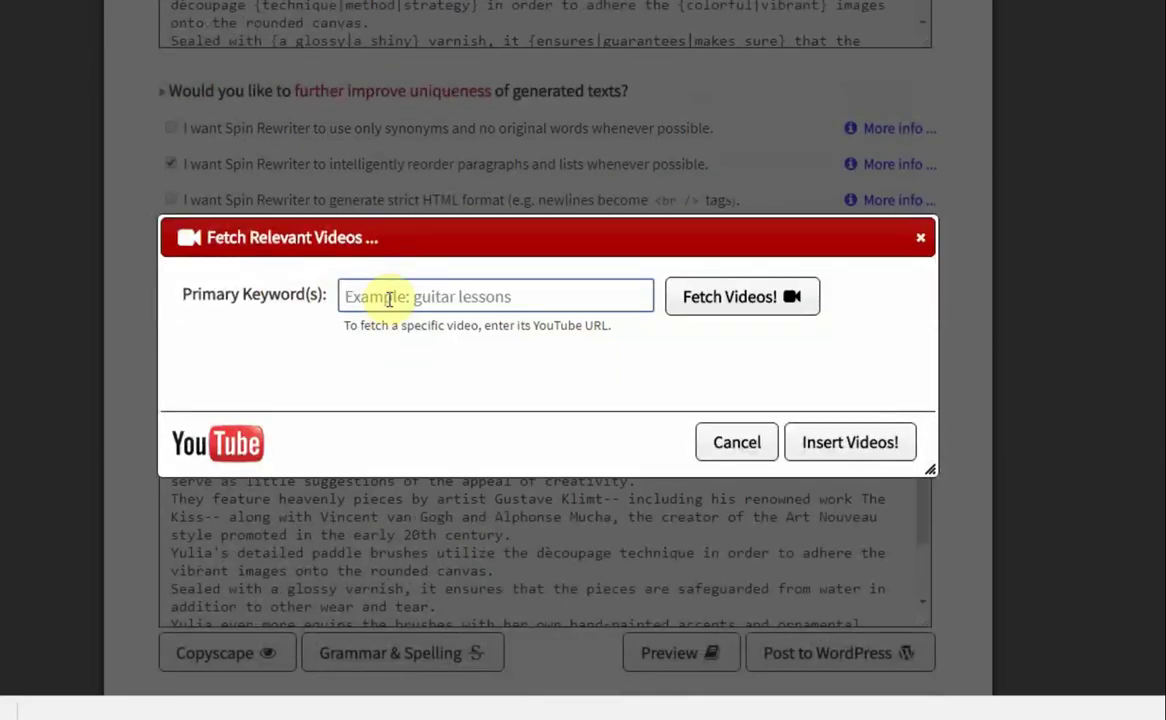
type("painting hair")
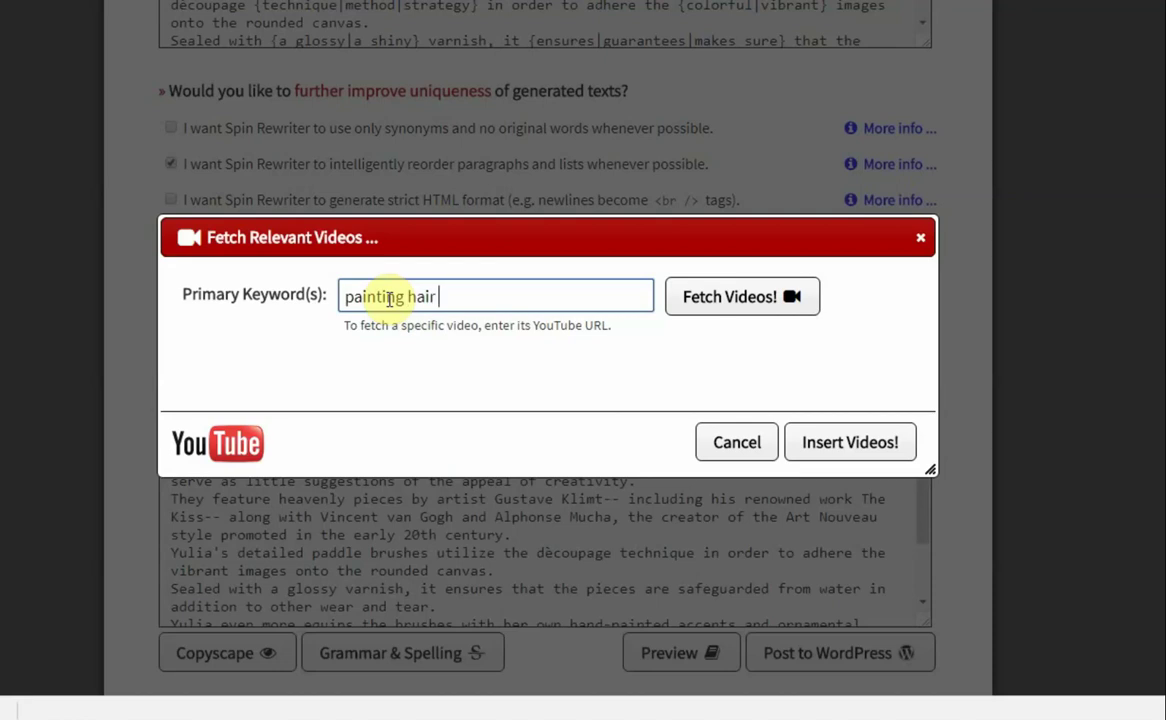
type(" brushes")
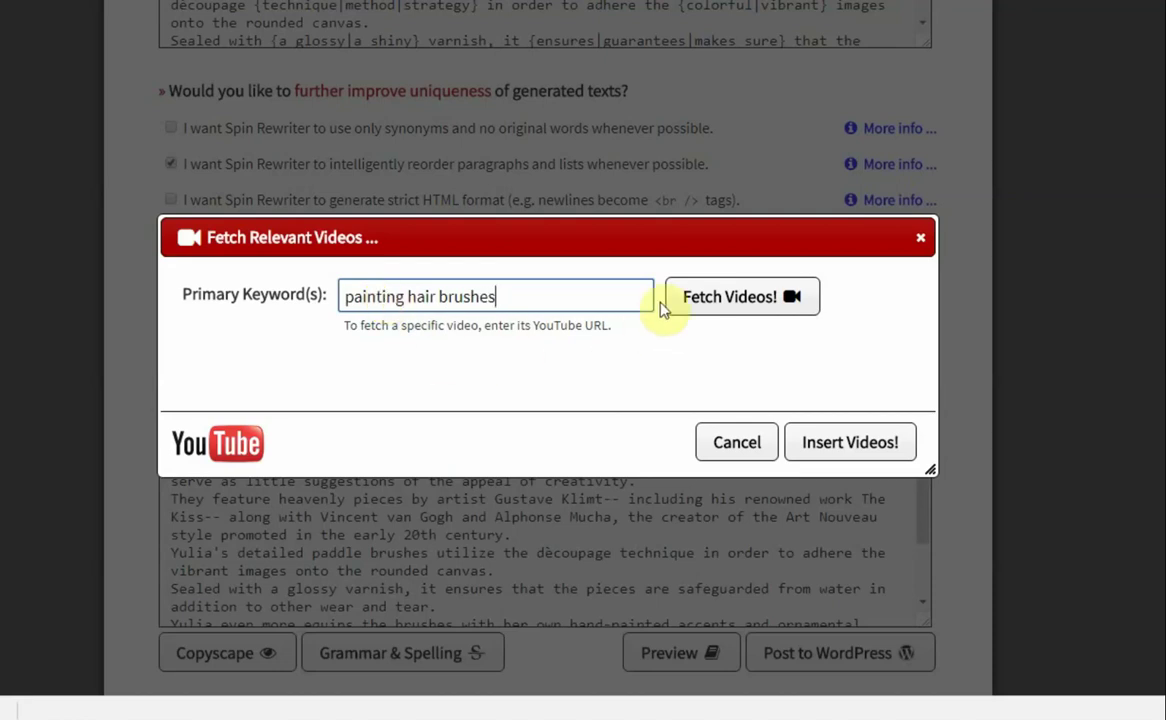
left_click(672, 300)
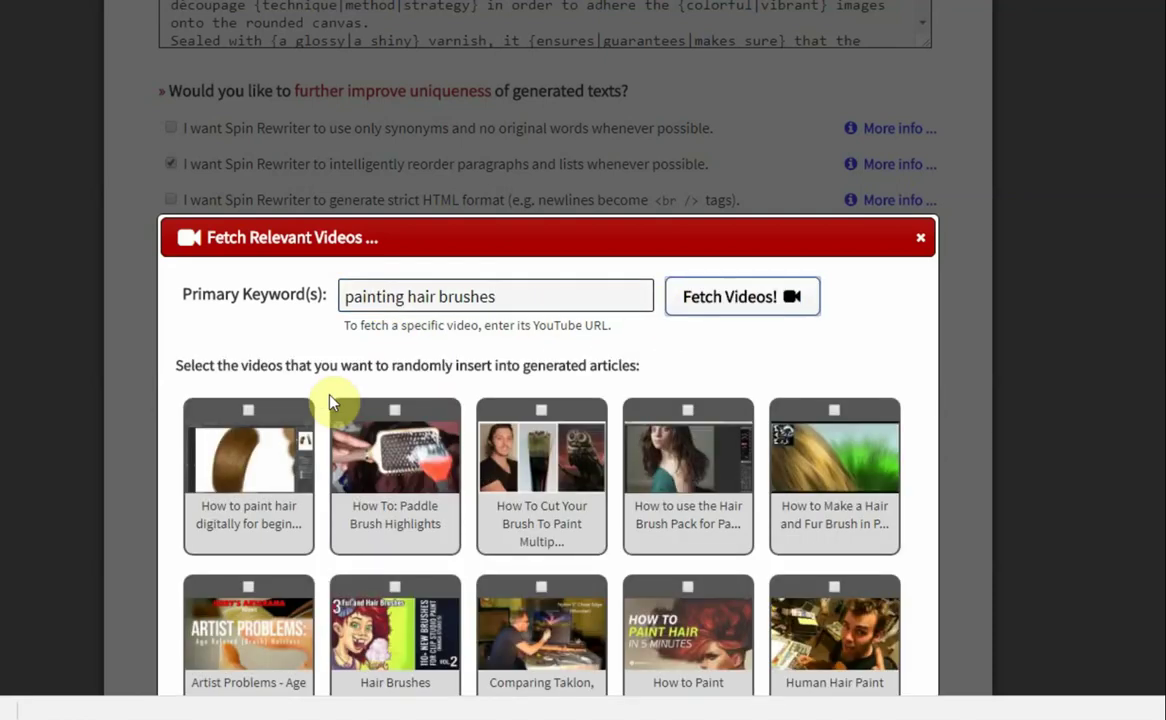
scroll(333, 403, "down", 1)
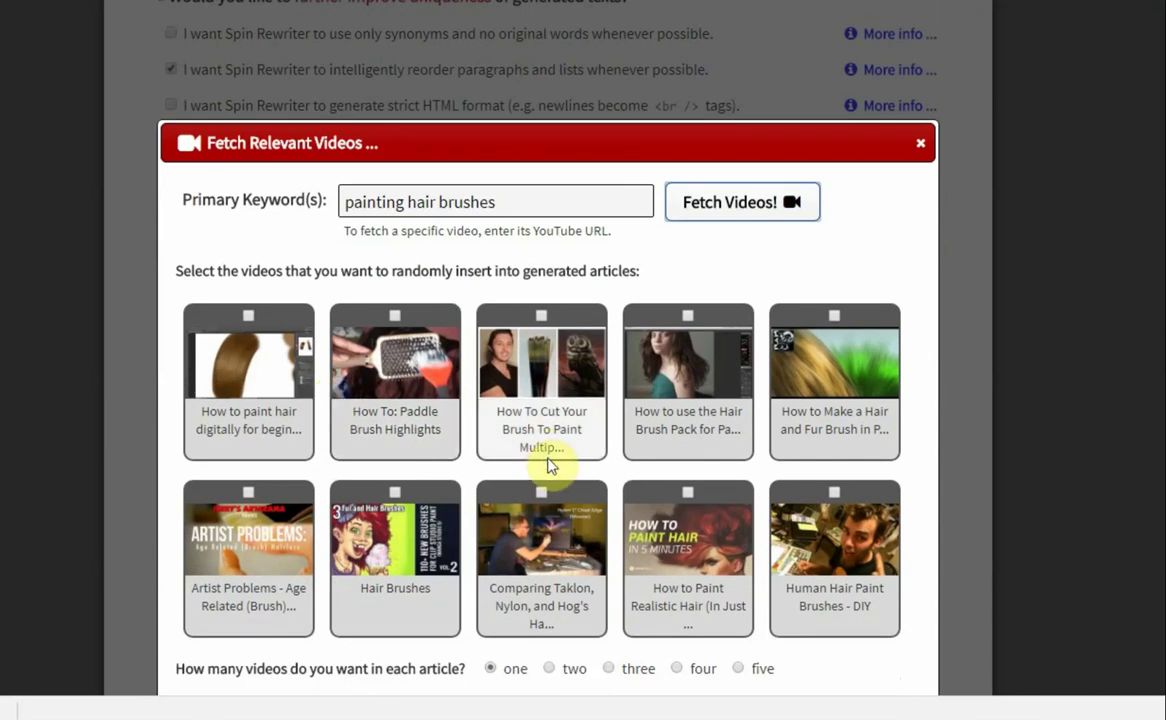
scroll(548, 465, "down", 1)
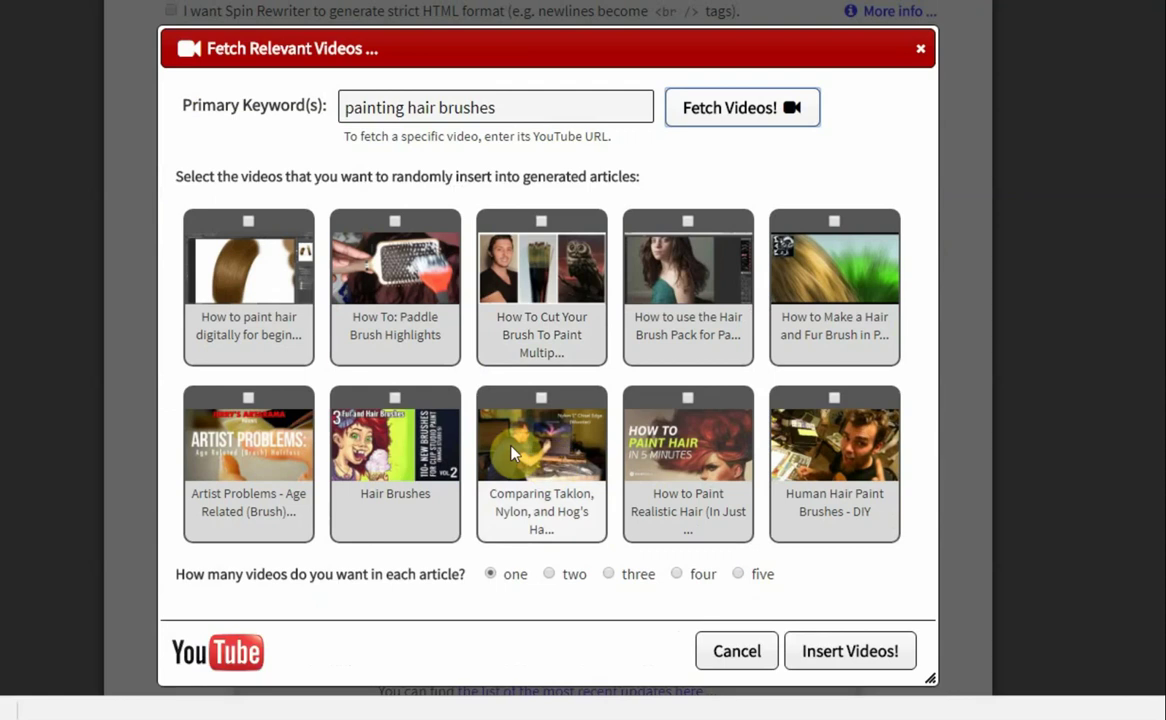
scroll(440, 453, "down", 1)
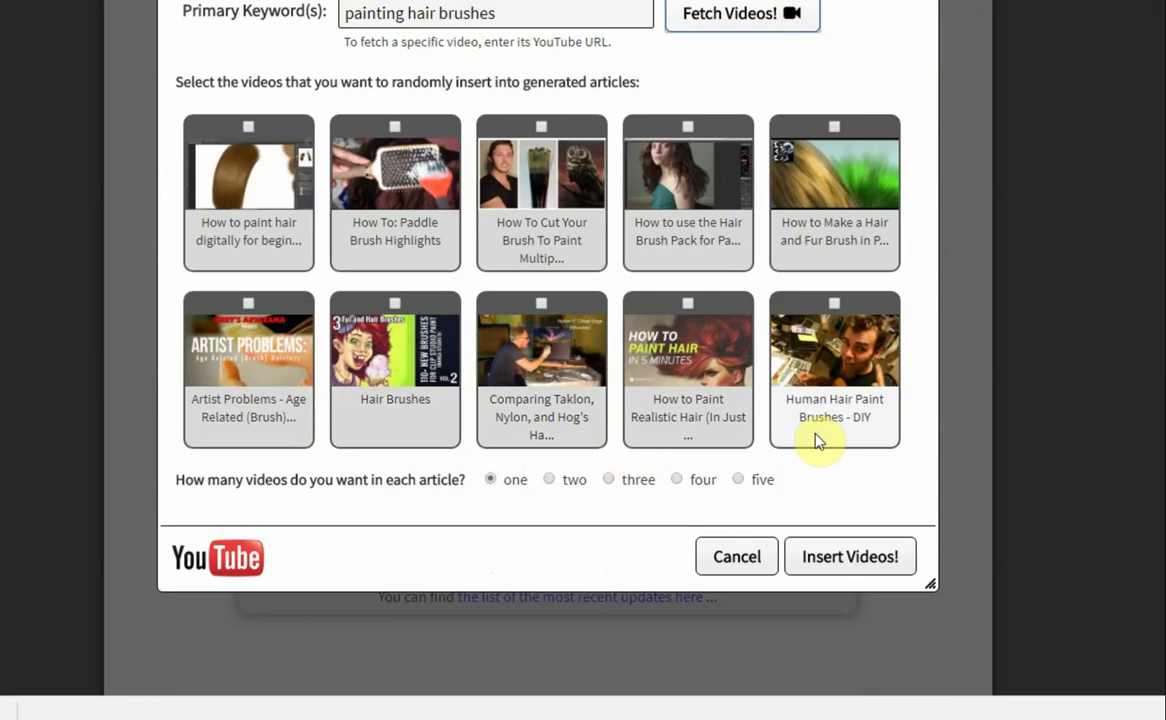
scroll(820, 440, "up", 3)
Search 'decorated hair brushes' instead, pick the first two videos, and set two per article
left_click_drag(343, 298, 408, 297)
type("decorated")
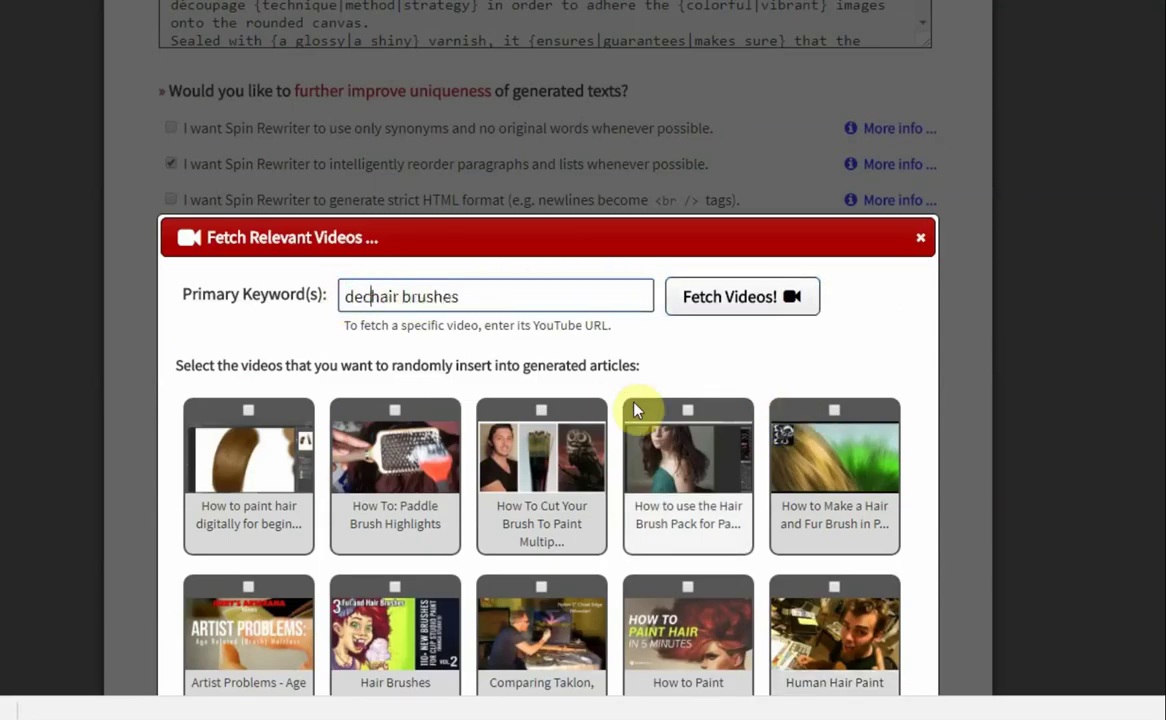
key("Return")
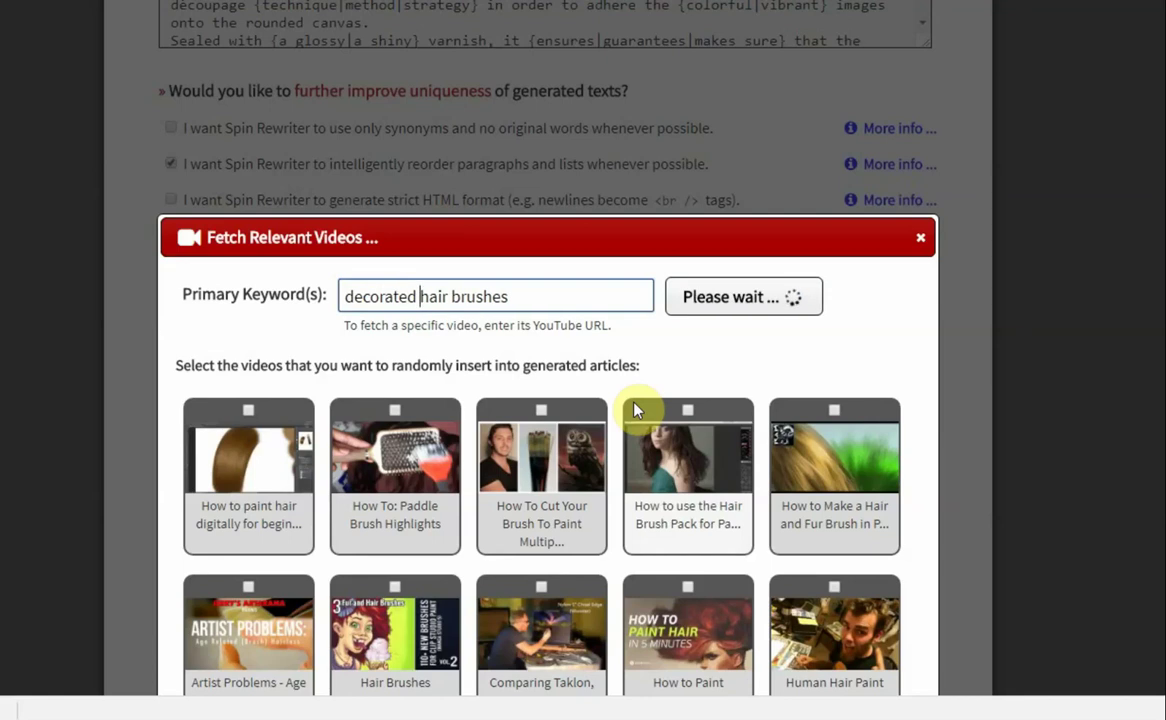
scroll(478, 510, "down", 1)
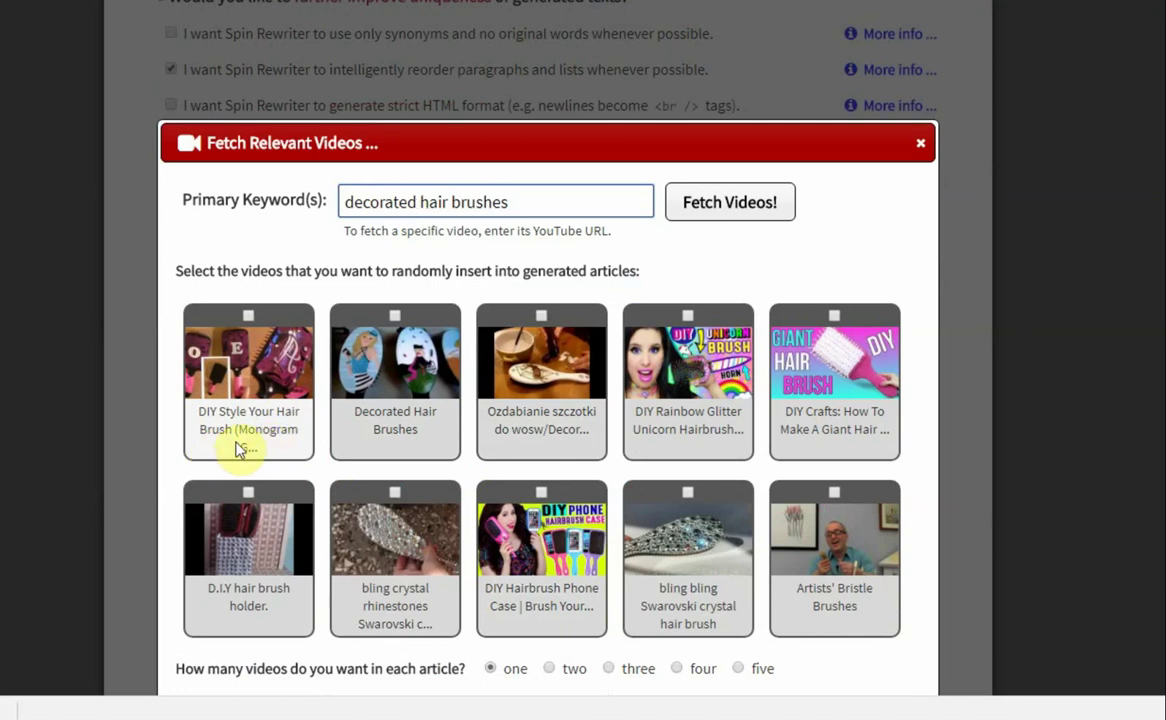
left_click(246, 316)
left_click(393, 316)
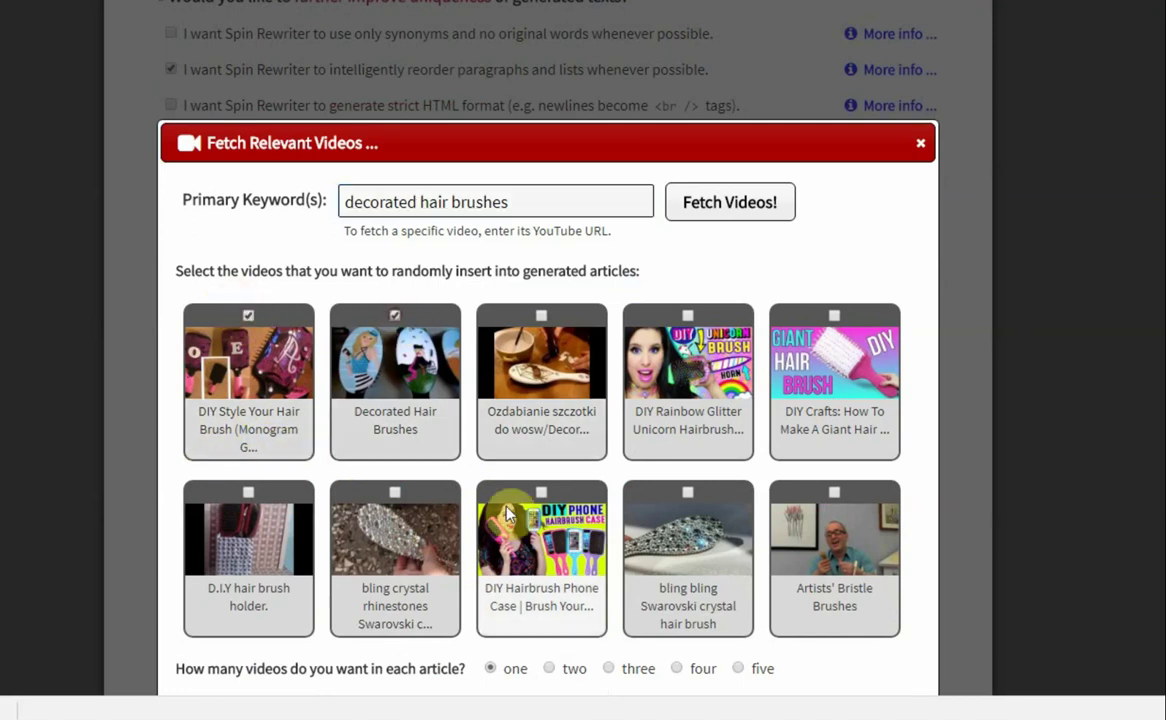
scroll(483, 440, "down", 2)
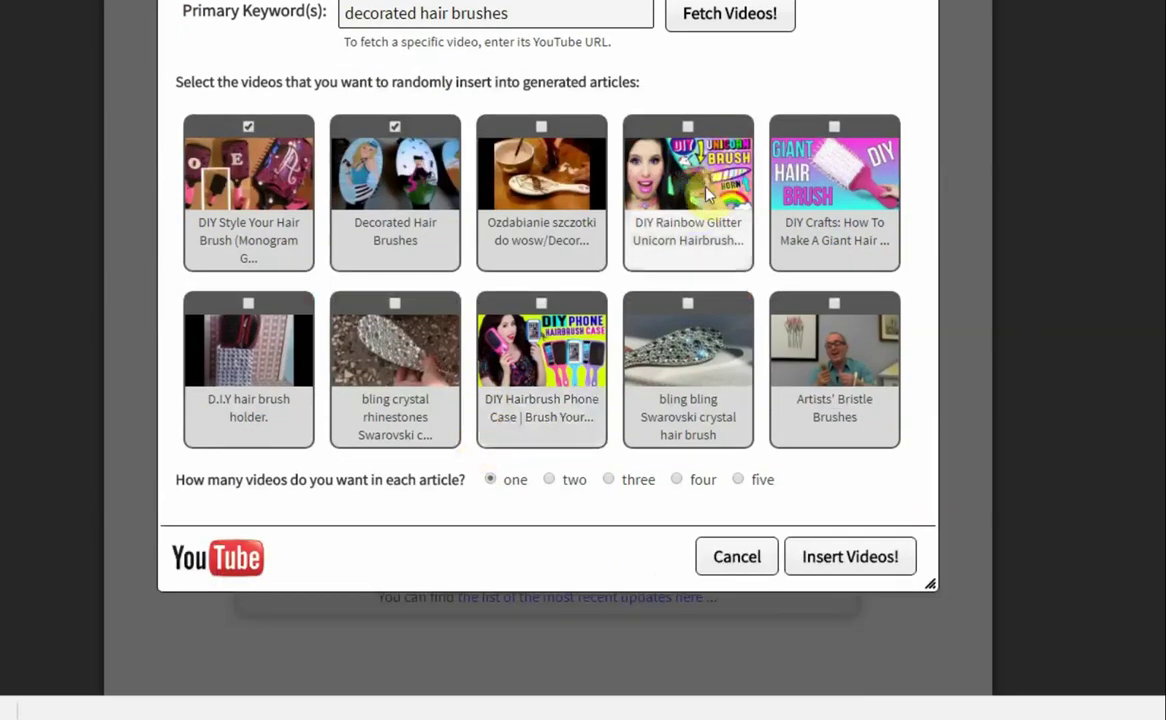
left_click(549, 480)
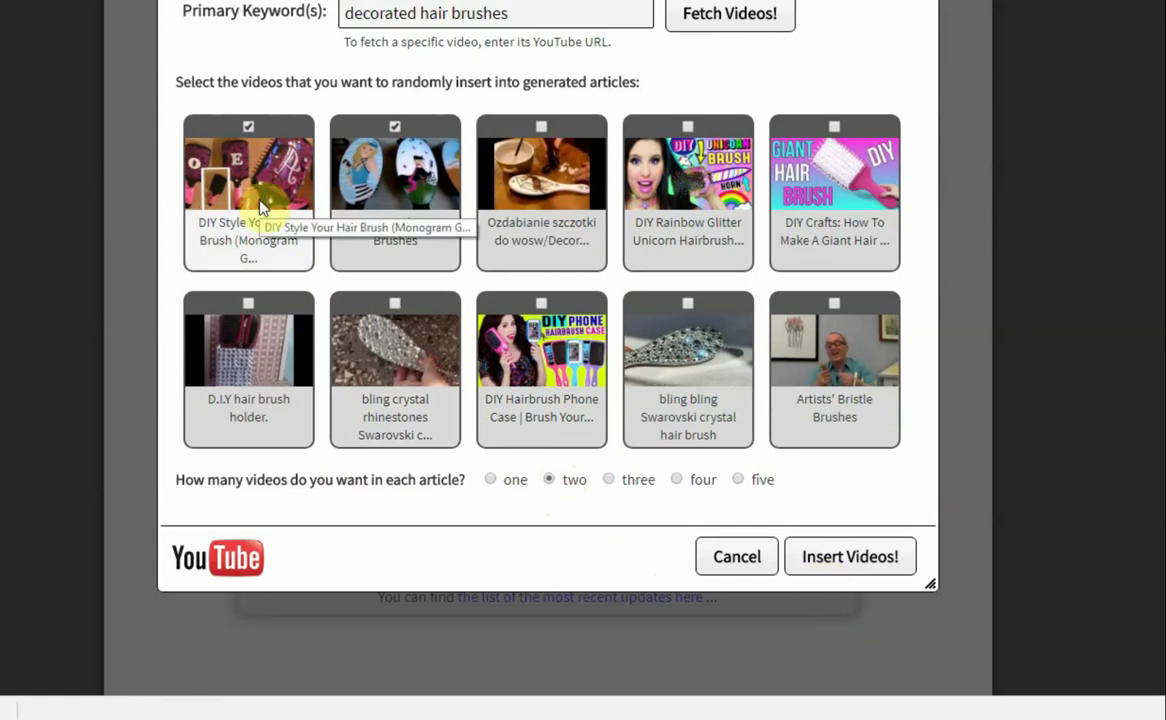
Insert the two chosen videos and cut the first video's embed code from the text
left_click(846, 561)
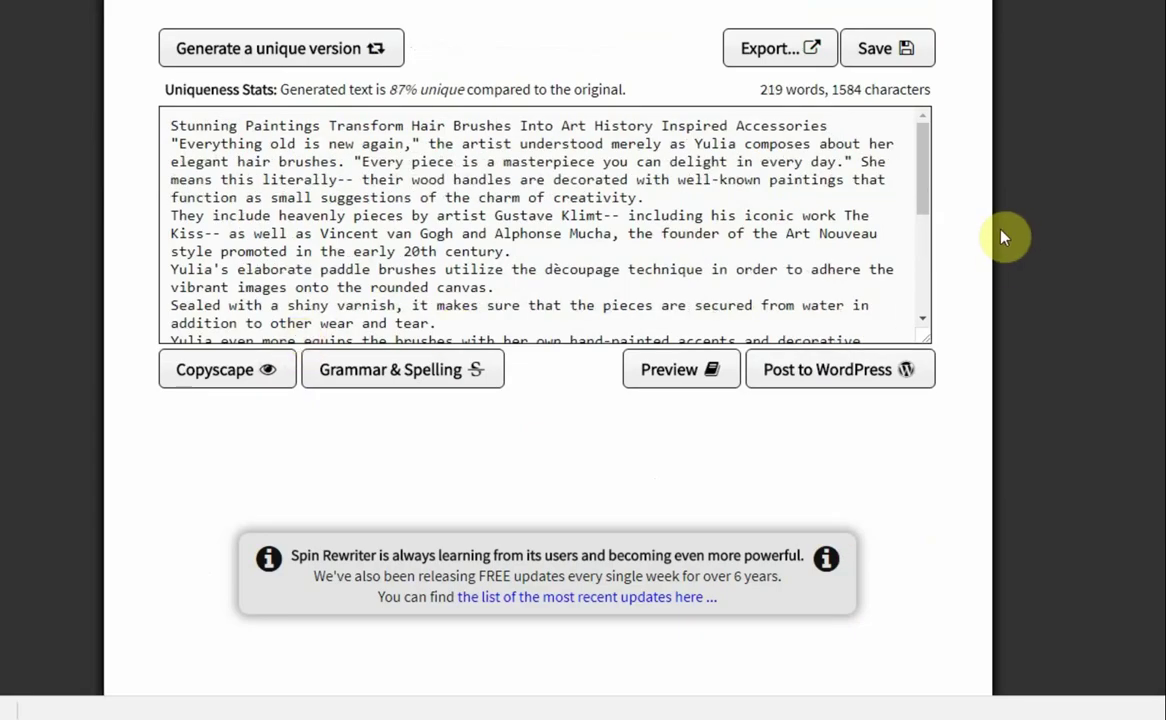
left_click_drag(928, 225, 924, 330)
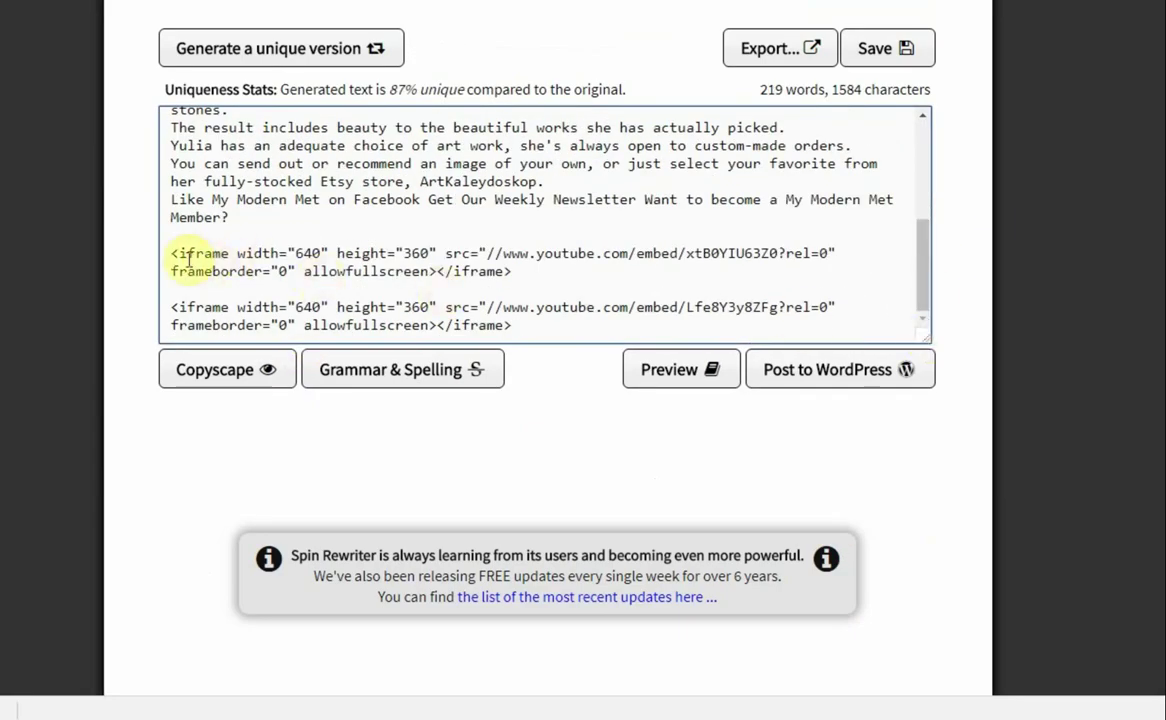
left_click_drag(169, 252, 468, 271)
right_click(440, 263)
left_click(463, 270)
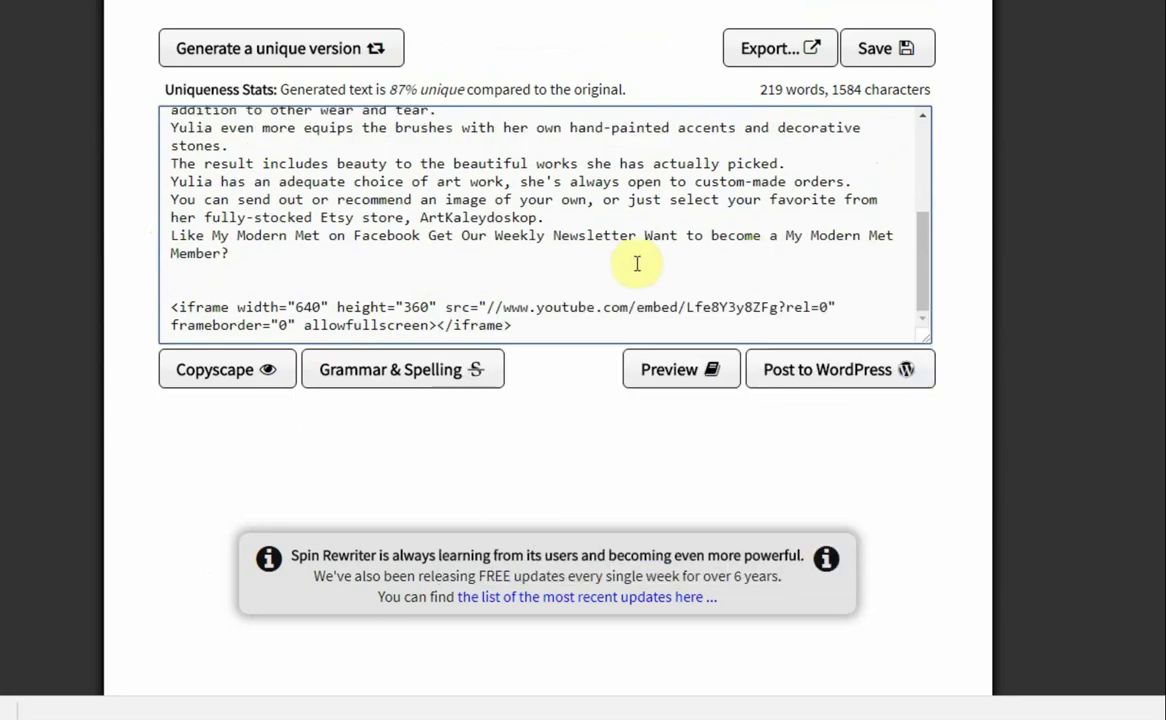
Paste the first embed code on its own line after the opening paragraph
left_click(925, 122)
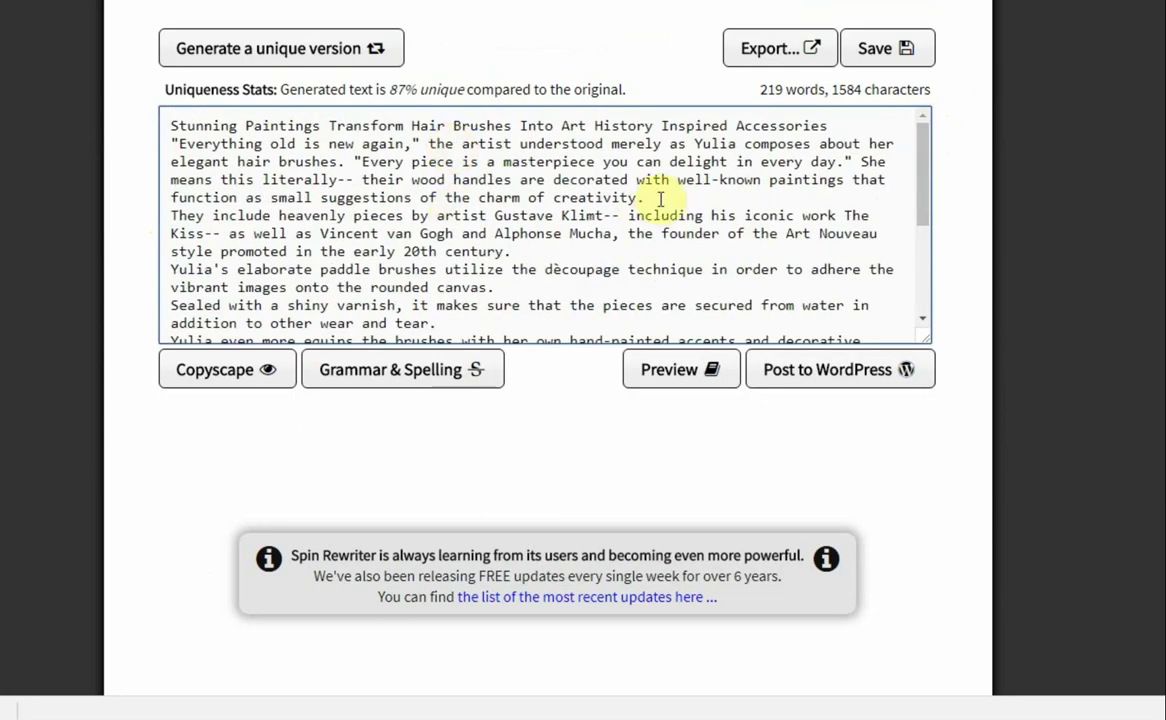
key("Return")
key("Return")
key("ctrl+v")
key("Return")
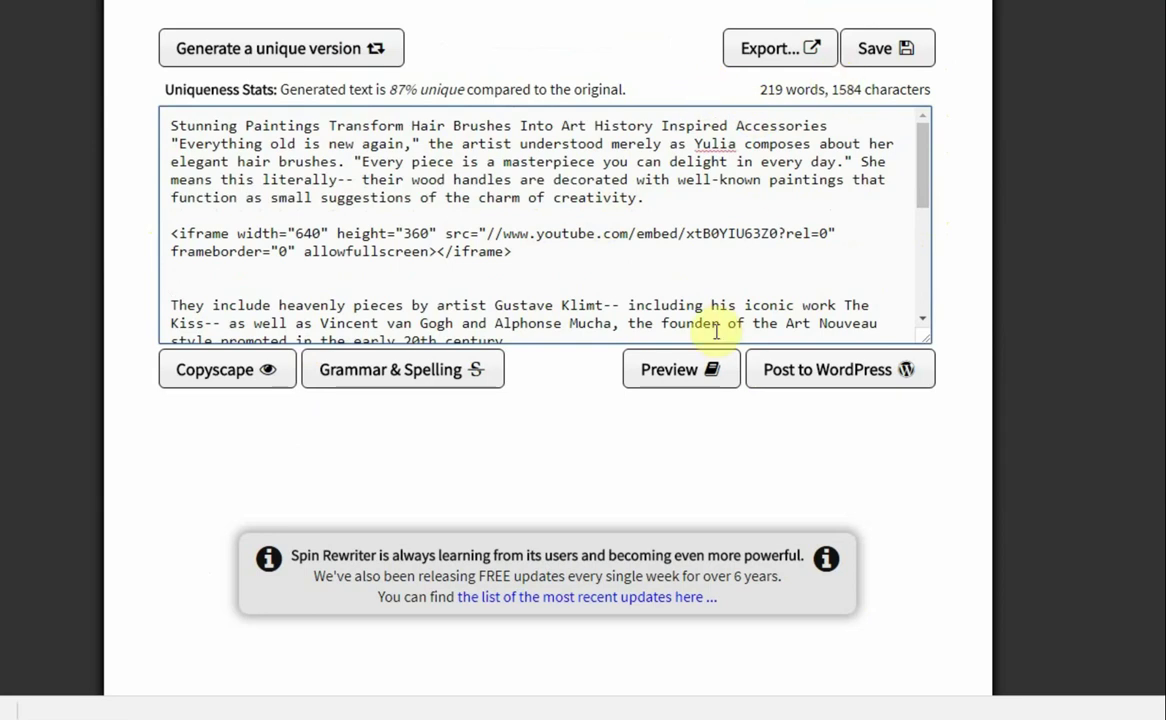
scroll(420, 200, "up", 3)
left_click(280, 283)
Change the image keyword from 'decorated hair brush' to 'hair brush' and fetch Pixabay images
type("decorated hair brush")
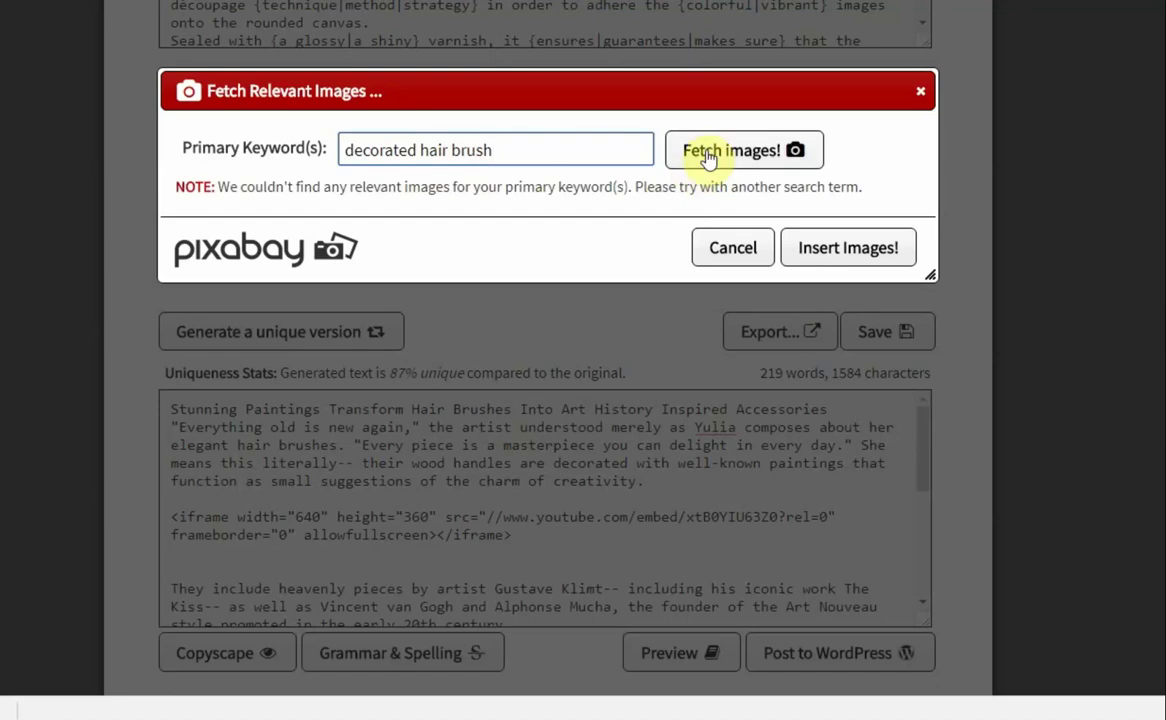
left_click_drag(421, 157, 265, 158)
key("BackSpace")
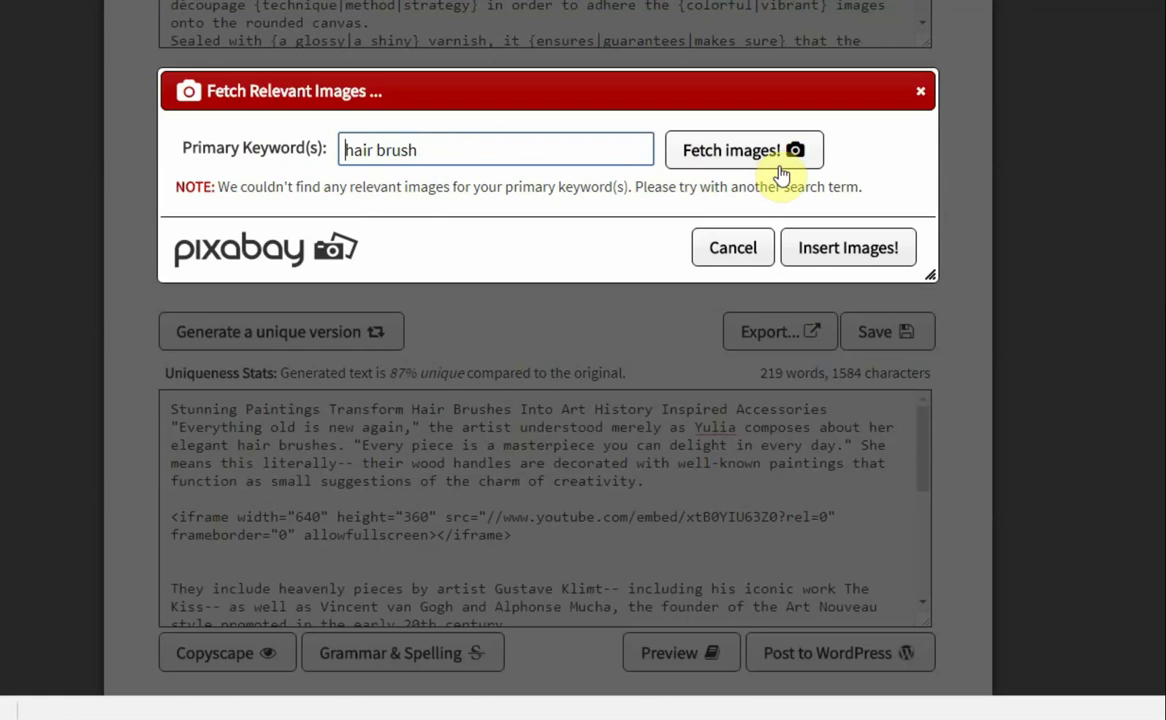
left_click(760, 160)
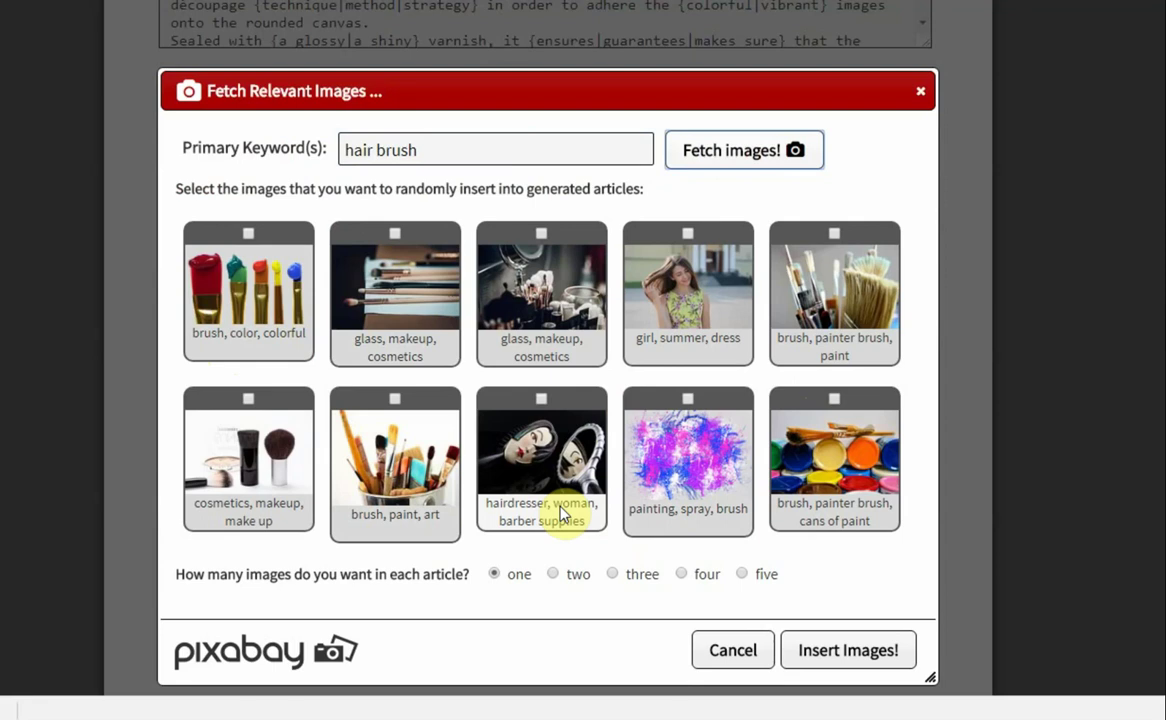
scroll(405, 408, "down", 1)
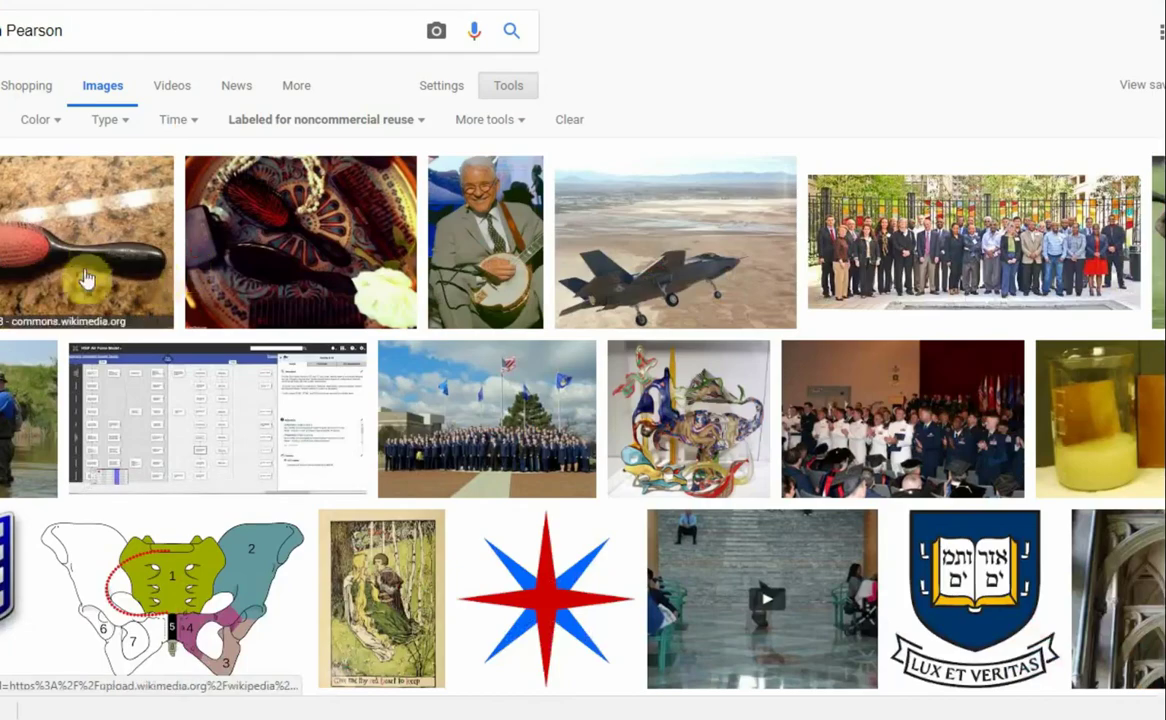
Preview the Mason Pearson hair brush photo in Google Images and dismiss its context menu
left_click(89, 258)
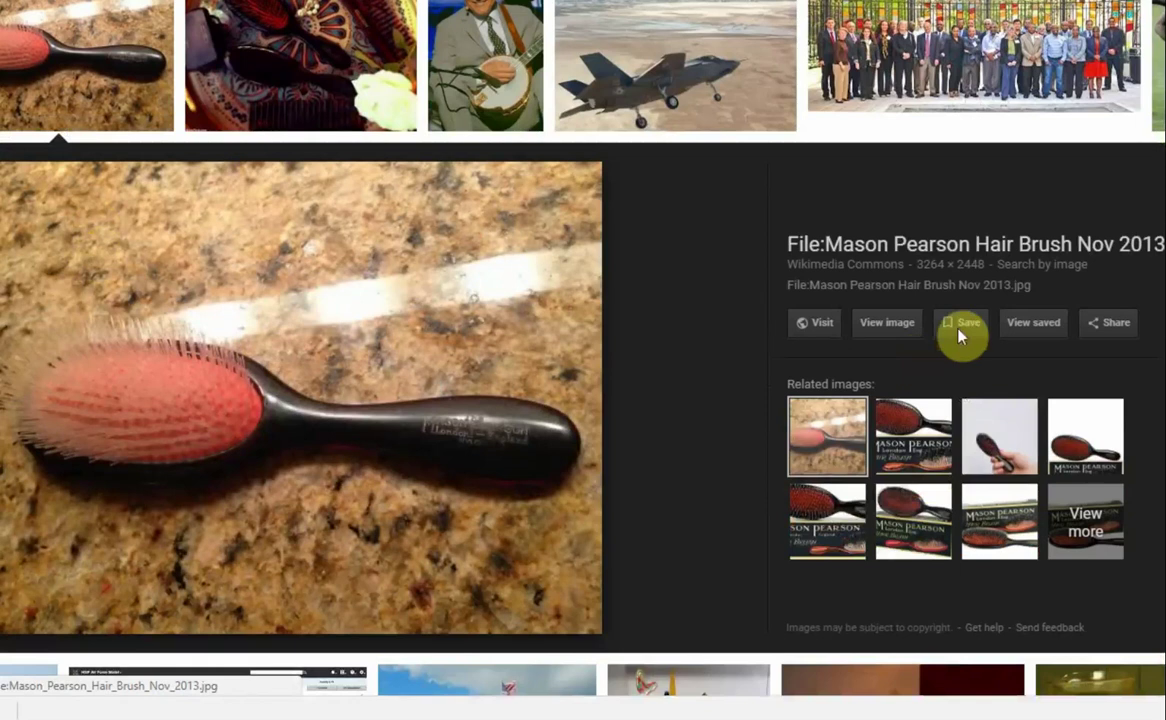
right_click(276, 304)
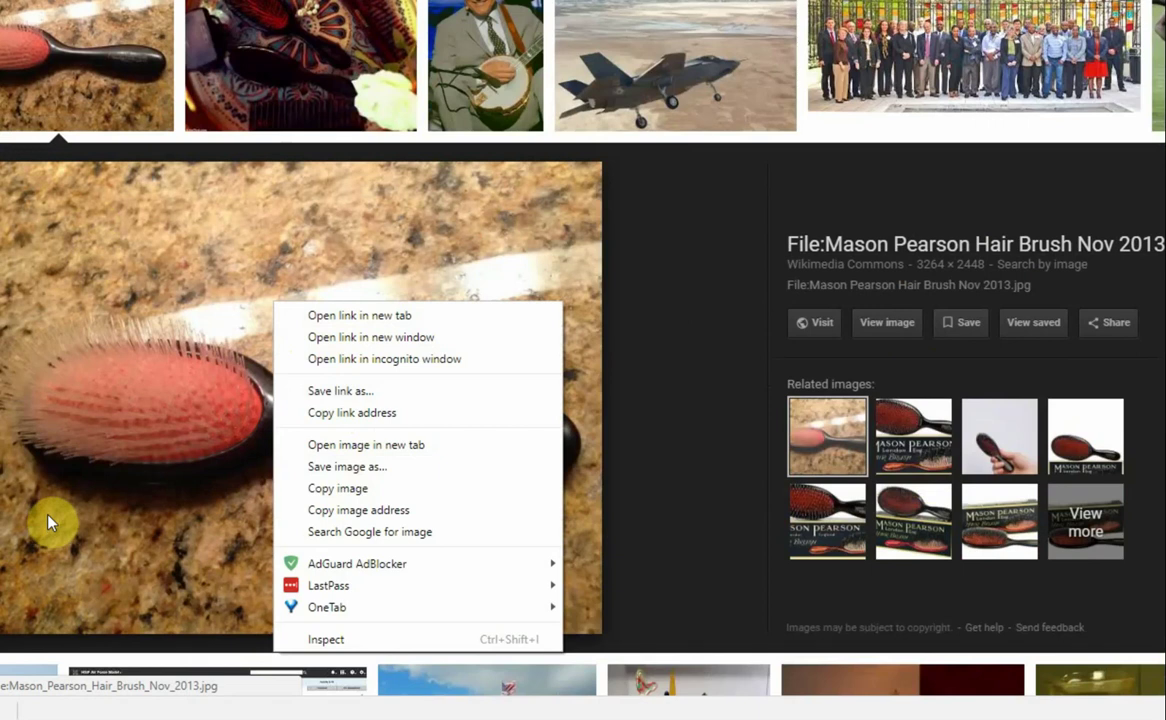
key("Escape")
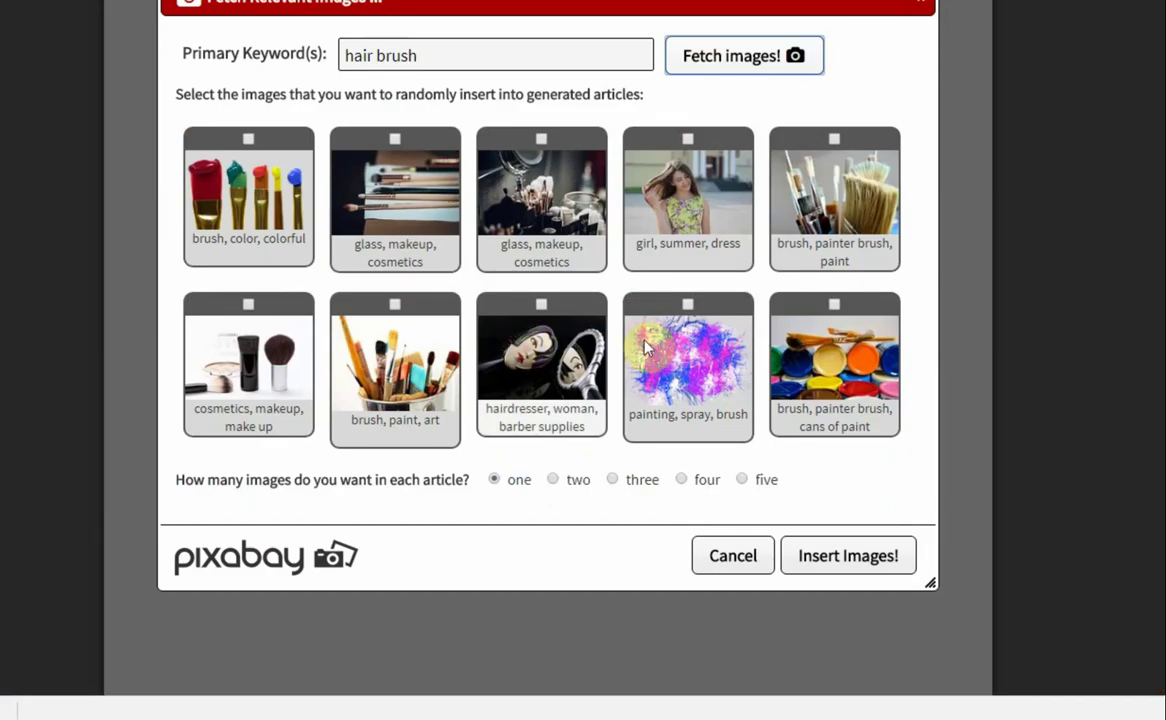
Cancel the hair brush image picker with no images chosen, then select all the generated article text
scroll(340, 360, "up", 2)
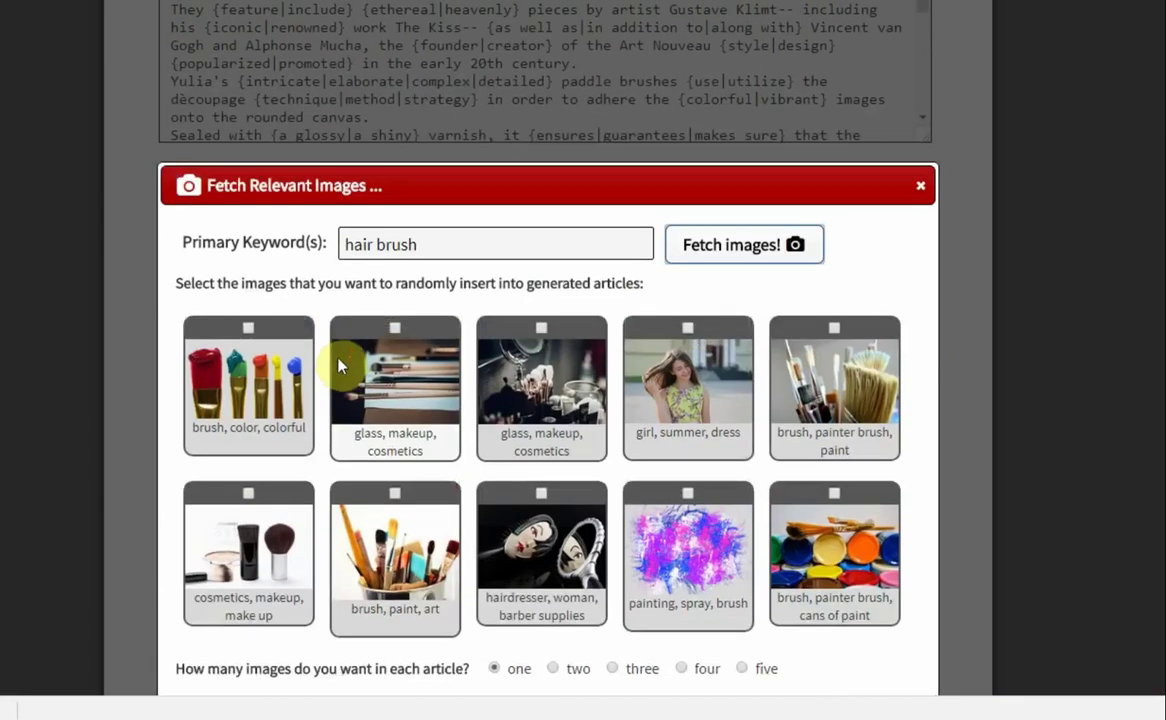
scroll(345, 357, "down", 1)
scroll(345, 357, "down", 1)
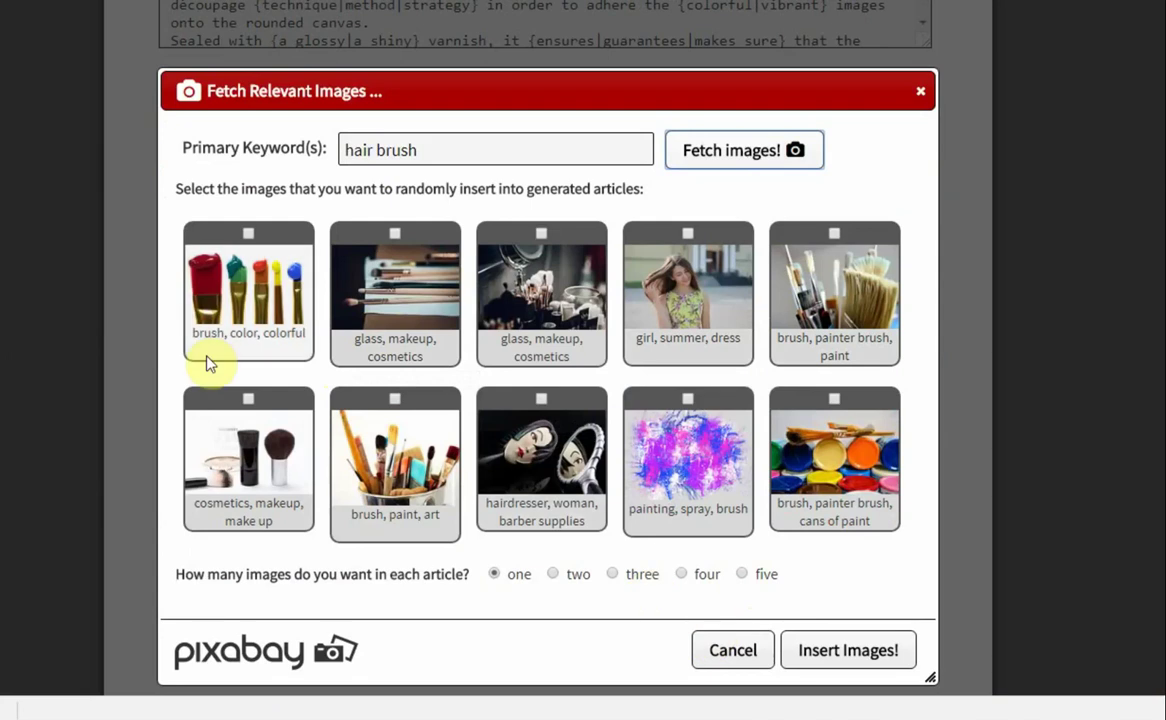
left_click(742, 653)
scroll(290, 290, "down", 2)
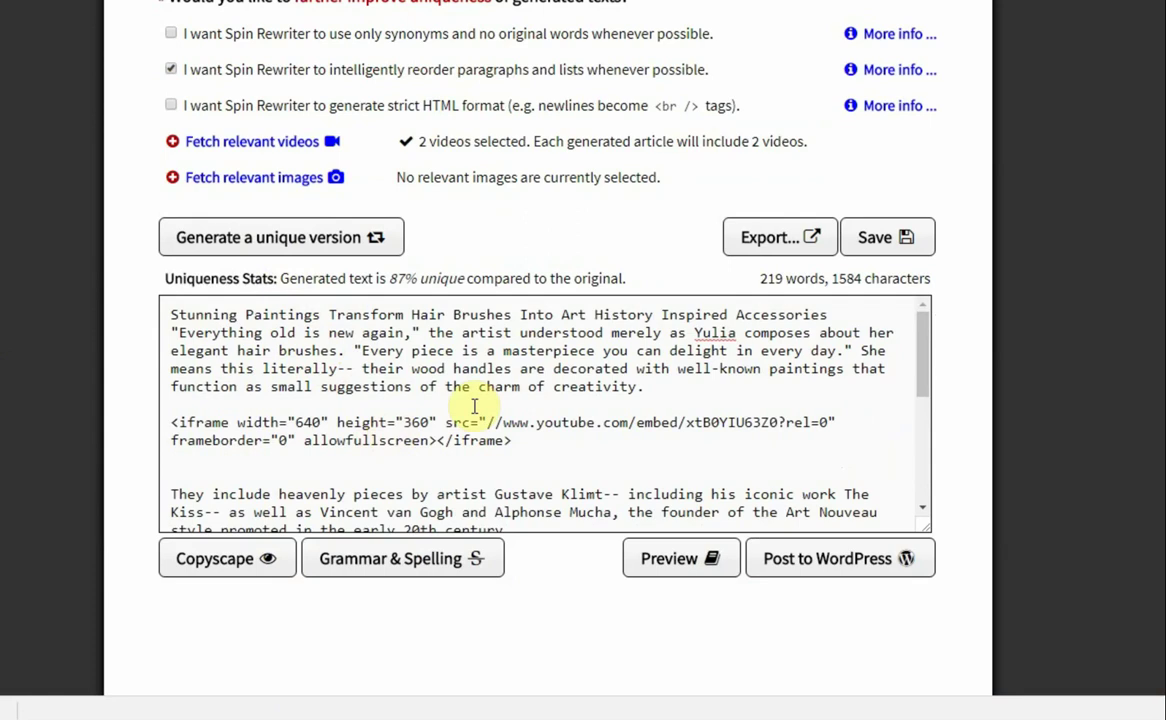
left_click(378, 316)
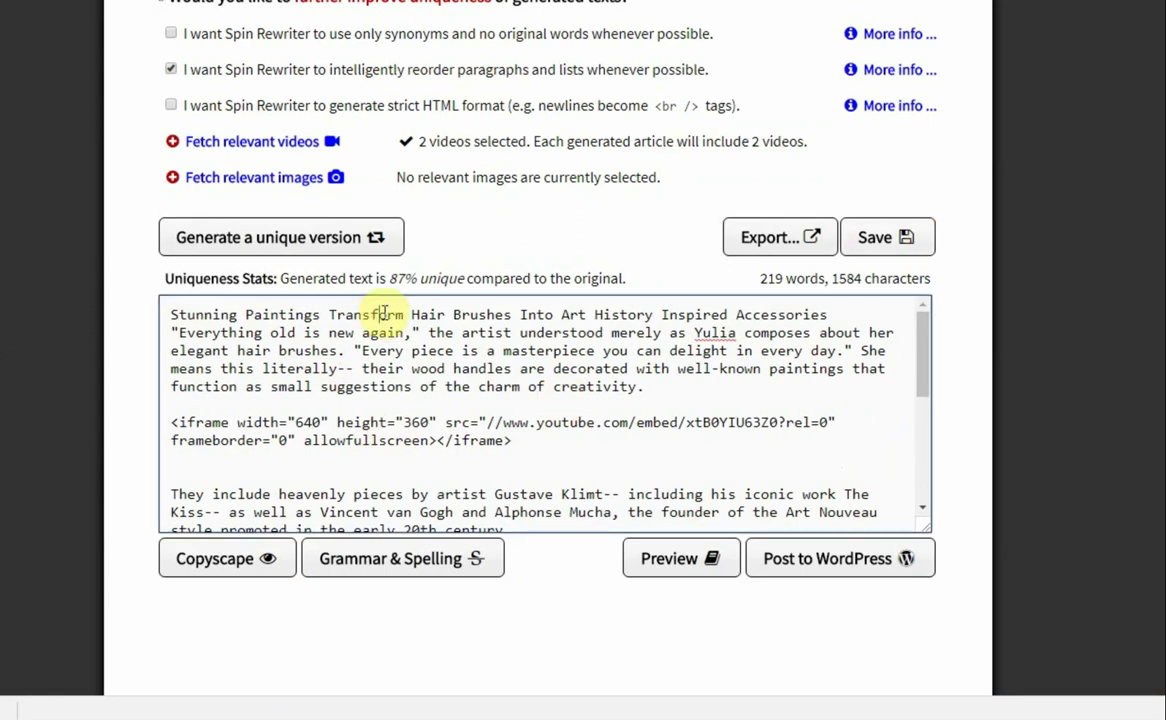
key("ctrl+a")
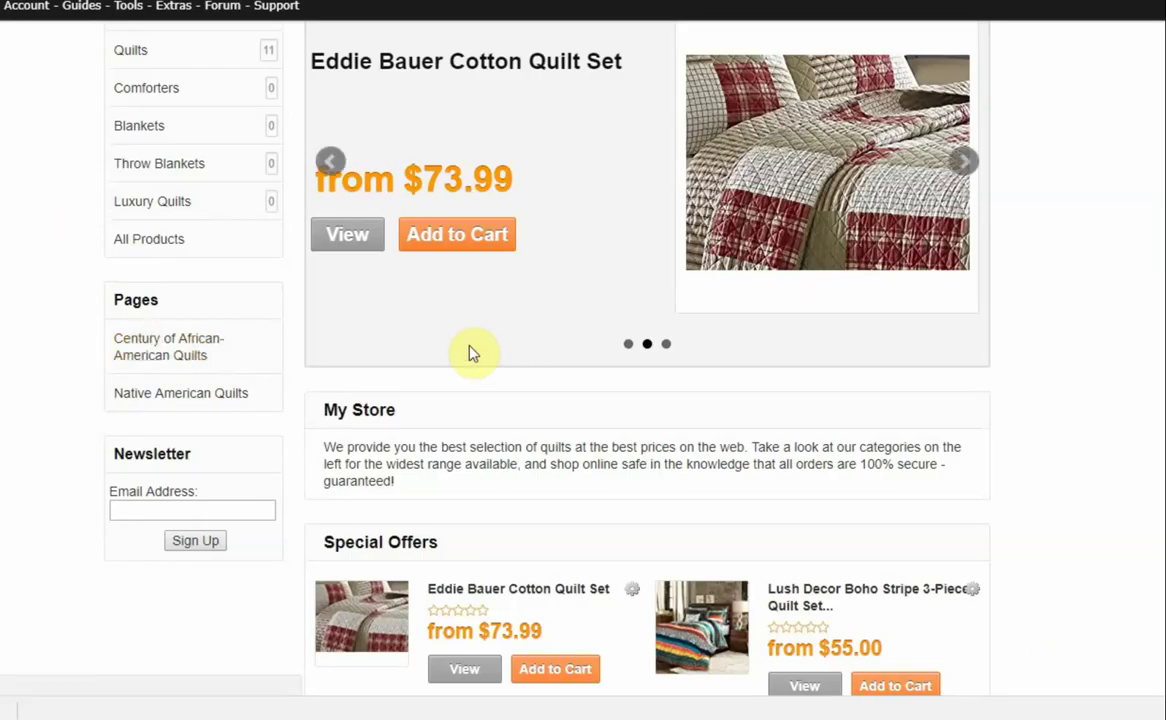
Scroll the current store page and place the caret in its description source
scroll(476, 348, "down", 1)
scroll(447, 317, "down", 3)
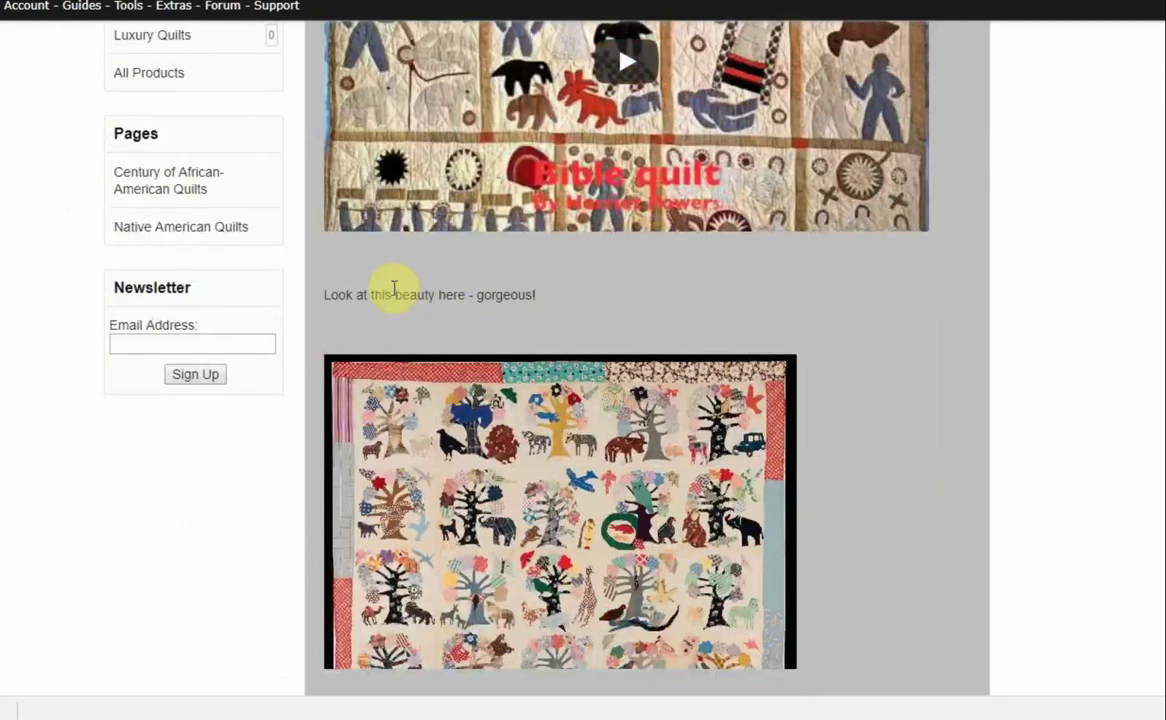
left_click_drag(338, 294, 539, 305)
scroll(463, 279, "up", 3)
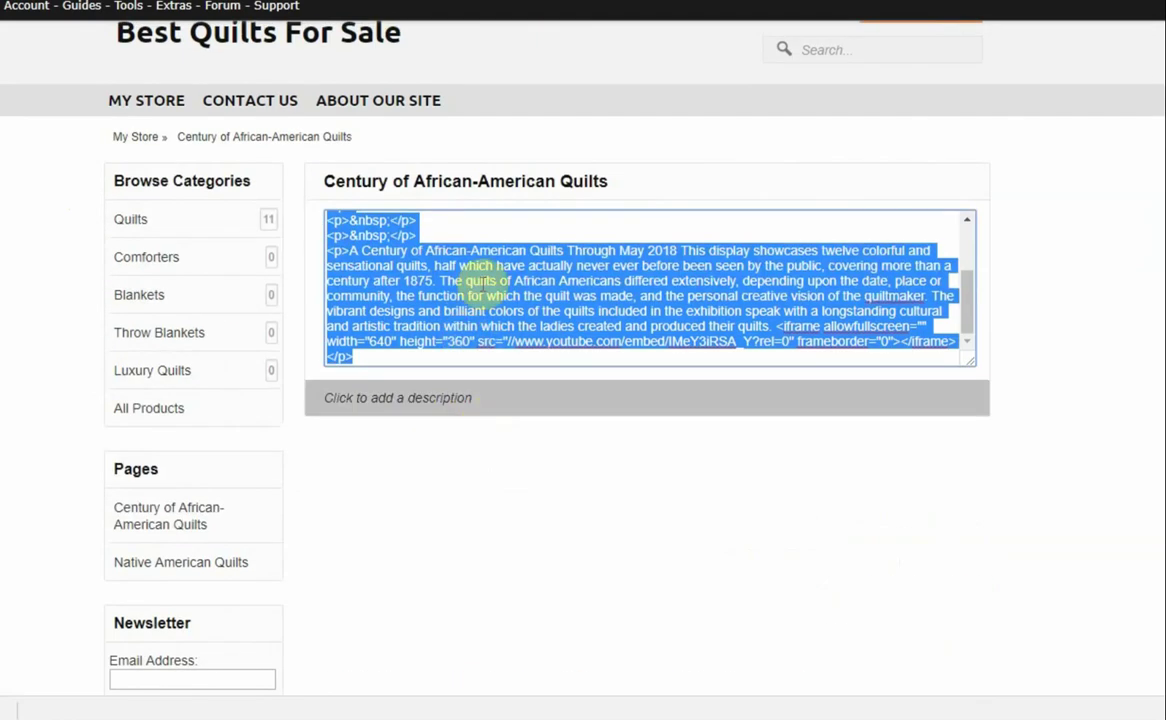
left_click(469, 296)
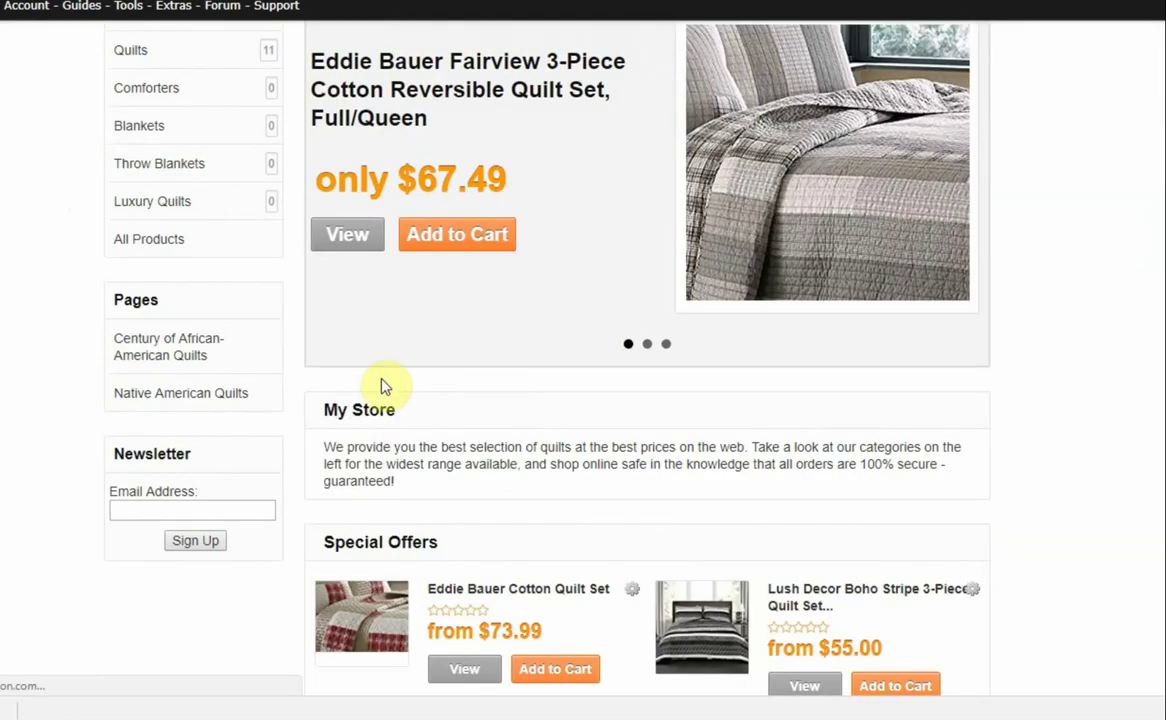
Open the Century of African-American Quilts page and scroll through its videos, quilt images and description
left_click(163, 342)
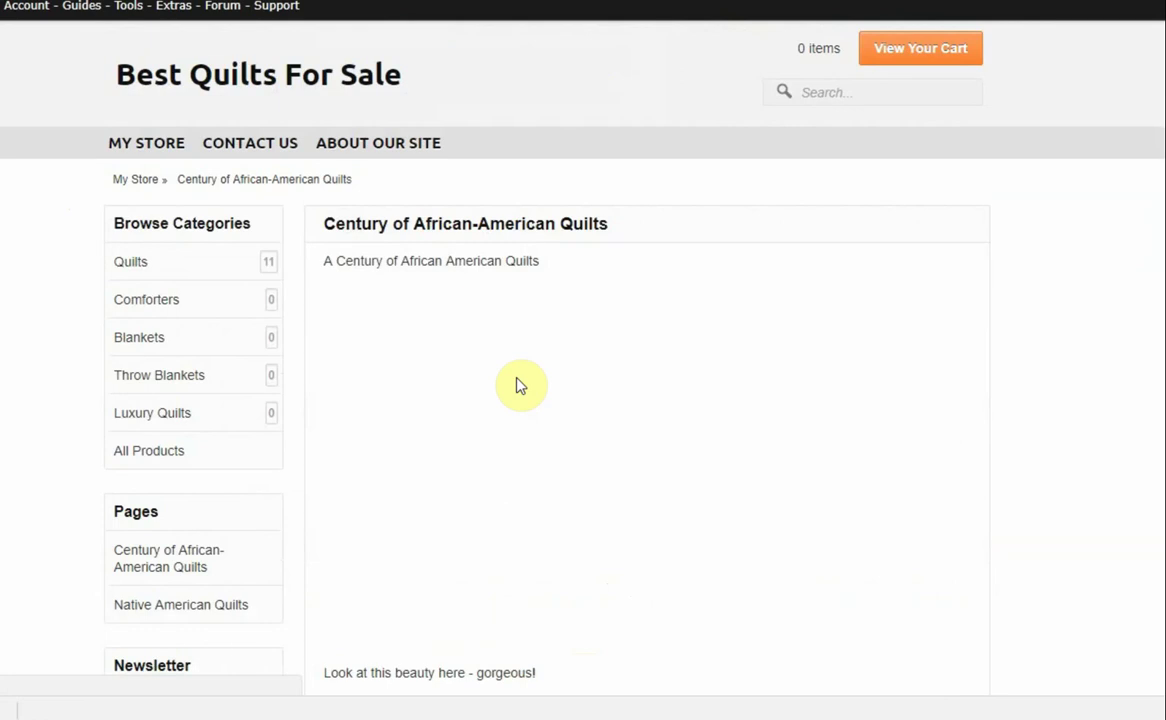
scroll(517, 385, "down", 1)
scroll(517, 385, "down", 1)
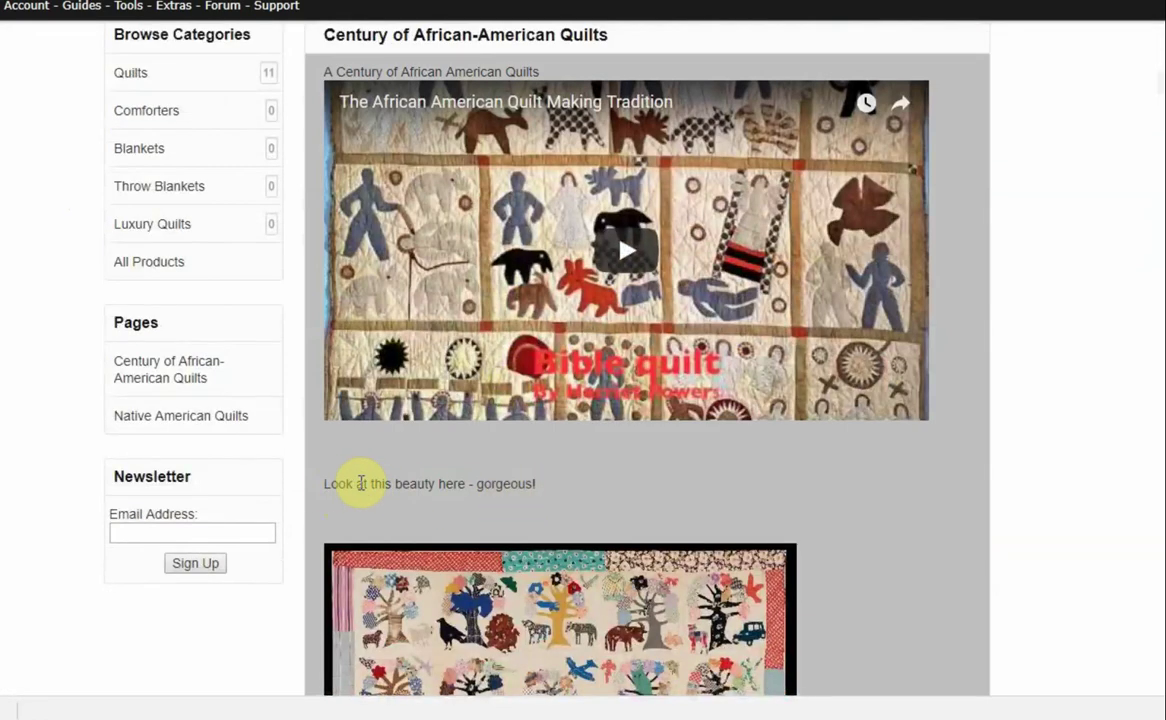
scroll(487, 531, "down", 2)
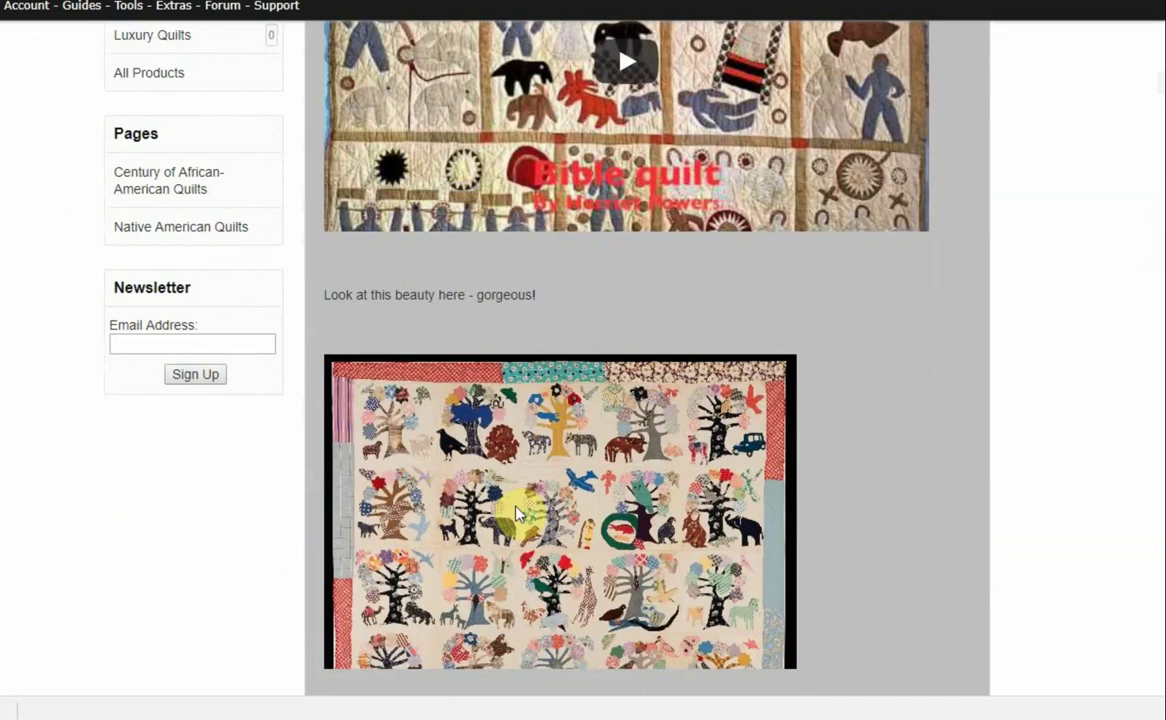
scroll(524, 475, "down", 1)
scroll(524, 475, "down", 6)
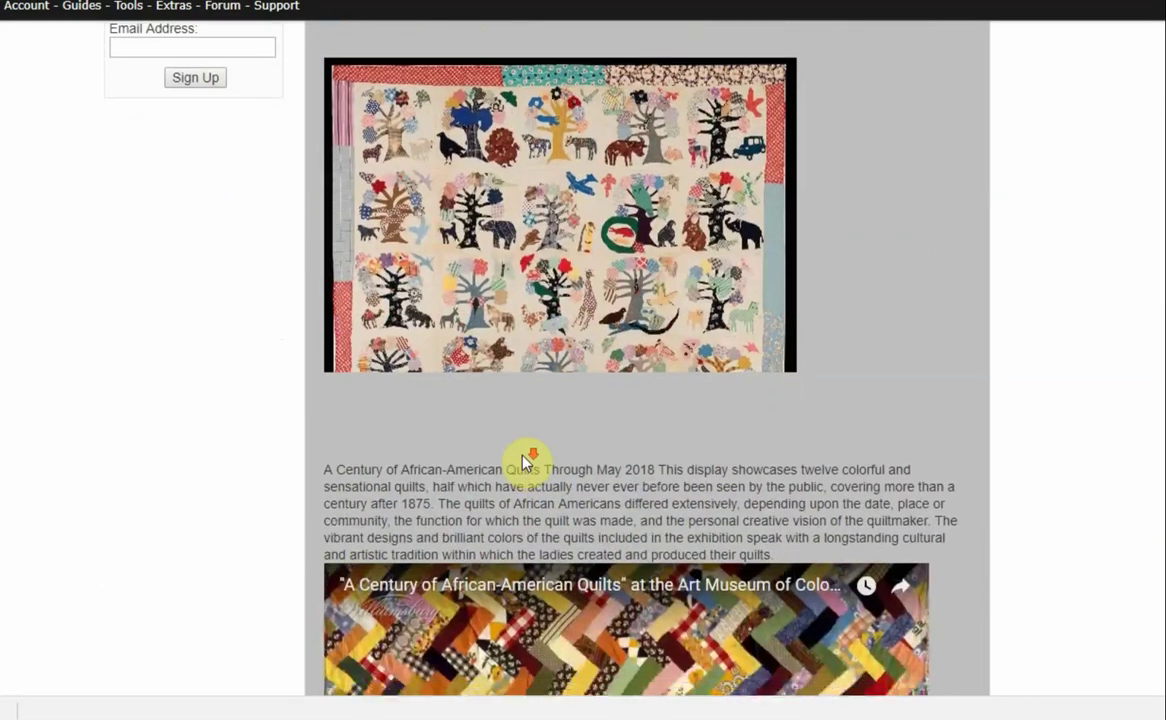
scroll(476, 475, "up", 9)
scroll(476, 467, "up", 2)
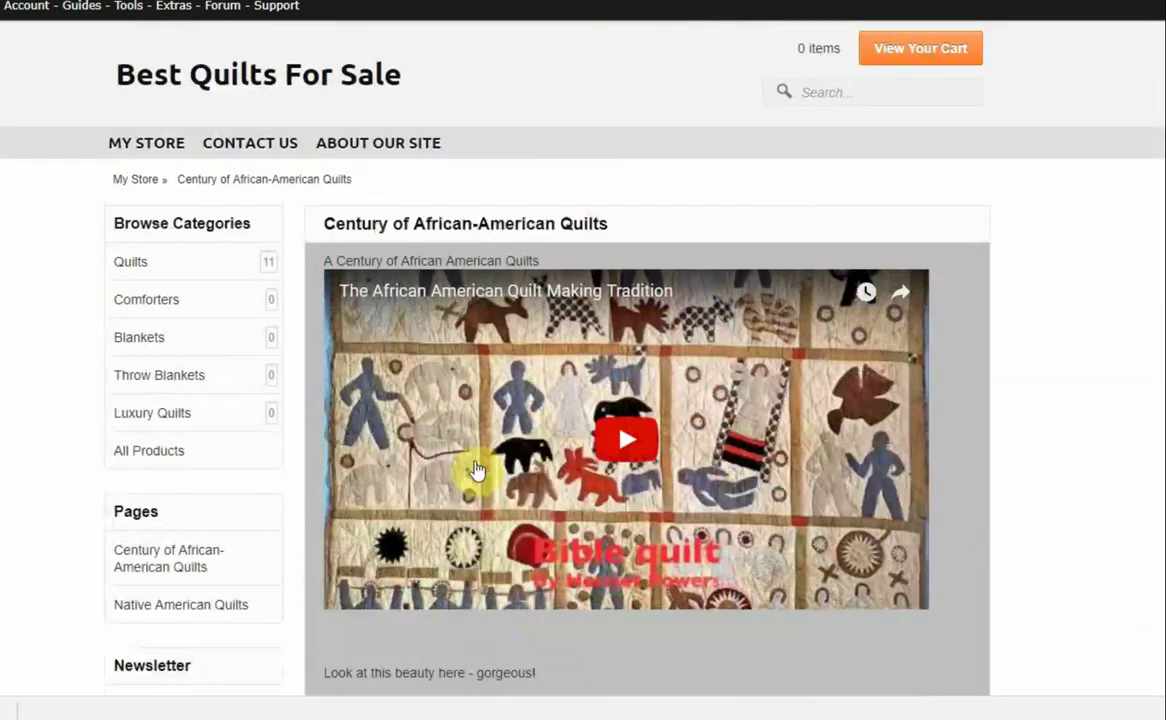
Copy the Century of African-American Quilts description paragraph, without tags, from its HTML source
scroll(476, 468, "down", 3)
scroll(478, 468, "down", 6)
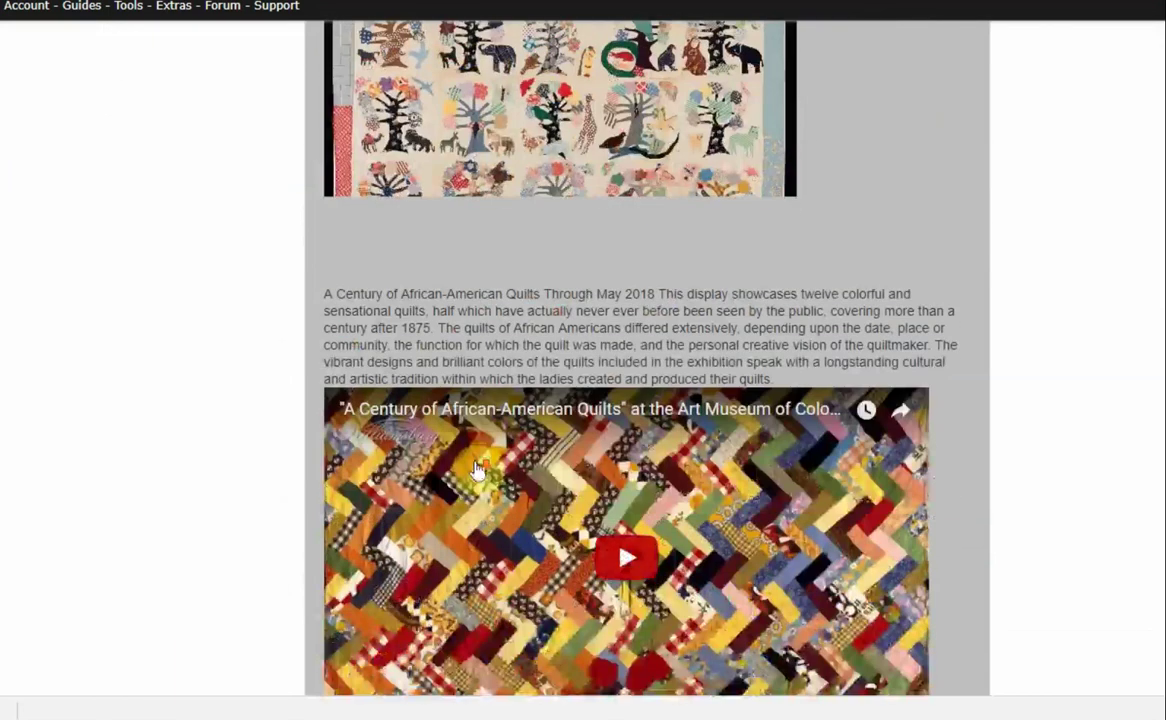
left_click(359, 299)
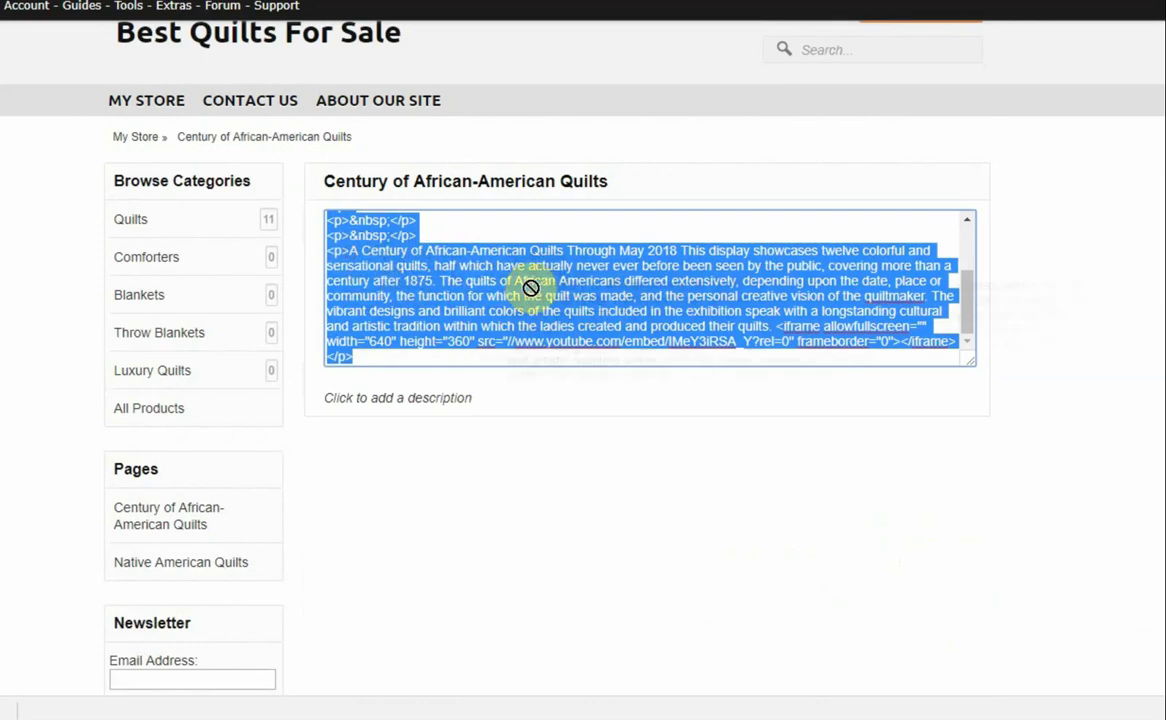
left_click(411, 262)
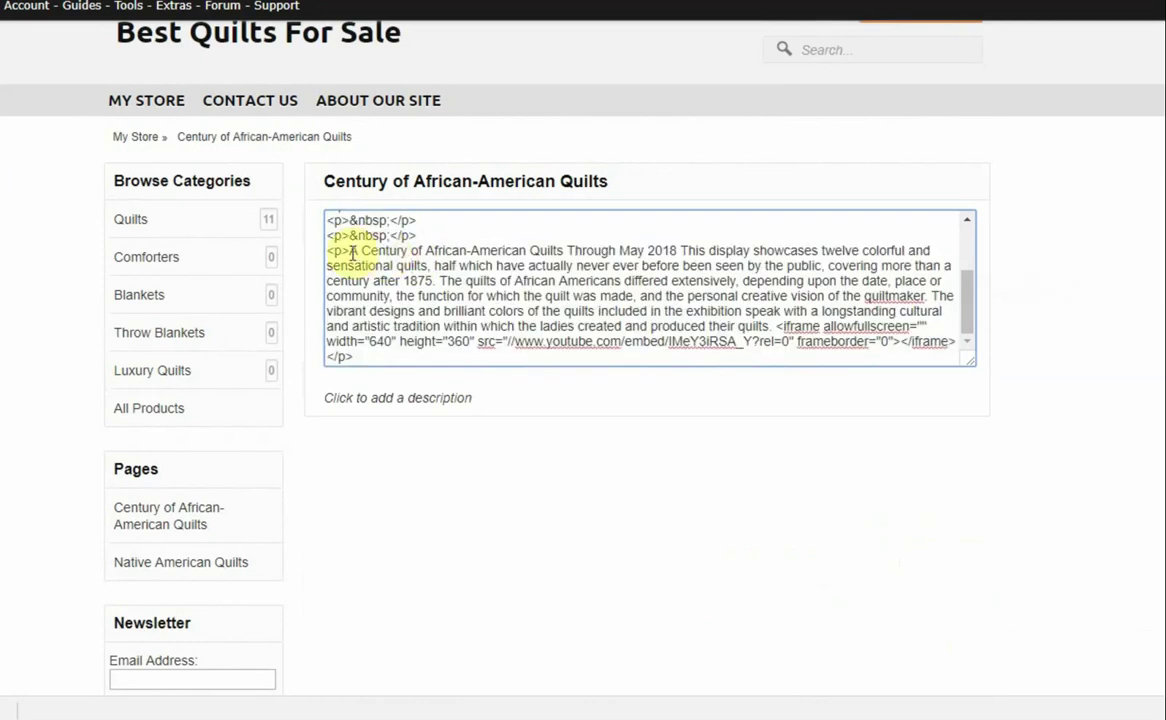
left_click_drag(350, 252, 770, 326)
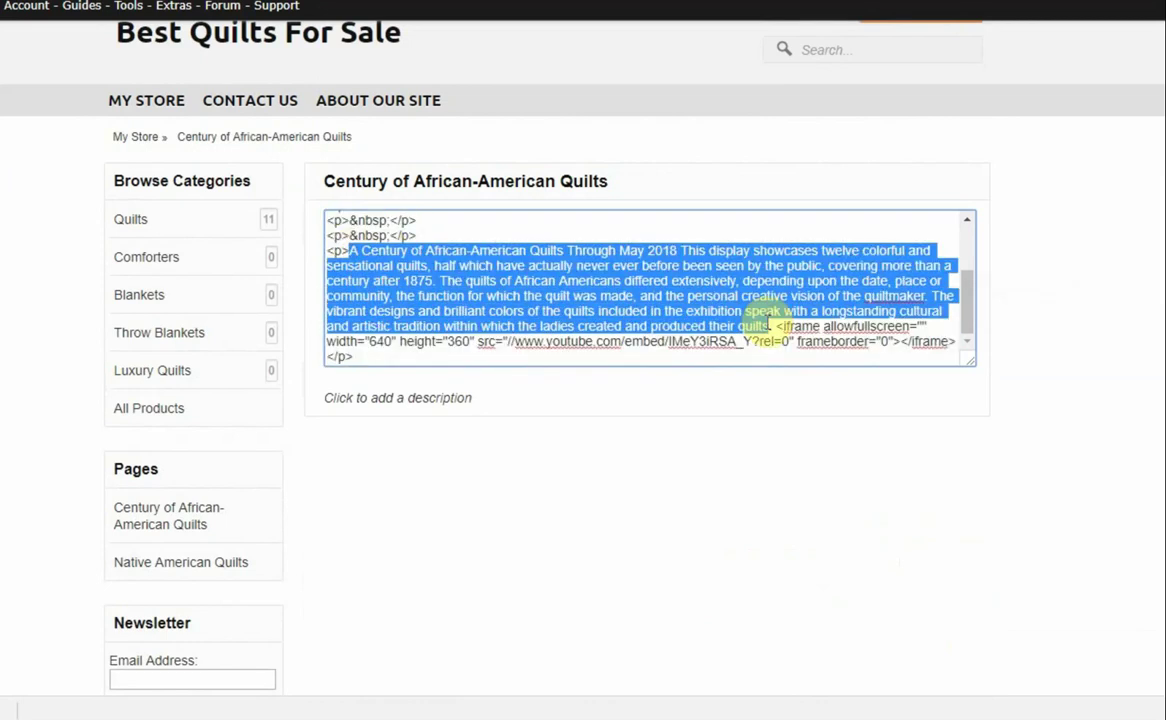
right_click(640, 272)
left_click(663, 302)
Replace the Word document's text with the 95-word quilts paragraph, then return to the browser
key("alt+Tab")
left_click(455, 207)
key("ctrl+a")
key("ctrl+v")
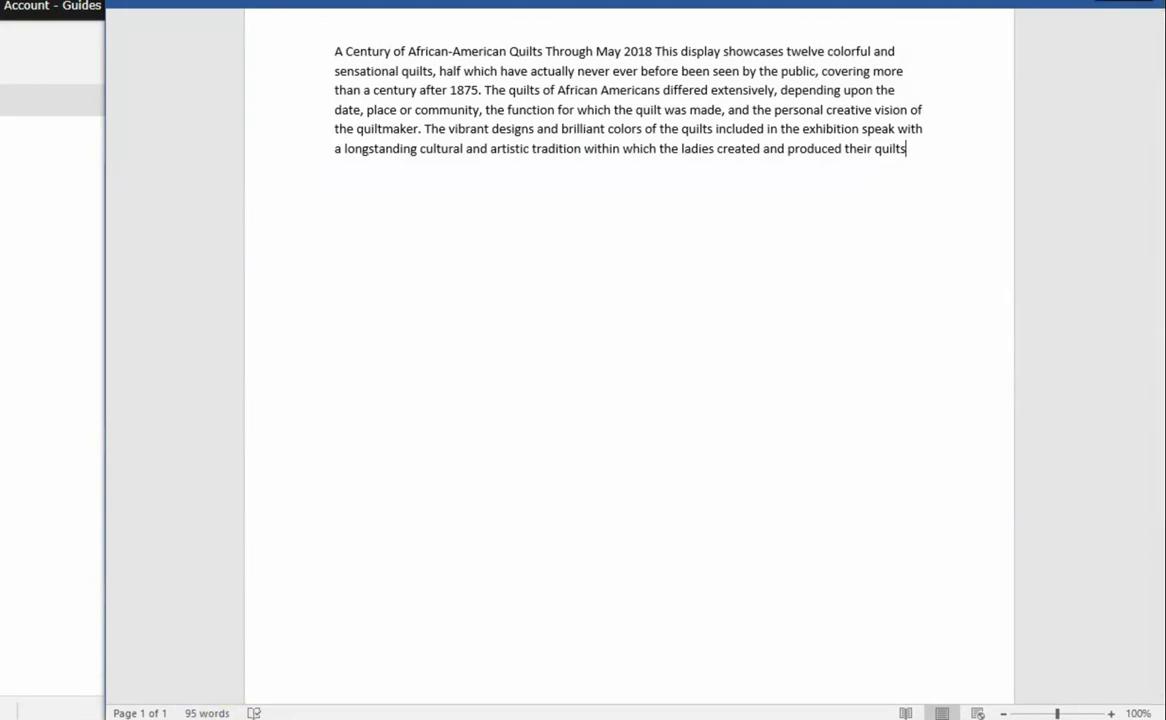
key("alt+Tab")
Play and pause the Art Museum quilts video, then pause the quilt-making tradition video
scroll(527, 326, "down", 8)
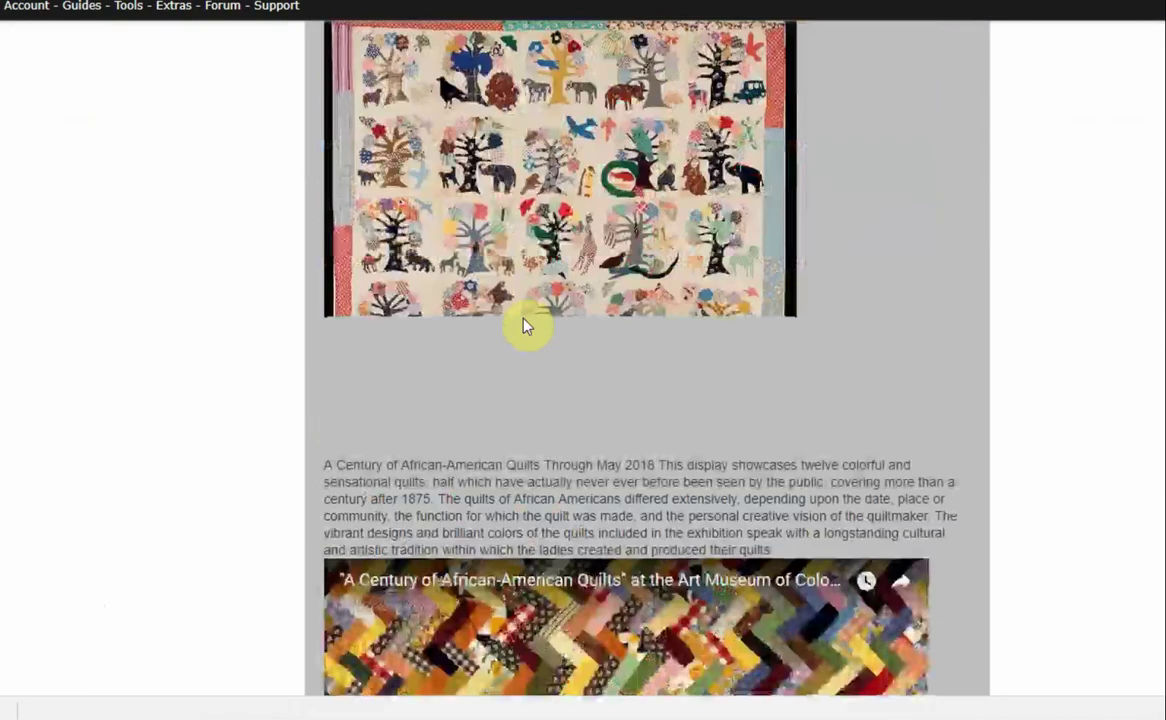
scroll(527, 326, "down", 5)
scroll(527, 326, "up", 6)
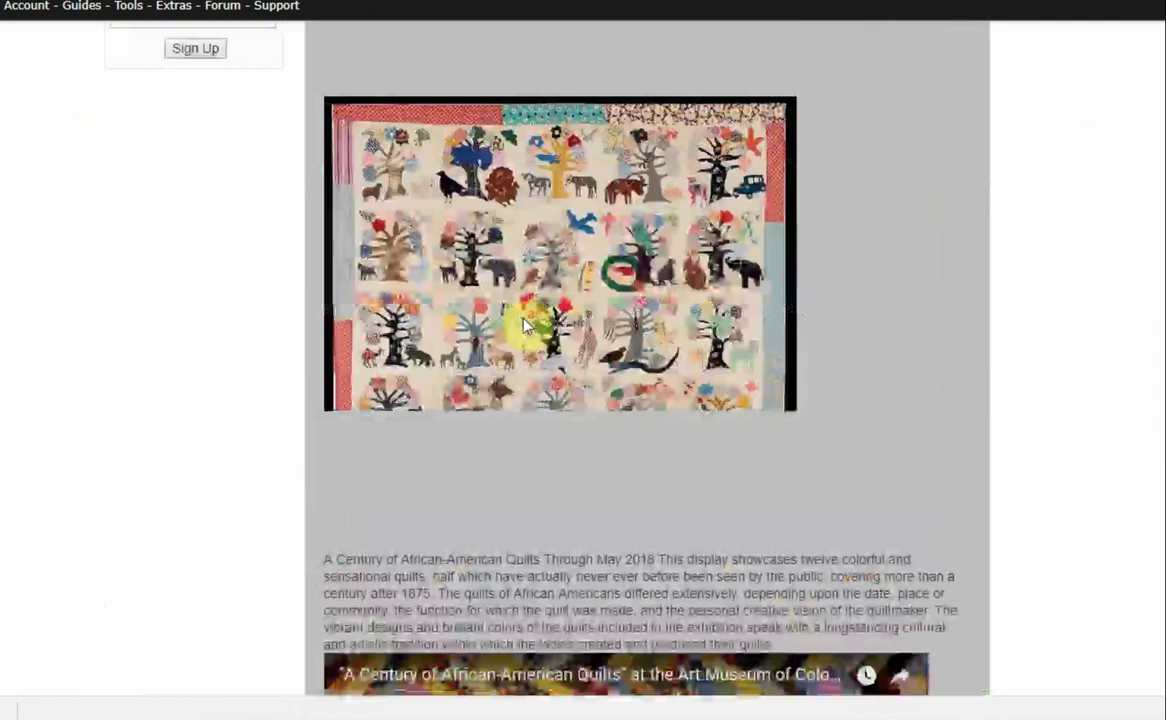
scroll(533, 362, "down", 4)
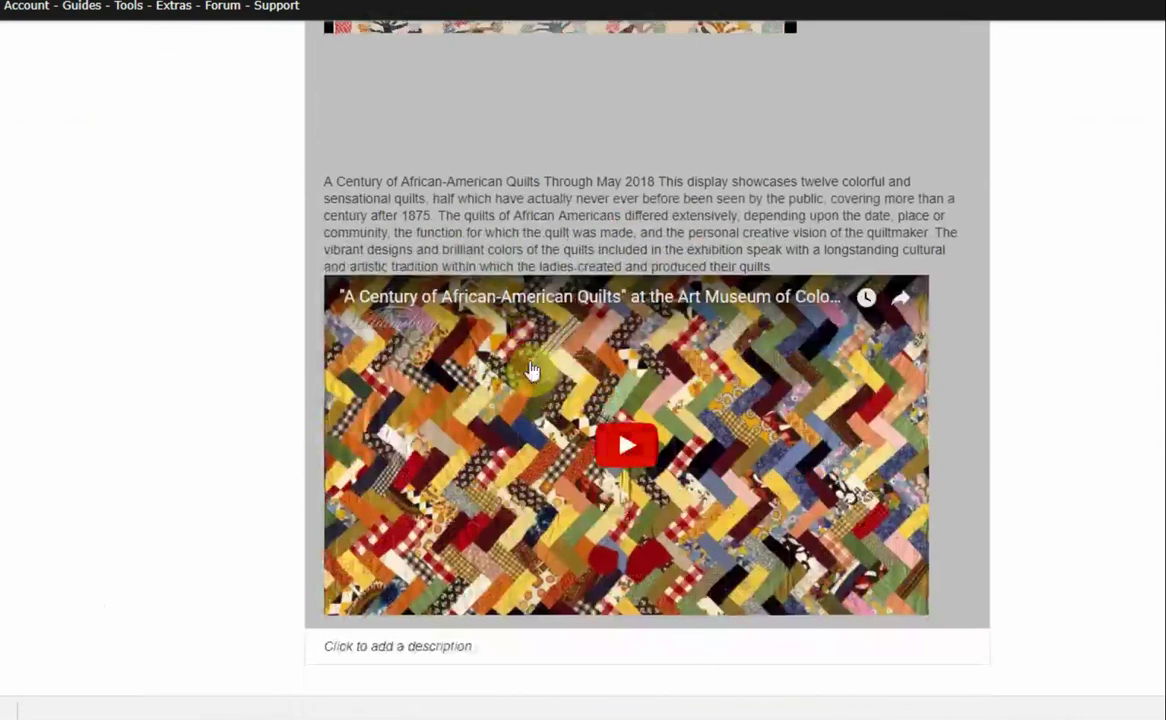
left_click(620, 451)
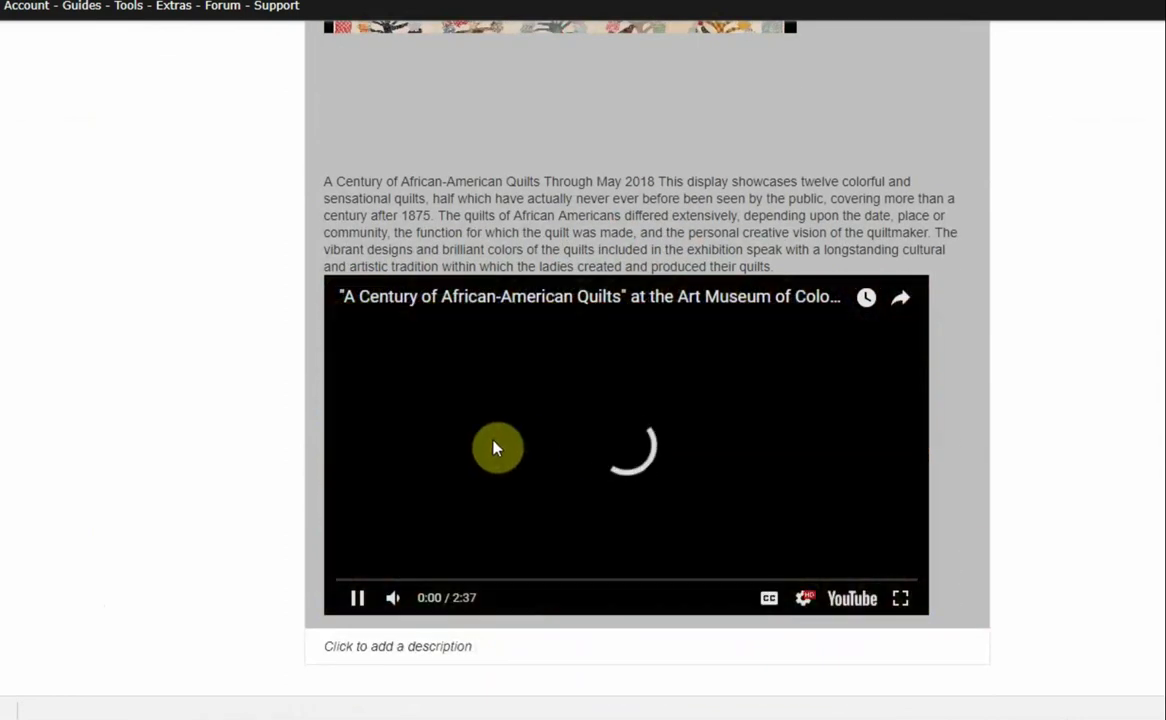
left_click(357, 598)
scroll(515, 400, "up", 4)
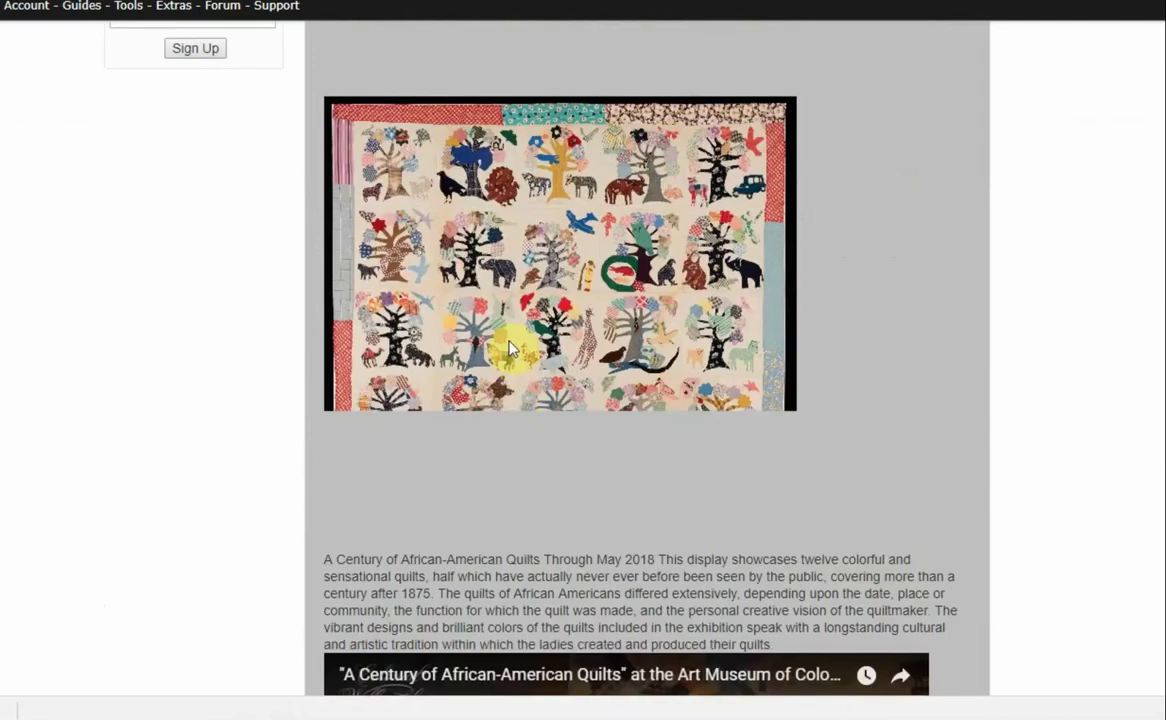
scroll(518, 340, "up", 3)
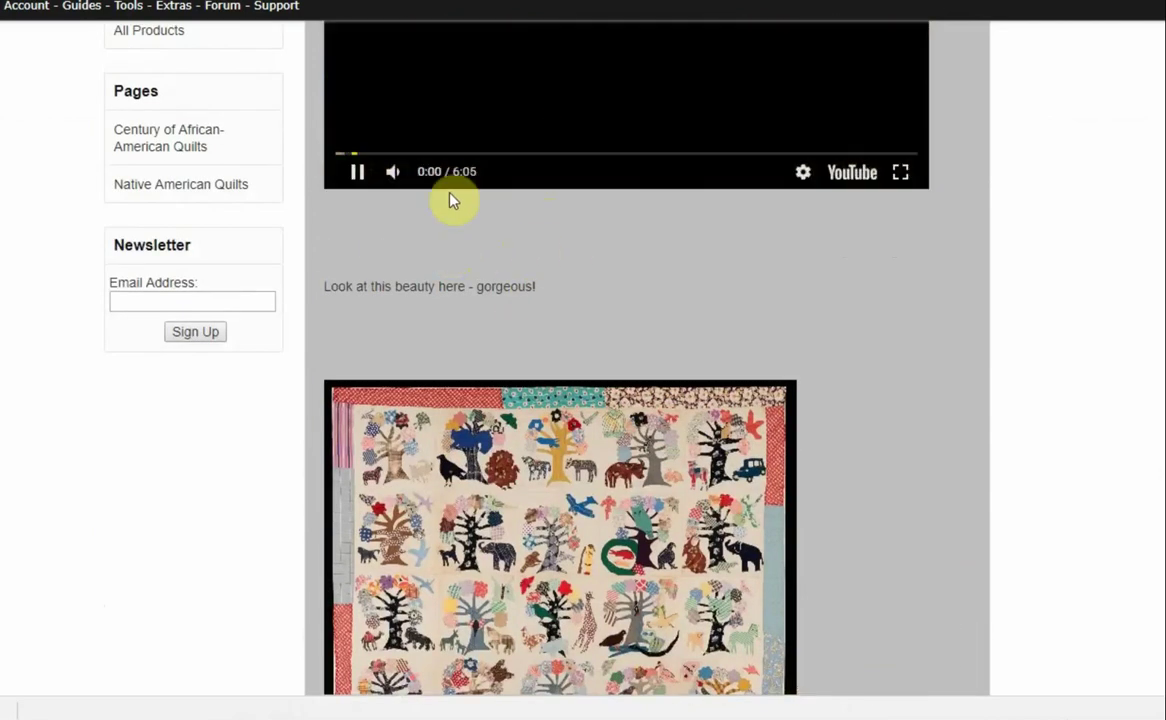
left_click(358, 173)
scroll(640, 341, "up", 4)
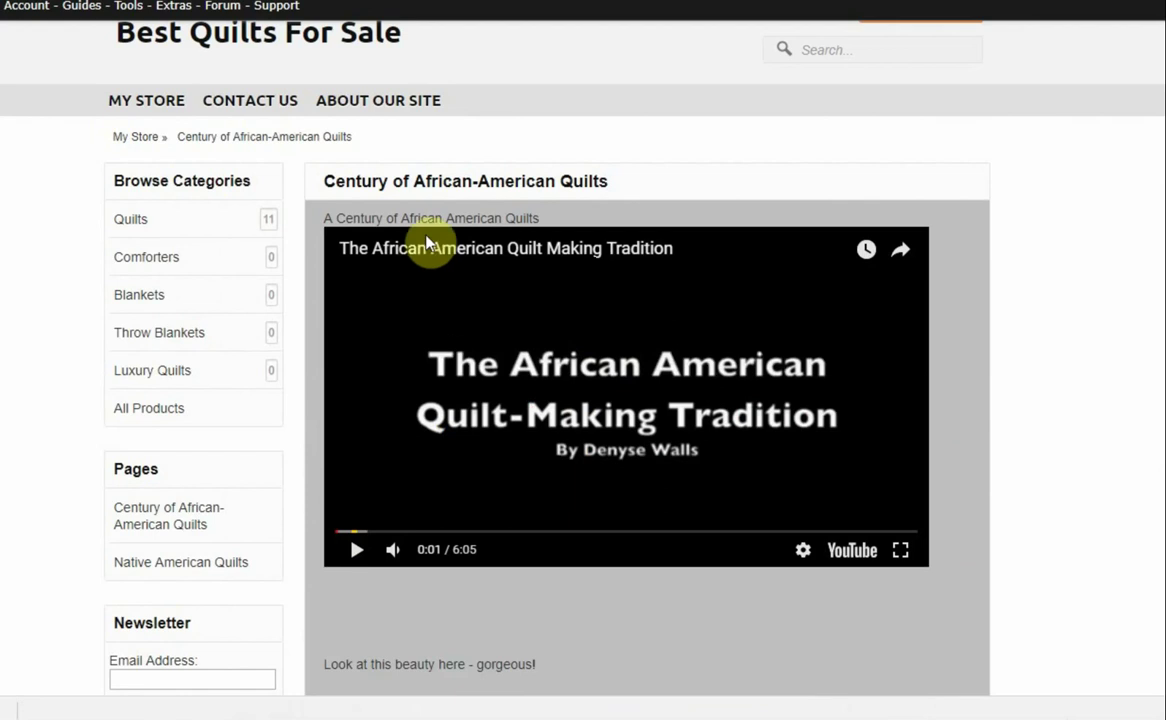
scroll(340, 500, "down", 3)
left_click(136, 282)
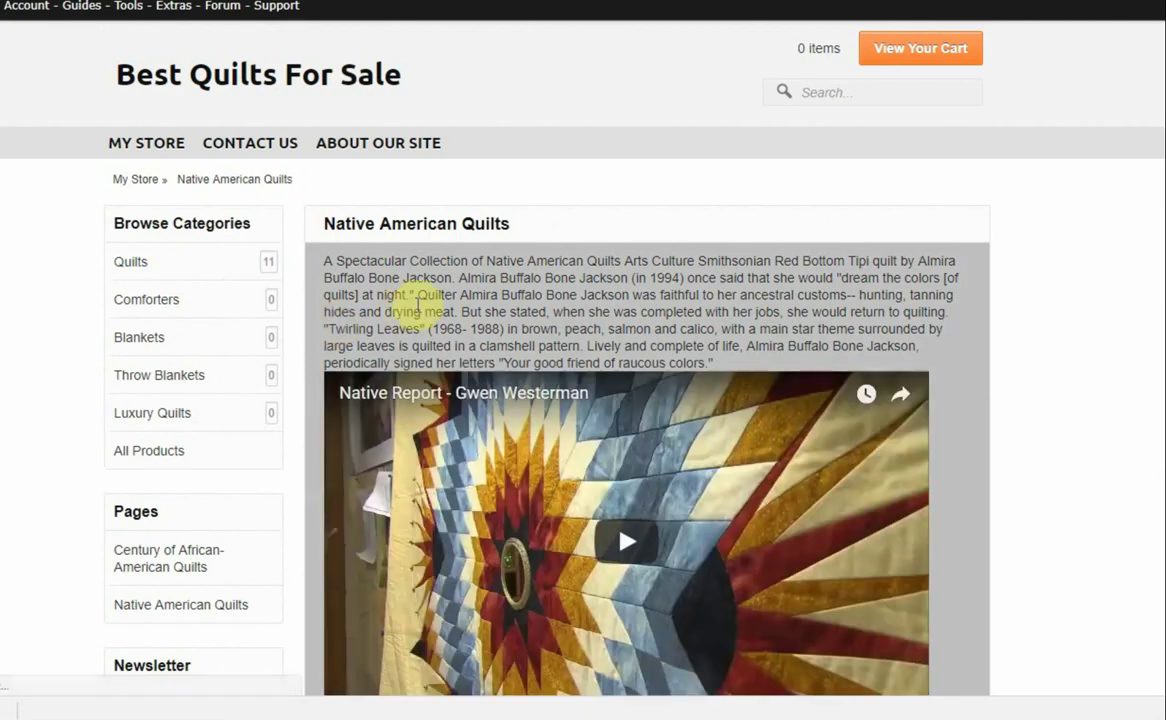
scroll(385, 338, "down", 3)
scroll(385, 338, "up", 2)
scroll(390, 330, "down", 5)
scroll(385, 295, "up", 2)
scroll(390, 310, "down", 7)
scroll(388, 310, "down", 4)
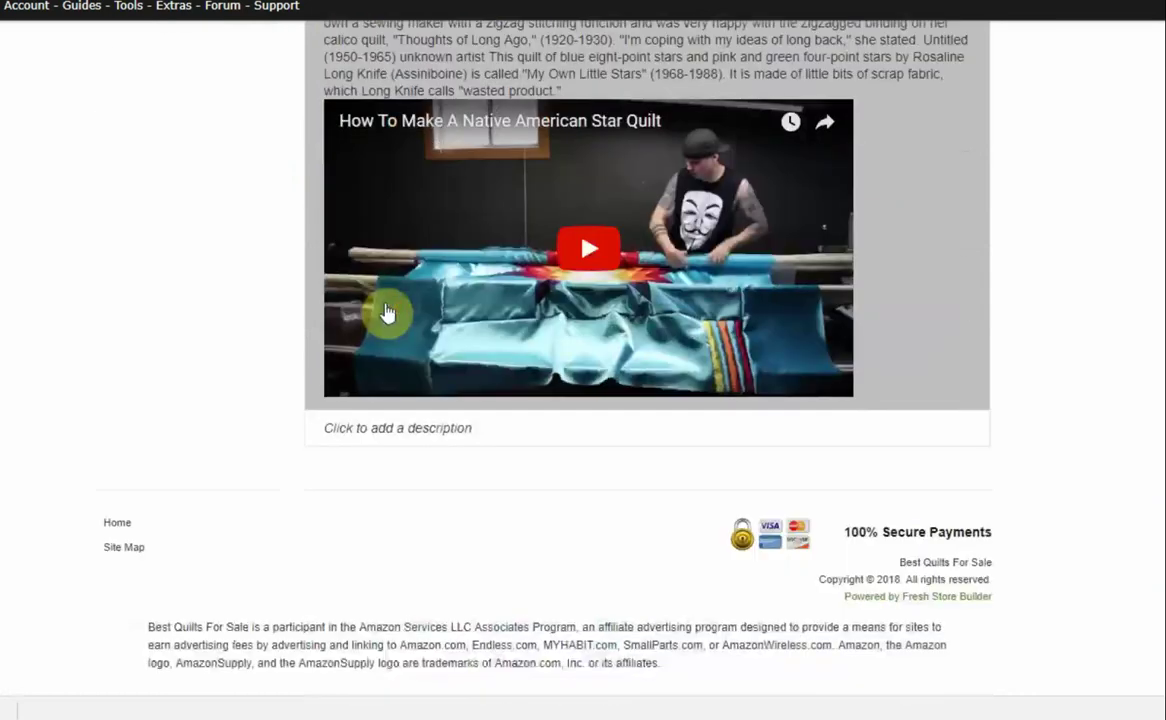
scroll(488, 355, "up", 15)
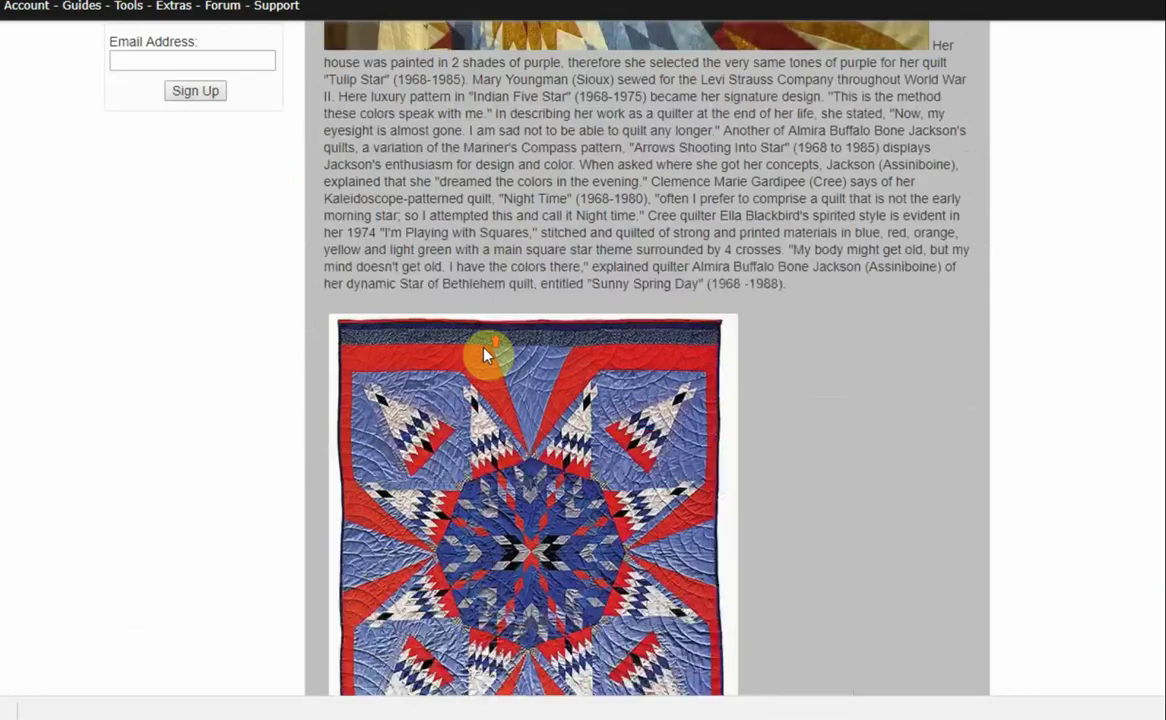
scroll(485, 357, "down", 7)
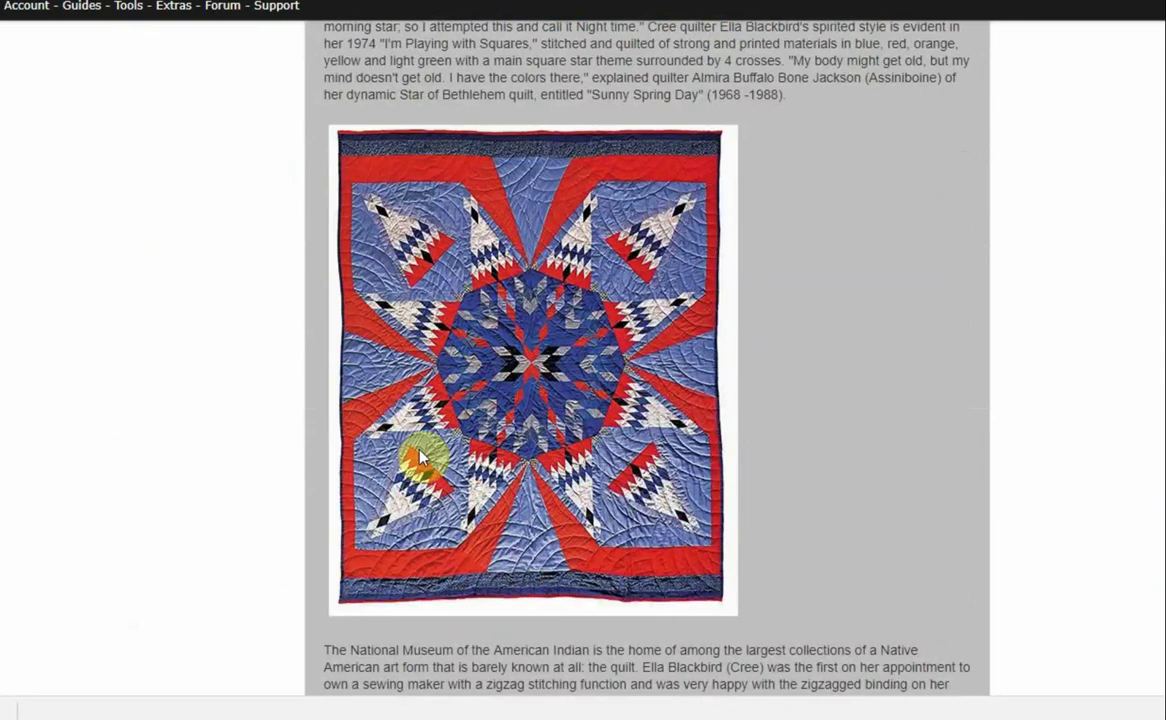
scroll(420, 457, "down", 7)
scroll(420, 457, "up", 4)
scroll(420, 457, "up", 12)
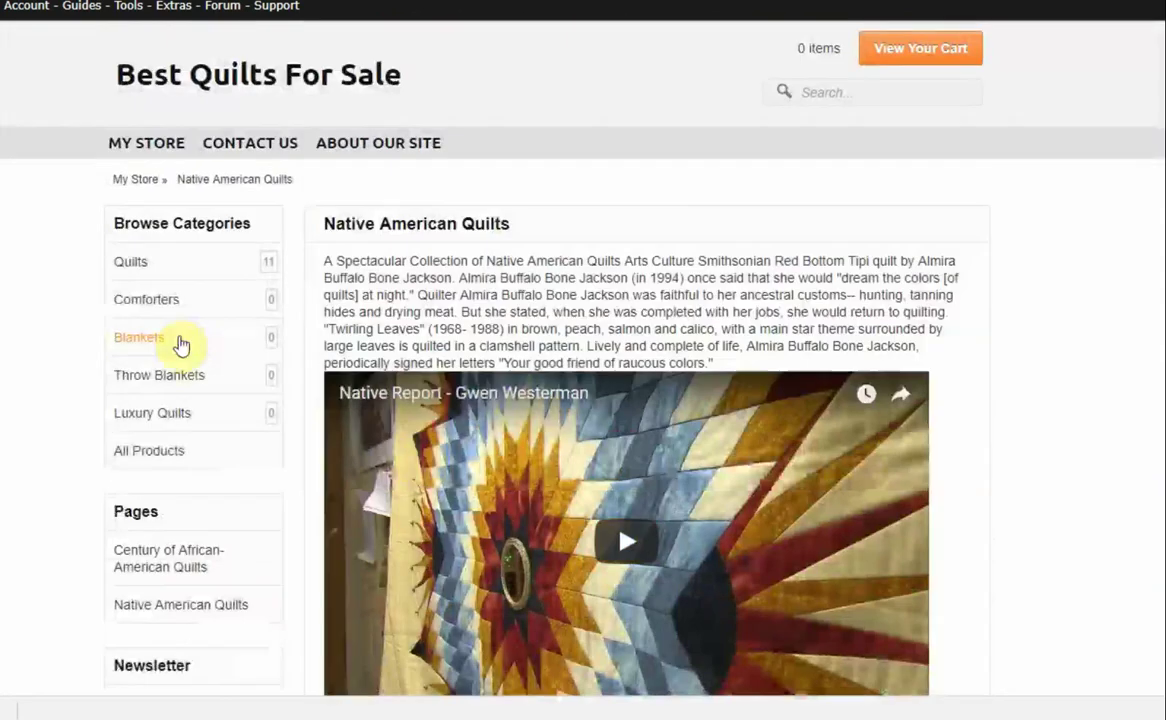
scroll(585, 580, "down", 8)
scroll(585, 580, "down", 5)
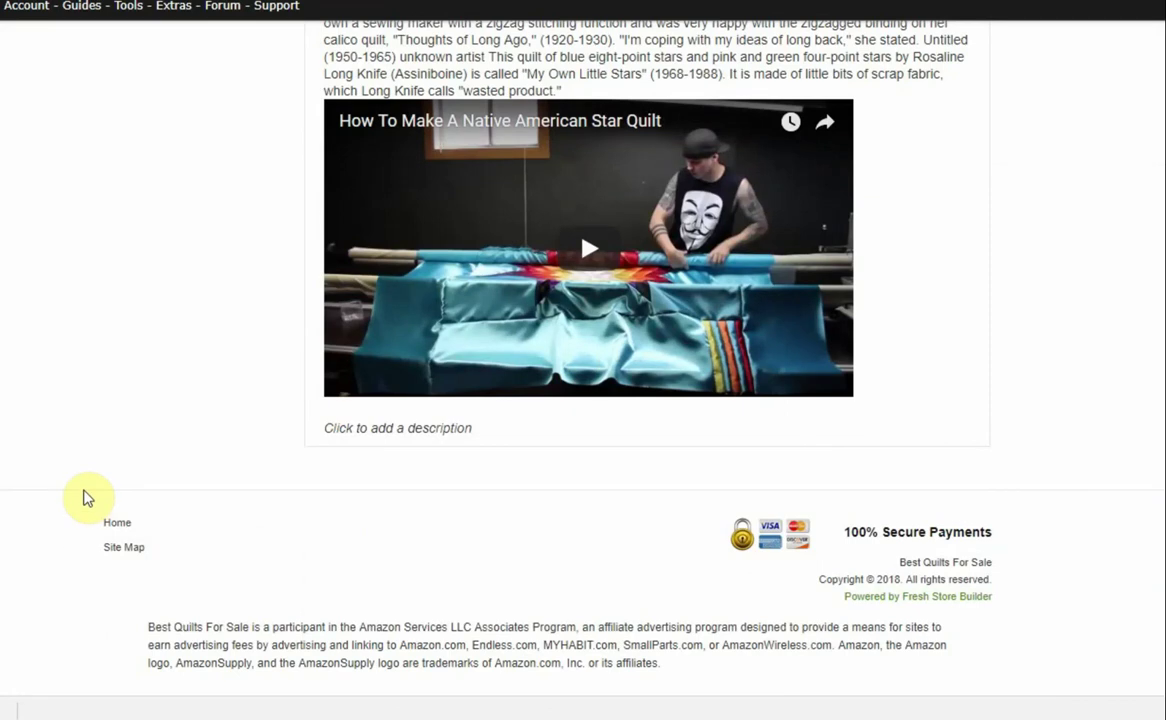
scroll(86, 496, "up", 10)
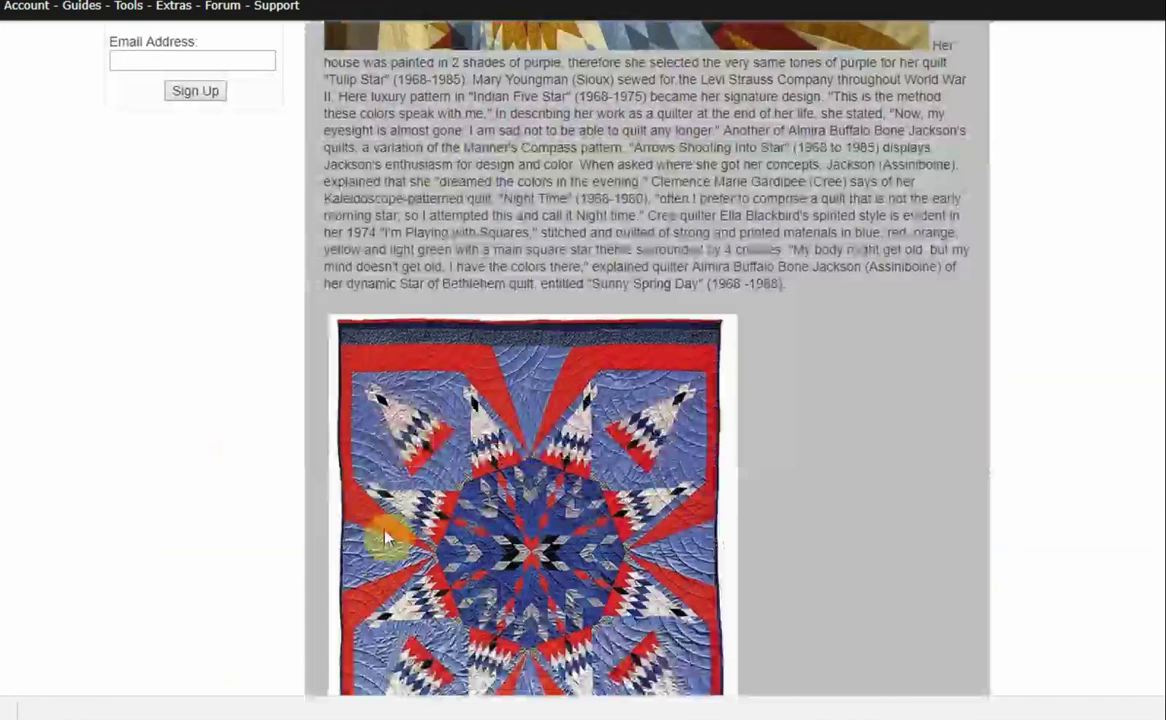
scroll(187, 317, "up", 7)
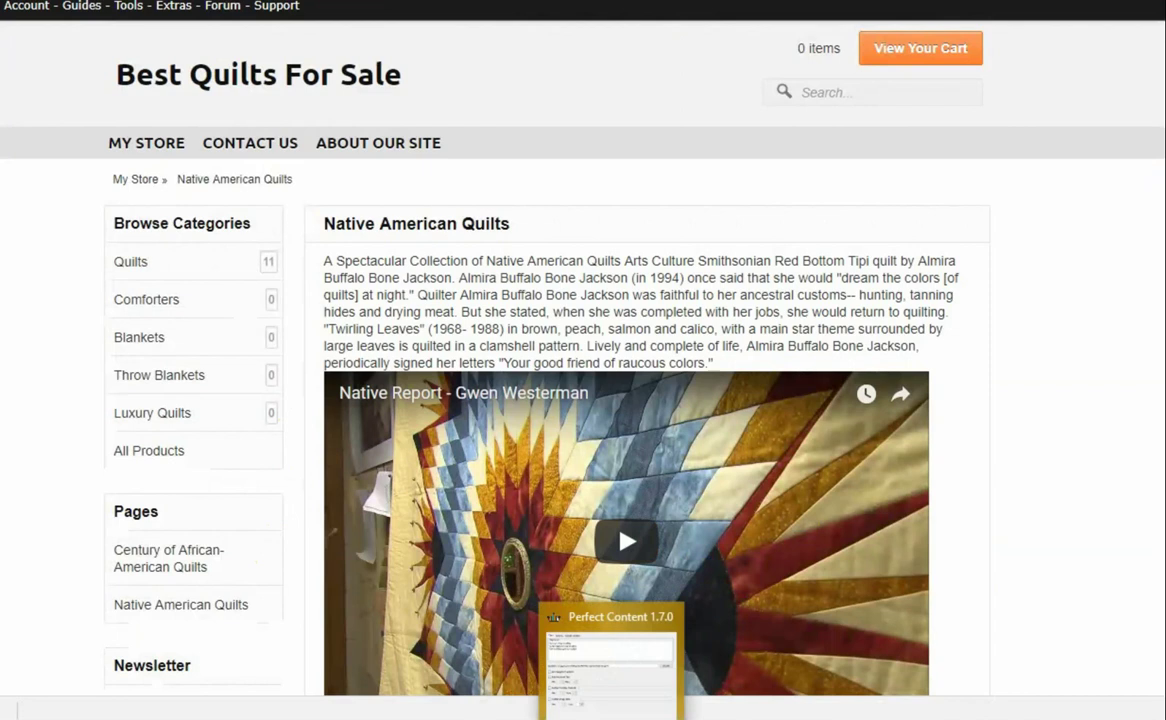
Review Copyscape's 4 matching results, mostly Pinterest, for the 551-word Native American Quilts text
mouse_move(575, 719)
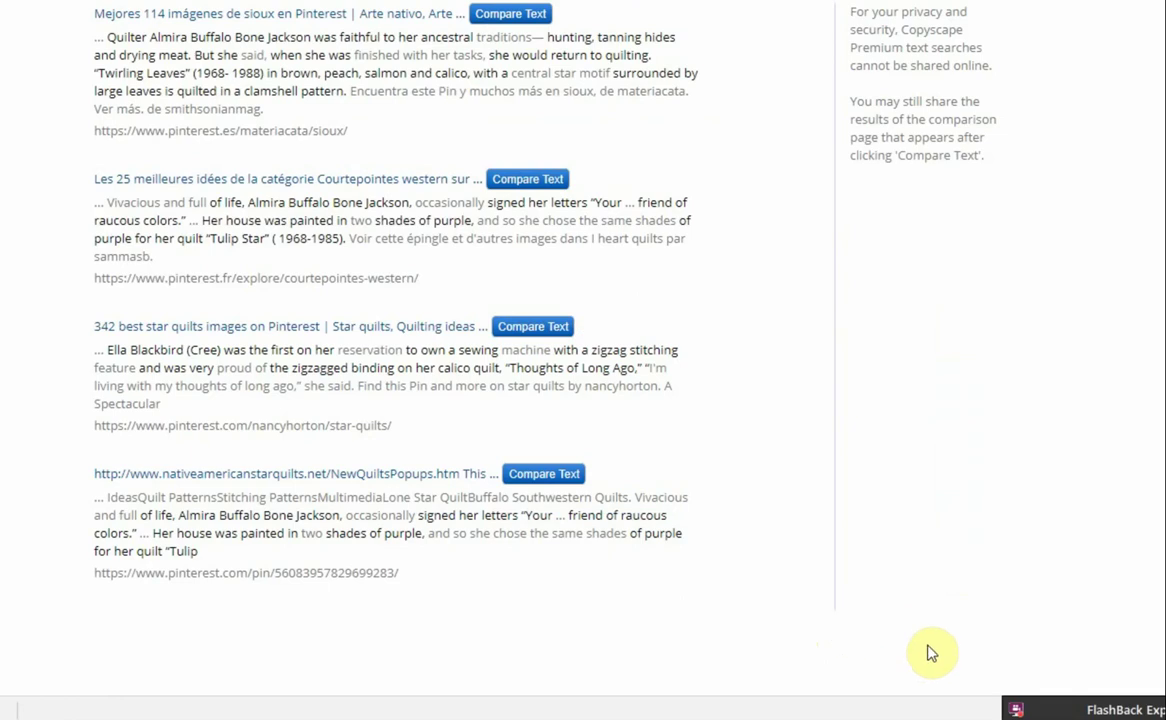
scroll(938, 652, "up", 6)
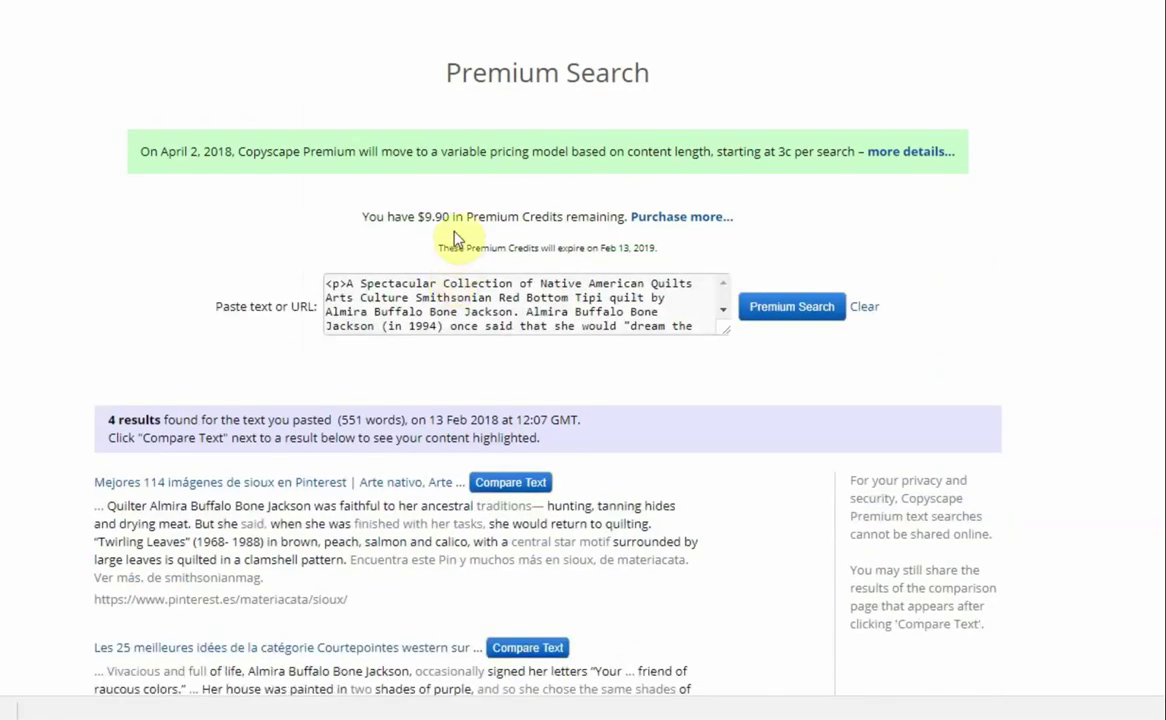
scroll(360, 245, "down", 3)
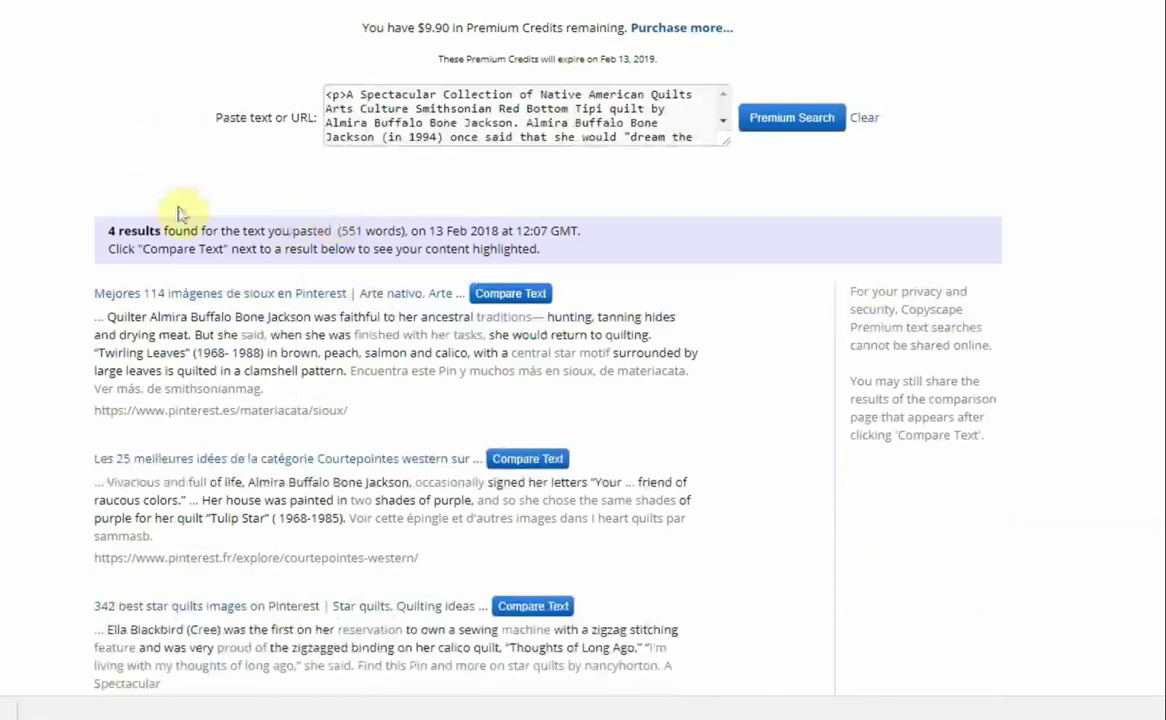
left_click(504, 296)
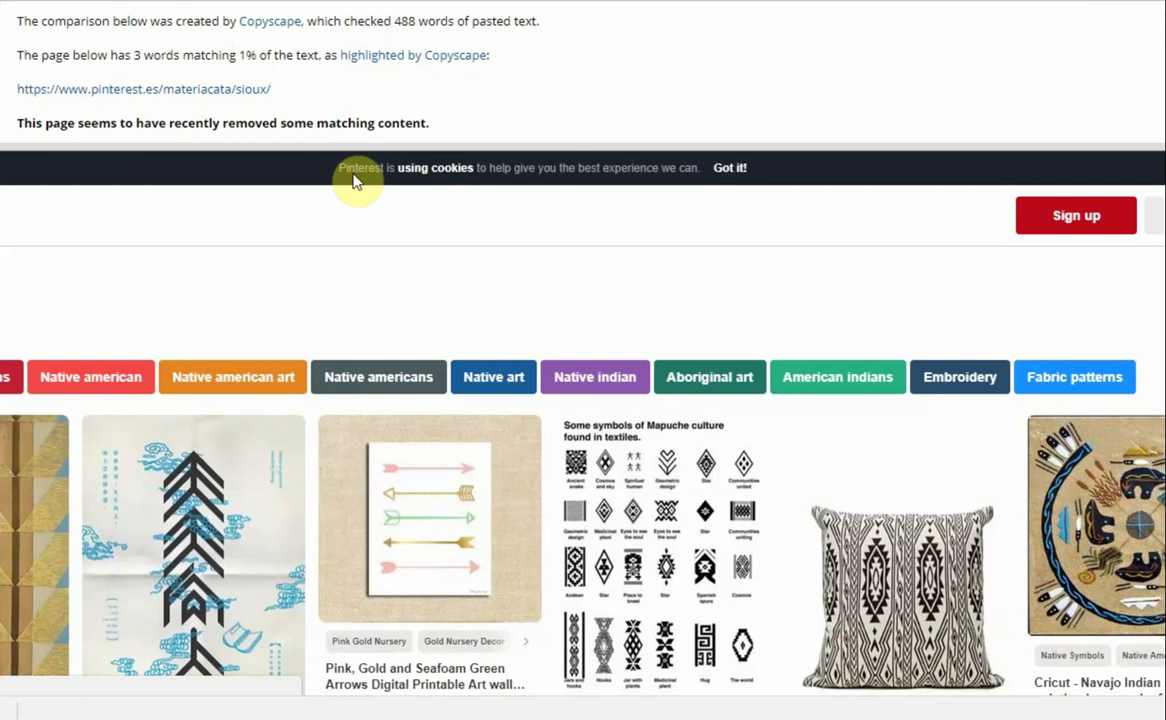
key("alt+Left")
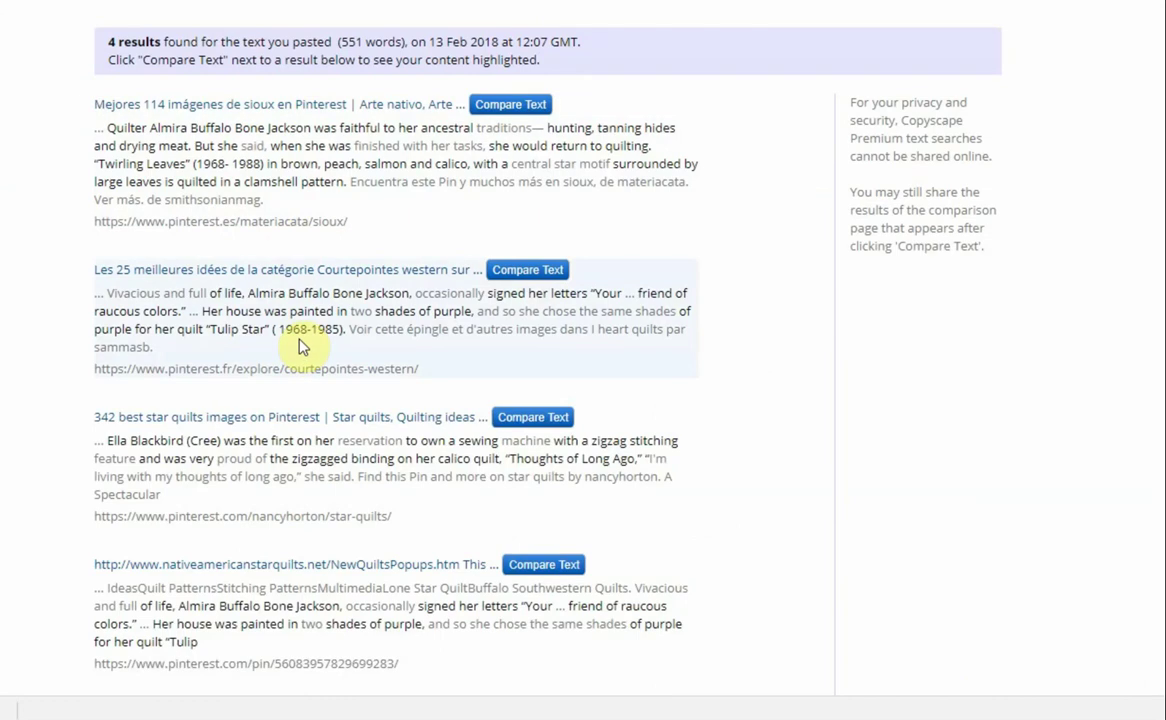
scroll(302, 345, "up", 3)
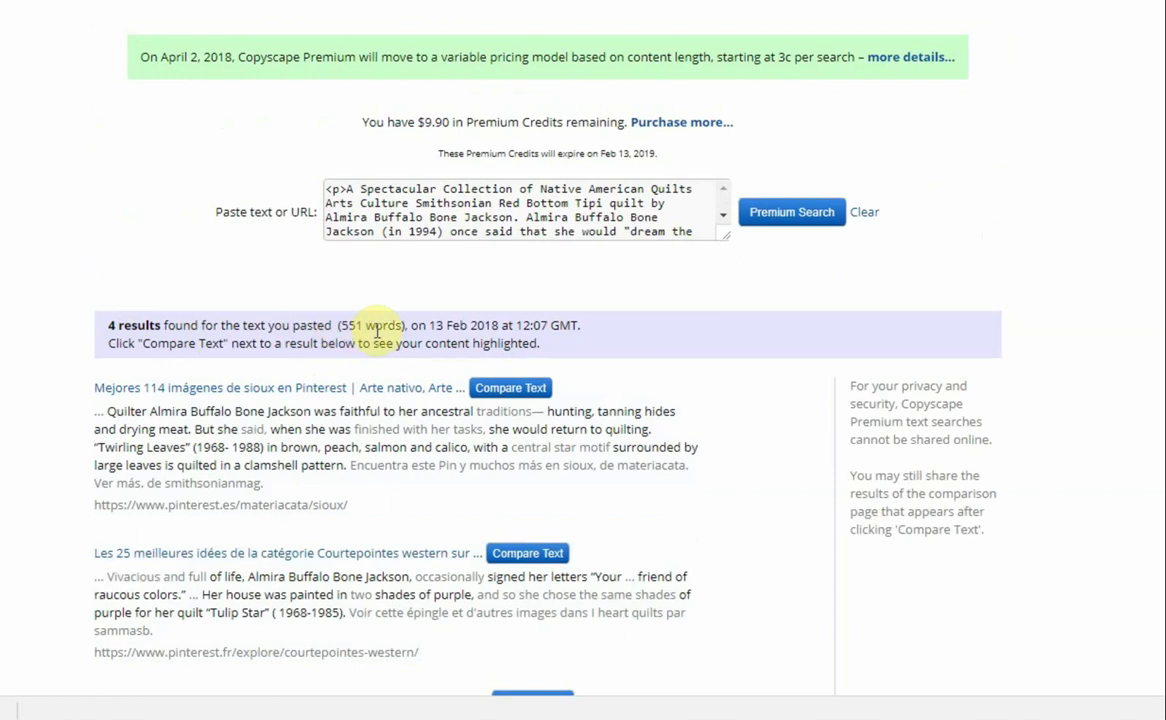
left_click_drag(338, 325, 410, 326)
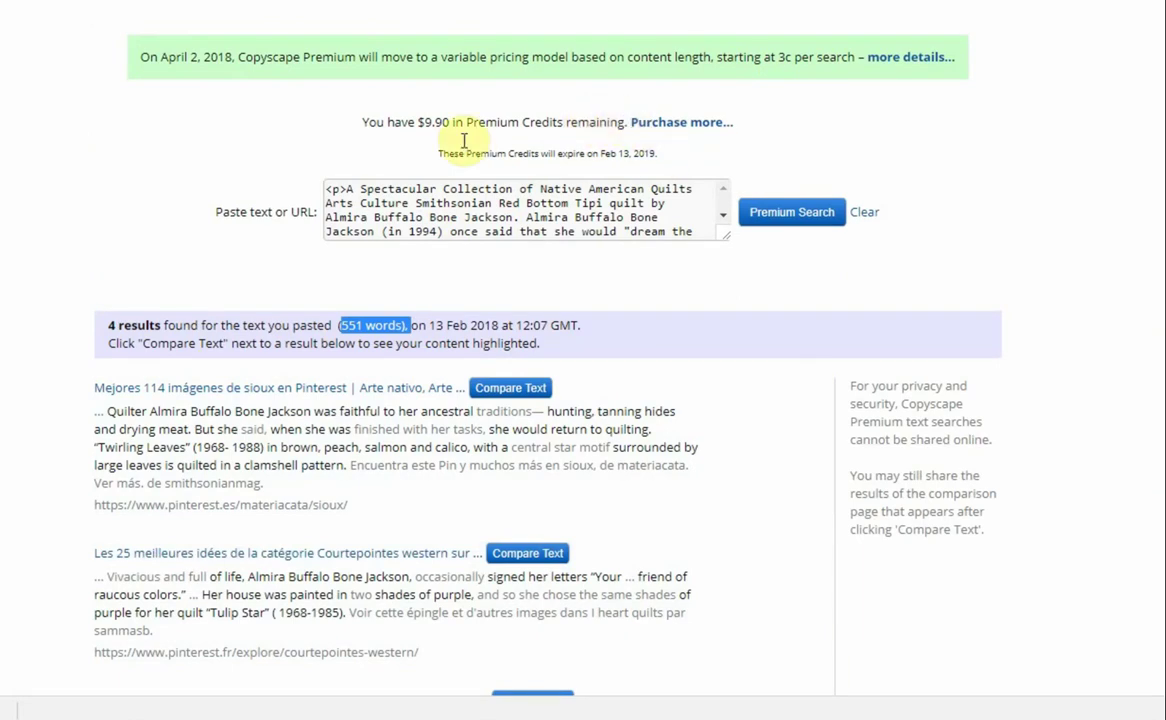
left_click_drag(435, 124, 450, 123)
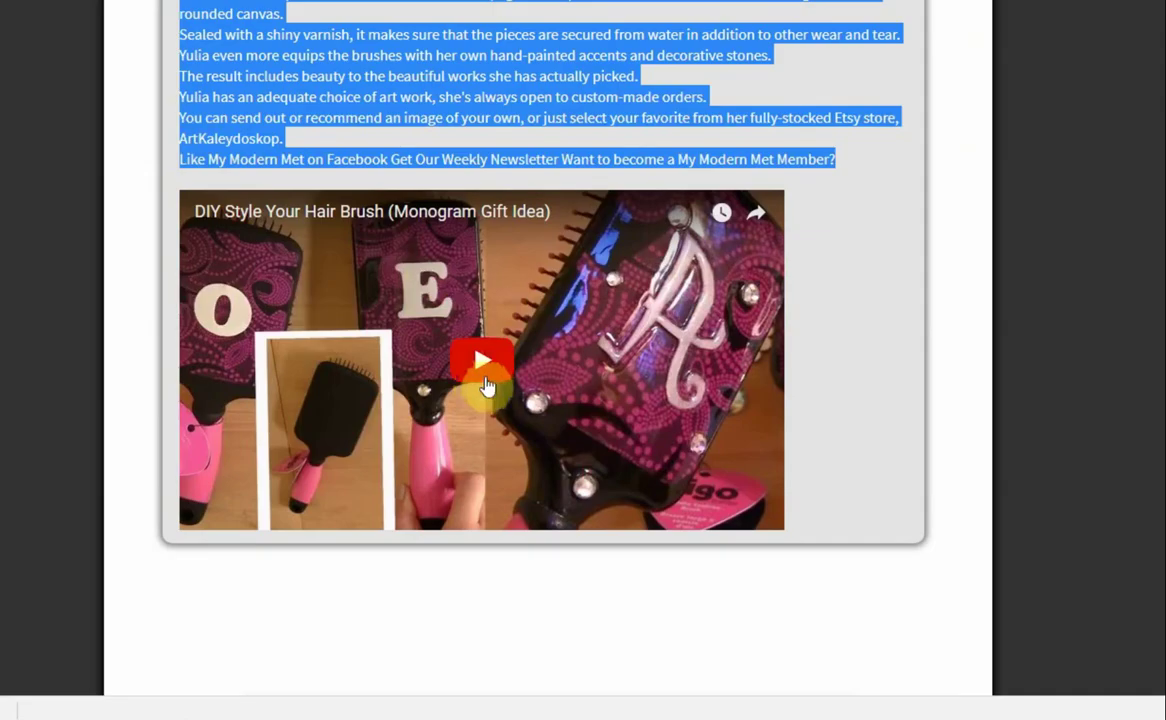
Copy the highlighted spun hair-brush article text from Spin Rewriter's Preview panel
scroll(488, 385, "up", 2)
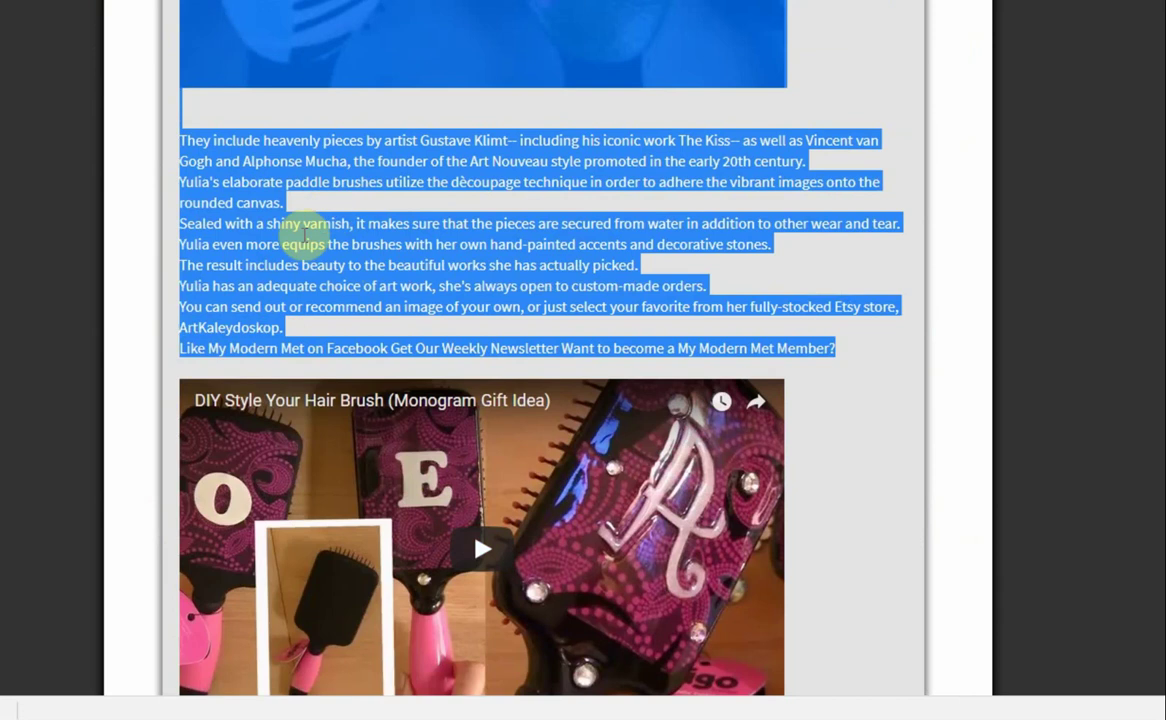
scroll(305, 240, "up", 8)
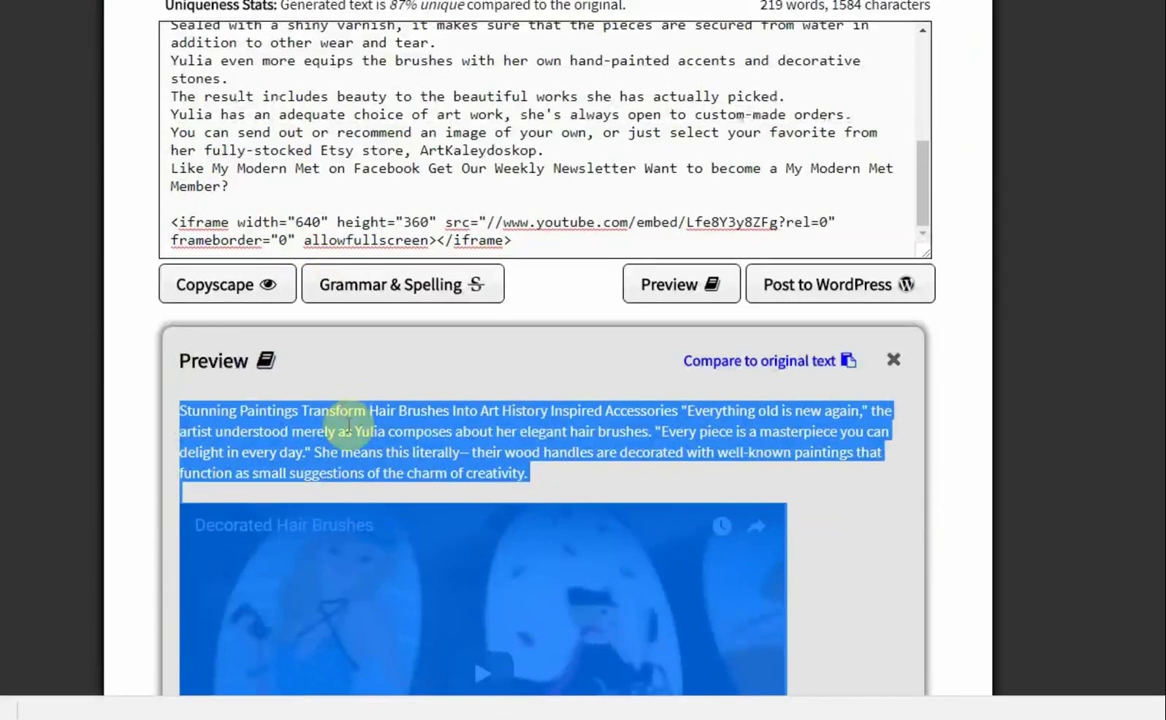
right_click(347, 428)
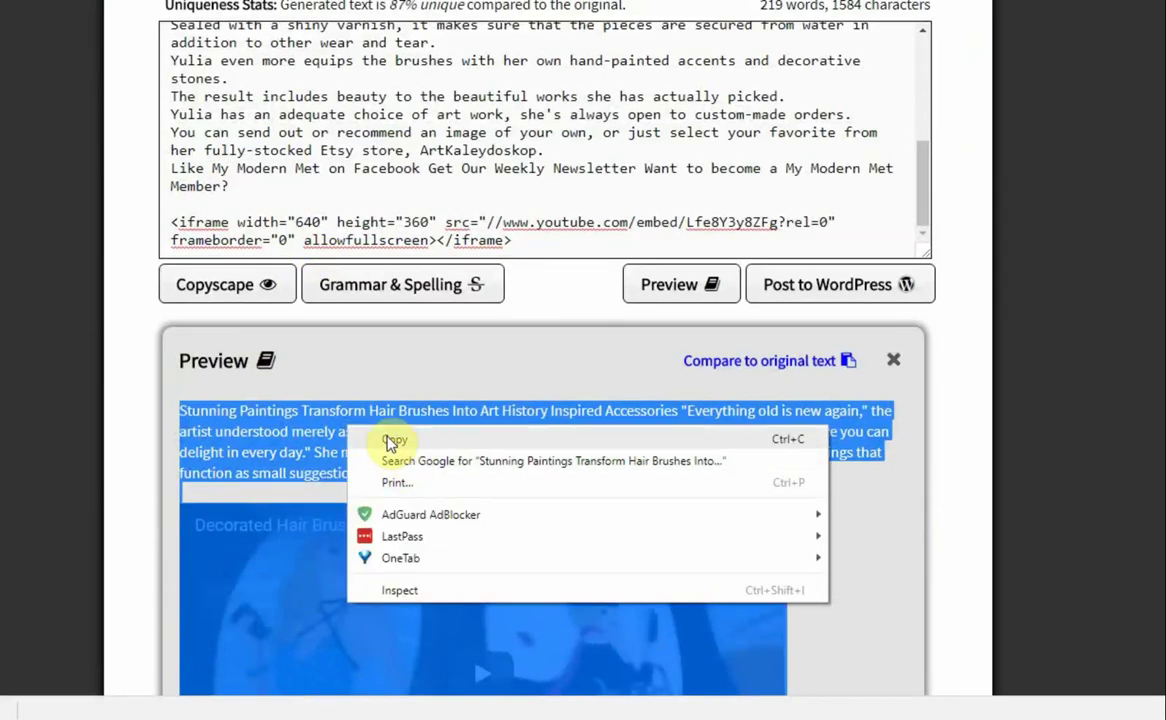
left_click(392, 441)
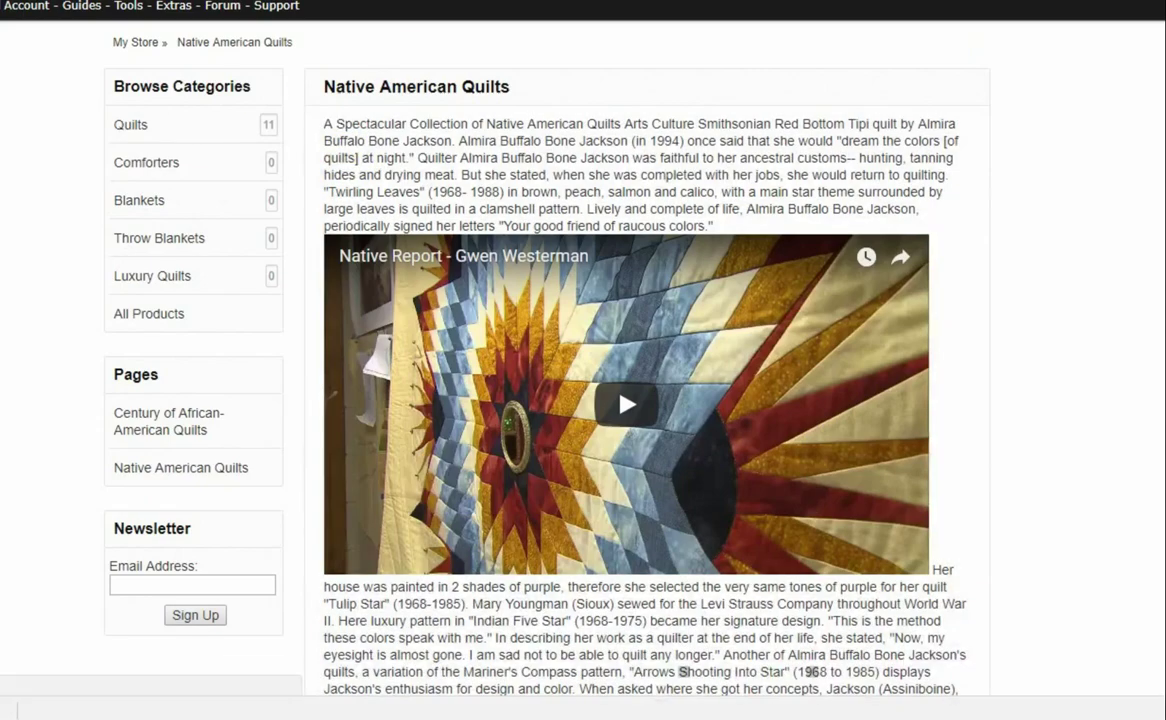
Scroll the quilt store page down to its closing video and footer
scroll(268, 156, "down", 2)
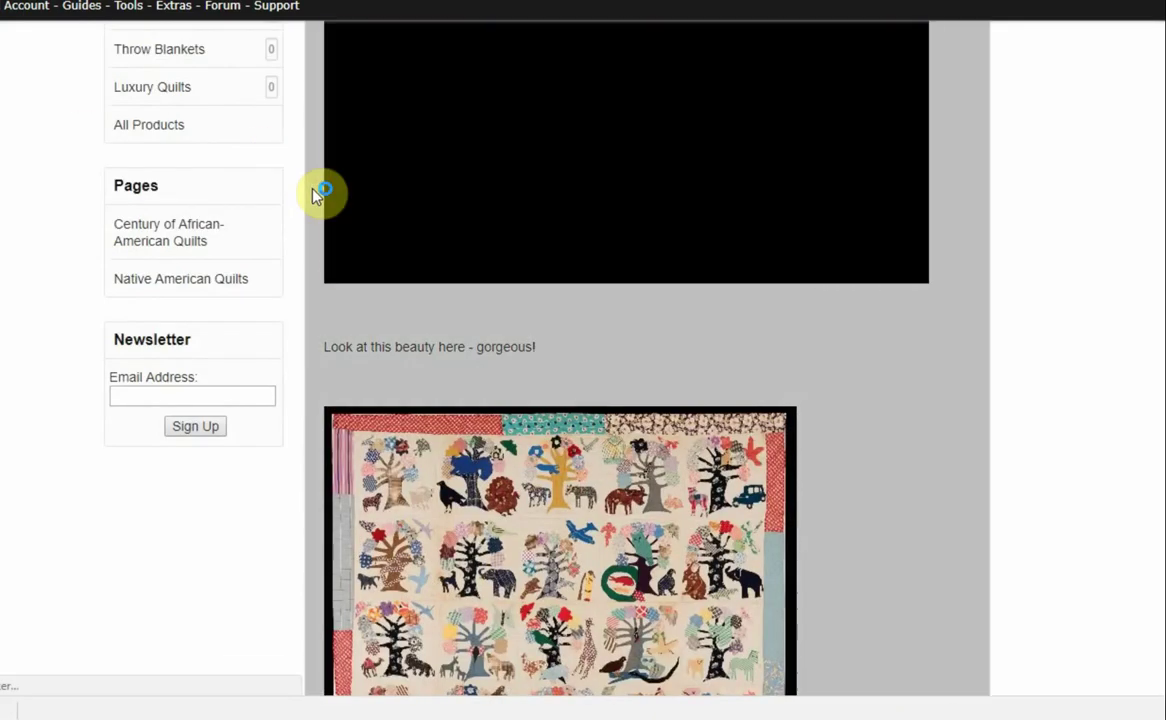
scroll(312, 195, "up", 3)
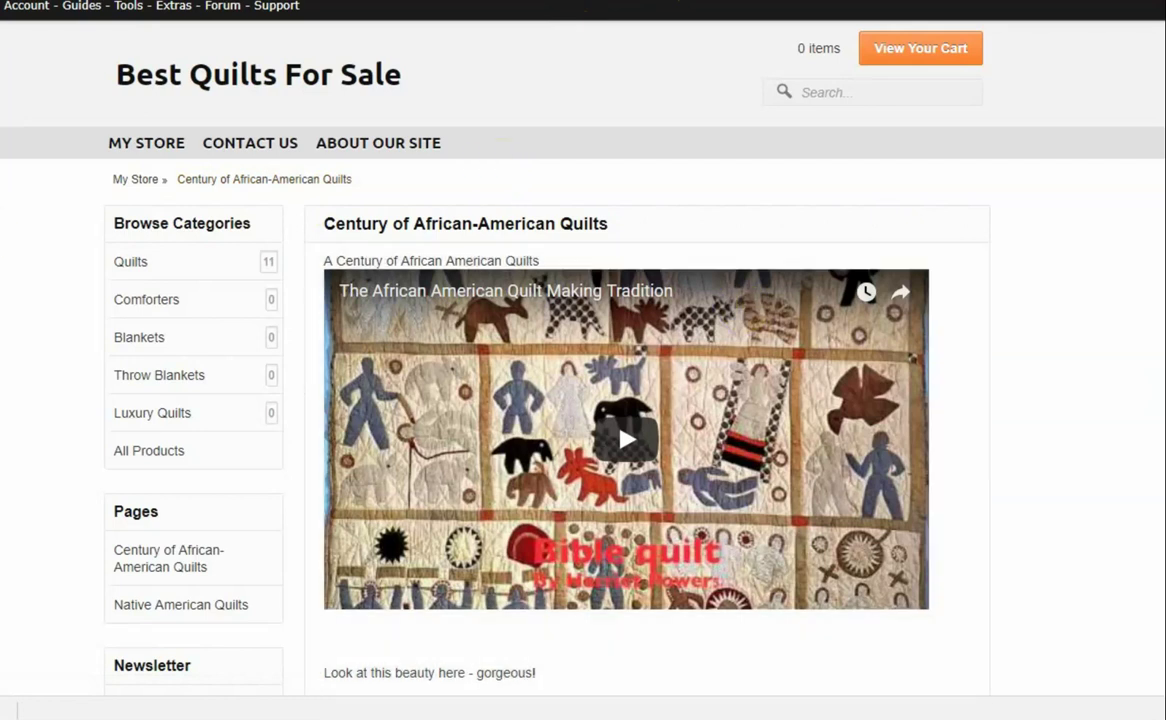
scroll(749, 300, "down", 1)
scroll(626, 400, "down", 8)
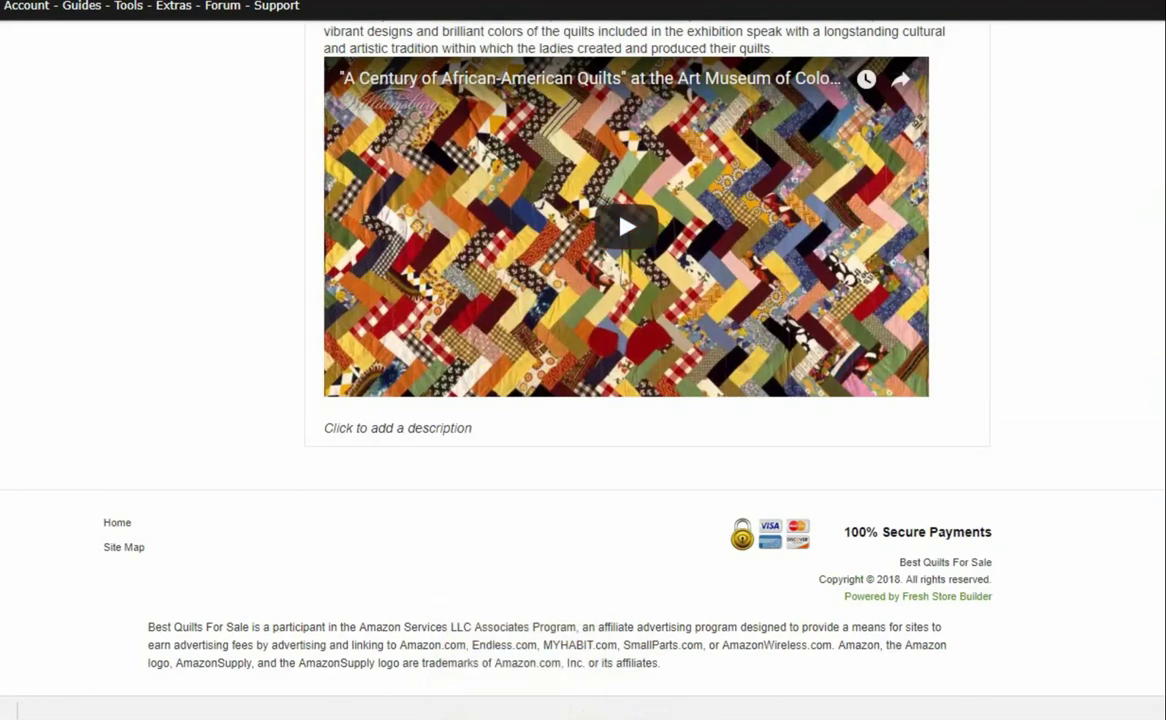
Close the Word document holding the quilt text without saving
key("alt+Tab")
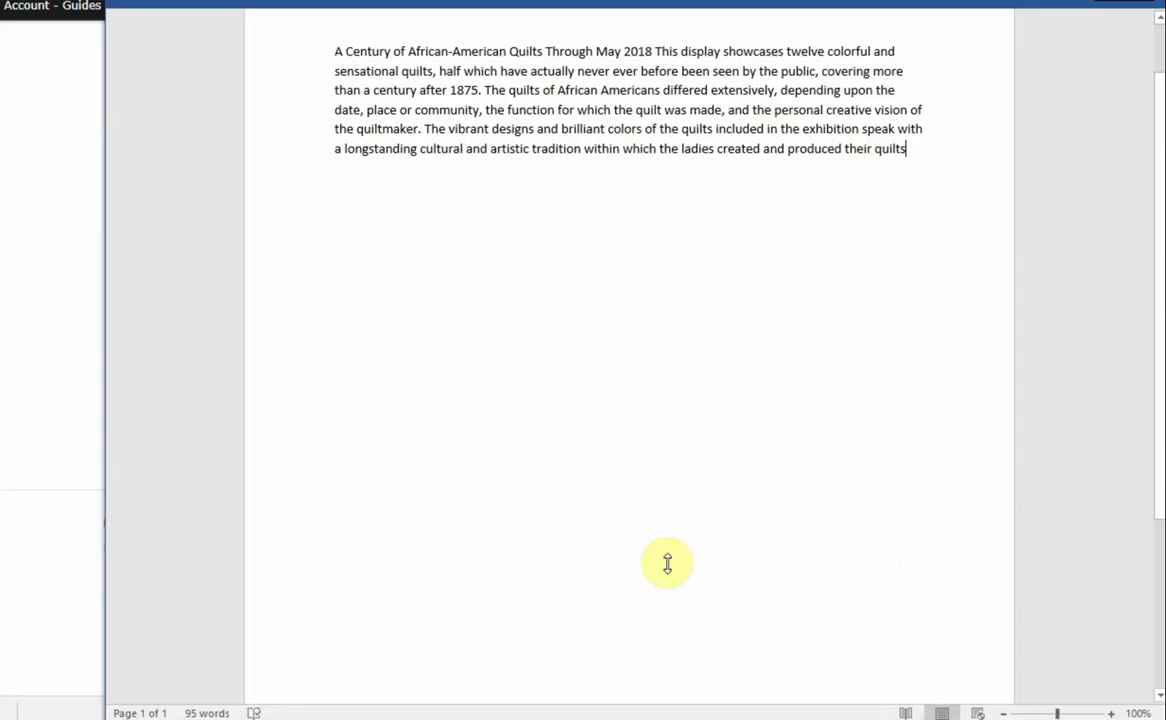
key("alt+F4")
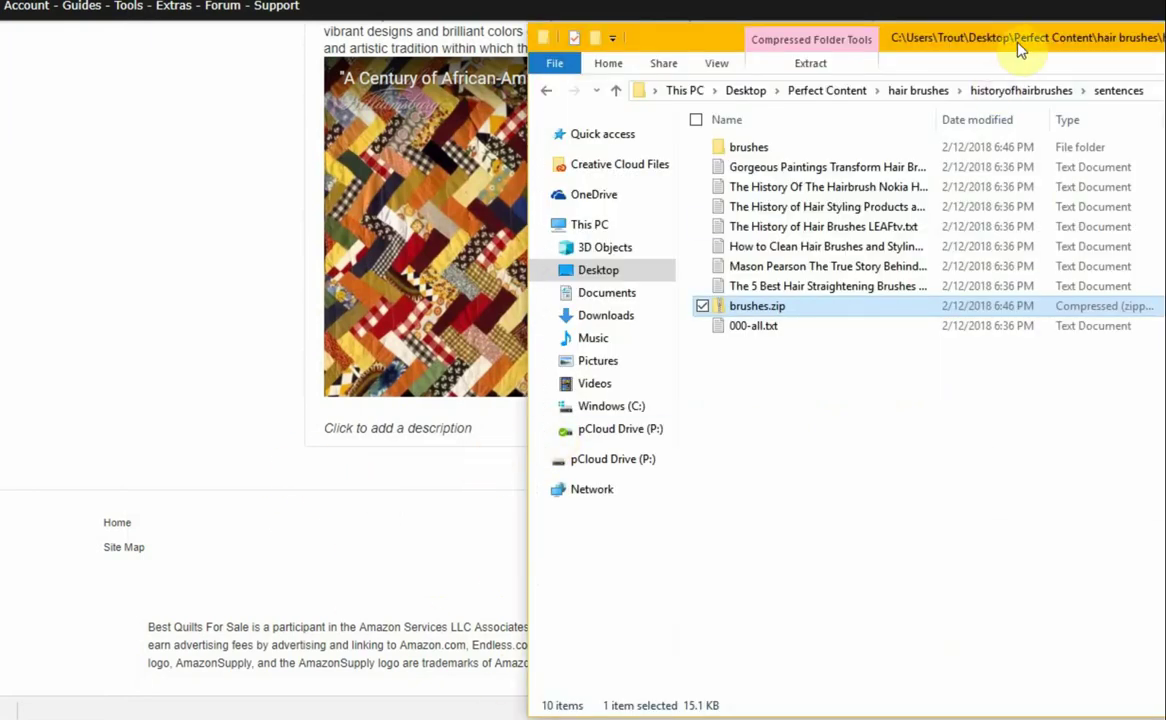
Centre the sentences folder window and preview The 5 Best Hair Straightening Brushes file
left_click_drag(1019, 50, 619, 64)
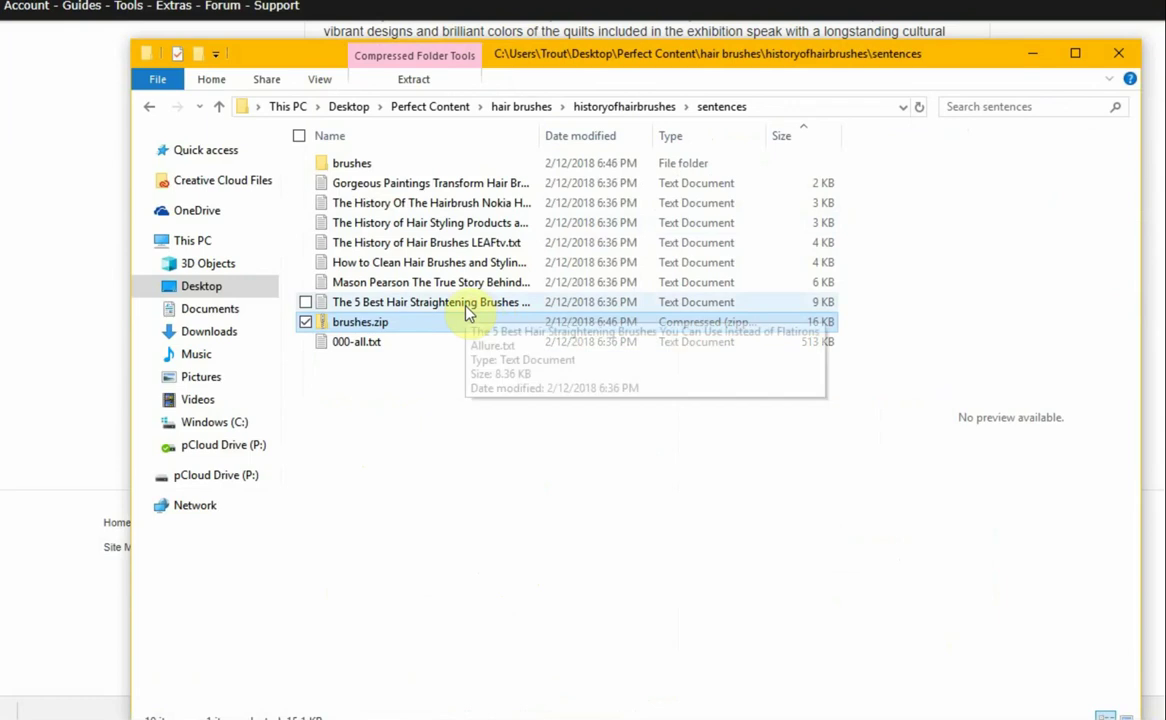
left_click(448, 304)
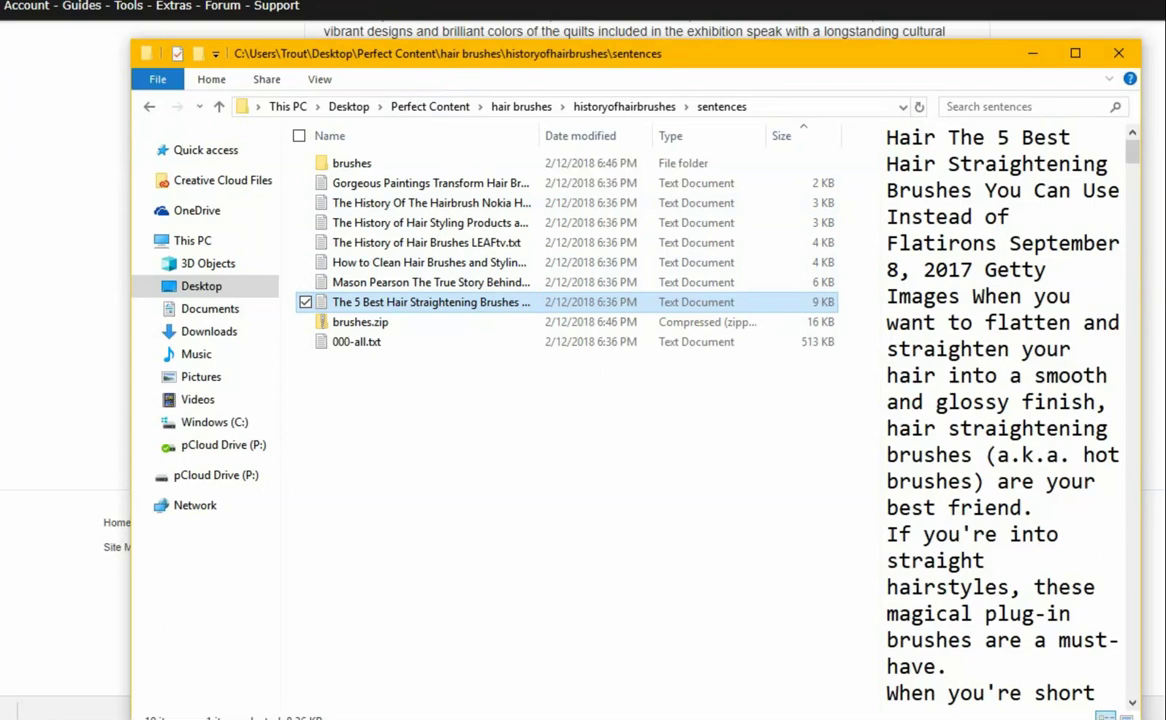
key("alt+Tab")
scroll(417, 355, "up", 10)
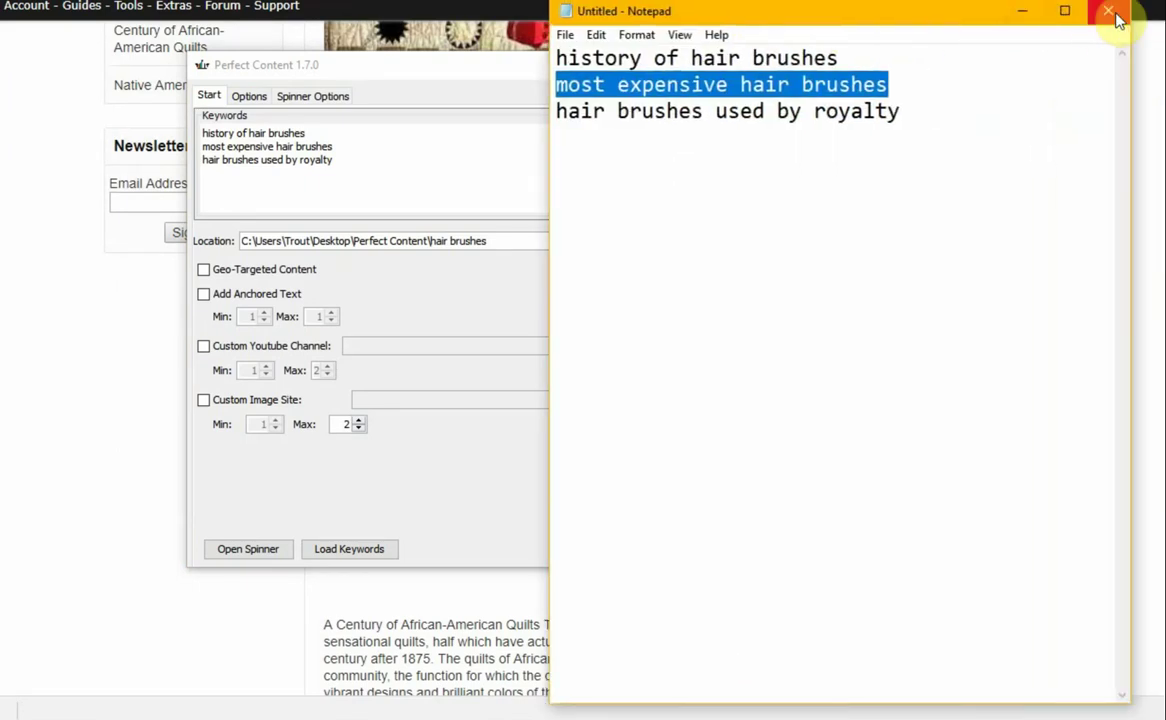
Close Notepad without saving, revealing Perfect Content's three hair-brush keyword phrases
left_click(1108, 12)
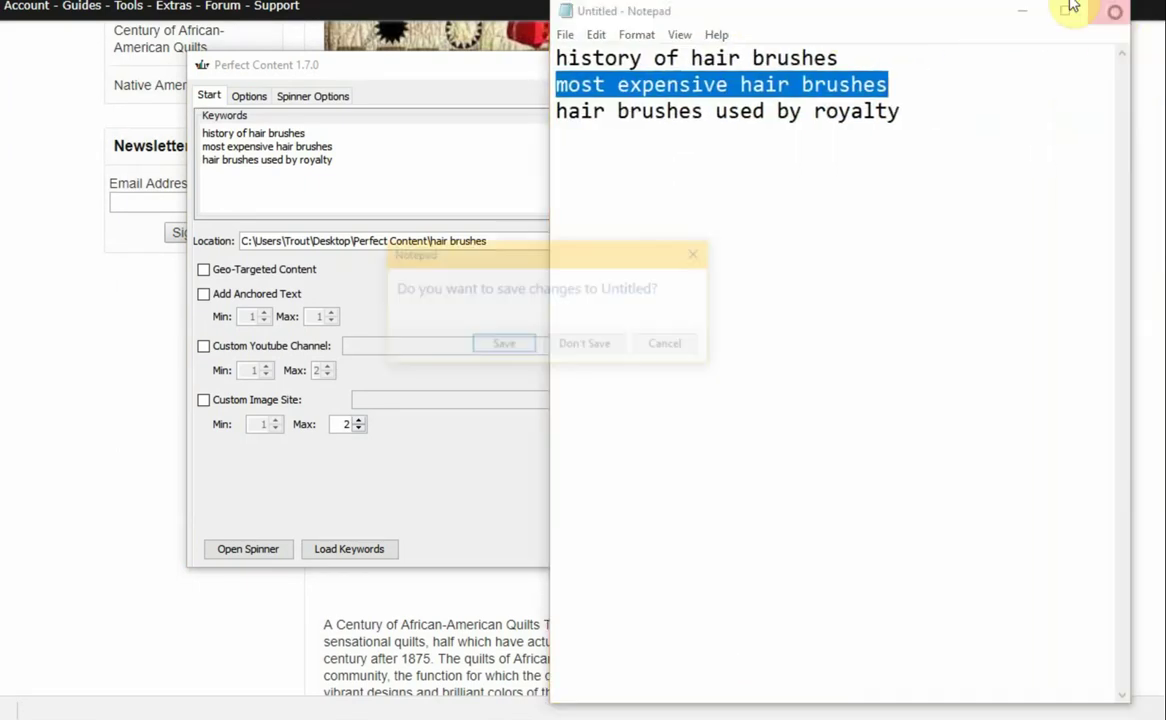
left_click(591, 346)
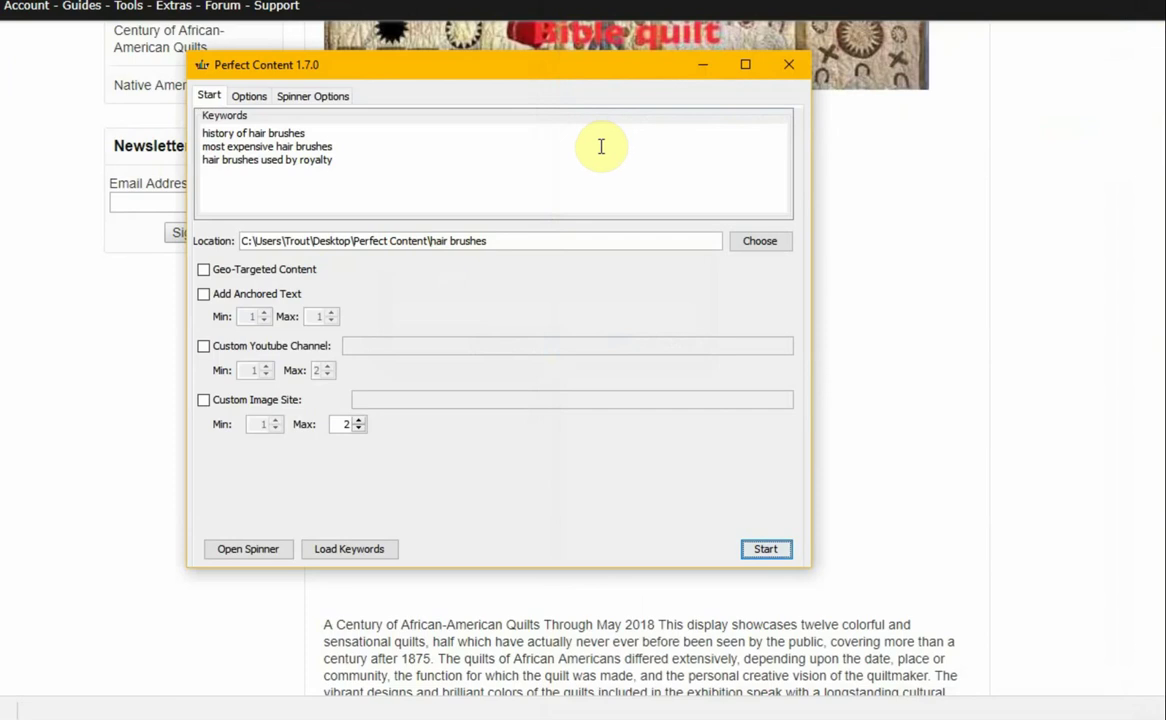